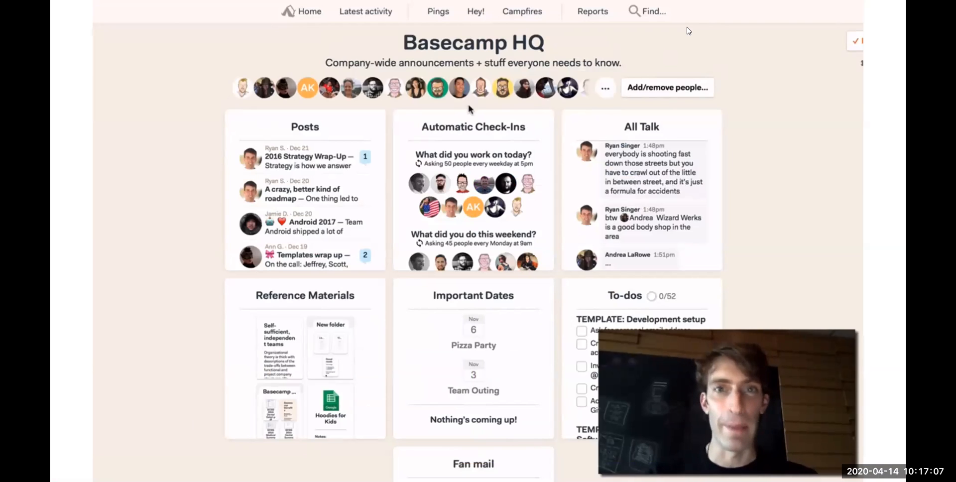
click(304, 10)
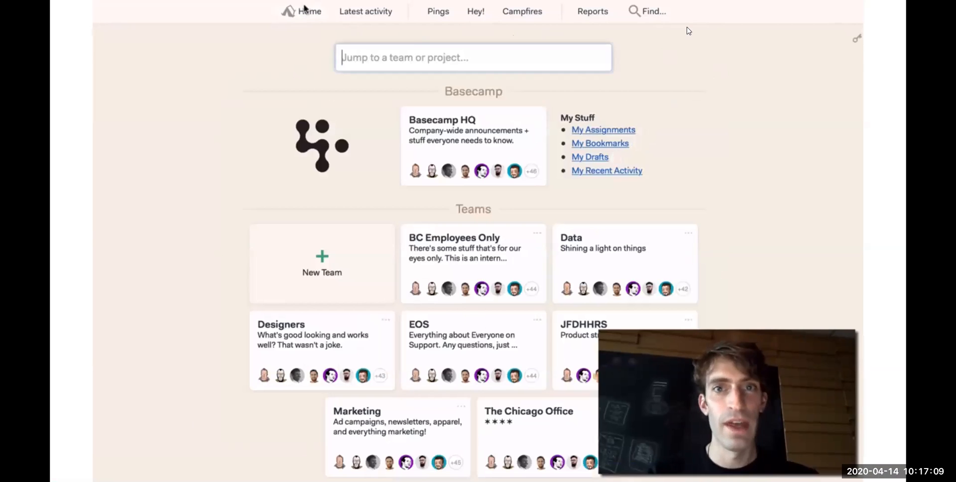
scroll(755, 284, down, 3)
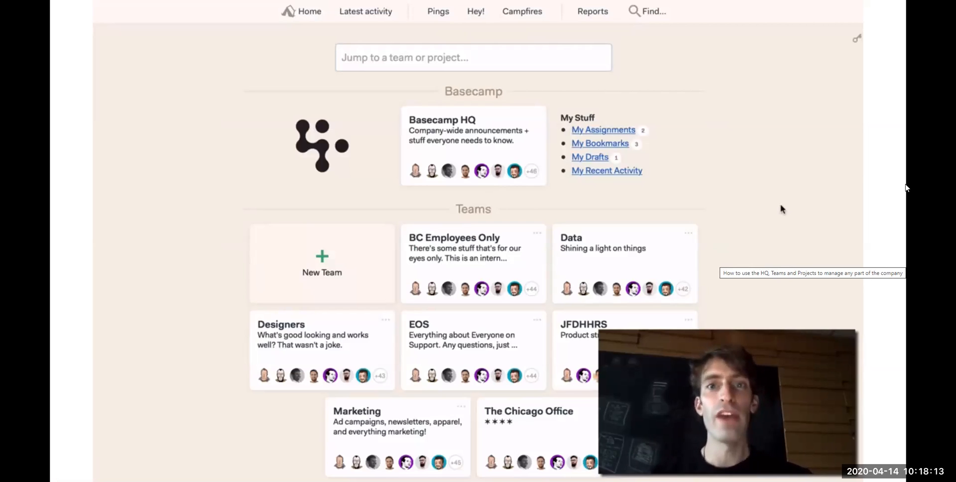
Step: Pause the full-screen Basecamp training video and exit full-screen view
mouse_move(901, 189)
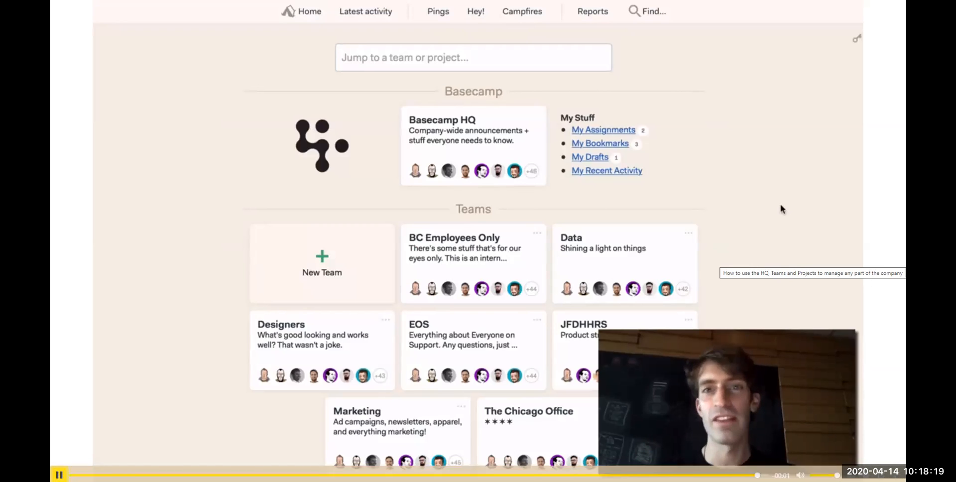
key(space)
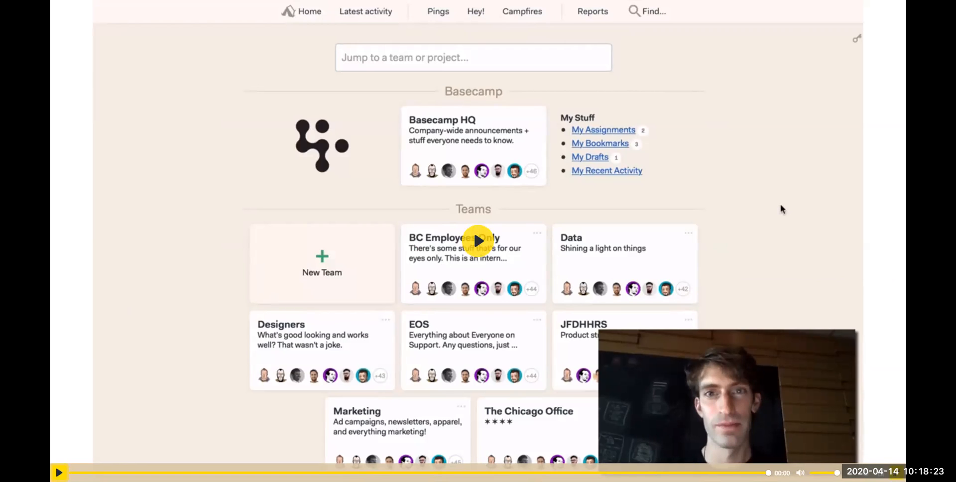
key(Escape)
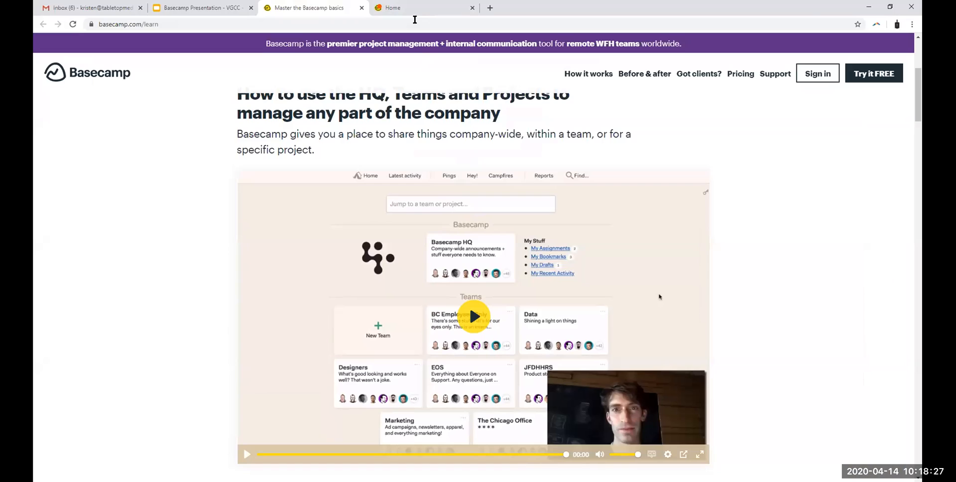
click(877, 98)
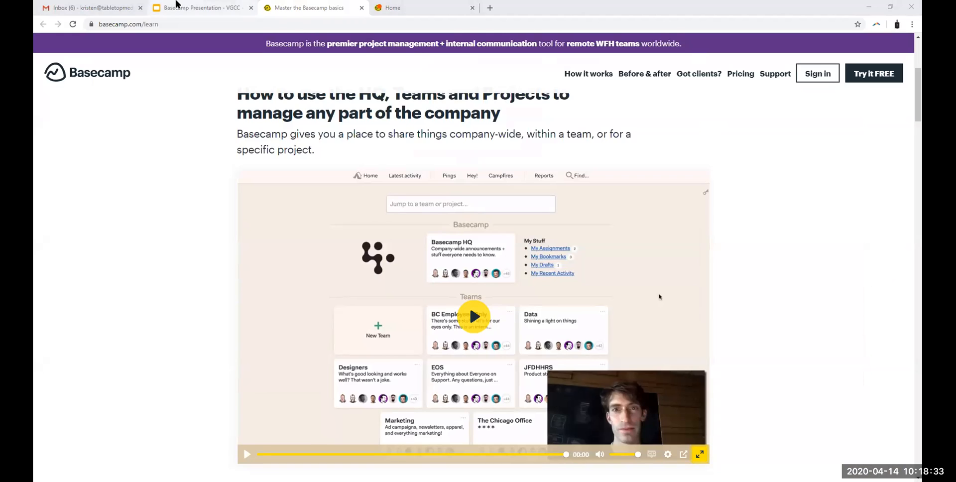
Step: Switch to the Basecamp Presentation slides and advance to the Campfire slide
click(199, 8)
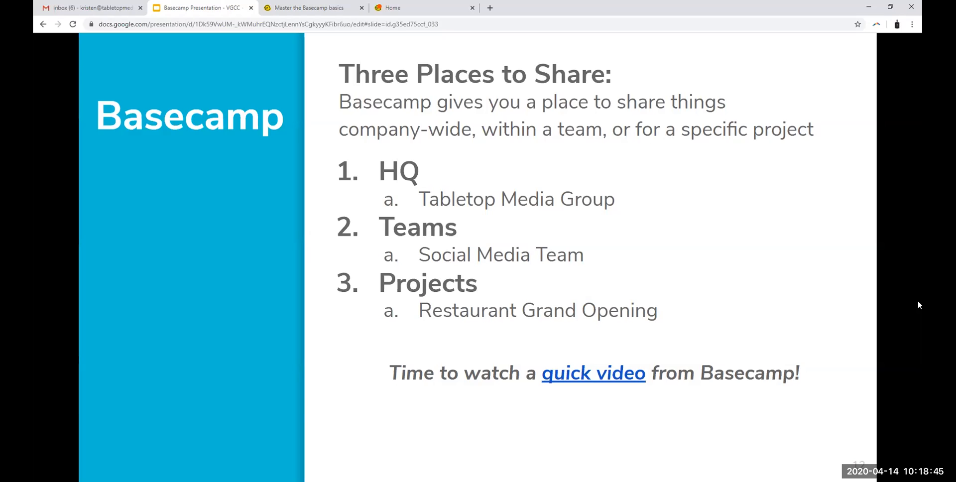
key(Right)
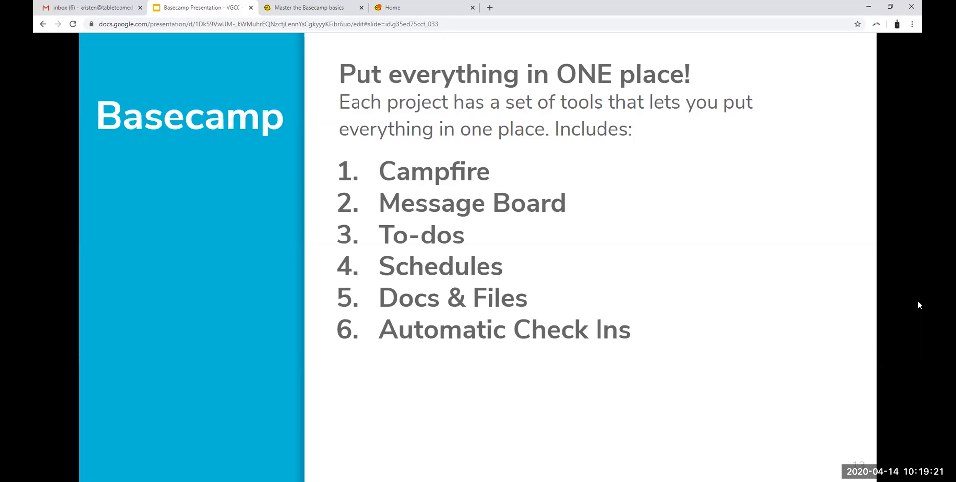
key(Right)
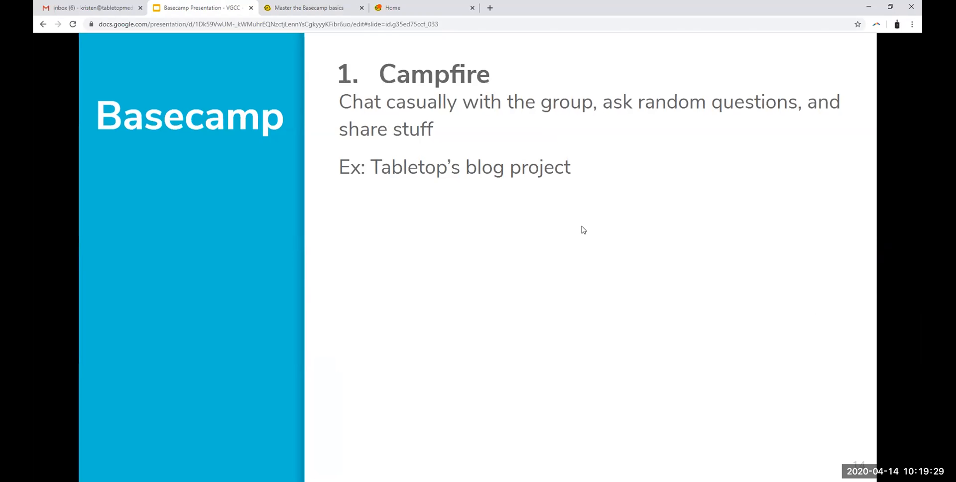
Step: Look over the Basecamp home page, close the "Master the Basecamp basics" page and return to the presentation
click(377, 15)
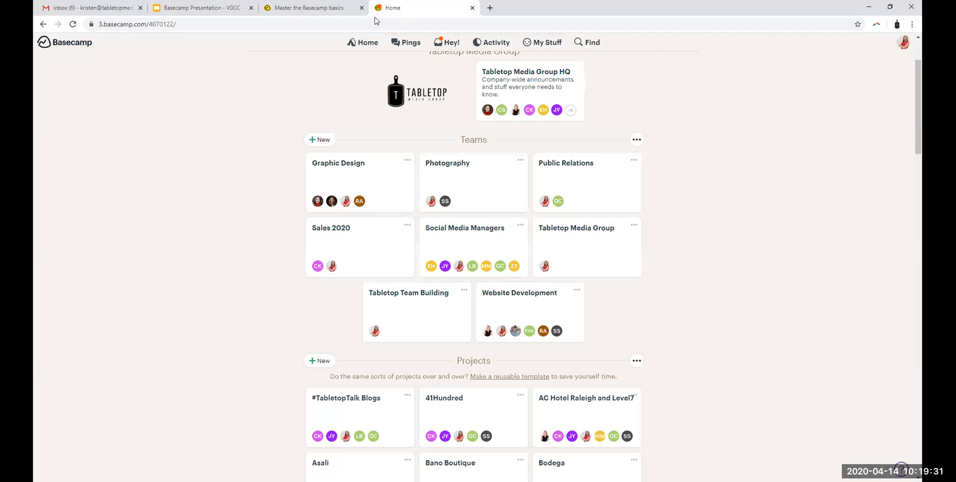
scroll(695, 137, down, 1)
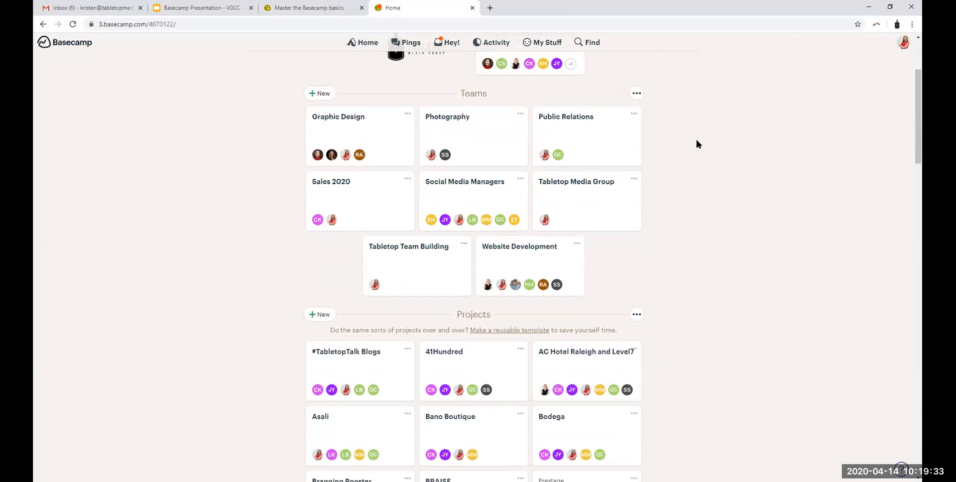
scroll(677, 196, up, 3)
click(411, 19)
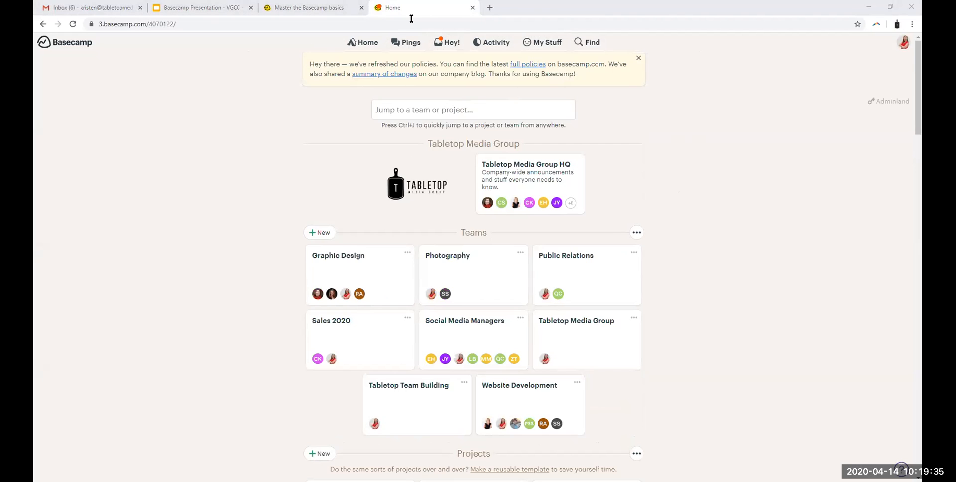
click(361, 8)
click(214, 7)
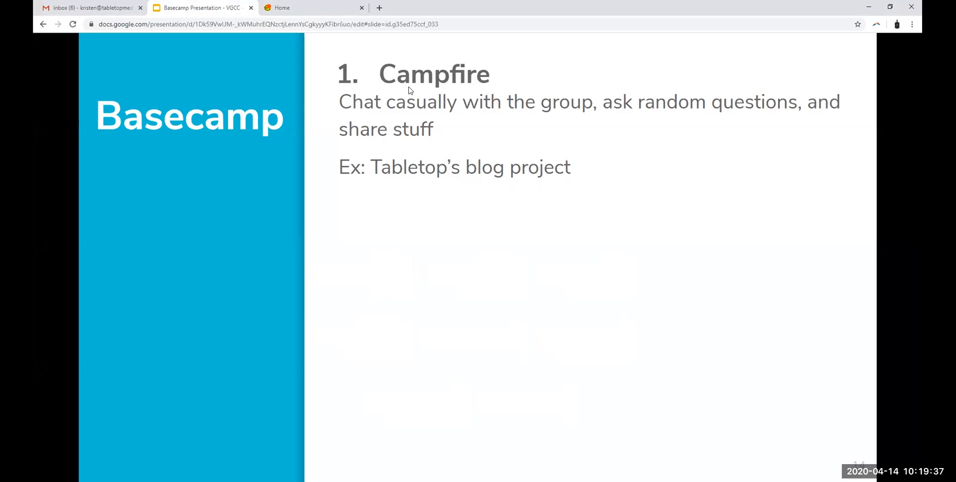
Step: Switch to Basecamp and open the Campfire chat of the #TabletopTalk Blogs project
click(351, 9)
scroll(224, 378, down, 6)
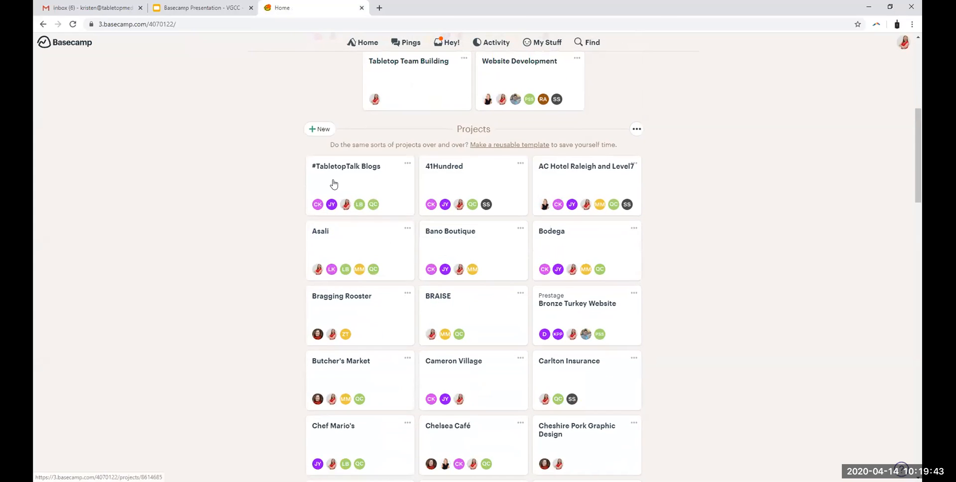
click(327, 187)
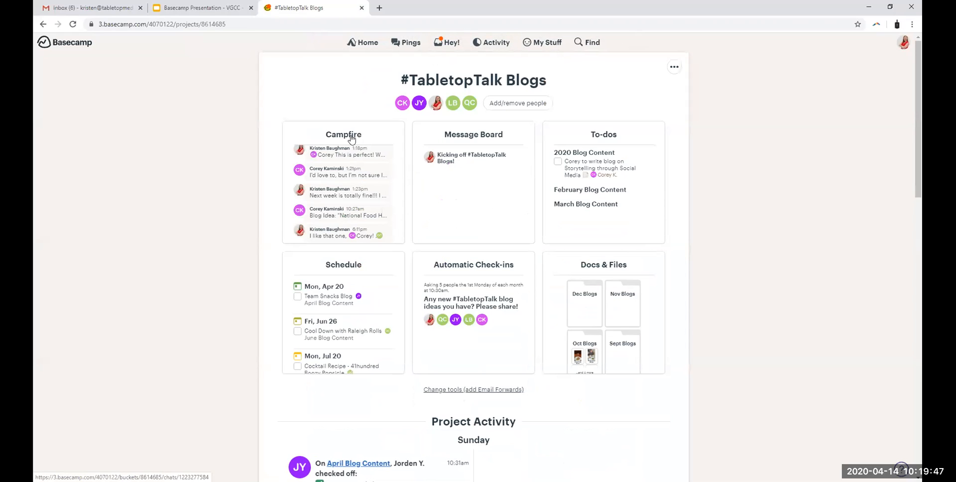
click(351, 134)
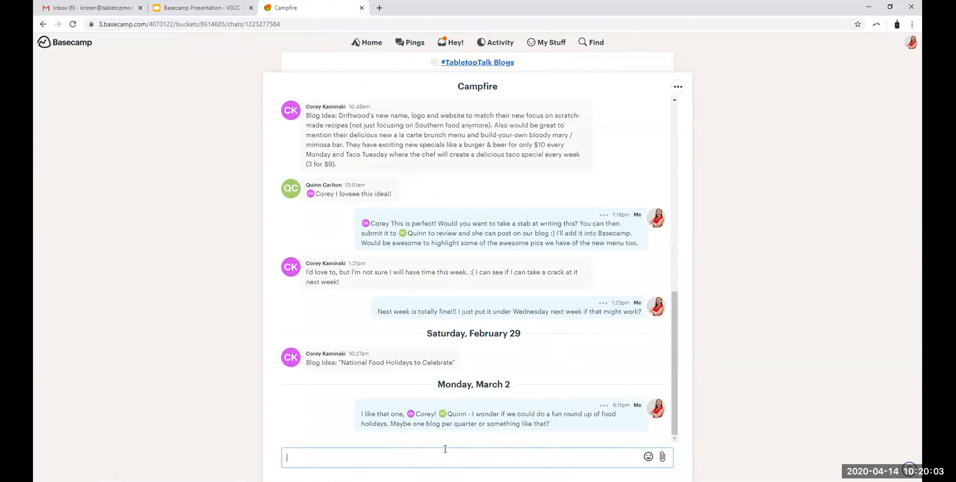
Step: Post "Hey everyone! testing" in the project's Campfire chat
text(Hey everyone! testing)
key(Return)
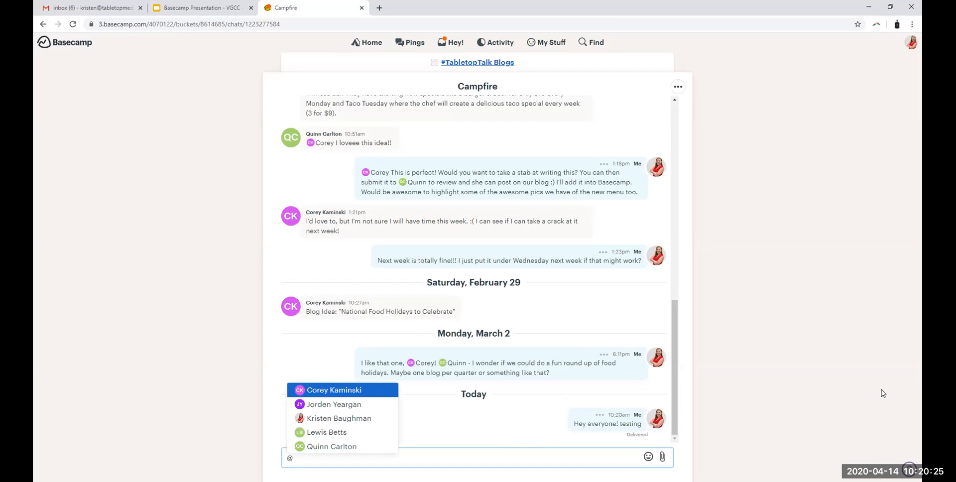
Step: Draft a Campfire message mentioning a teammate with "- how is the recent blog post coming?" and clear it unsent
text(quin)
key(Return)
text(- how is the recent blog post coming?)
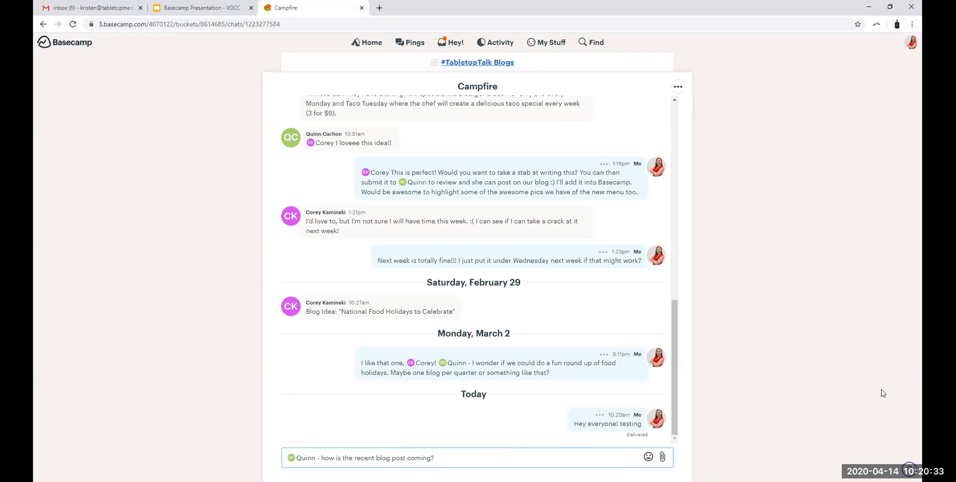
key(ctrl+a)
key(BackSpace)
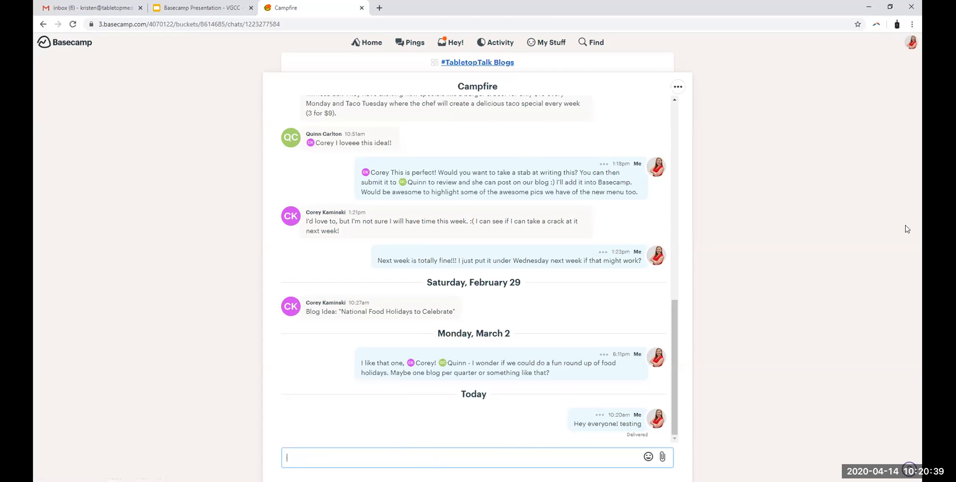
Step: Switch to Gmail, open a teammate's chat conversation and minimize it
click(90, 5)
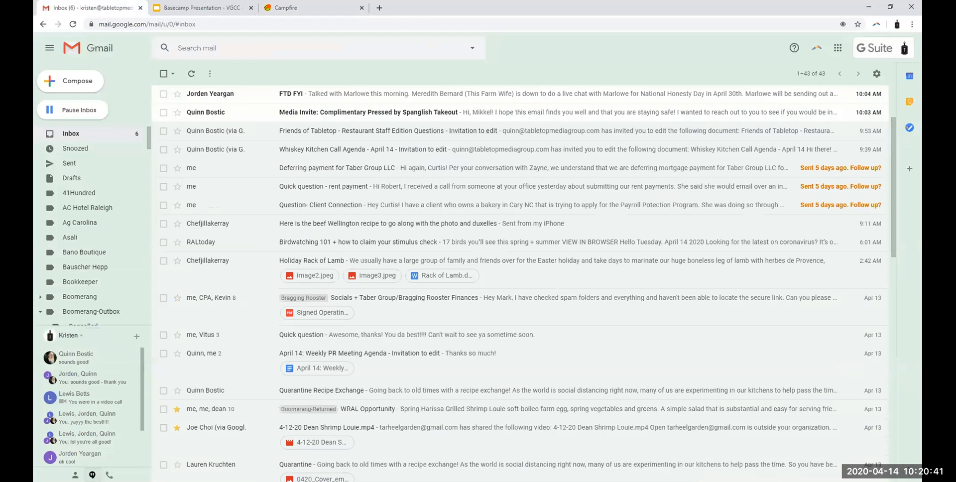
click(72, 359)
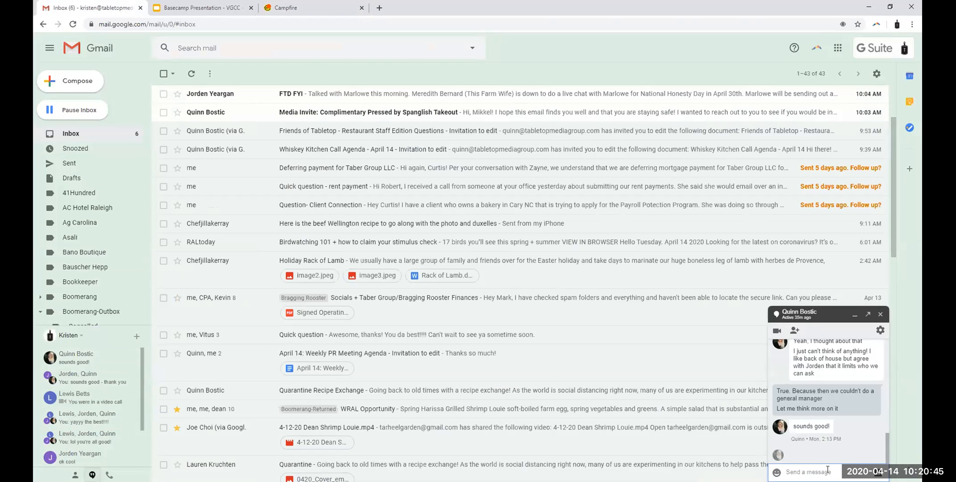
click(854, 315)
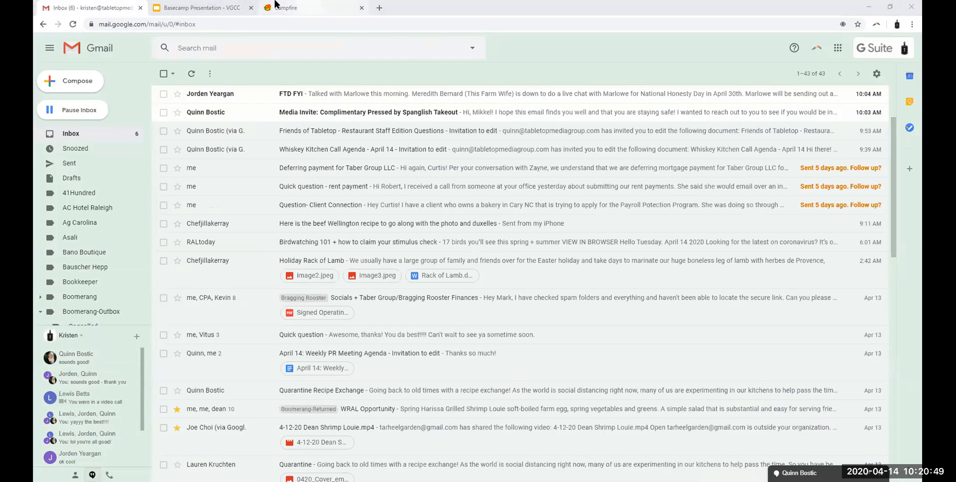
Step: Return to the presentation and advance to the Message Board slide
click(275, 5)
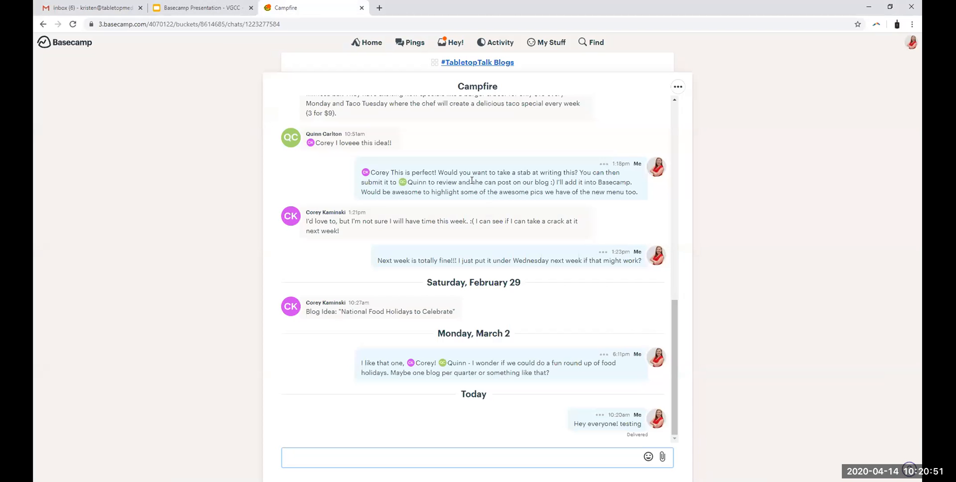
click(185, 7)
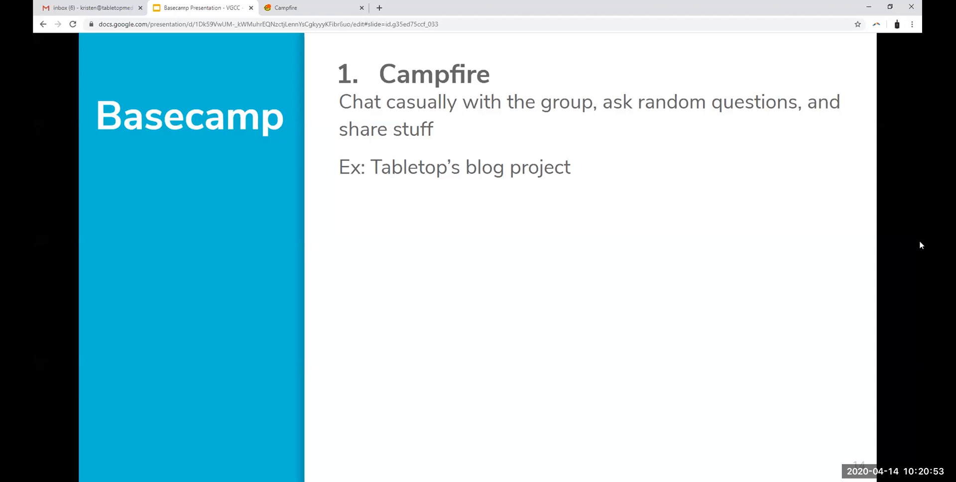
key(Right)
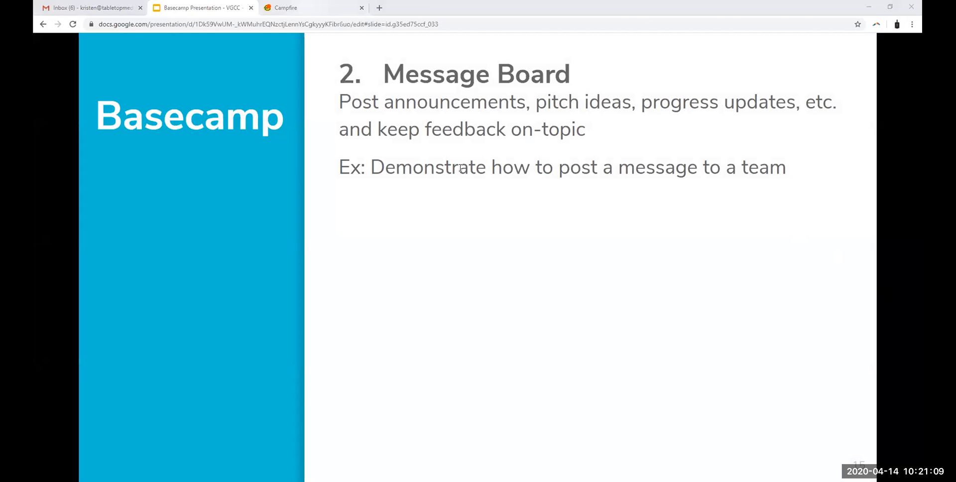
Step: Go back to the Basecamp home page and open the Social Media Managers team
click(304, 8)
click(364, 44)
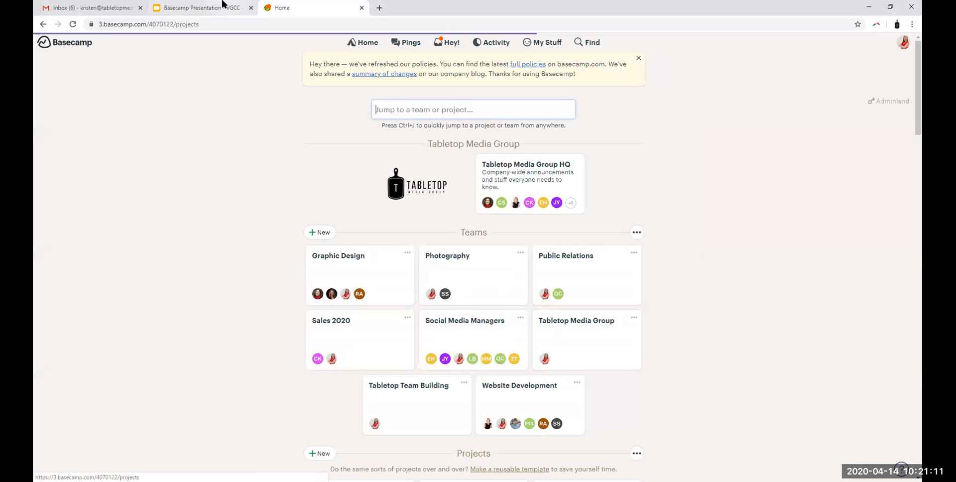
click(223, 5)
click(277, 6)
scroll(638, 228, down, 2)
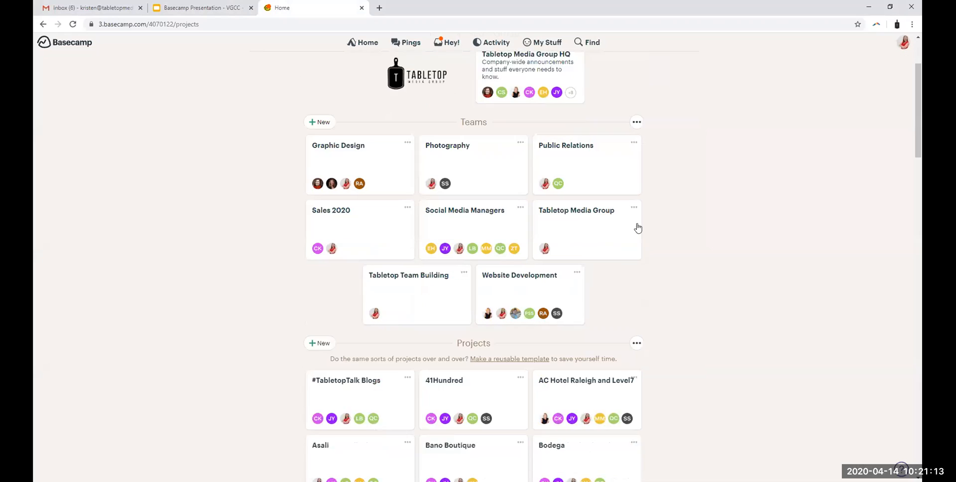
click(464, 190)
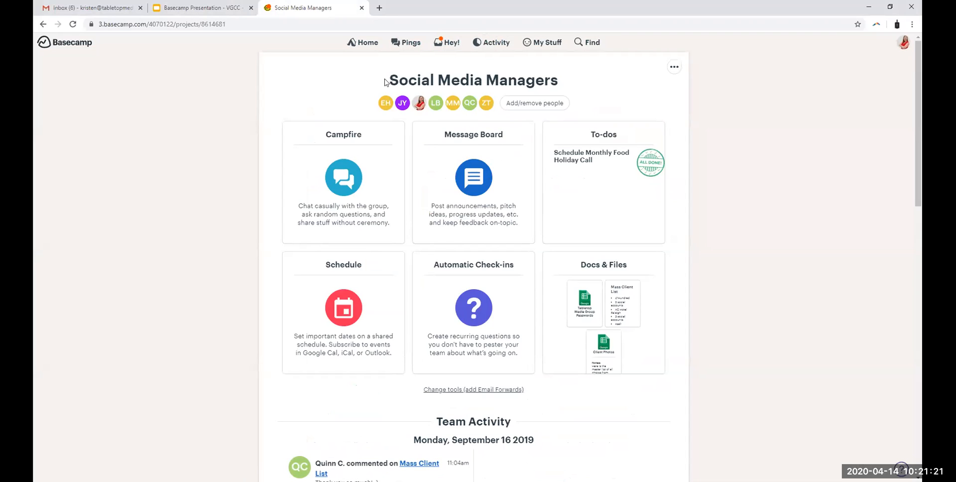
drag(385, 83, 570, 82)
click(593, 81)
Step: Start a new message on the team's Message Board and set its category to Announcement
click(456, 175)
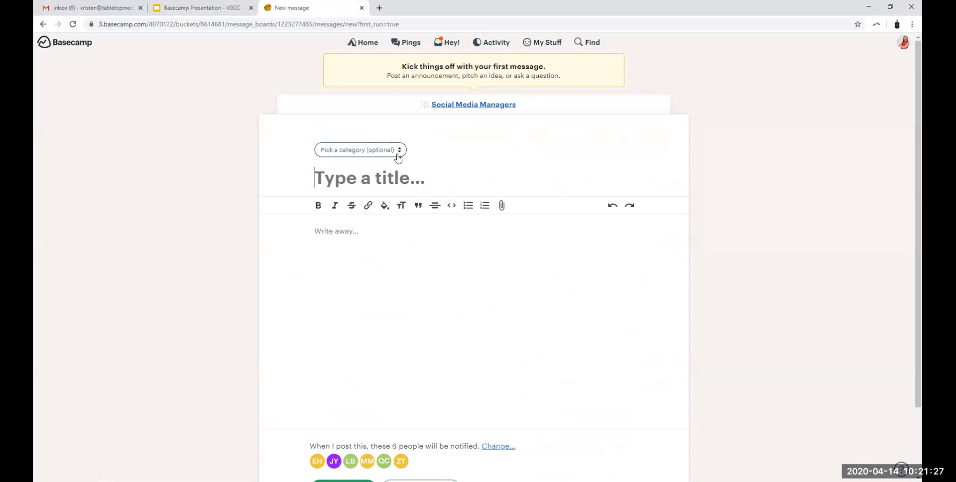
scroll(441, 145, down, 1)
click(395, 103)
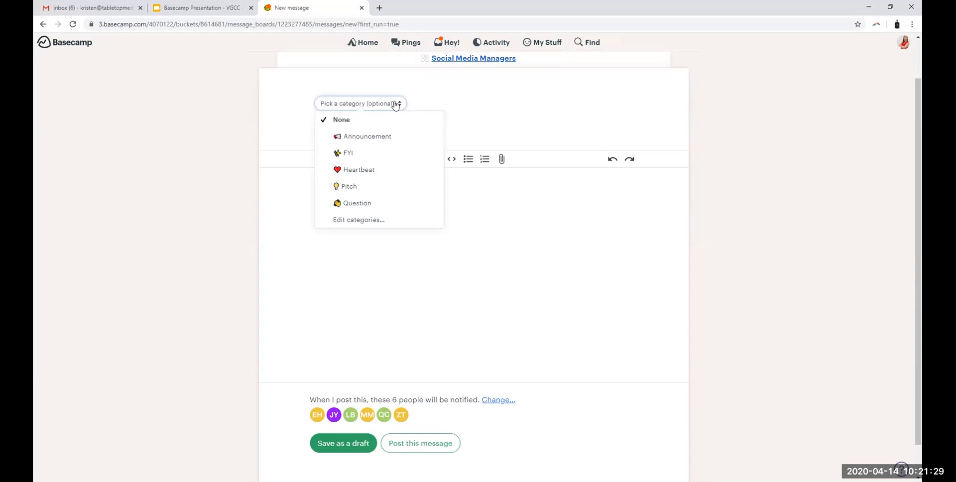
click(378, 141)
Step: Title the message "New client alert!"
click(367, 133)
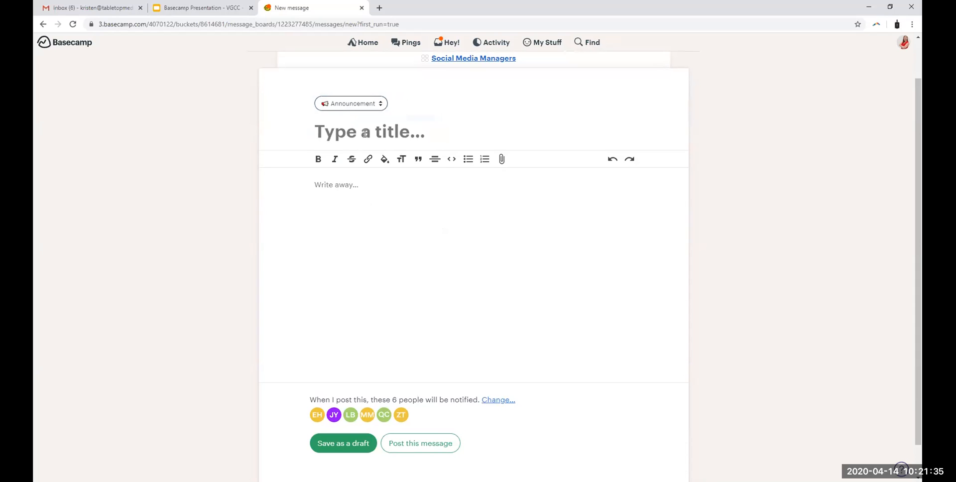
text(New clinent alert!)
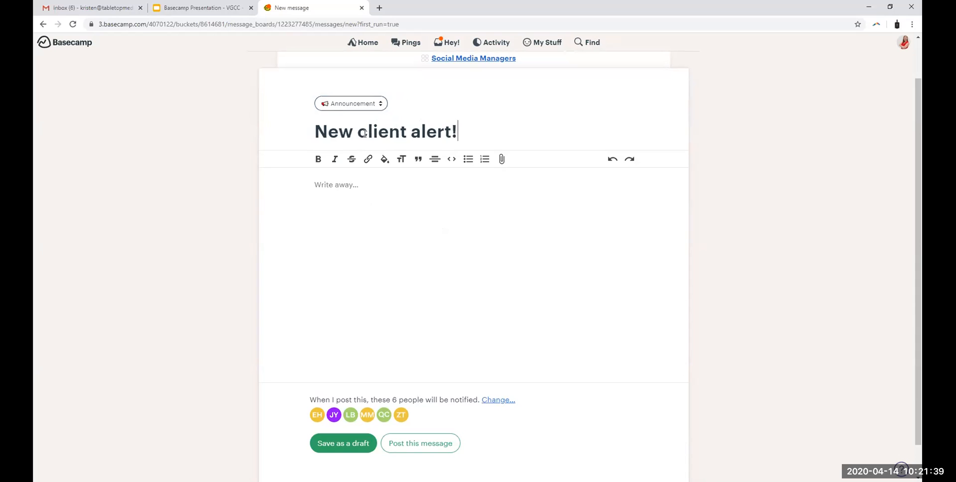
click(446, 186)
click(498, 133)
Step: Write the message body "Hey team! We just took on a new client XYZ. Be expecting updates today!"
click(350, 187)
text(Hey team! We jus)
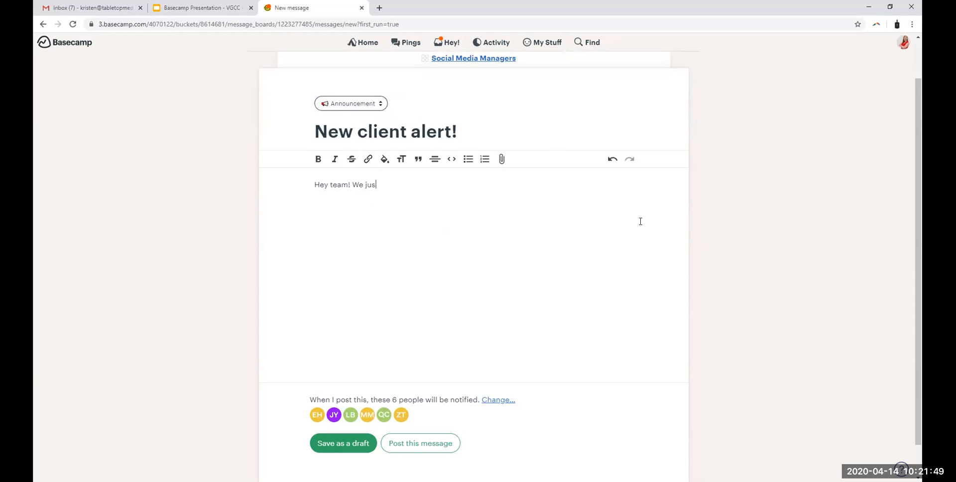
text(t took on a new client XYZ)
key(BackSpace)
text(. Be expecting updates today!)
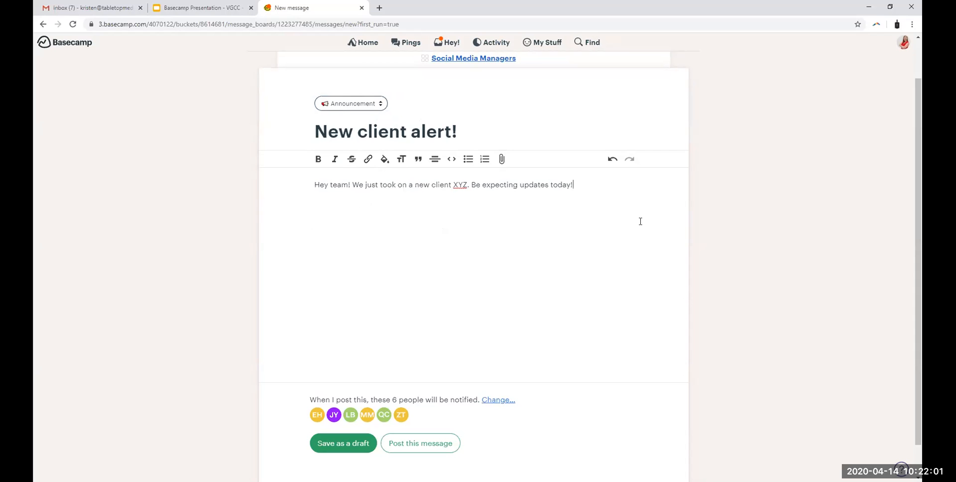
scroll(533, 230, down, 1)
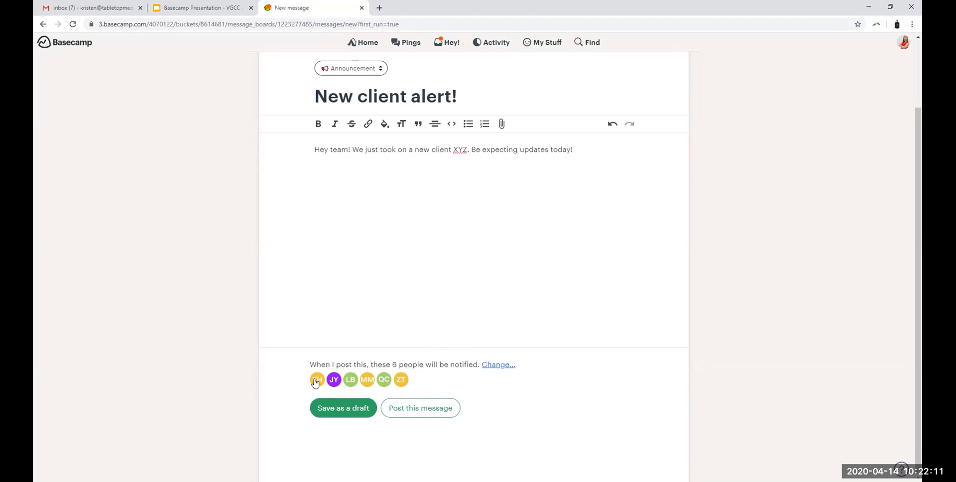
Step: Exclude the intern from the people notified about the message, save the change and recheck the notification list
scroll(421, 364, up, 1)
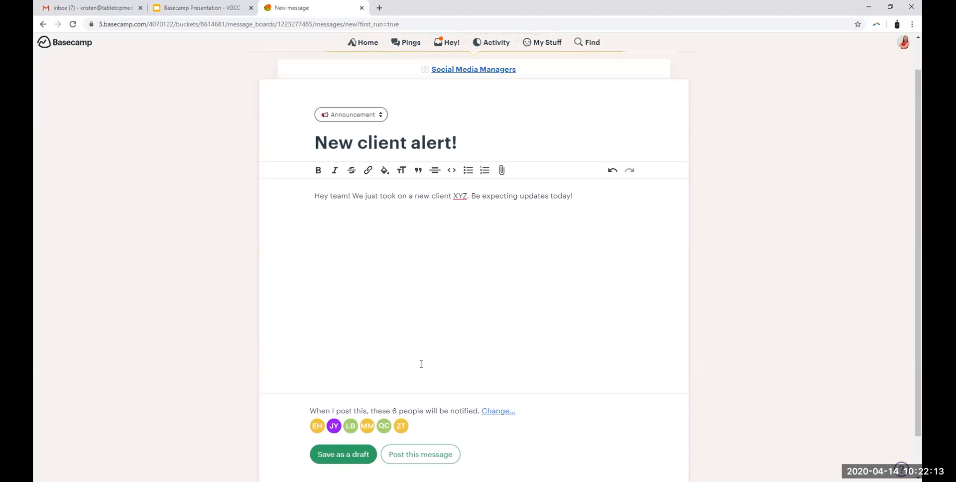
scroll(420, 364, down, 1)
click(499, 365)
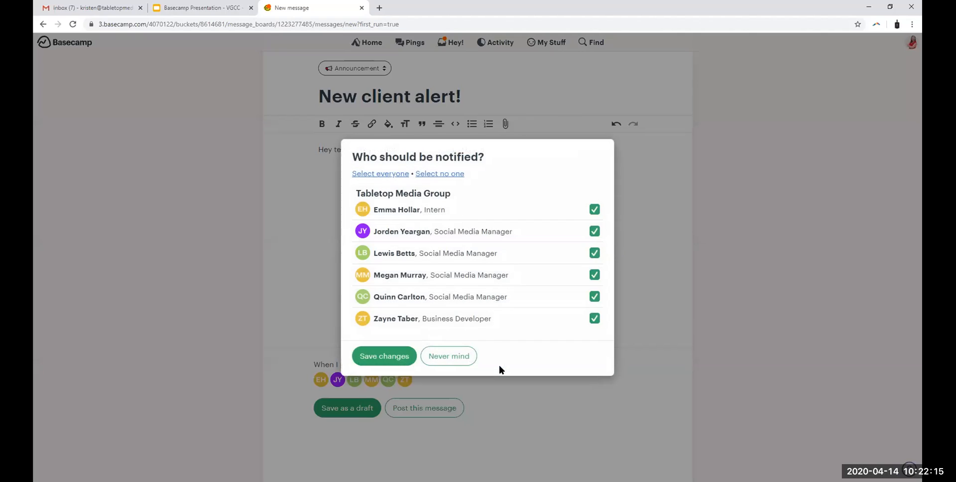
click(594, 209)
click(598, 211)
click(599, 211)
click(396, 356)
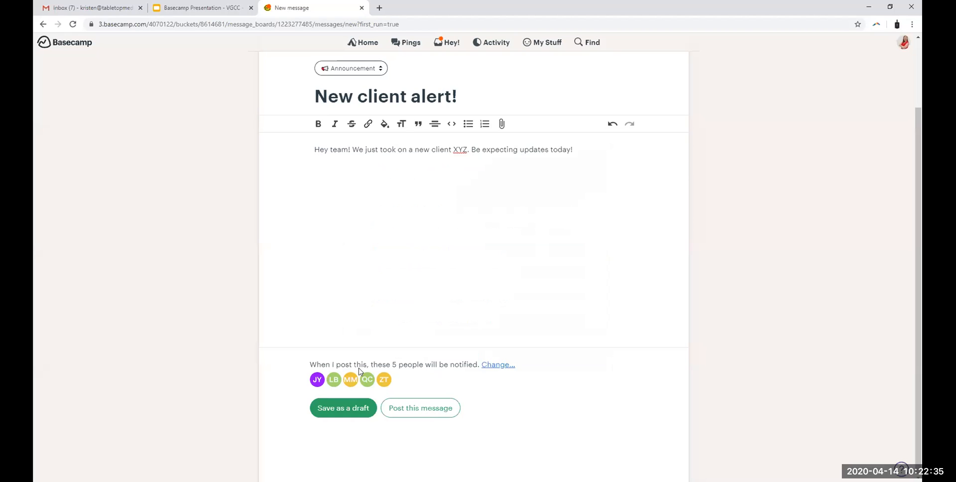
click(501, 365)
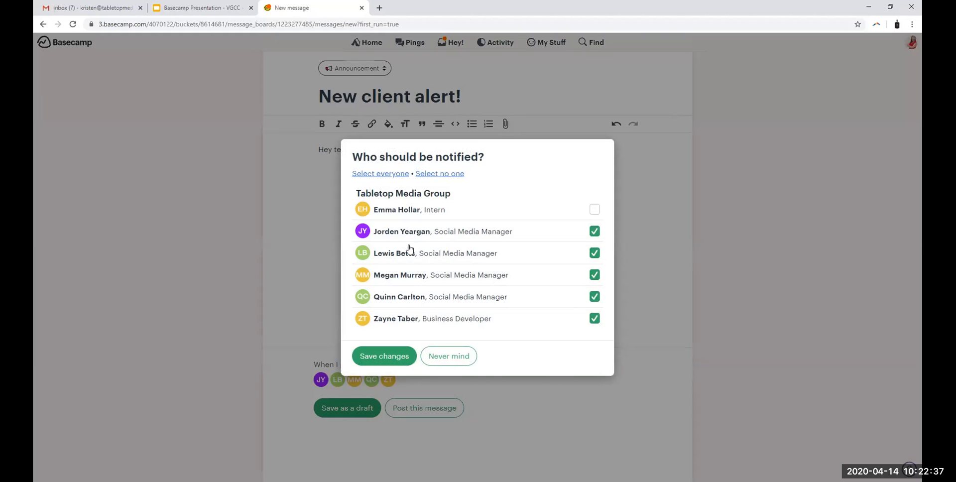
click(585, 406)
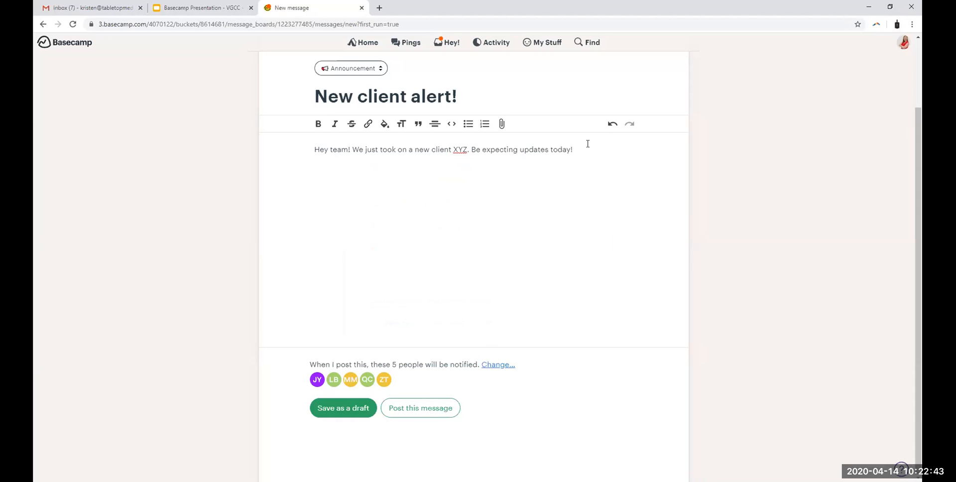
Step: Change the message category to FYI and clear the existing title and body
scroll(398, 165, up, 2)
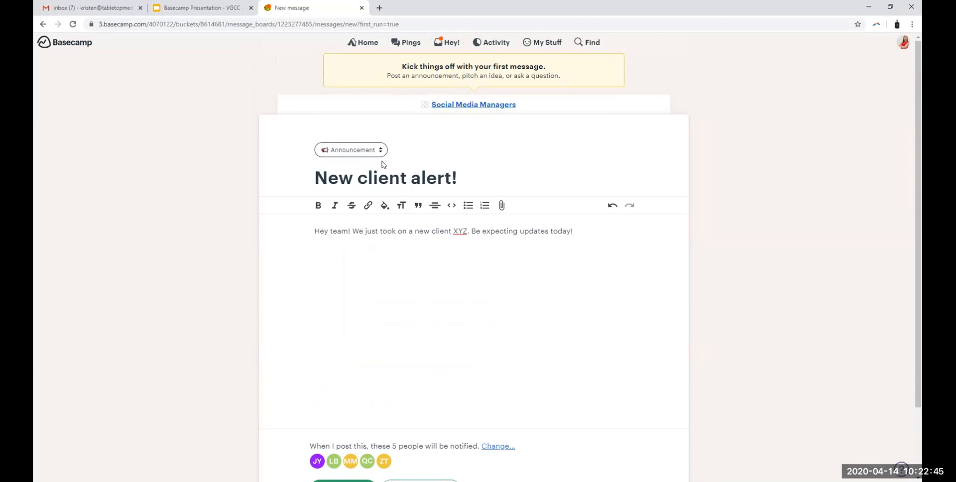
click(369, 156)
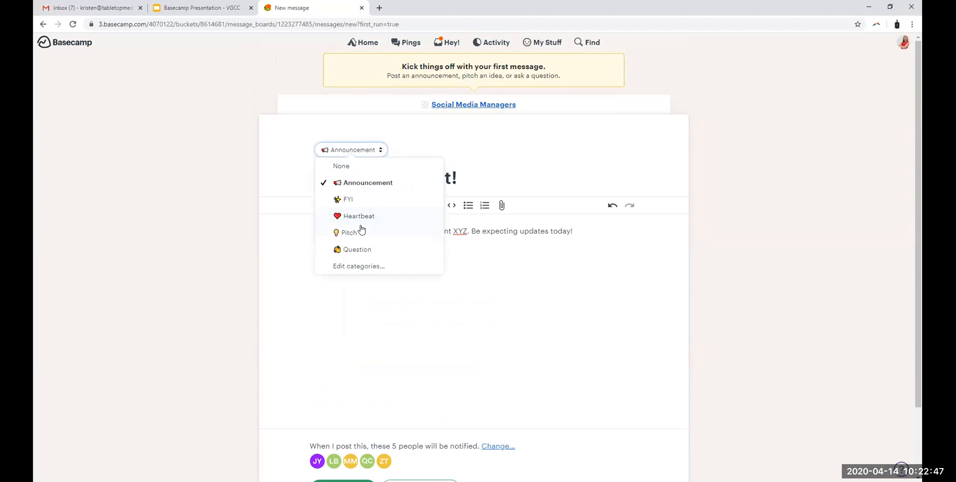
click(367, 199)
drag(487, 172, 250, 196)
key(BackSpace)
drag(593, 230, 175, 264)
key(BackSpace)
Step: Title the message "Our new HR policy has been updated!" and place the cursor in the empty body
text(Our new HR)
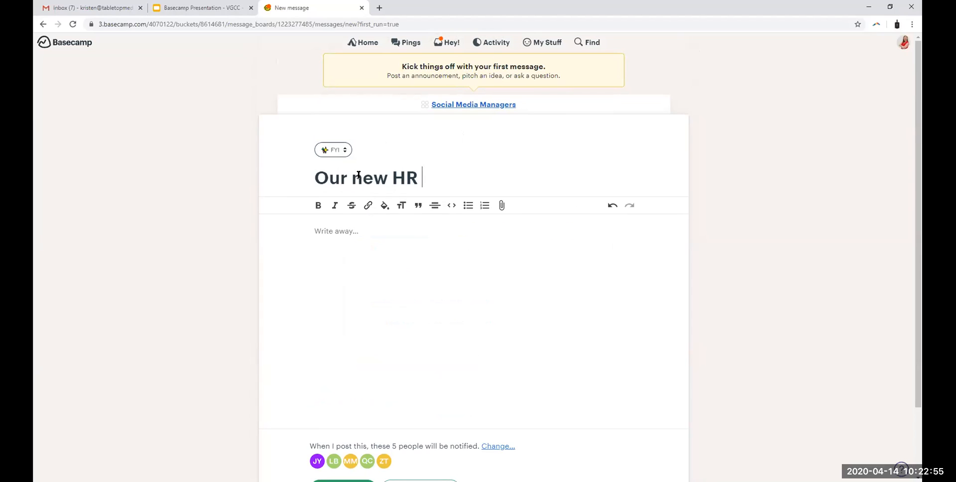
text( policy has been update)
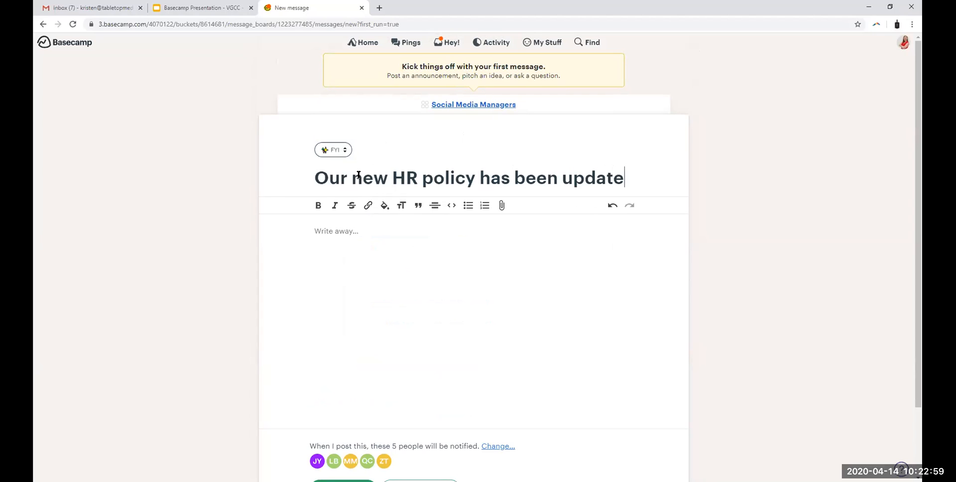
text(d!)
click(387, 262)
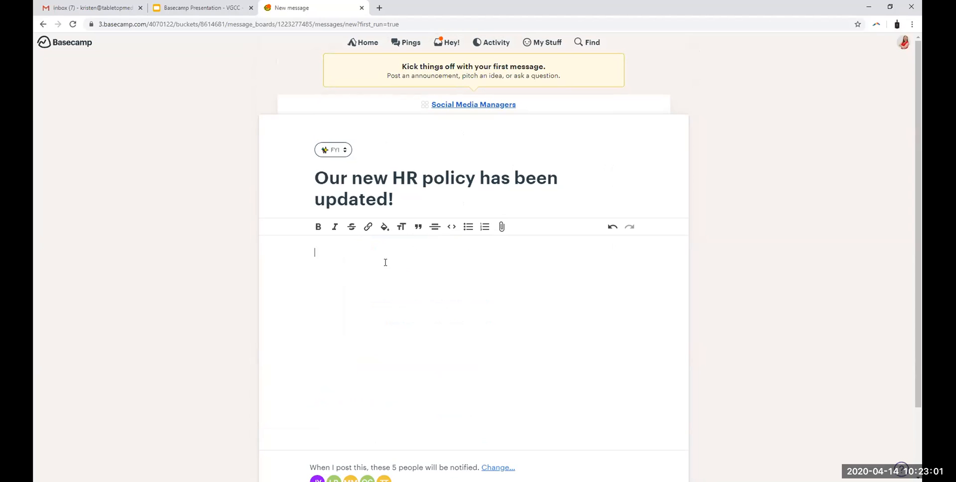
Step: Attach the file drawing book.xlsx from the Desktop to the message body
click(500, 227)
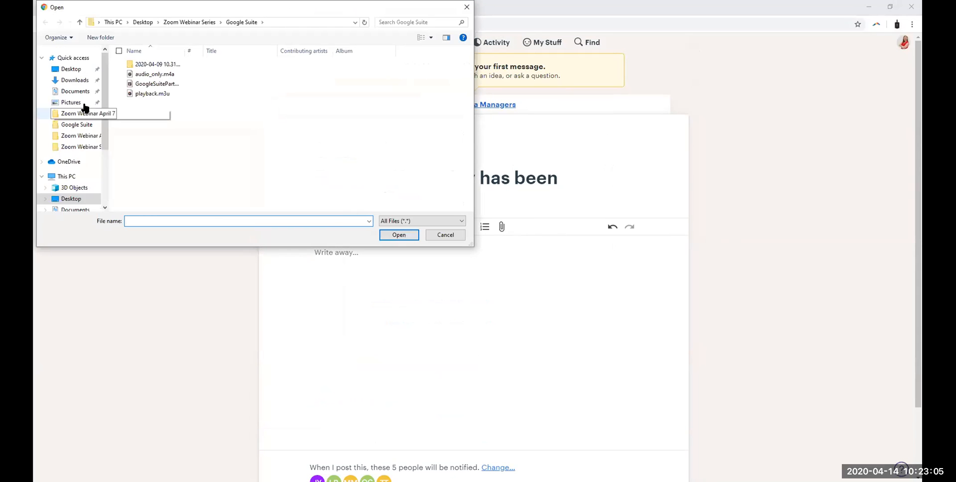
click(60, 70)
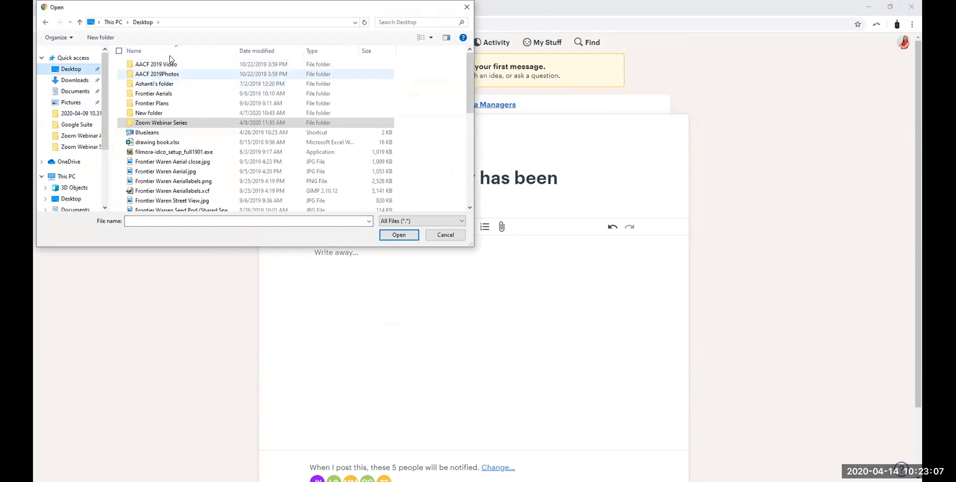
click(166, 143)
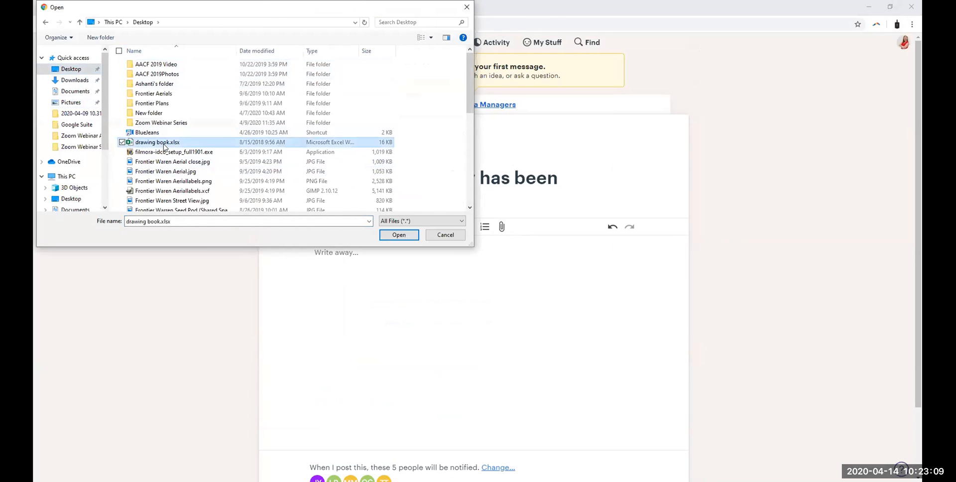
double_click(166, 144)
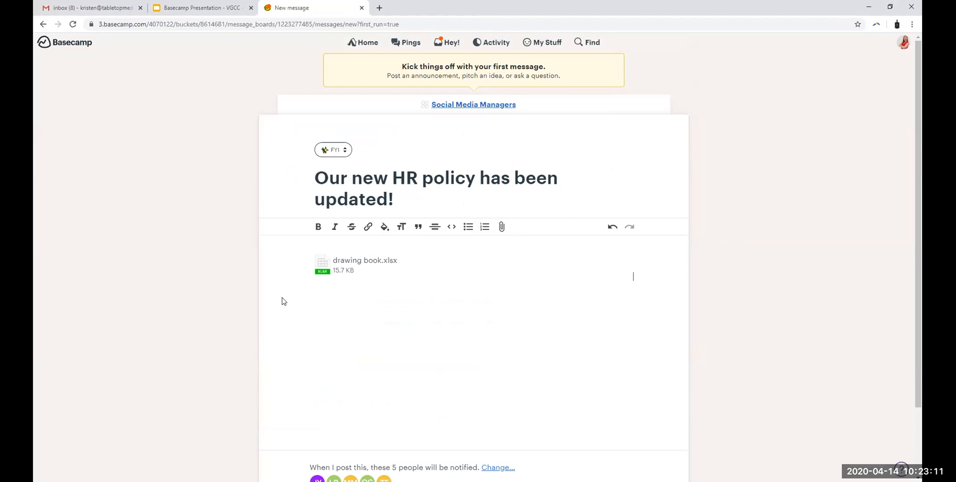
scroll(460, 272, down, 1)
scroll(468, 269, up, 1)
scroll(469, 256, down, 1)
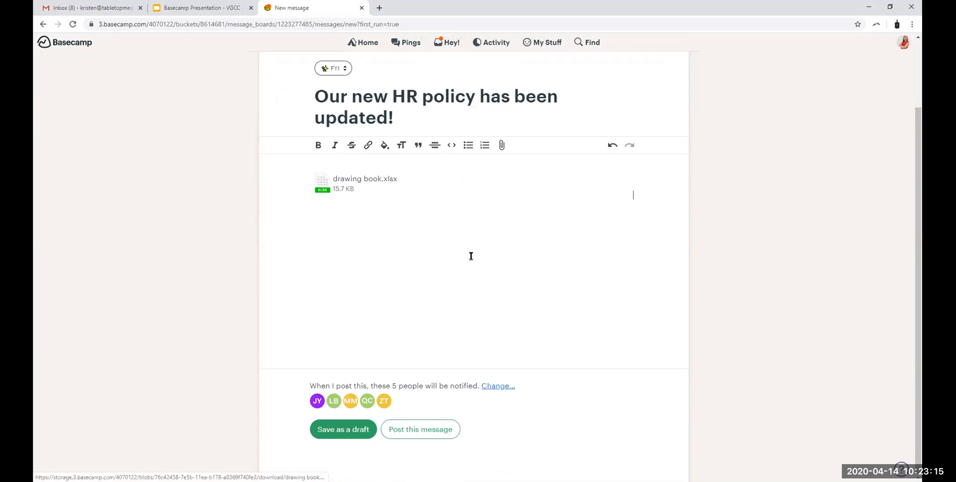
scroll(471, 258, up, 1)
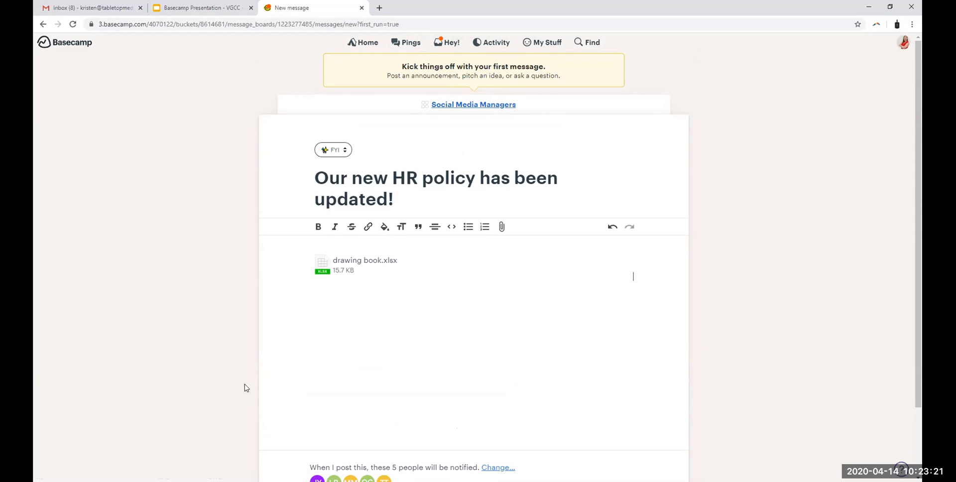
Step: Change the message category to Question and remove the title and the attached spreadsheet
click(343, 153)
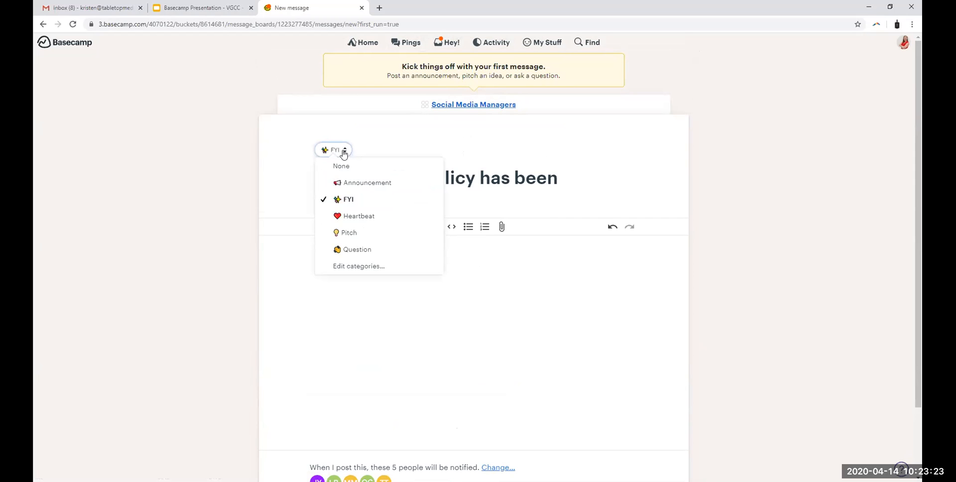
click(365, 251)
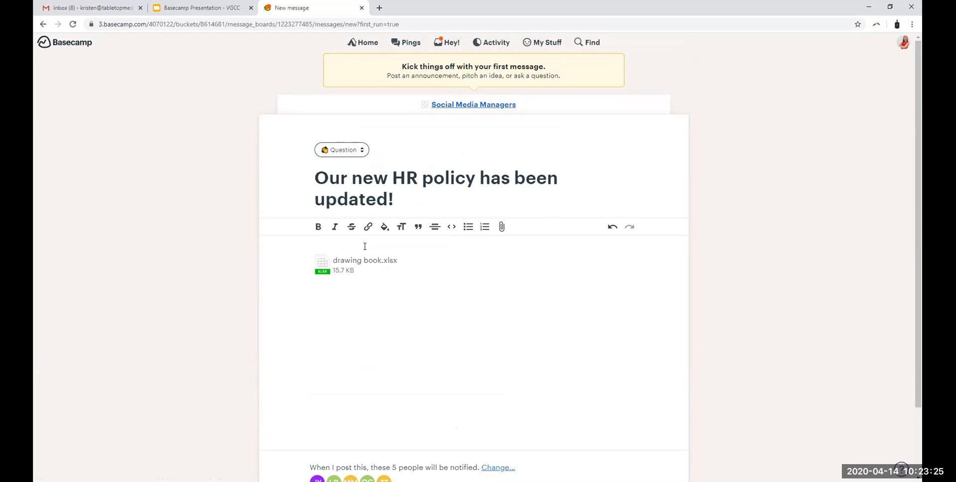
drag(424, 199, 258, 181)
key(BackSpace)
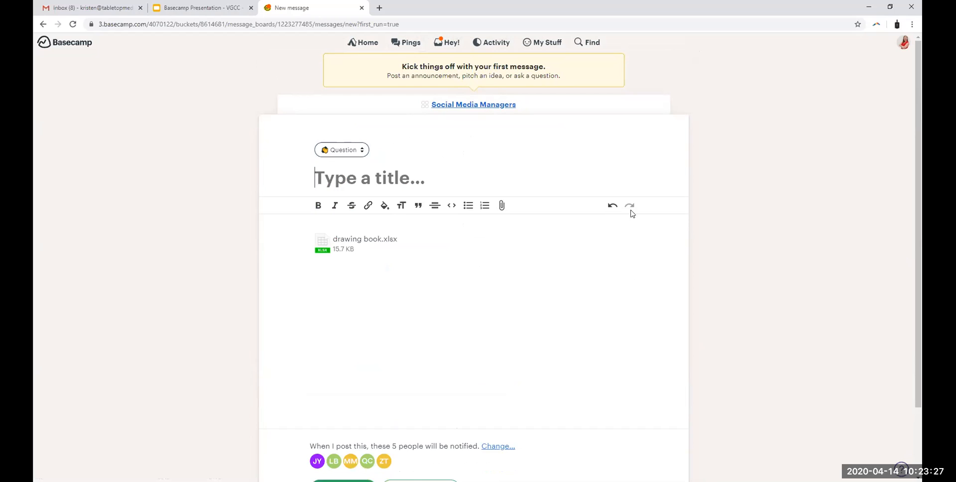
click(358, 249)
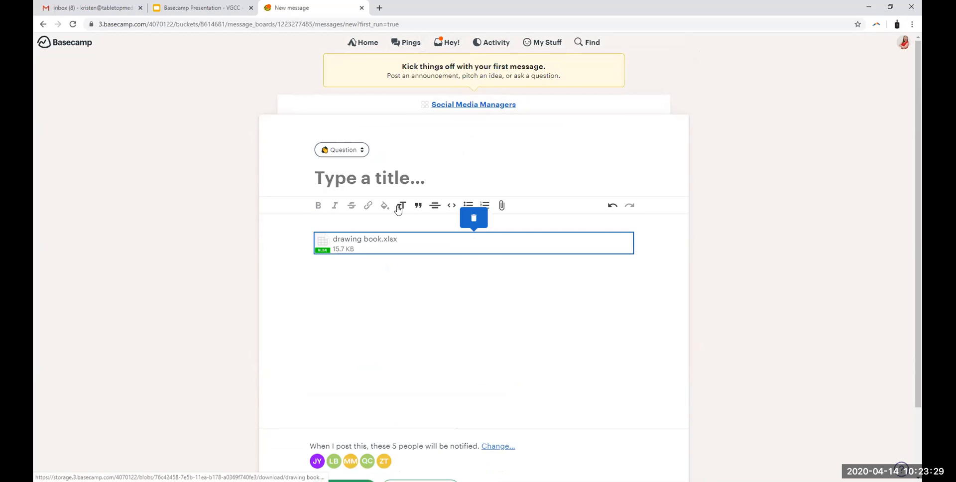
click(474, 218)
Step: Title the message "How is everyone today?" and leave the body empty
click(349, 178)
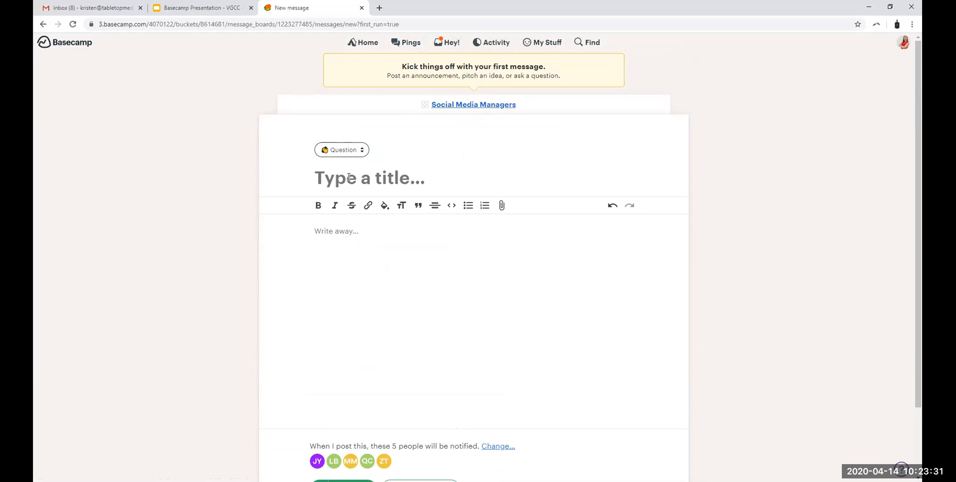
text(How is everyone )
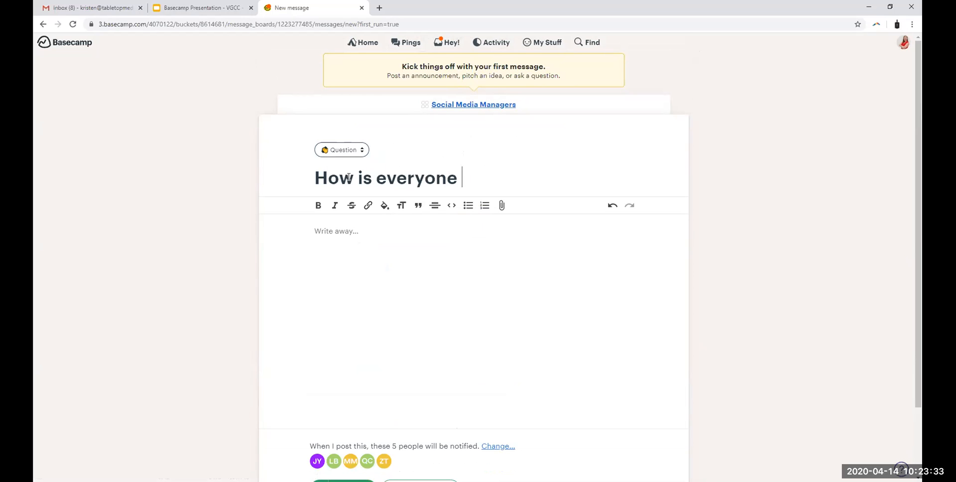
text(today?)
click(349, 241)
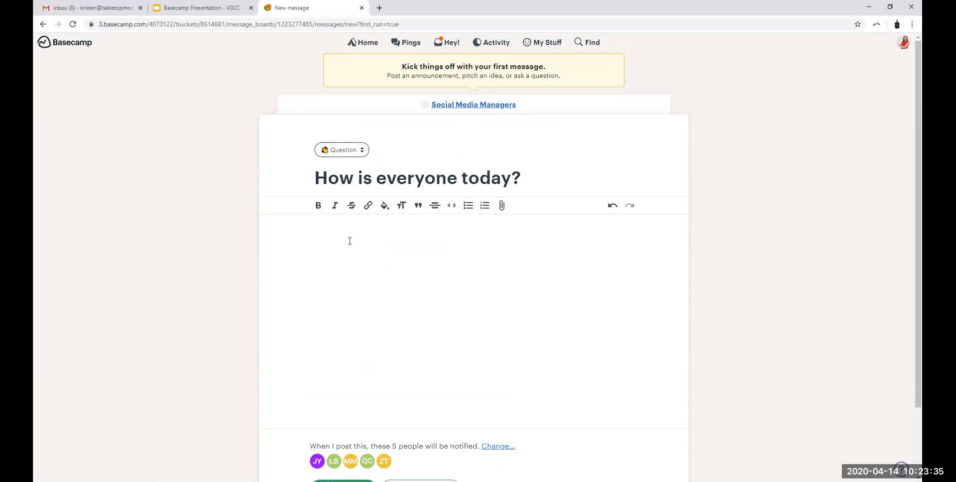
scroll(381, 234, down, 2)
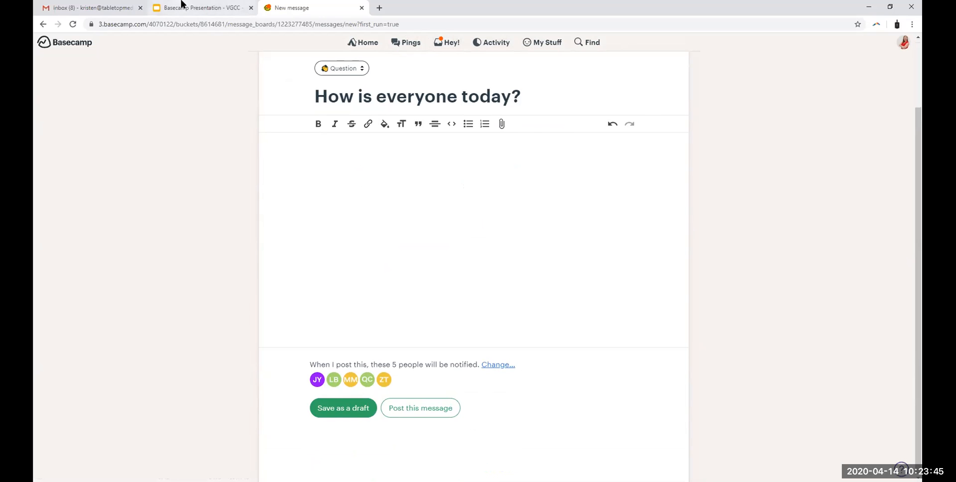
Step: Switch to the Basecamp Presentation in Google Slides and advance to the To-dos slide
click(182, 6)
key(Right)
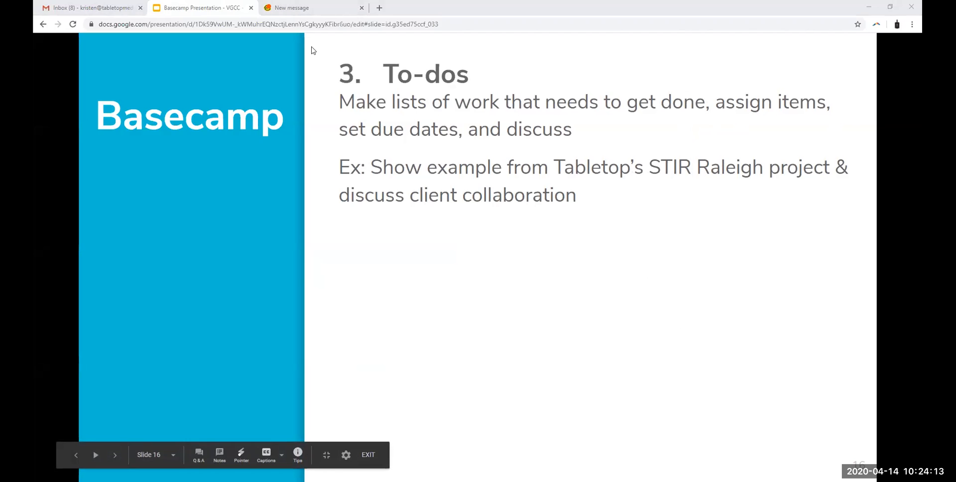
Step: Return to the Basecamp home page and look through the lists of teams and projects
key(ctrl+Tab)
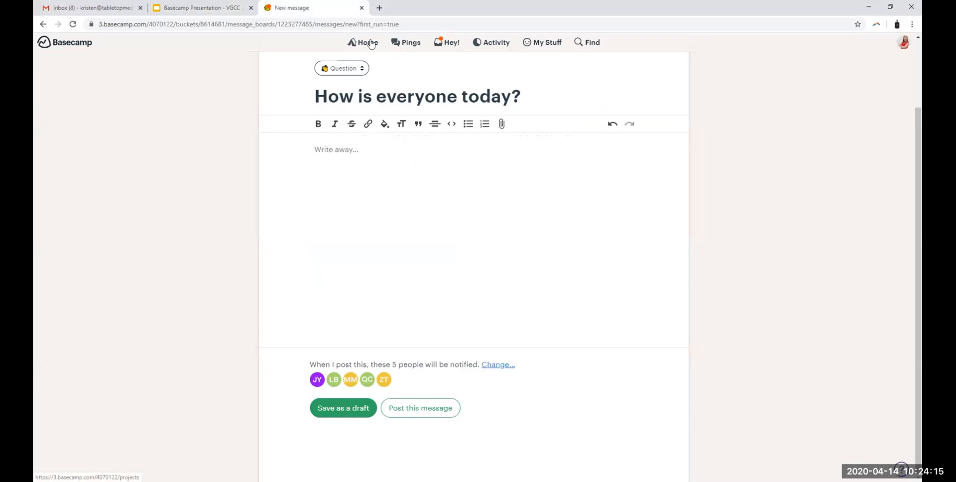
click(368, 43)
scroll(276, 193, down, 4)
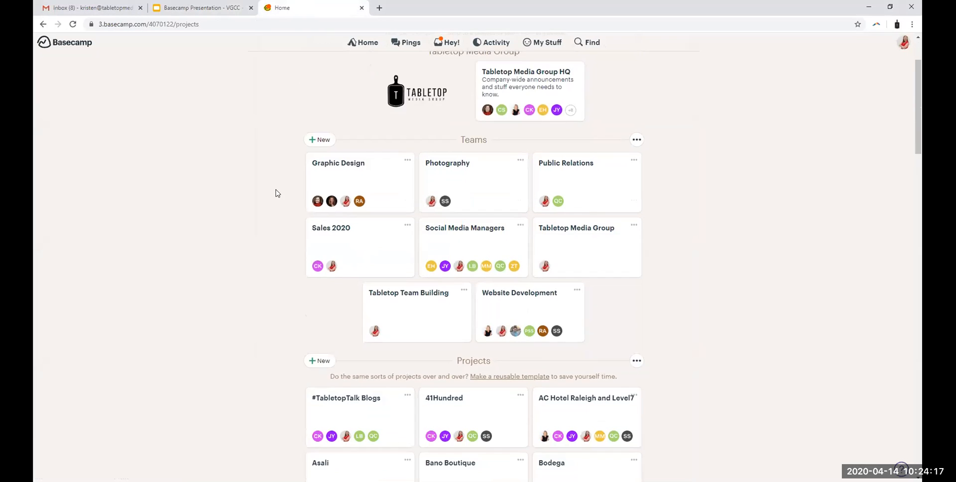
scroll(277, 193, down, 15)
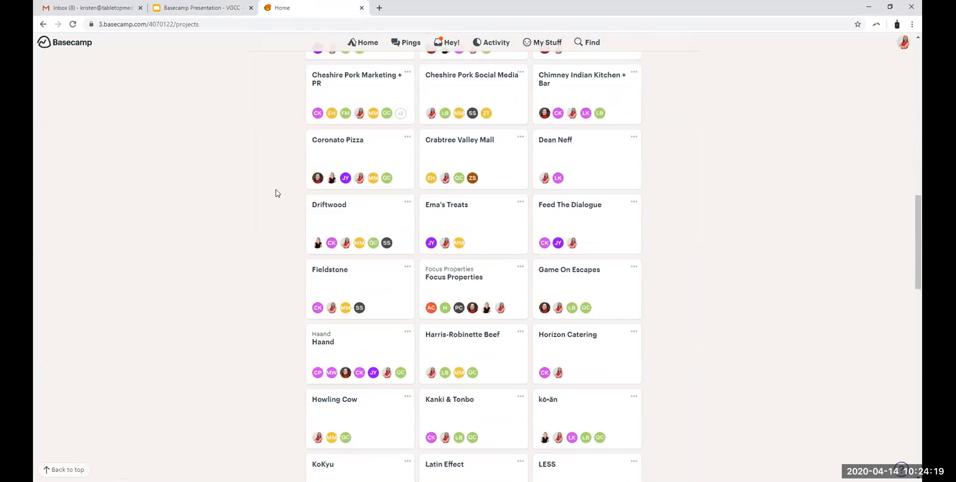
scroll(277, 193, down, 9)
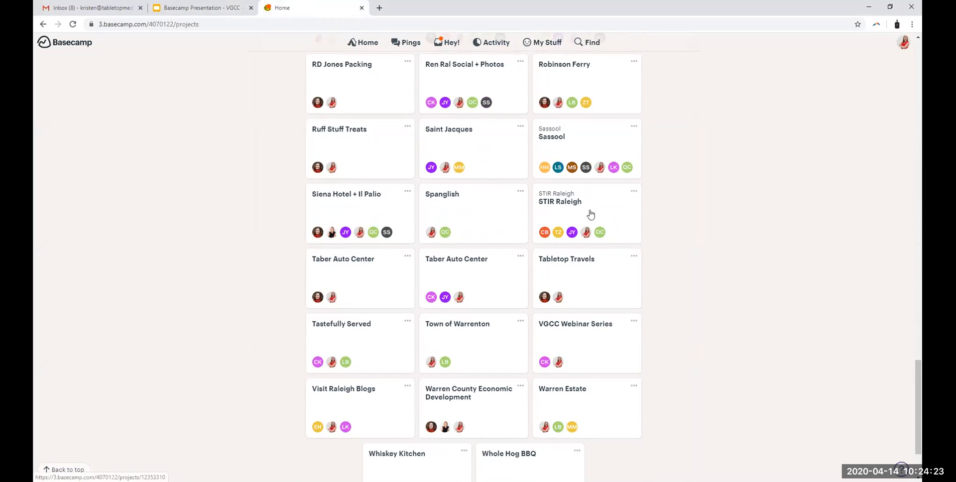
scroll(749, 264, up, 15)
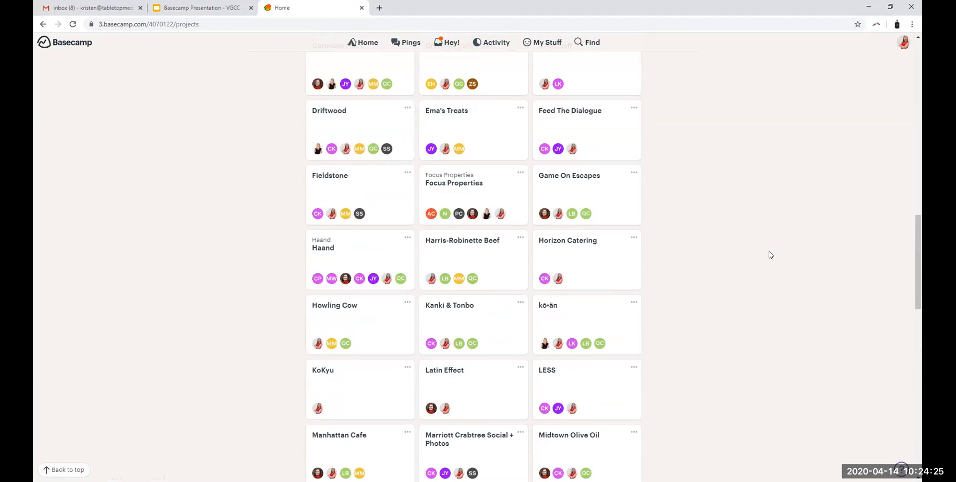
scroll(770, 255, up, 7)
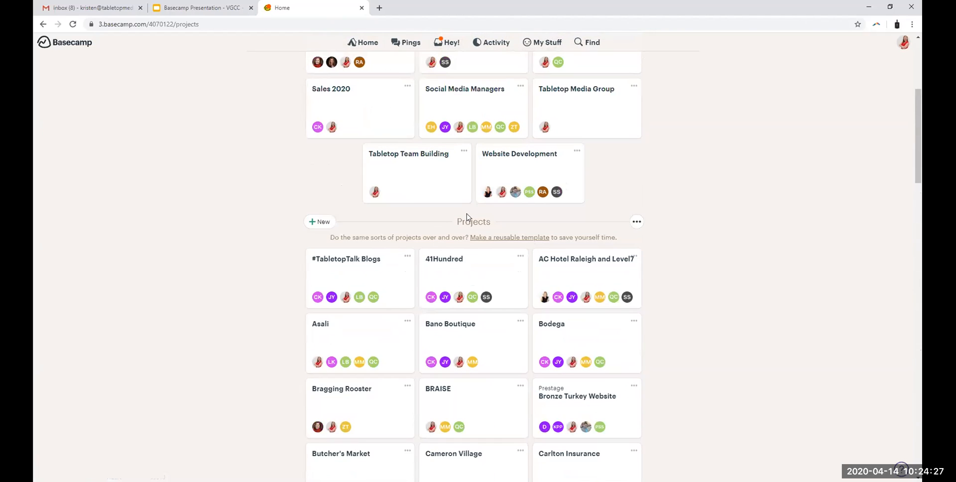
scroll(477, 224, up, 2)
scroll(477, 223, up, 3)
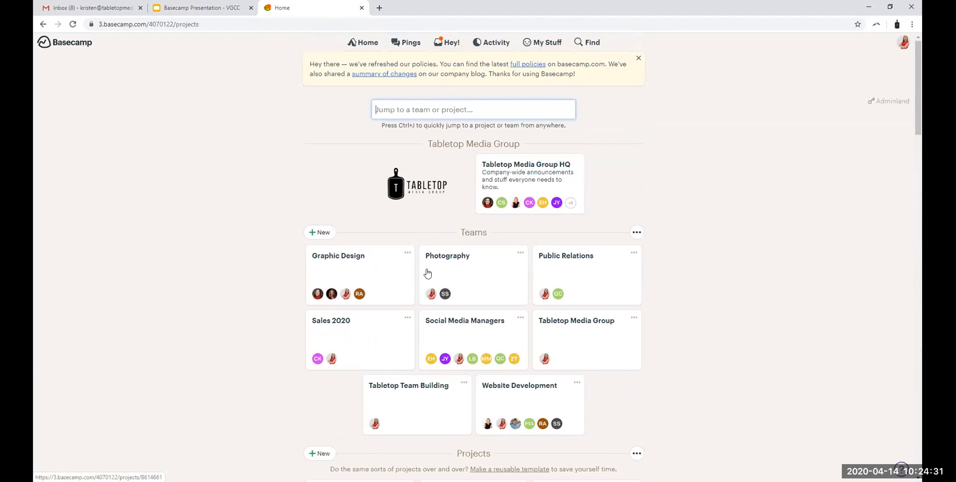
scroll(685, 300, down, 1)
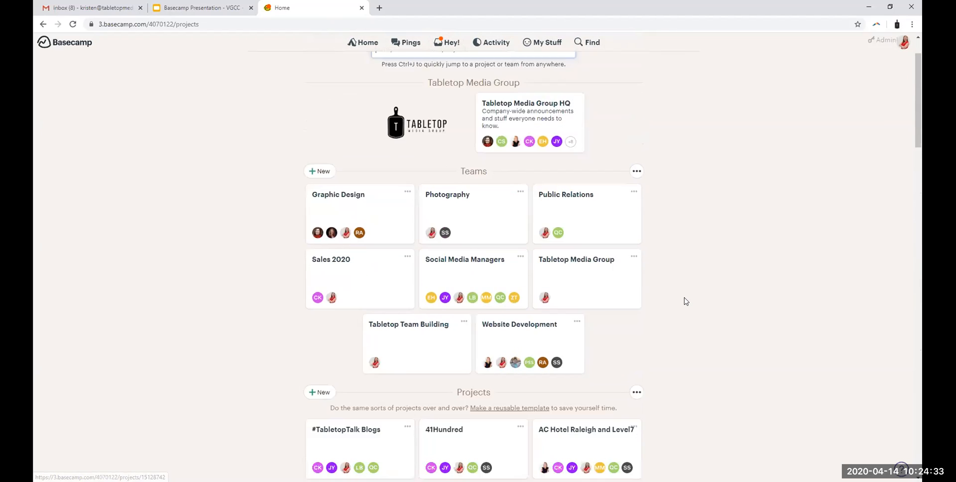
Step: Find STIR Raleigh among the projects and open it
scroll(685, 301, down, 5)
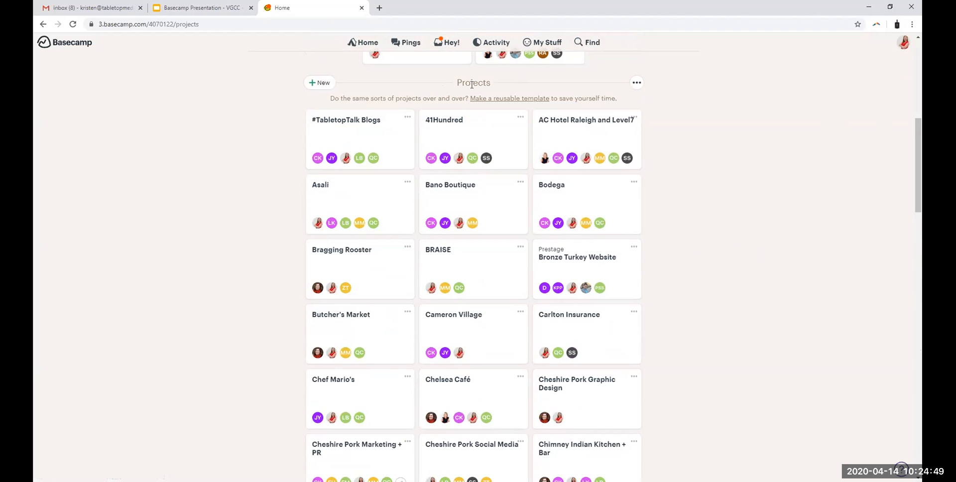
scroll(631, 322, down, 14)
scroll(655, 317, down, 10)
click(553, 163)
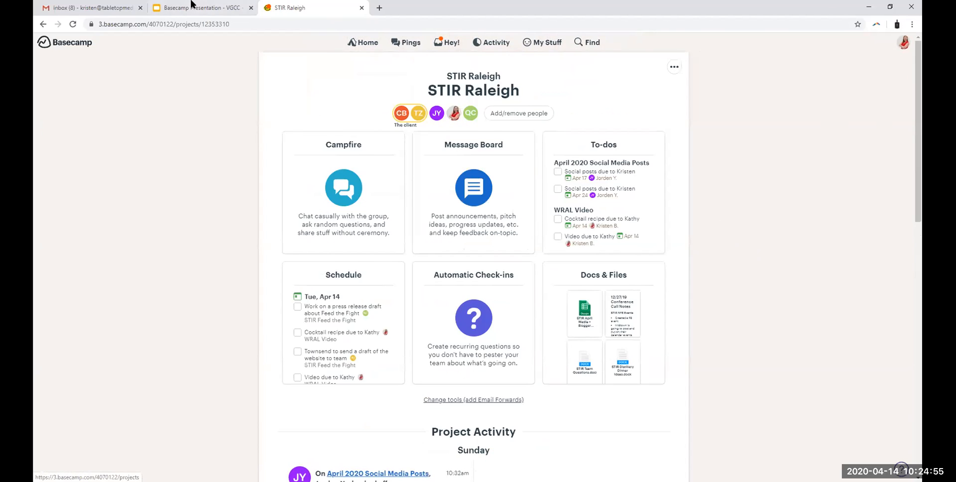
Step: After a look at the To-dos slide, open the April 17 to-do in Basecamp's April 2020 Social Media Posts list
click(190, 6)
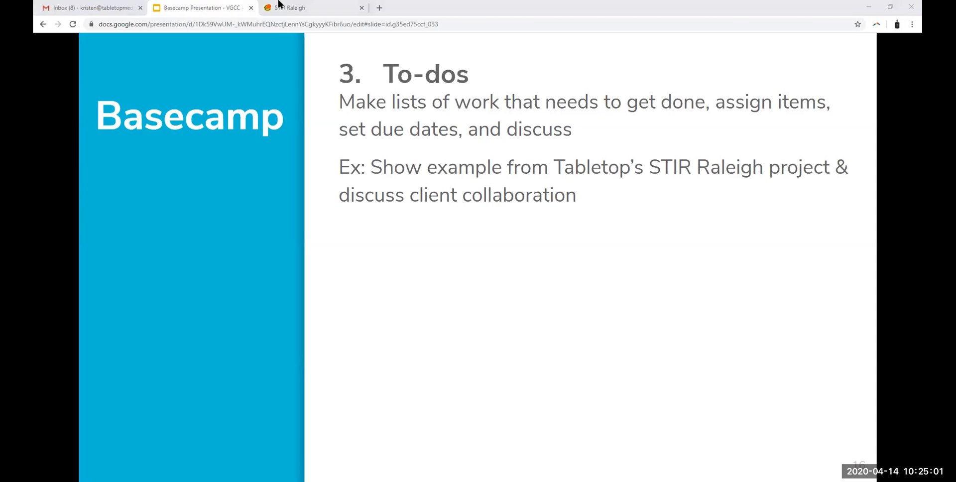
click(279, 6)
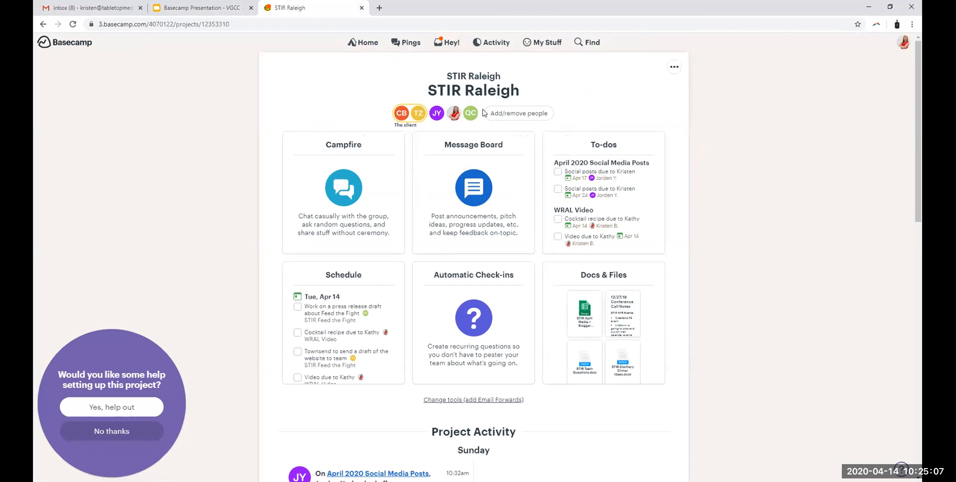
click(608, 148)
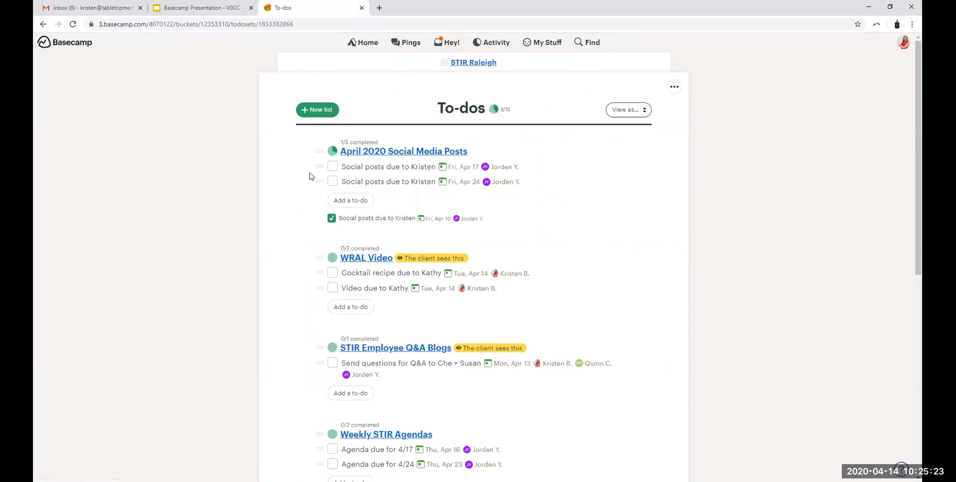
click(449, 152)
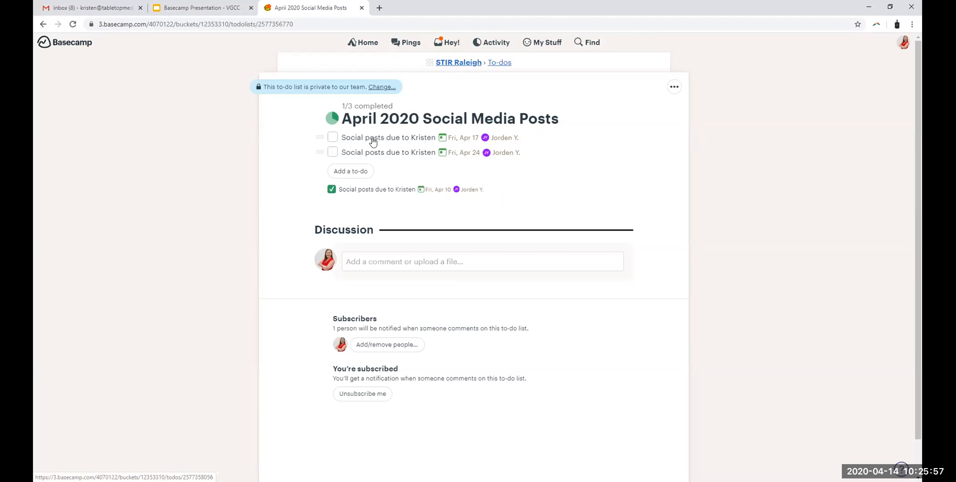
click(420, 142)
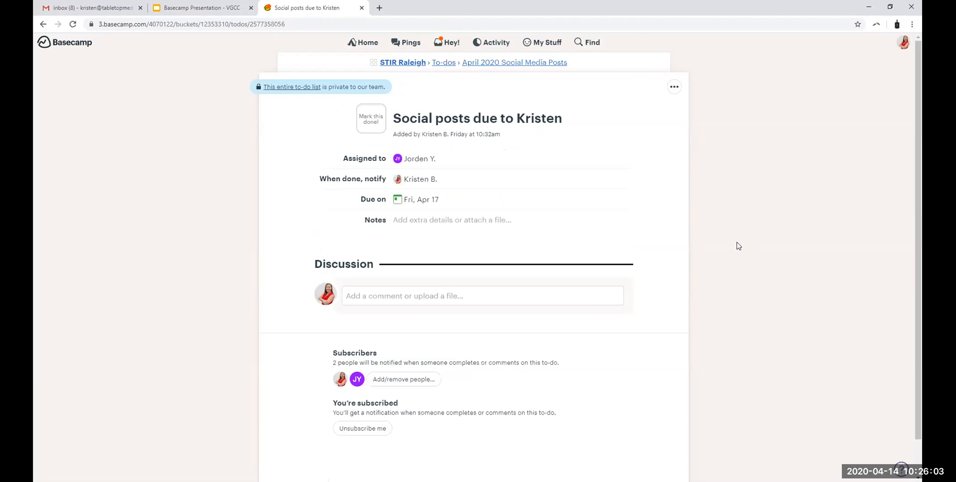
Step: Edit the to-do and replace its assignee with the third suggested team member
click(417, 160)
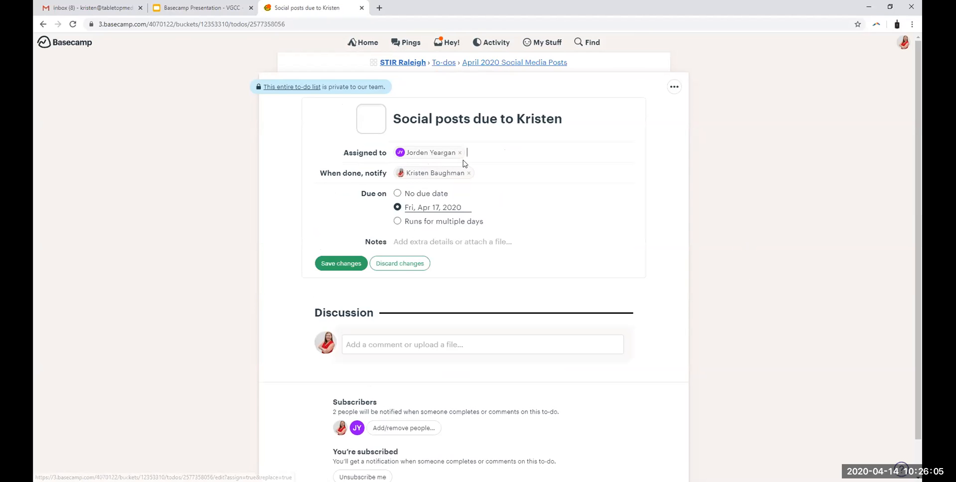
click(459, 153)
text(kri)
key(Return)
key(BackSpace)
text(j)
key(BackSpace)
text(j)
key(BackSpace)
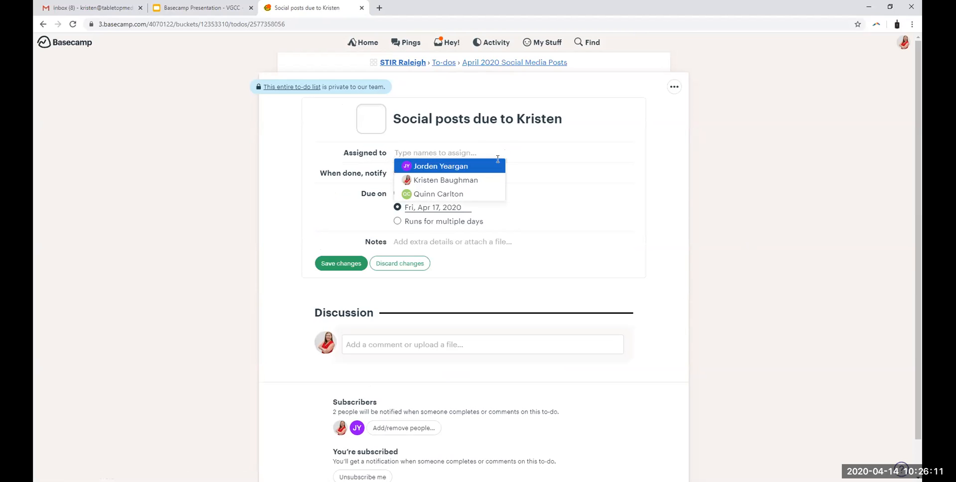
click(482, 194)
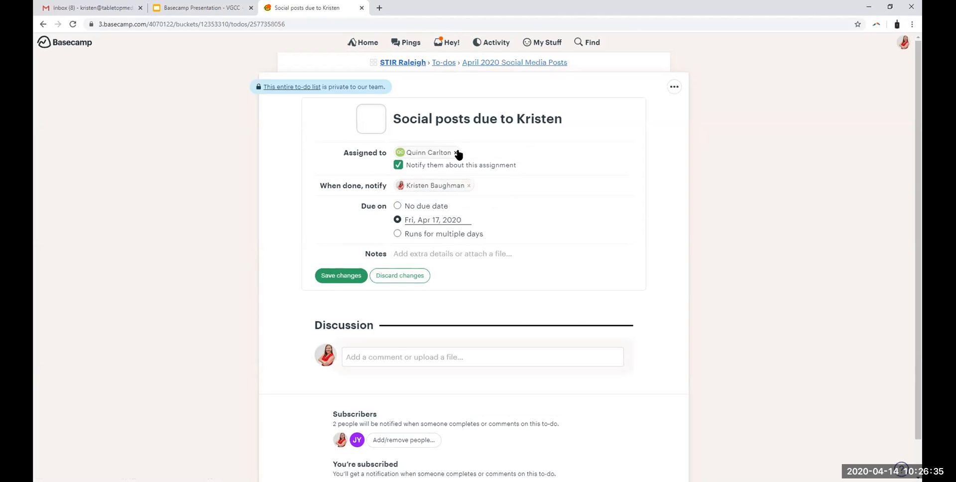
Step: Clear the to-do's completion notification recipient and enter two team members in its place
click(468, 185)
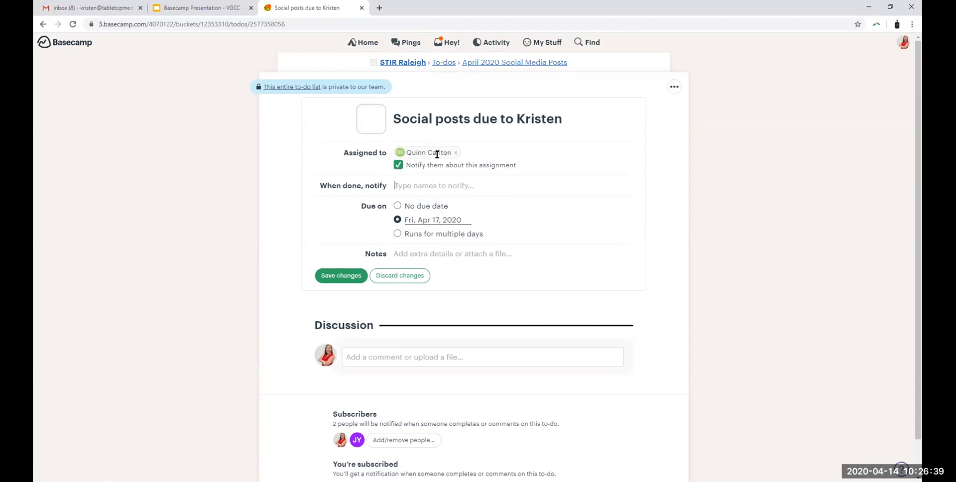
click(431, 184)
text(kr)
key(Return)
text(jor)
key(Return)
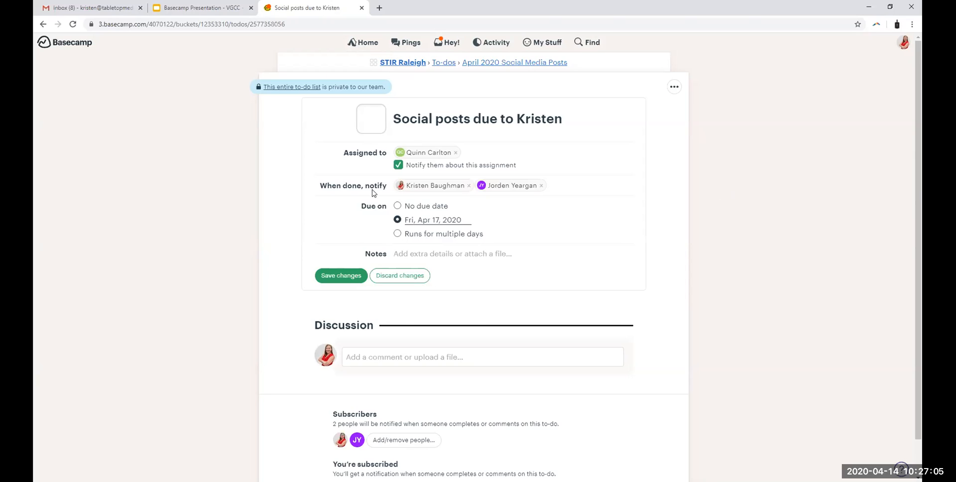
Step: Try no due date and an Apr 14 to Apr 18 range, and set the to-do's due date to Wed, Apr 22, 2020
click(397, 206)
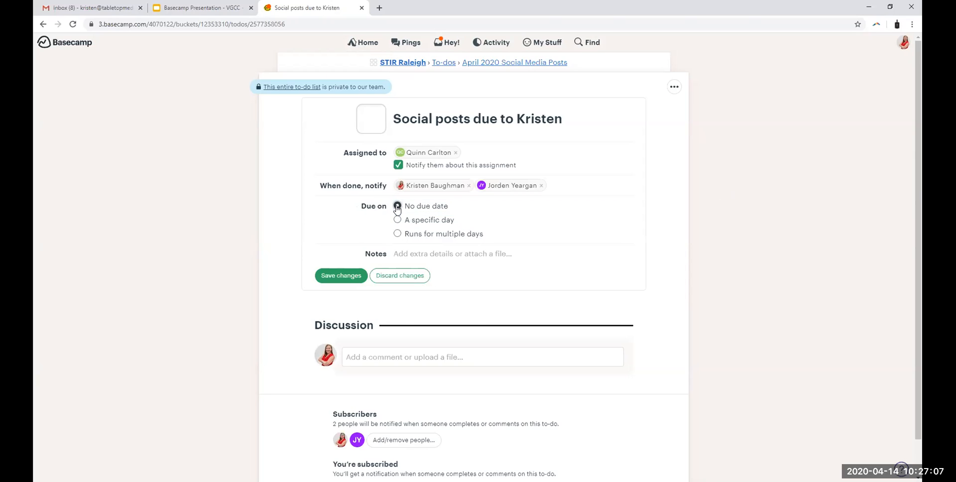
click(397, 234)
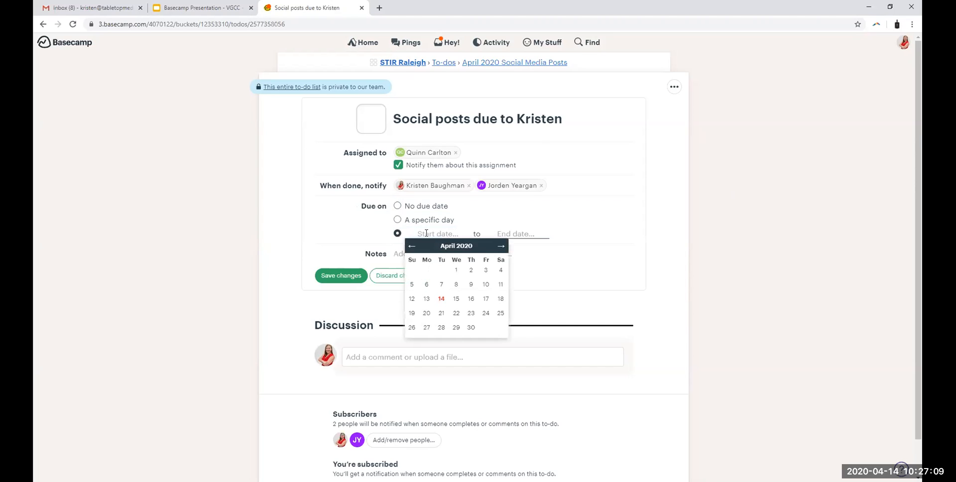
click(441, 303)
click(503, 233)
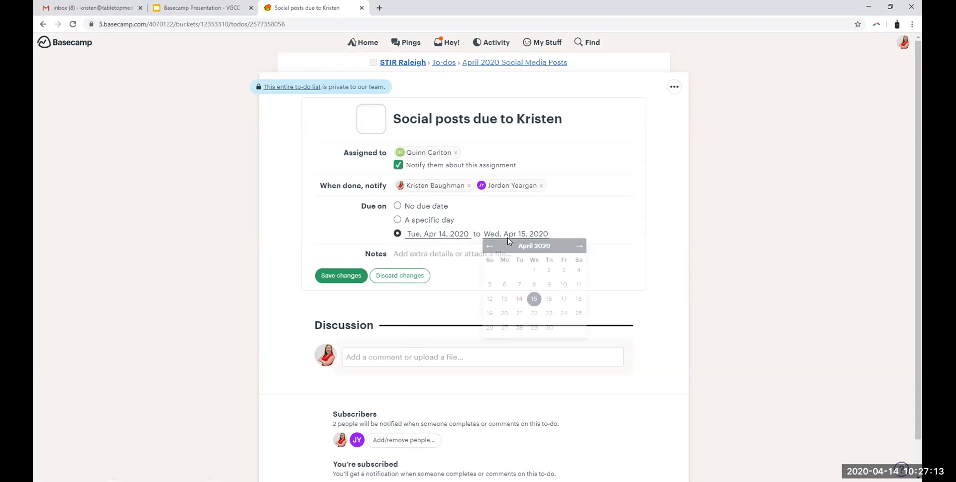
click(577, 299)
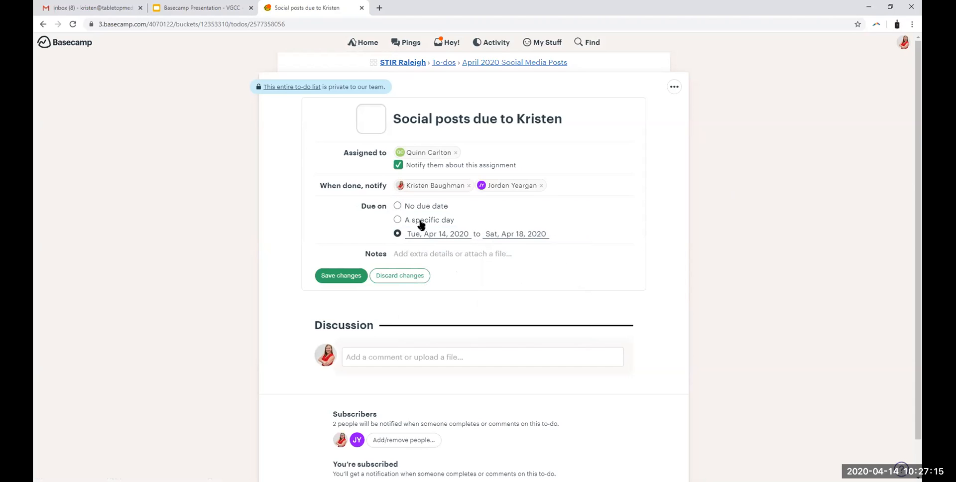
click(397, 219)
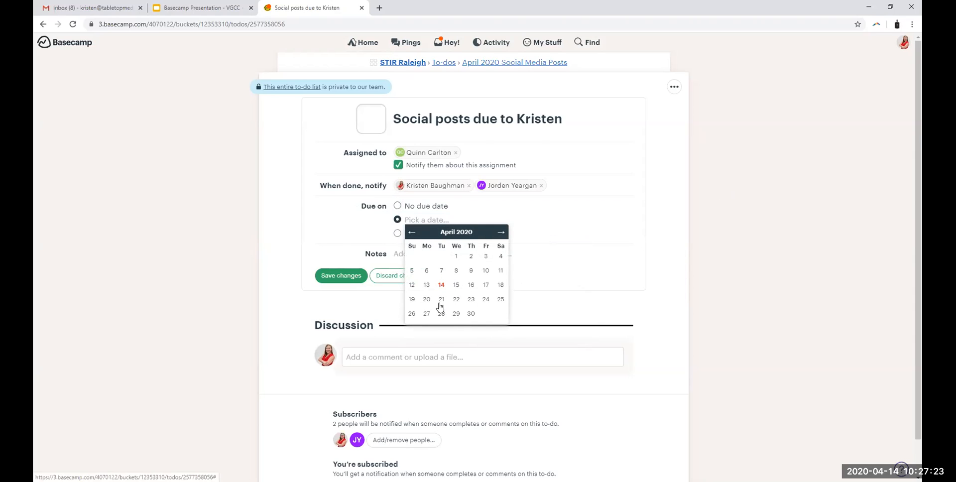
click(456, 299)
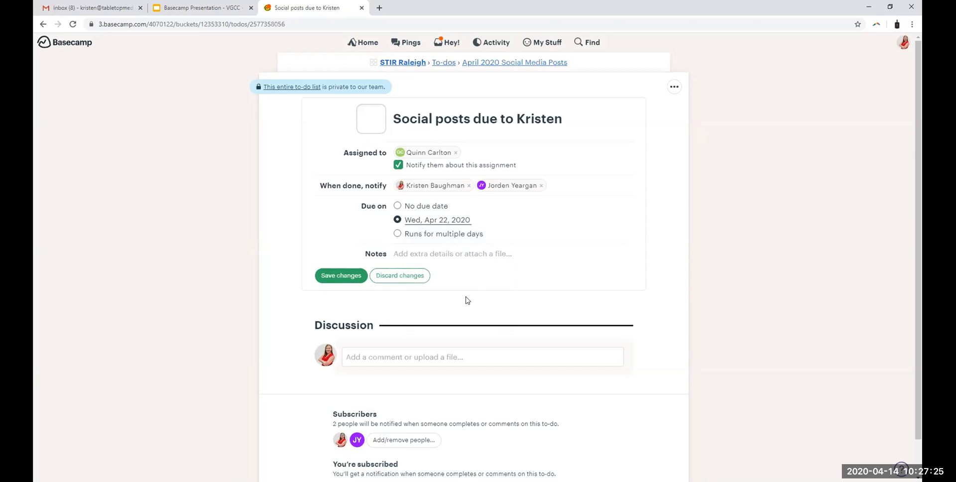
Step: Write a note greeting the assignee with "Hey" and a mention, followed by "- this week let's focus on promoting STIR's to-go brunch options."
click(412, 255)
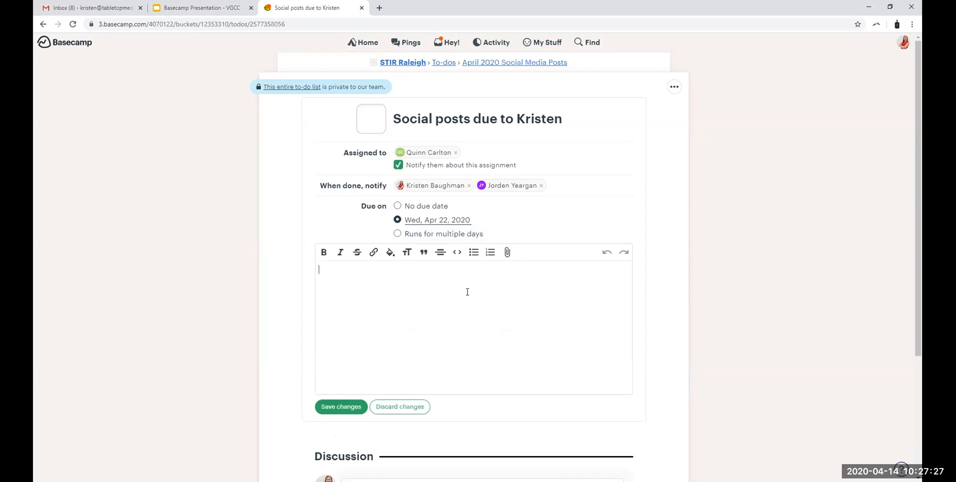
text(Hey q@q)
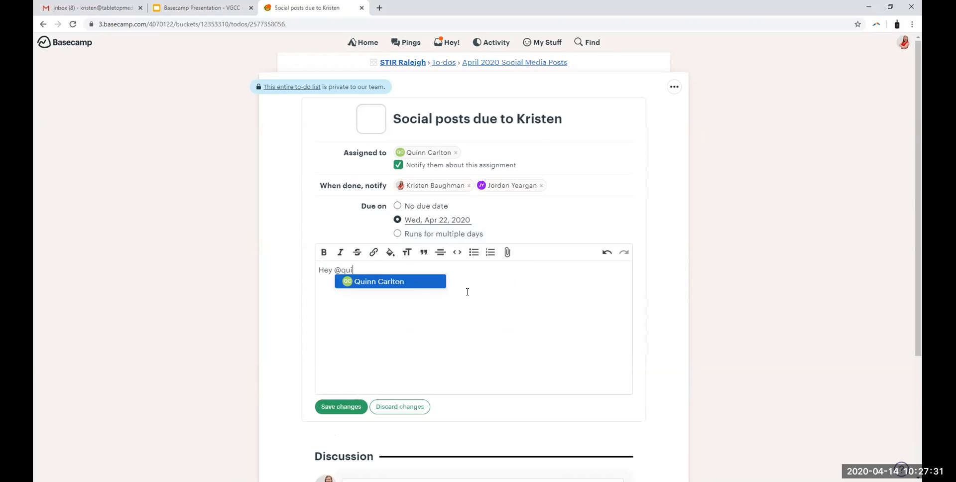
text(ui)
key(Return)
text(- this week let's focus on promoting)
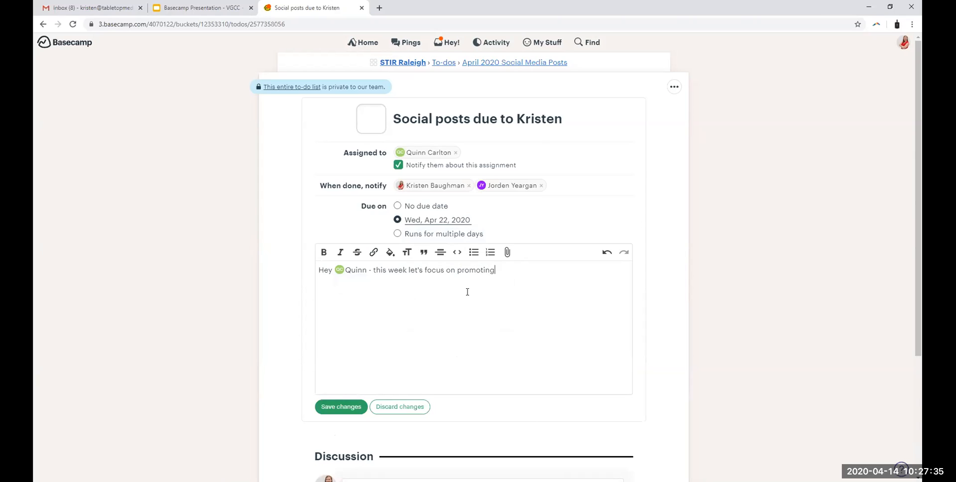
text( STIR's to-go brunch options.)
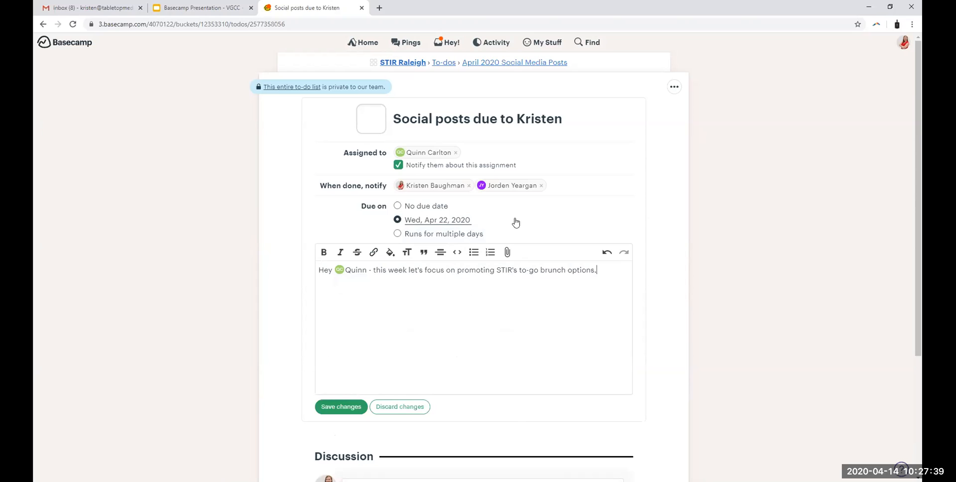
Step: Show the file attachment chooser for the note, cancel it and discard all edits to the to-do
click(507, 252)
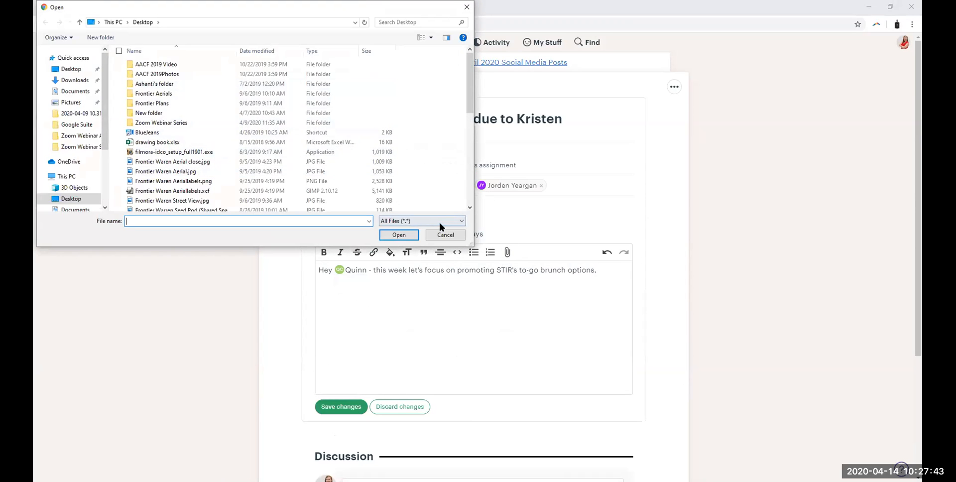
click(445, 234)
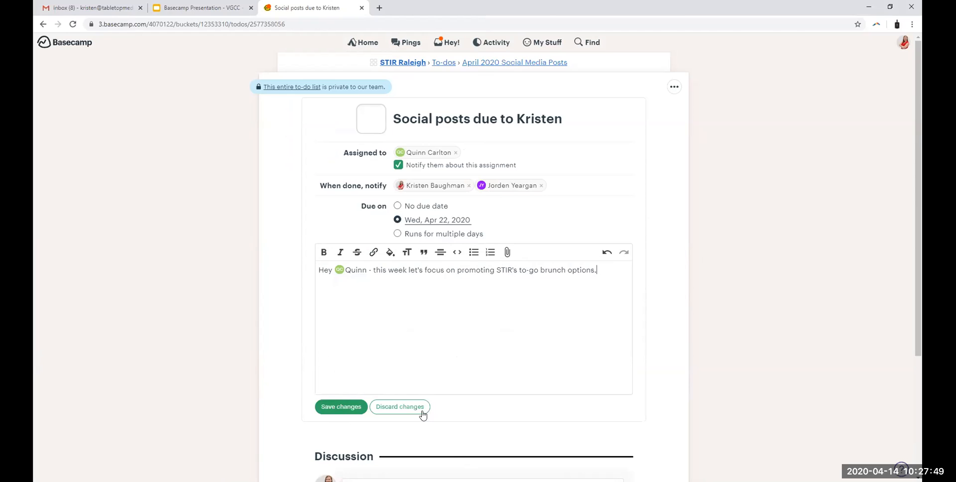
click(423, 407)
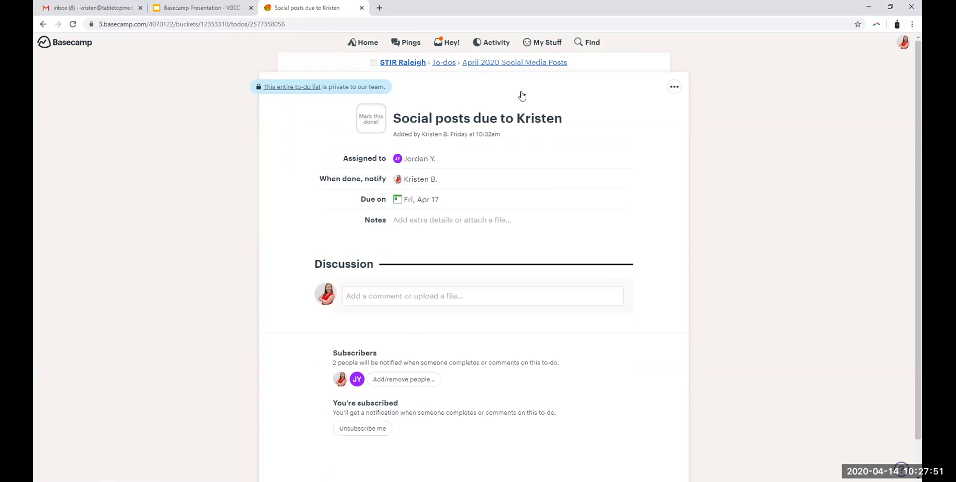
Step: Return to STIR Raleigh's To-dos overview and look through the lists down to STIR Media Invites for Pick-Up
click(510, 63)
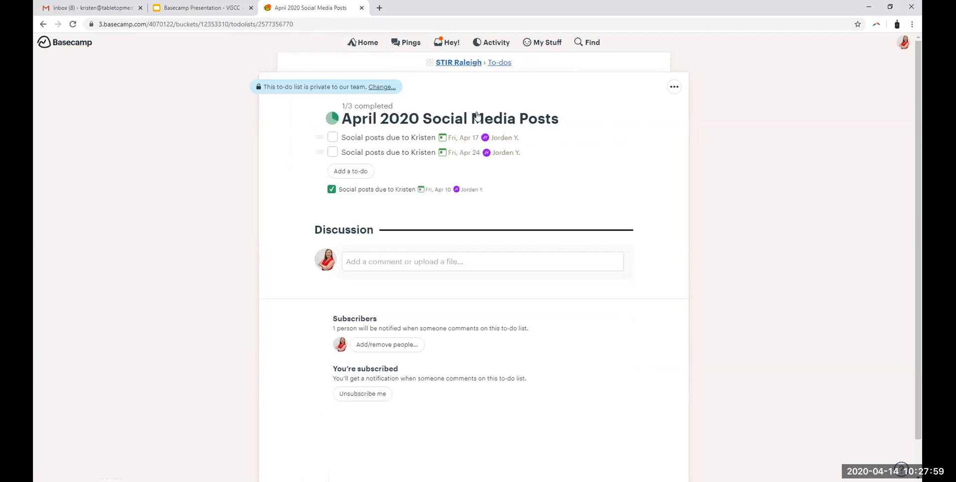
click(499, 63)
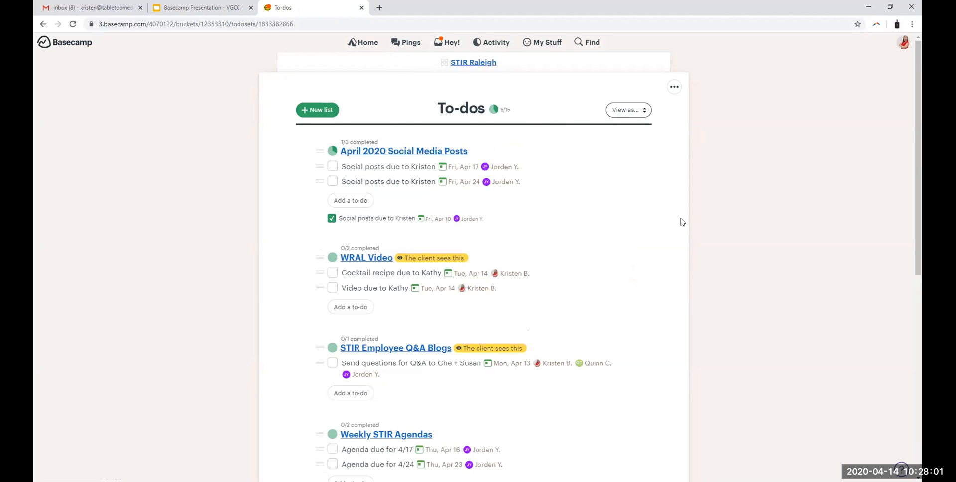
scroll(770, 275, down, 3)
scroll(765, 271, down, 2)
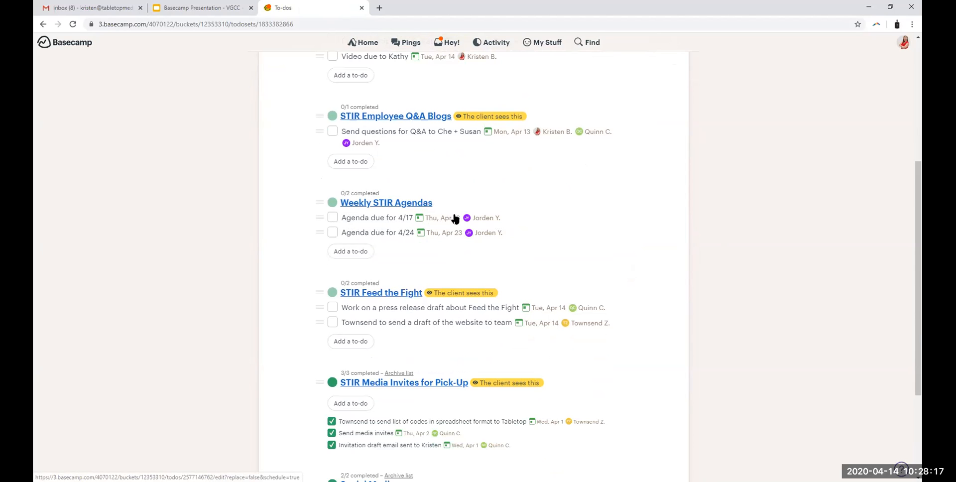
Step: View the "Agenda due for 4/17" to-do, return to the STIR Raleigh project page and decline the setup help offer
click(388, 218)
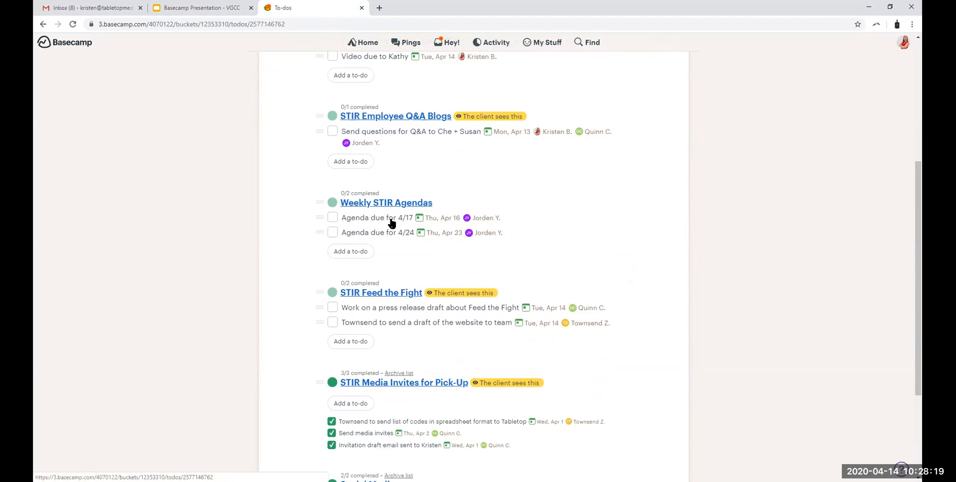
click(513, 63)
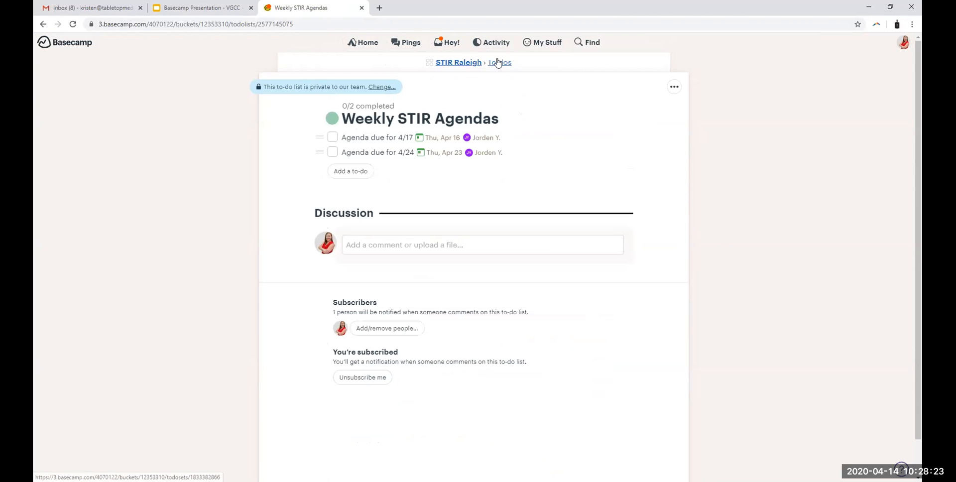
click(497, 62)
click(484, 62)
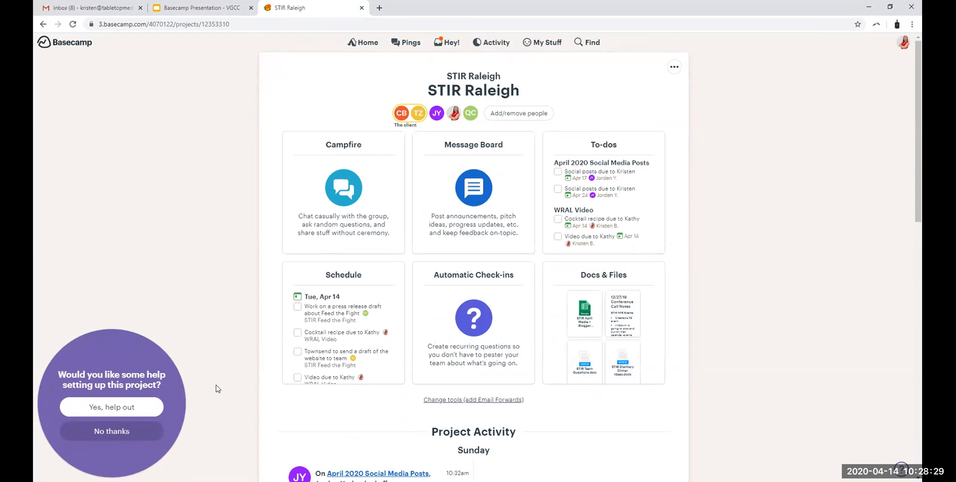
click(150, 432)
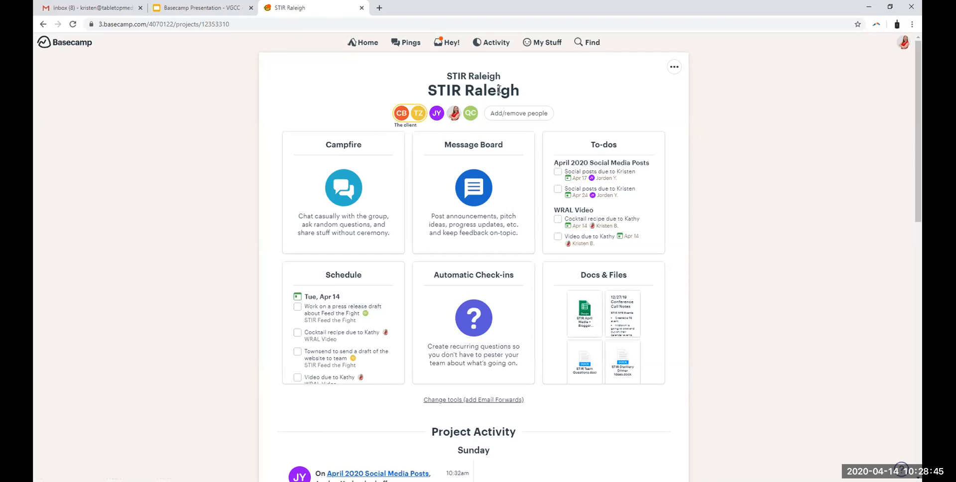
Step: Start adding a person to the STIR Raleigh client, entering their full name and the title "General Manager of STIRRestaurant"
click(507, 113)
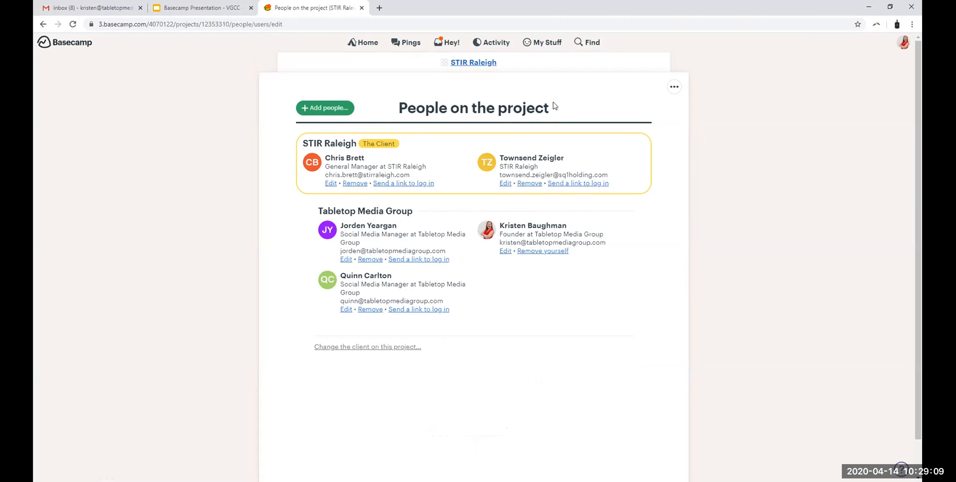
click(321, 111)
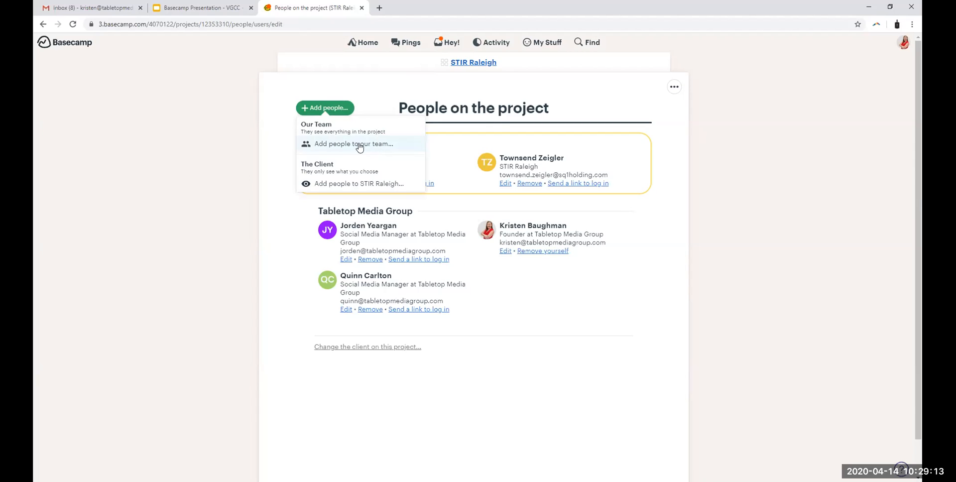
click(356, 185)
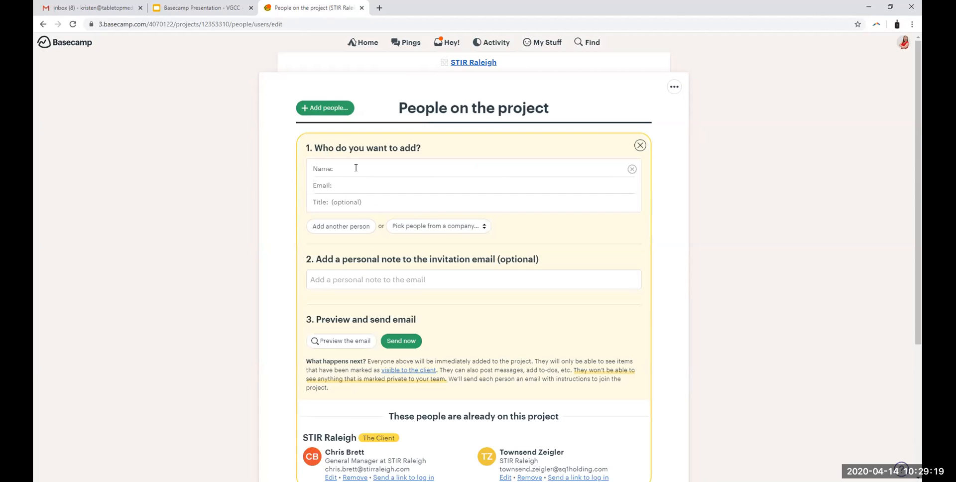
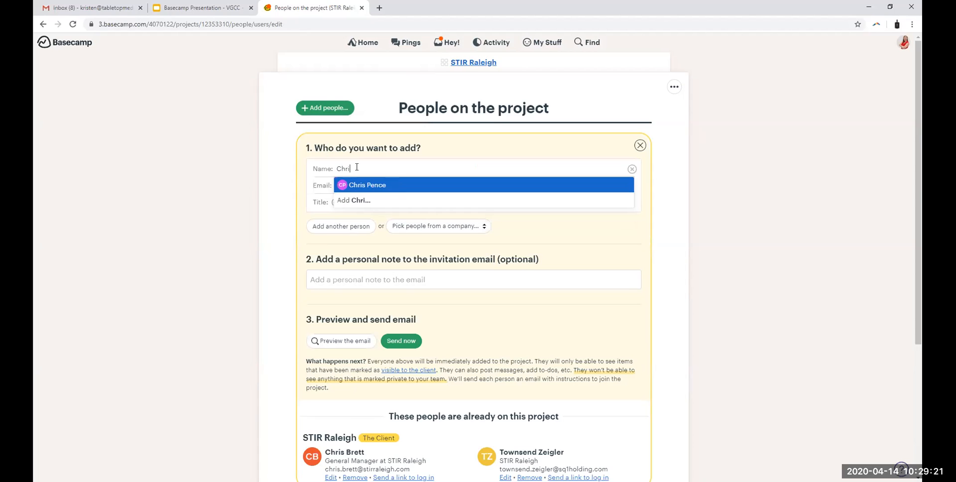
key(Return)
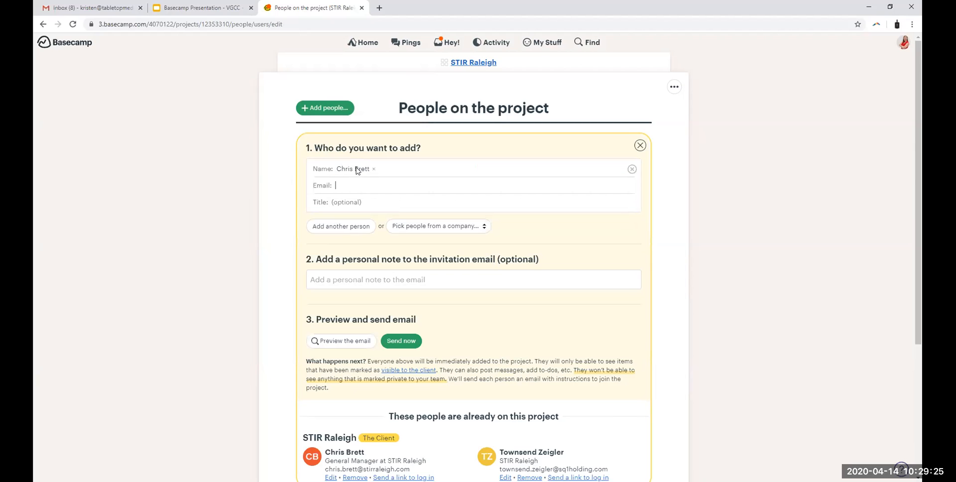
click(351, 185)
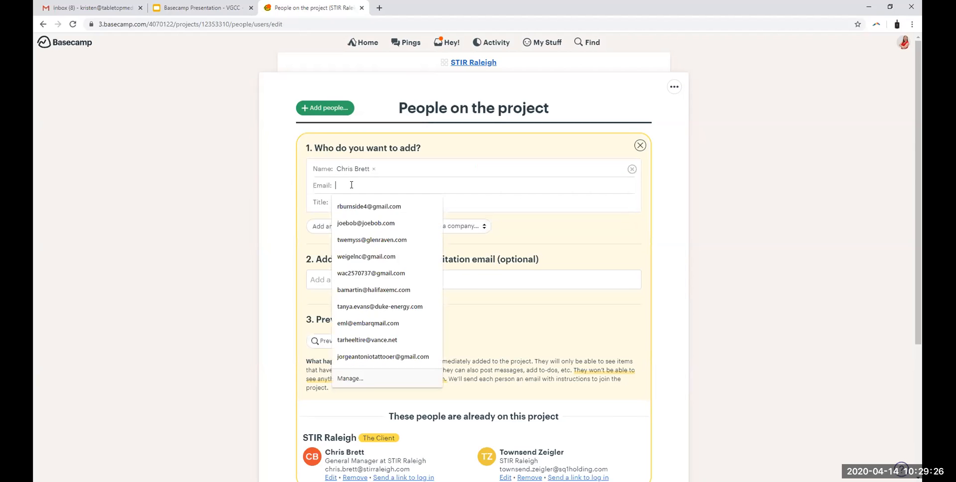
click(540, 207)
text(General MAnager of STIRRestaurant)
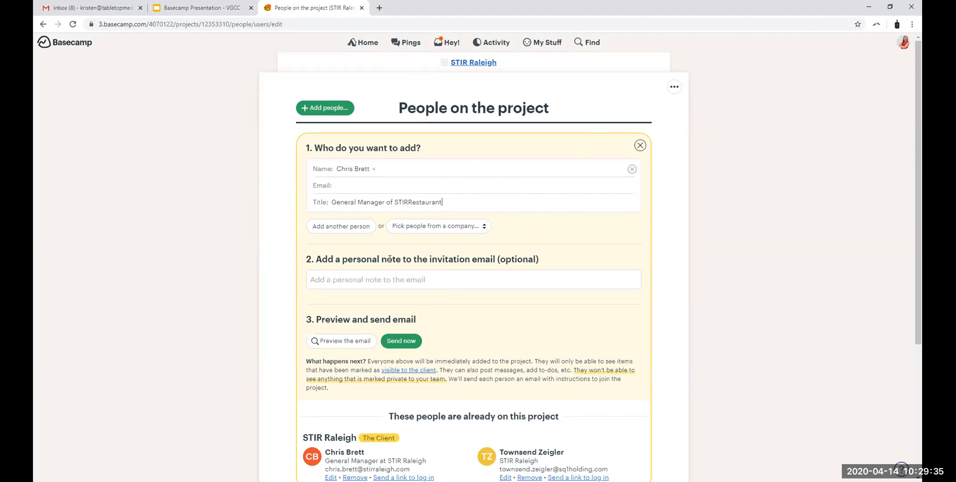
Step: Show the optional personal note and the rest of the invitation form, and return to the STIR Raleigh project page without sending
click(323, 282)
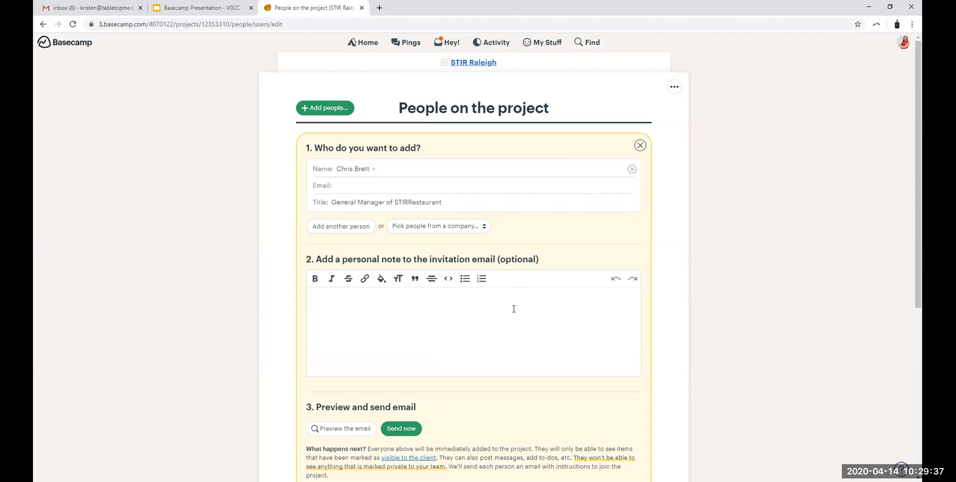
scroll(402, 339, down, 4)
scroll(390, 307, up, 4)
scroll(420, 315, down, 2)
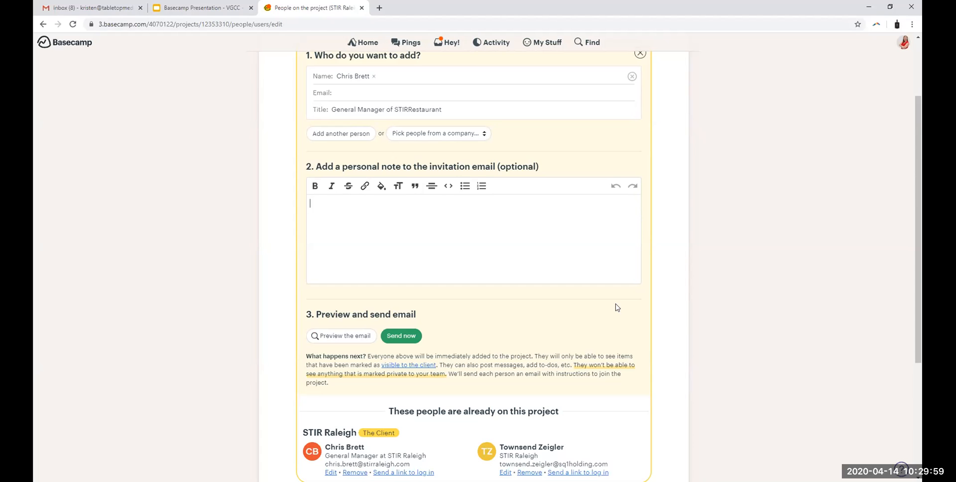
scroll(687, 273, up, 2)
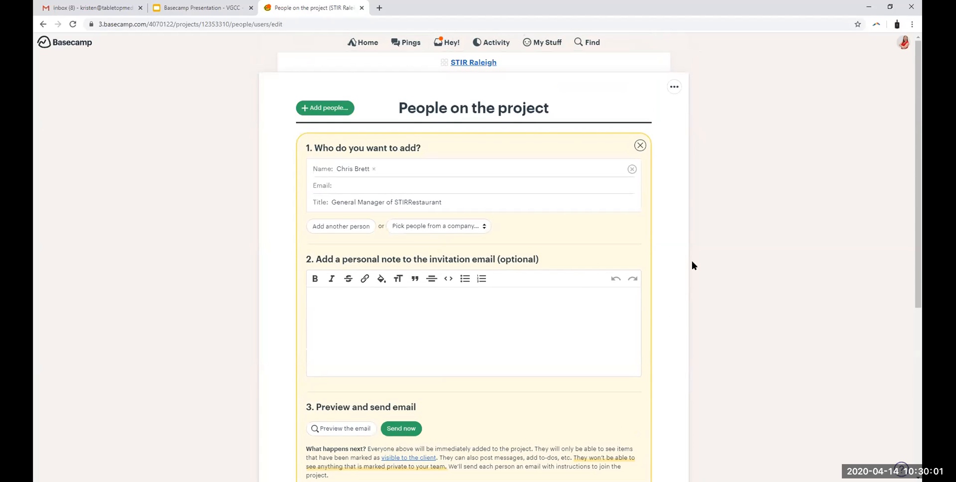
click(471, 64)
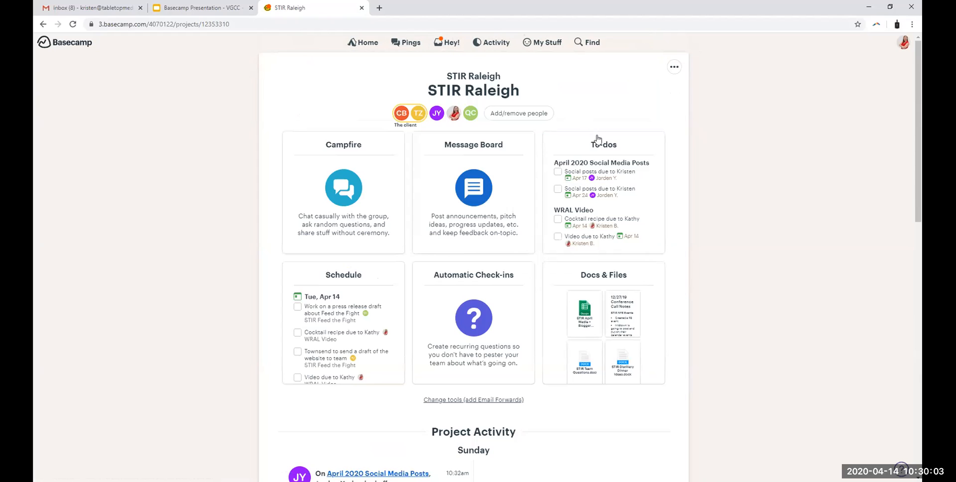
Step: Look through STIR Raleigh's to-do lists down to the archived lists, checking which ones the client sees
click(594, 151)
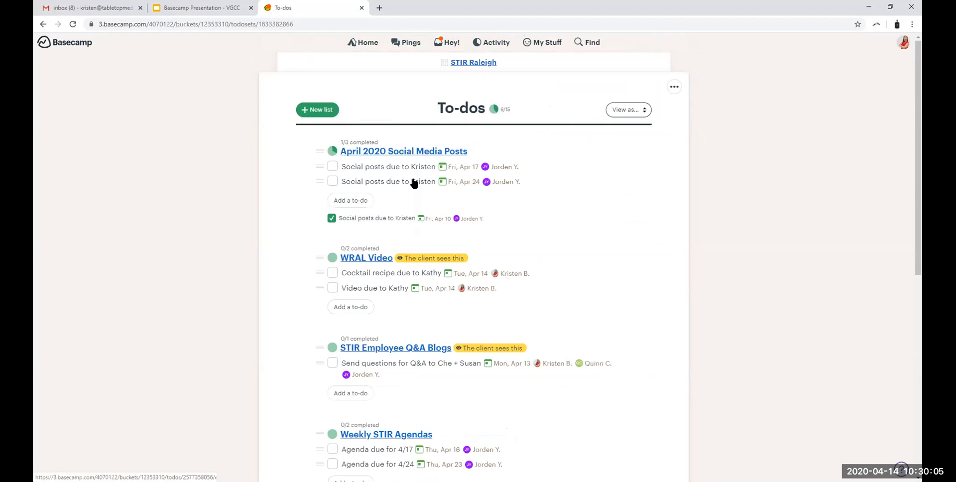
scroll(618, 272, down, 8)
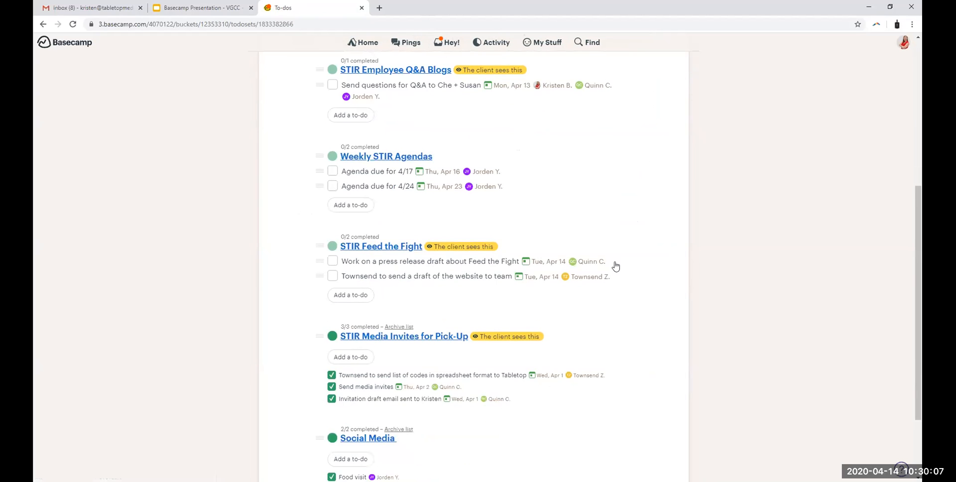
scroll(616, 260, up, 4)
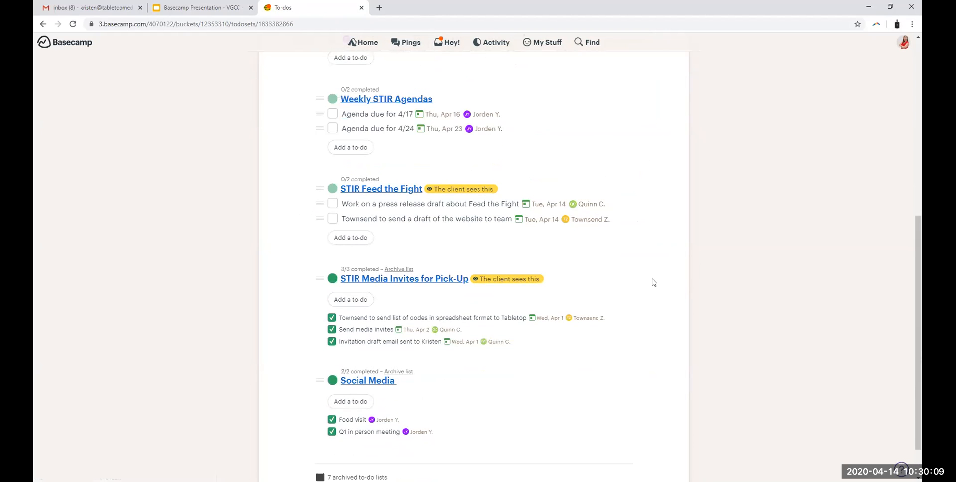
scroll(465, 319, down, 1)
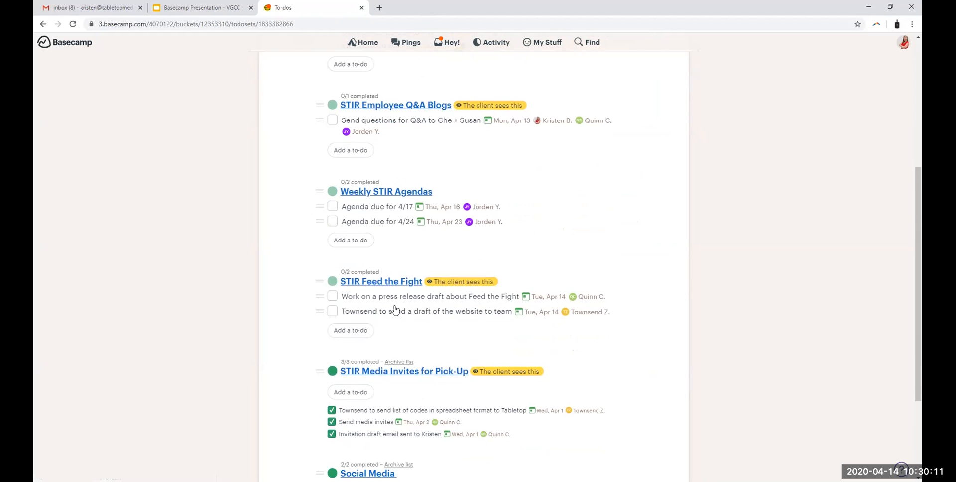
scroll(478, 375, down, 1)
scroll(492, 378, down, 1)
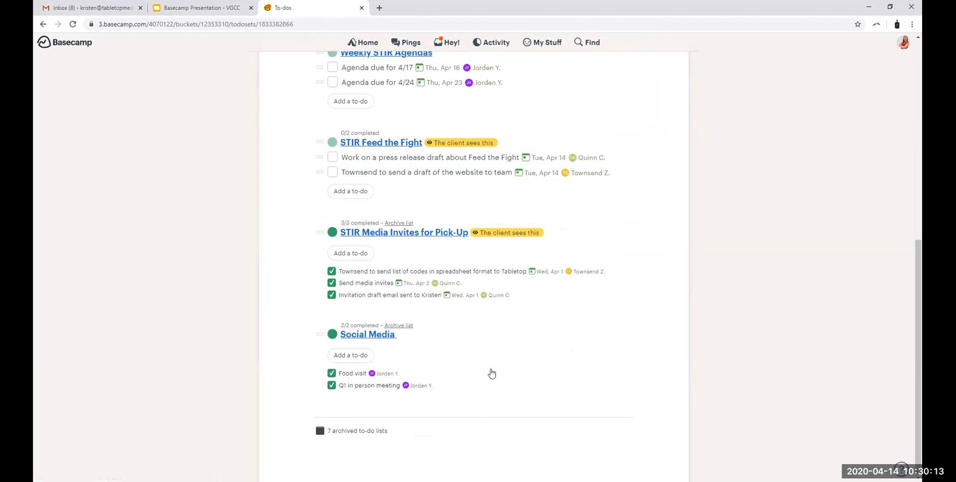
scroll(492, 374, up, 3)
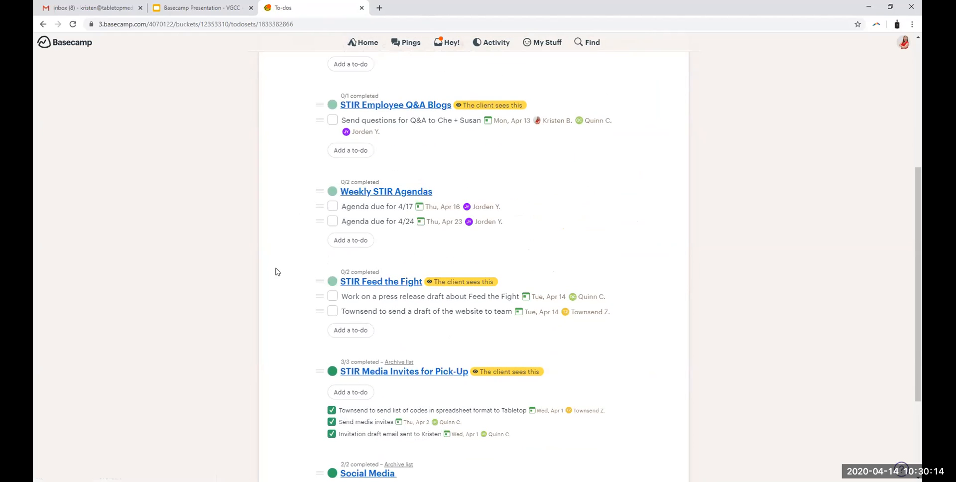
Step: In the STIR Feed the Fight list, draft a to-do named "Website Draft Due" and assign it to the client contact
click(386, 282)
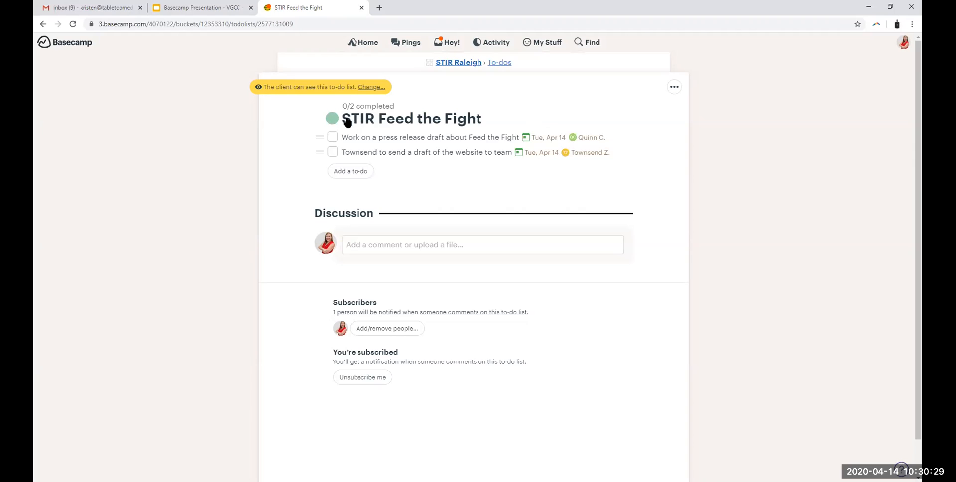
click(351, 172)
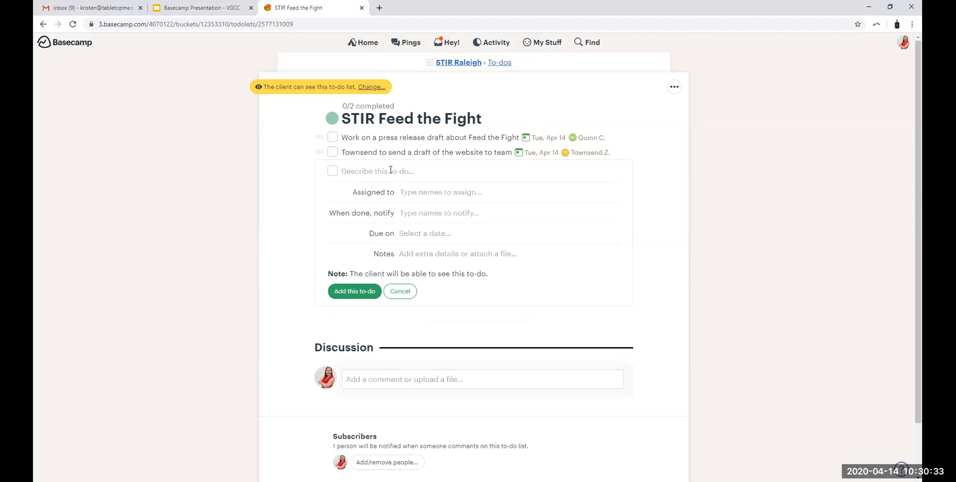
text(Website Draft Du)
text(to)
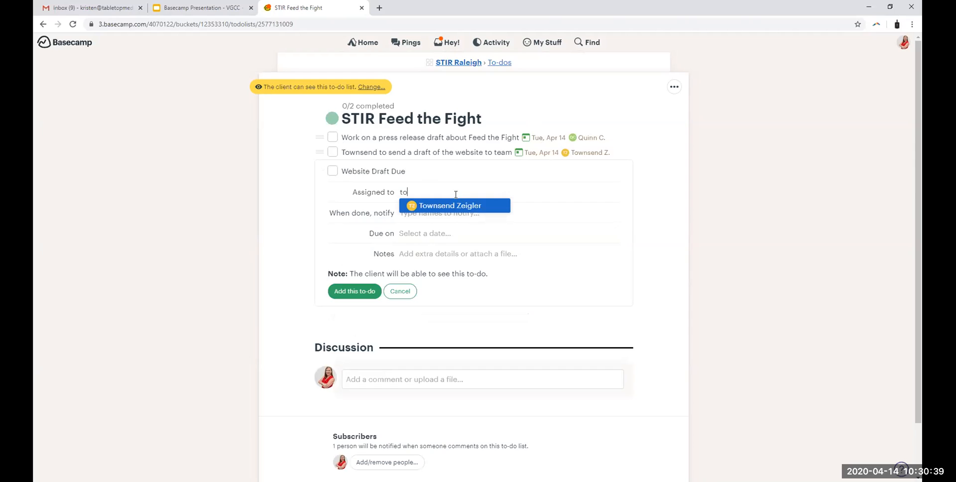
click(460, 205)
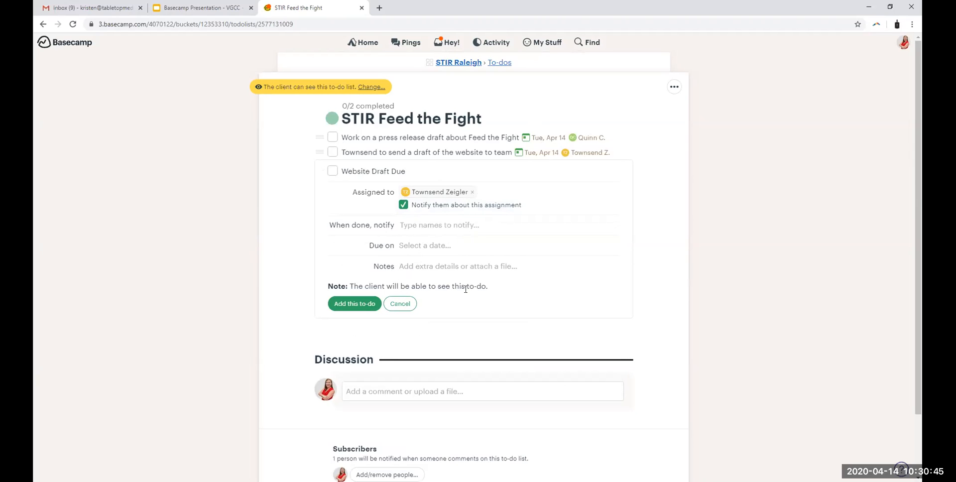
Step: Highlight the note about the client seeing this to-do and discard the draft
drag(327, 282, 509, 284)
click(511, 287)
click(399, 309)
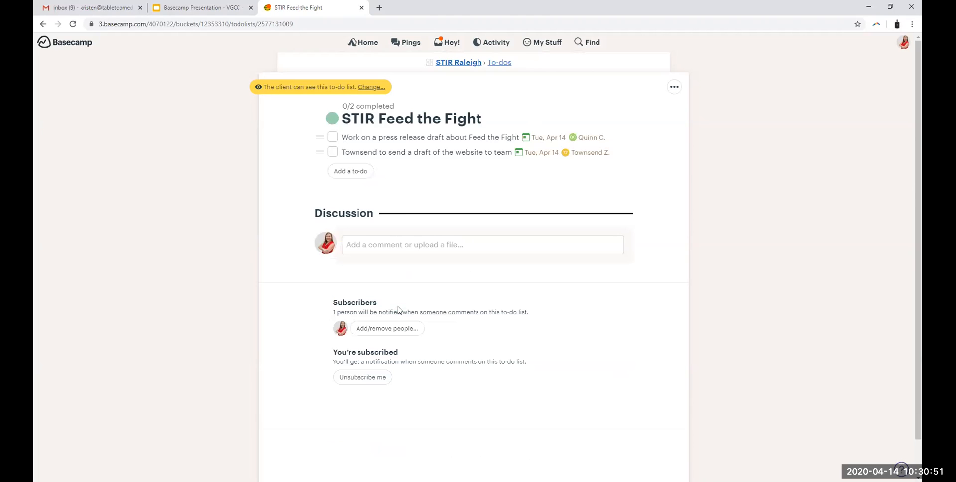
Step: Leave the STIR Feed the Fight list for the home page and open the Bronze Turkey Website project
click(504, 63)
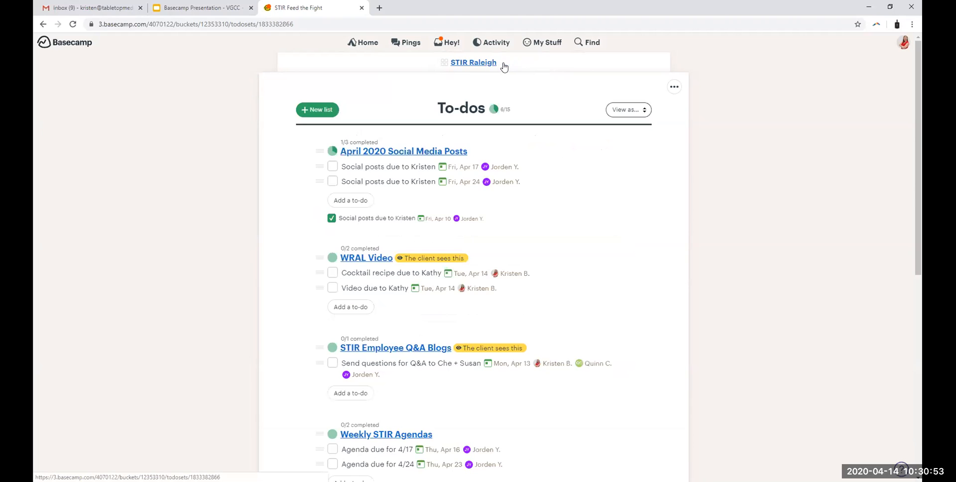
click(352, 43)
scroll(716, 251, down, 11)
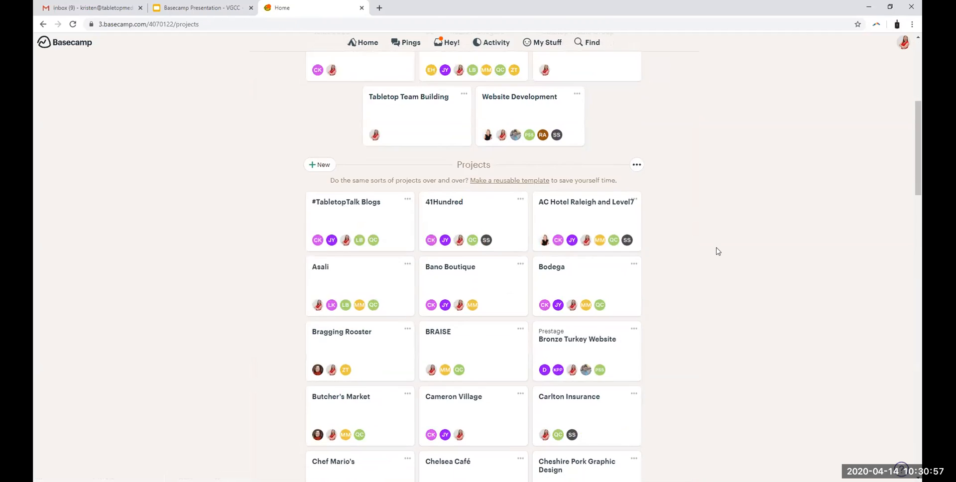
scroll(715, 252, up, 3)
click(562, 209)
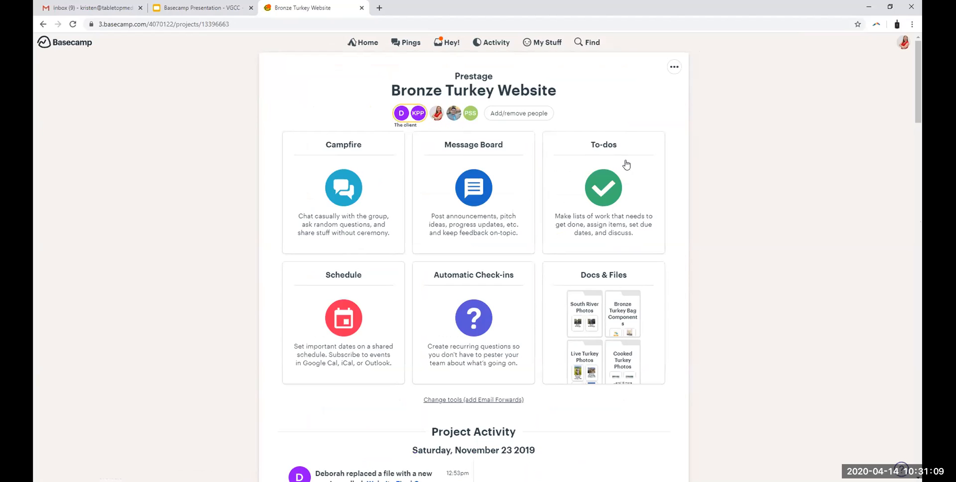
Step: Create a to-do list named "First Draft of Website" in Bronze Turkey Website that the client is allowed to see
click(606, 140)
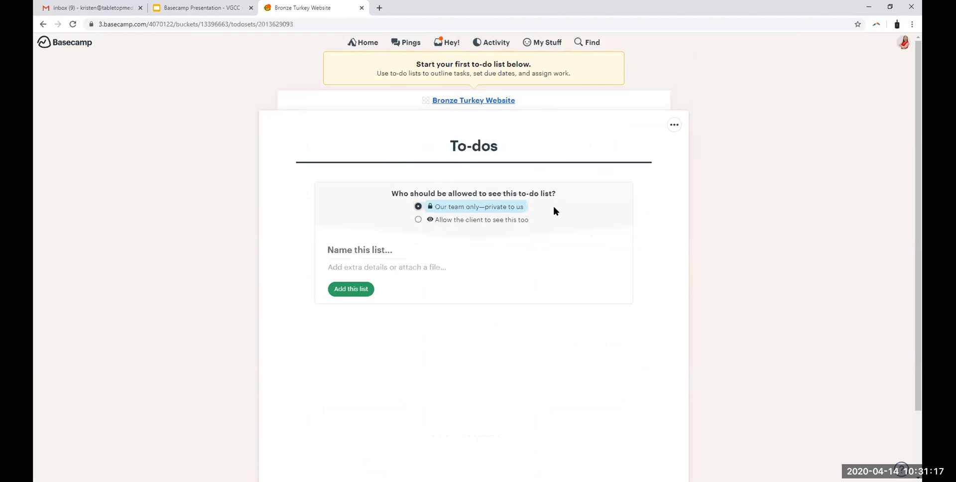
click(418, 220)
click(365, 247)
text(First )
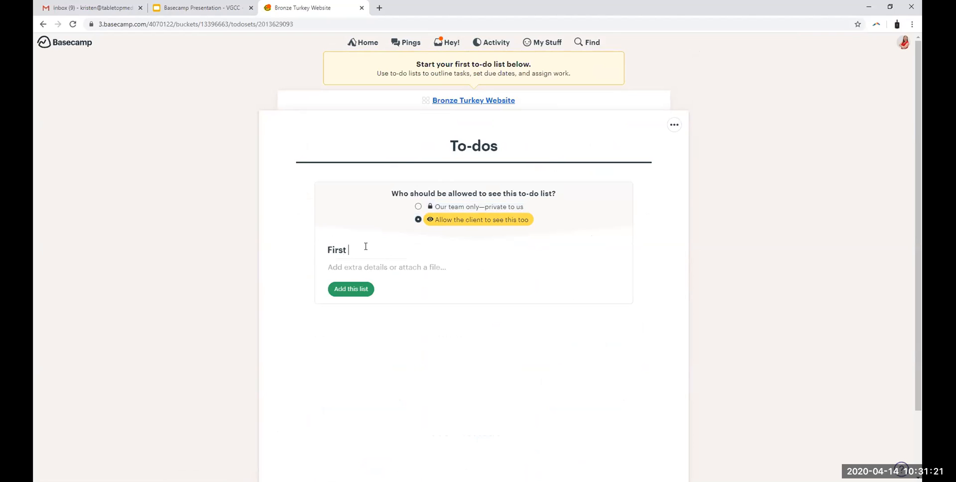
text(Draft of Website)
click(371, 269)
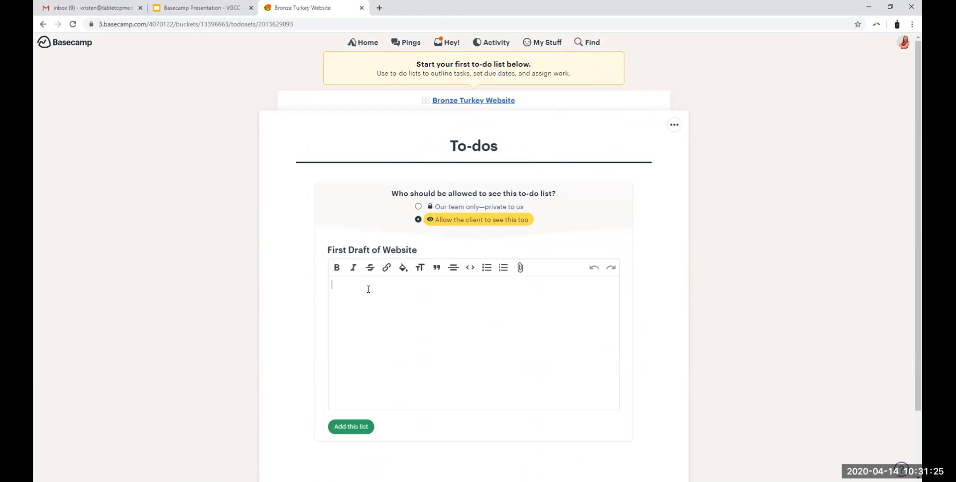
click(367, 429)
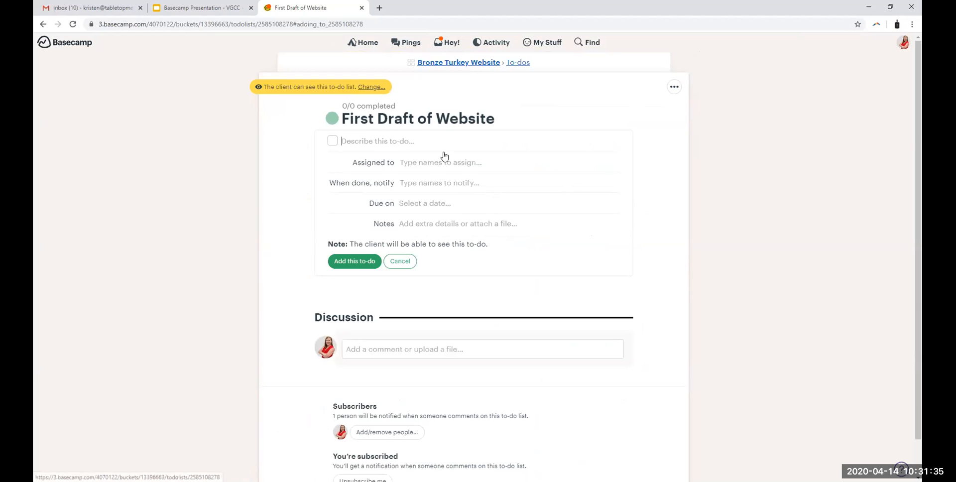
Step: Draft a to-do "Content needed for first draft" assigned to two project members, and discard it without adding it
text(C)
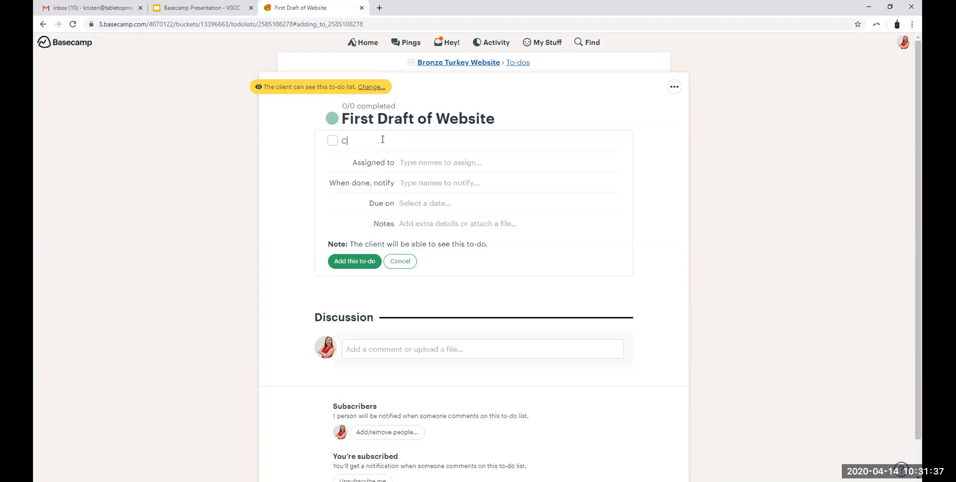
text(ontent needed for first draft)
click(410, 162)
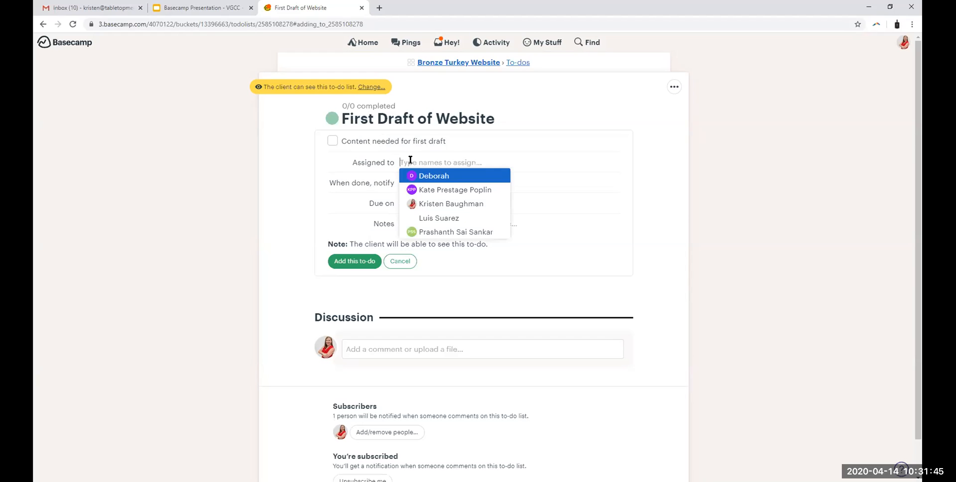
click(438, 181)
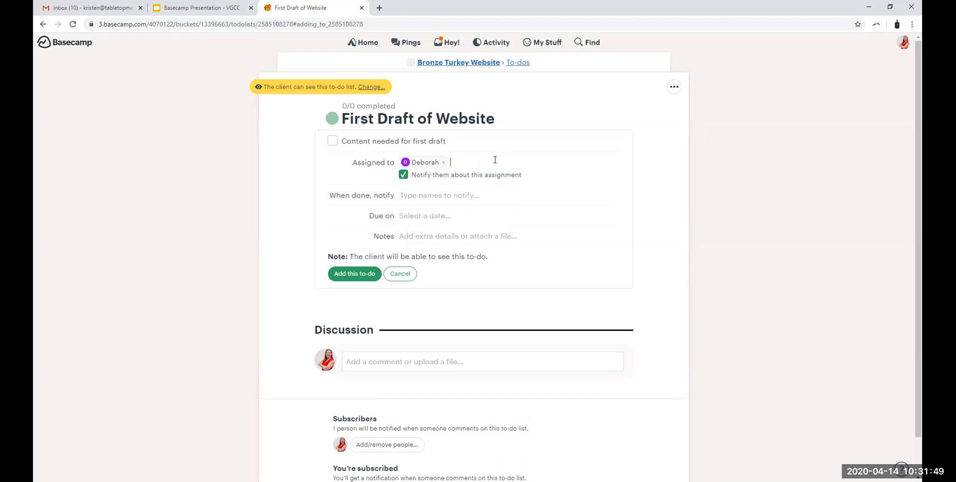
text(l)
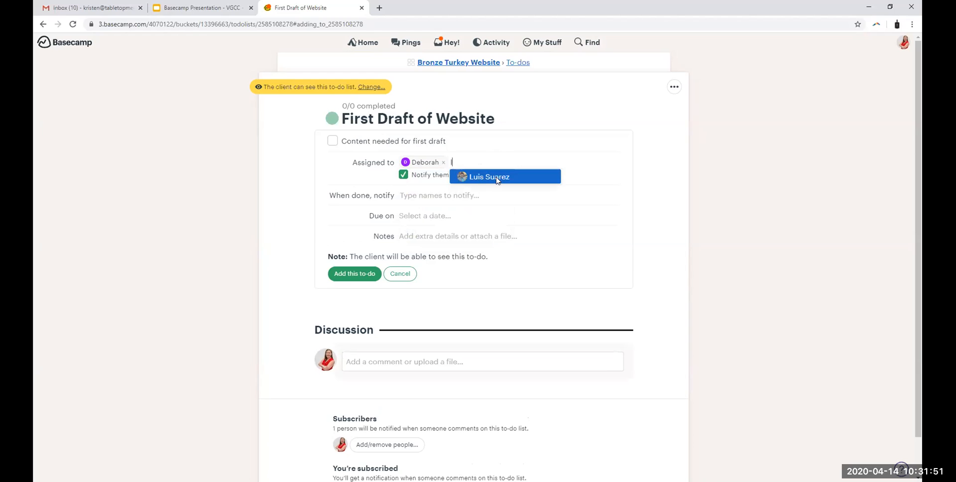
click(496, 178)
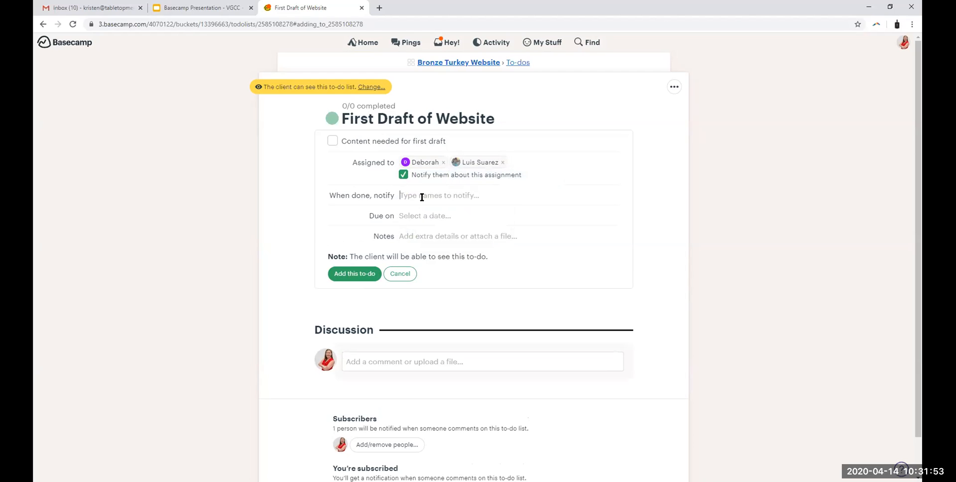
click(416, 216)
click(403, 301)
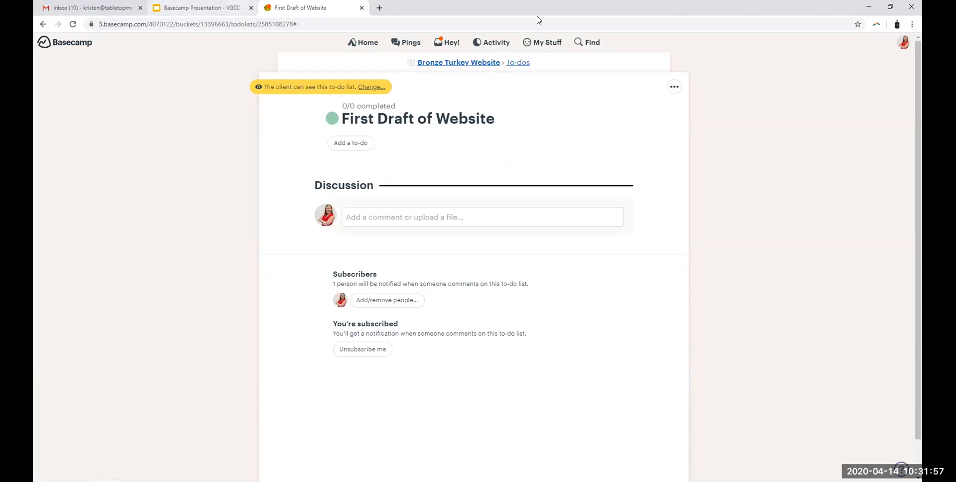
Step: Put the "First Draft of Website" to-do list of the Bronze Turkey Website project in the trash
click(517, 64)
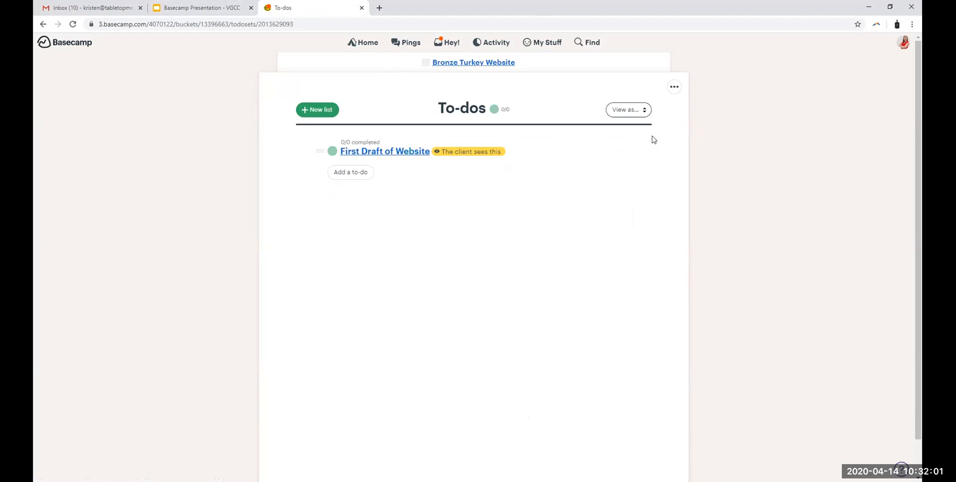
click(381, 152)
click(675, 87)
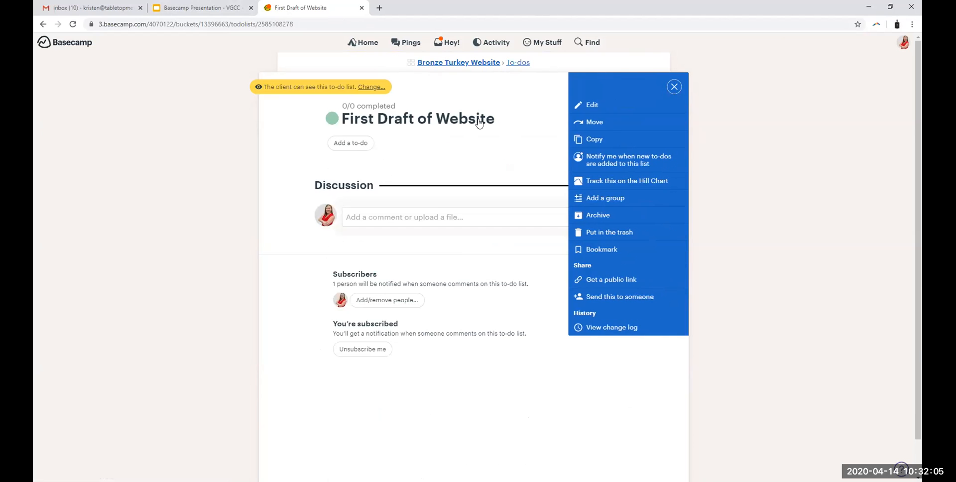
click(675, 87)
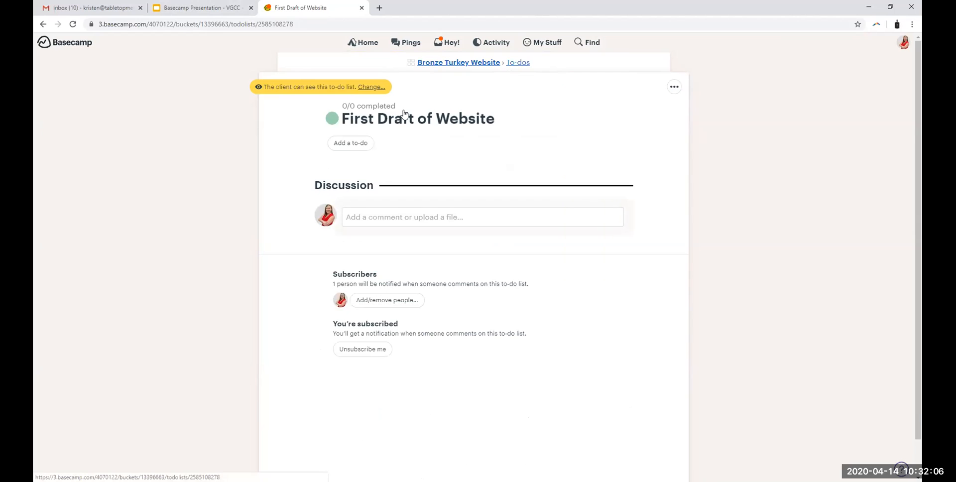
click(675, 88)
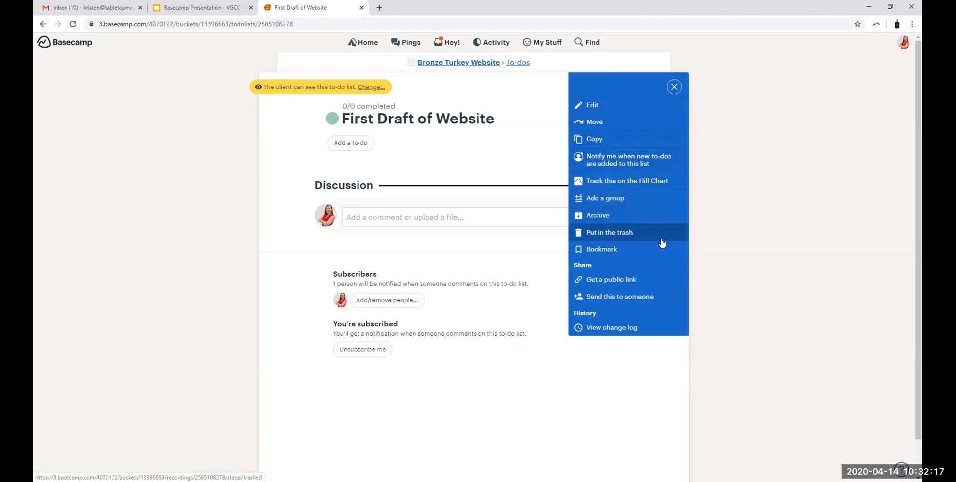
click(604, 232)
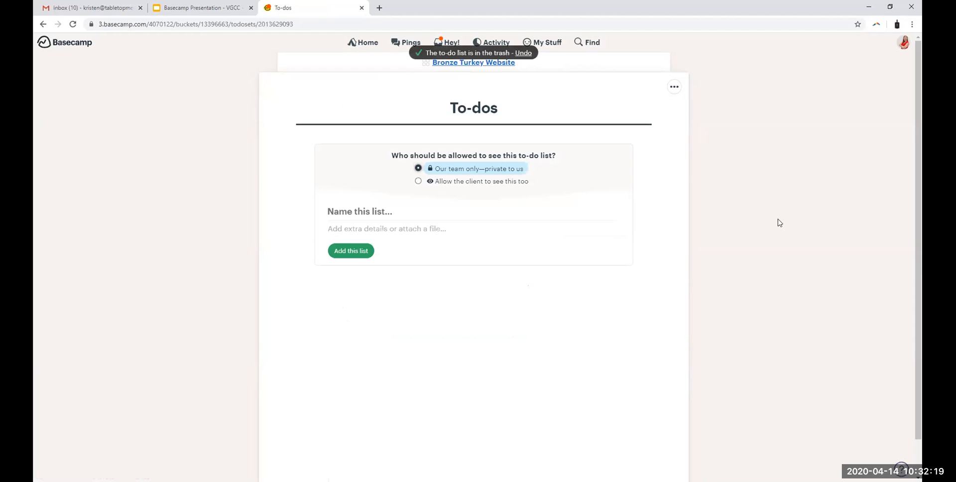
Step: Return Basecamp to the home page, switch to the Google Slides presentation and advance to the "4. Schedule" slide
click(361, 45)
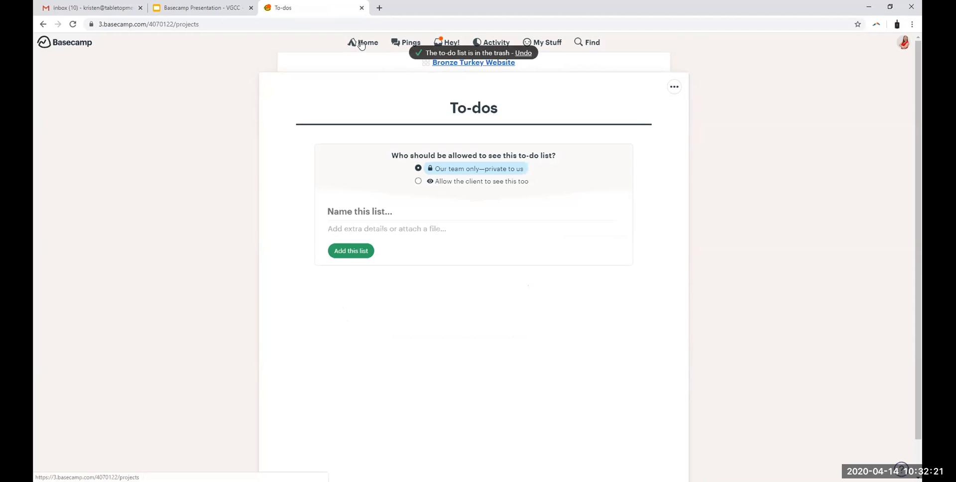
click(183, 6)
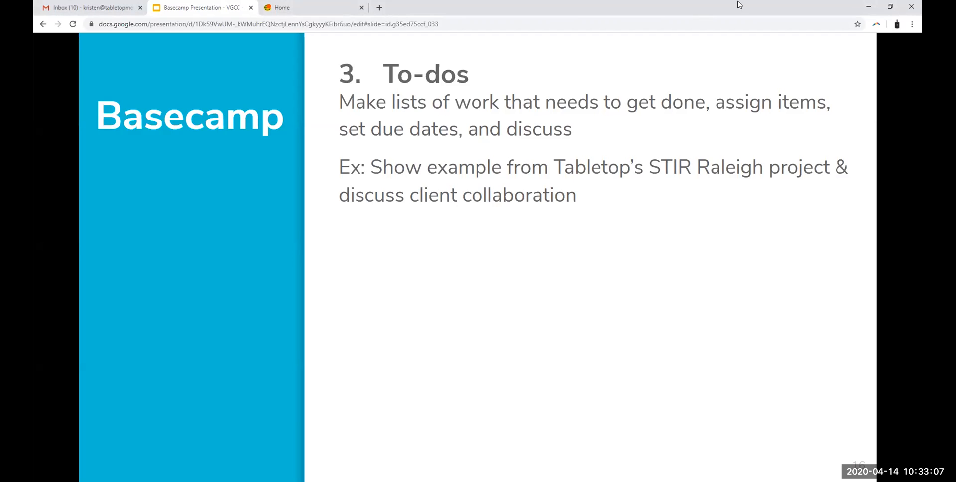
click(869, 302)
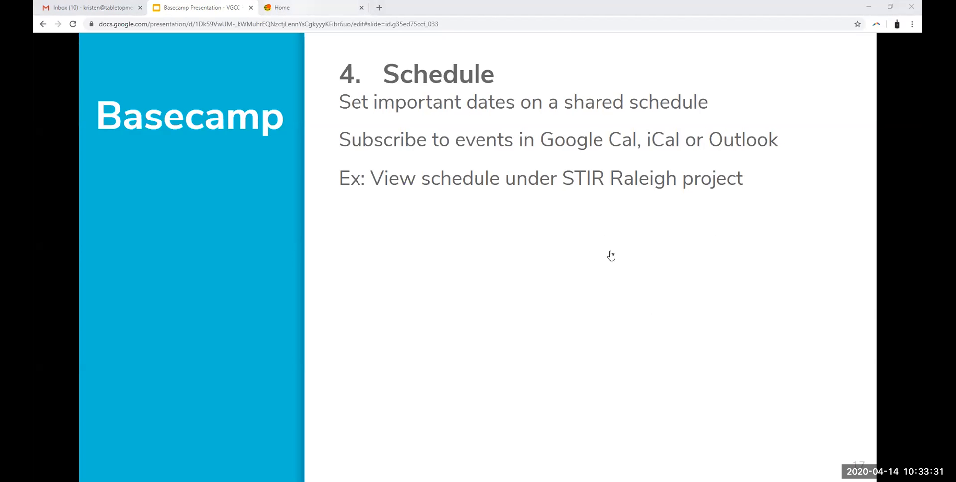
Step: Switch back to Basecamp and open the STIR Raleigh project from the home page's project list
key(ctrl+Tab)
scroll(626, 231, down, 1)
scroll(548, 126, up, 1)
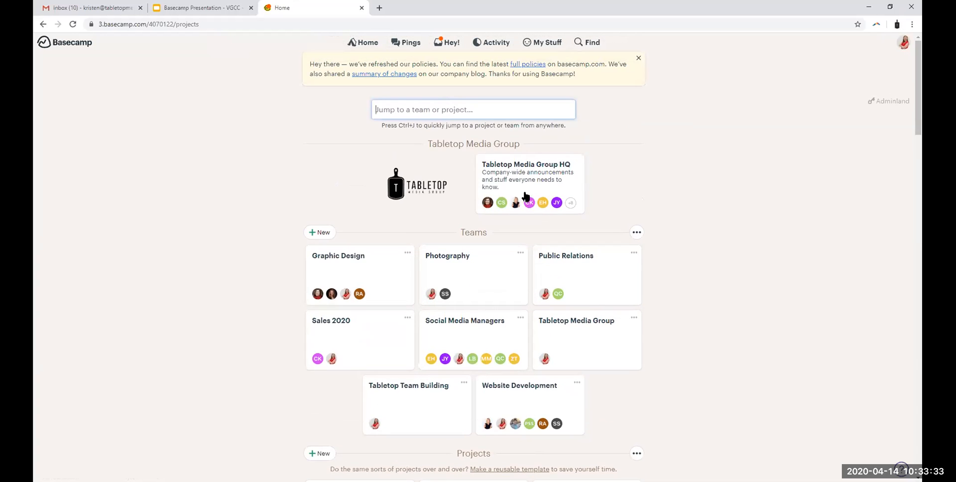
scroll(479, 247, down, 4)
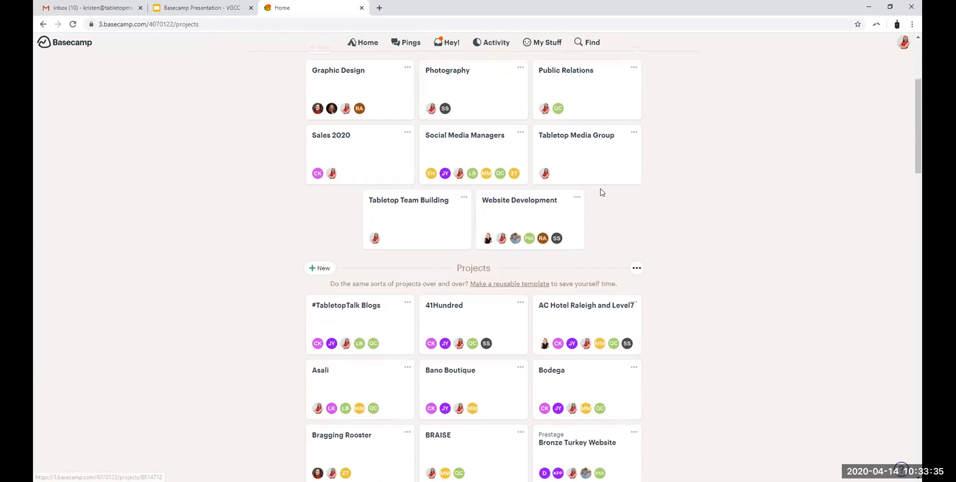
scroll(459, 188, down, 2)
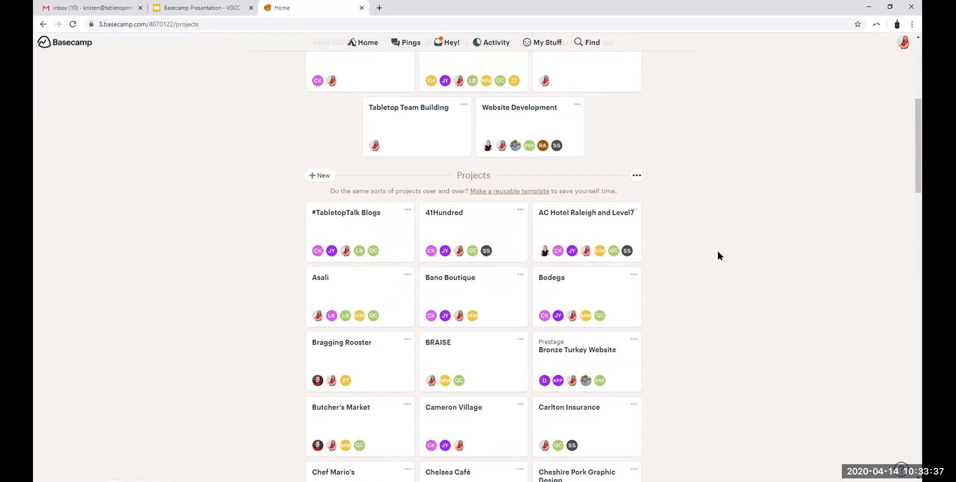
scroll(717, 251, down, 3)
scroll(720, 254, down, 15)
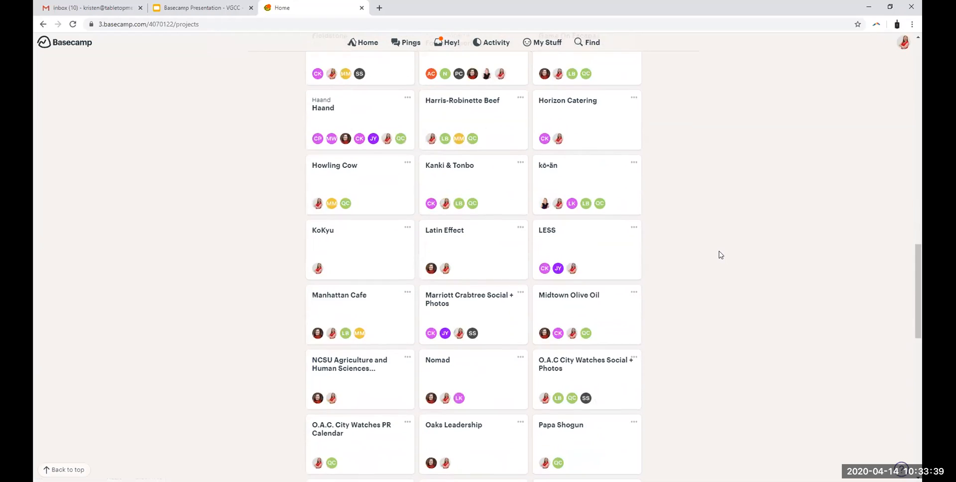
scroll(718, 254, down, 6)
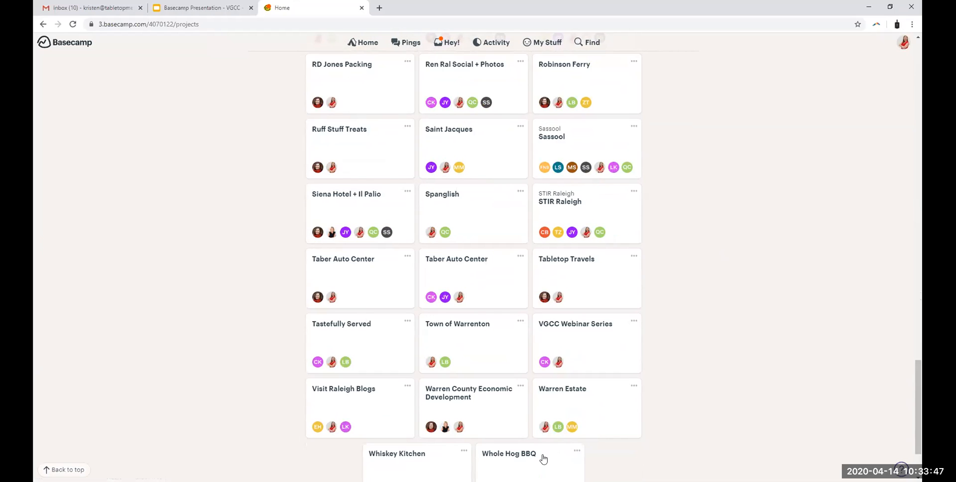
scroll(493, 237, down, 2)
click(565, 121)
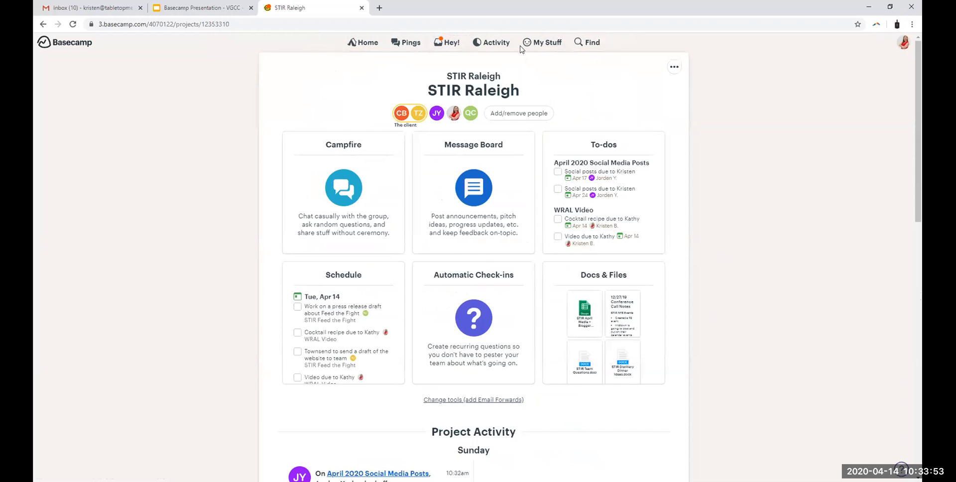
Step: Recheck the Schedule slide, and open the STIR Raleigh project's Schedule to review its calendar and dated items
click(192, 7)
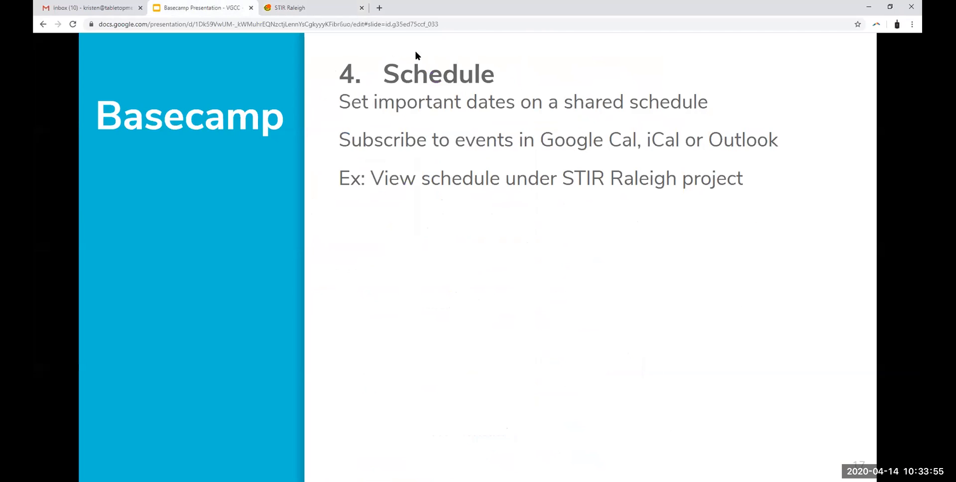
click(282, 7)
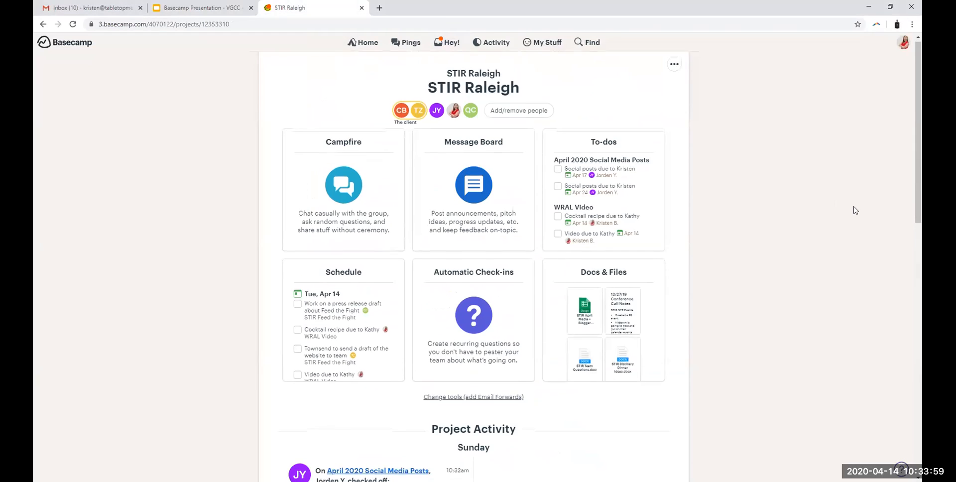
scroll(354, 241, down, 1)
click(343, 229)
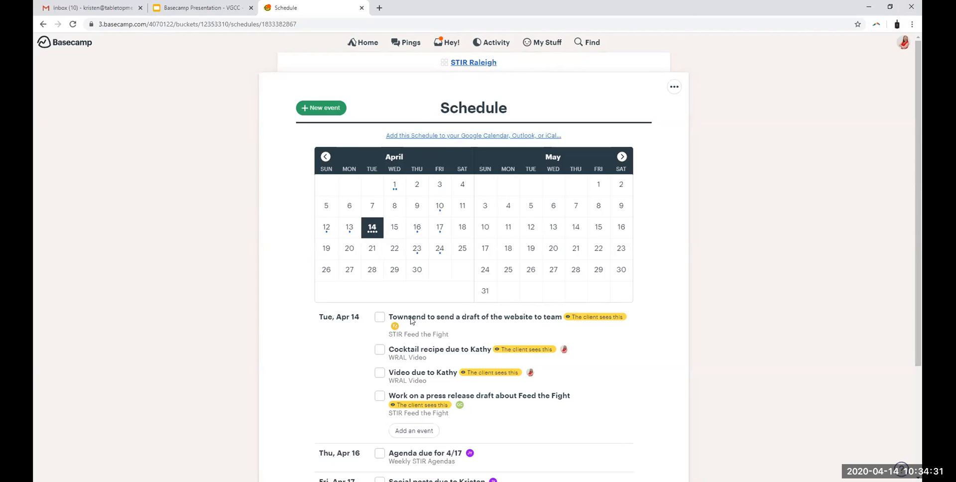
scroll(715, 348, down, 2)
scroll(685, 352, up, 2)
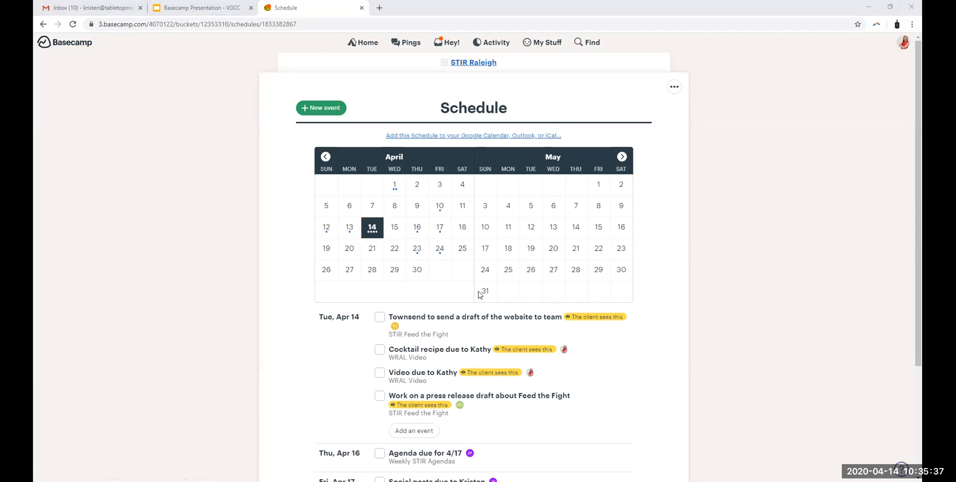
scroll(654, 261, down, 2)
scroll(657, 261, up, 2)
Step: Display the schedule's Google Calendar subscription link and instructions, and return to the STIR Raleigh project page
click(521, 137)
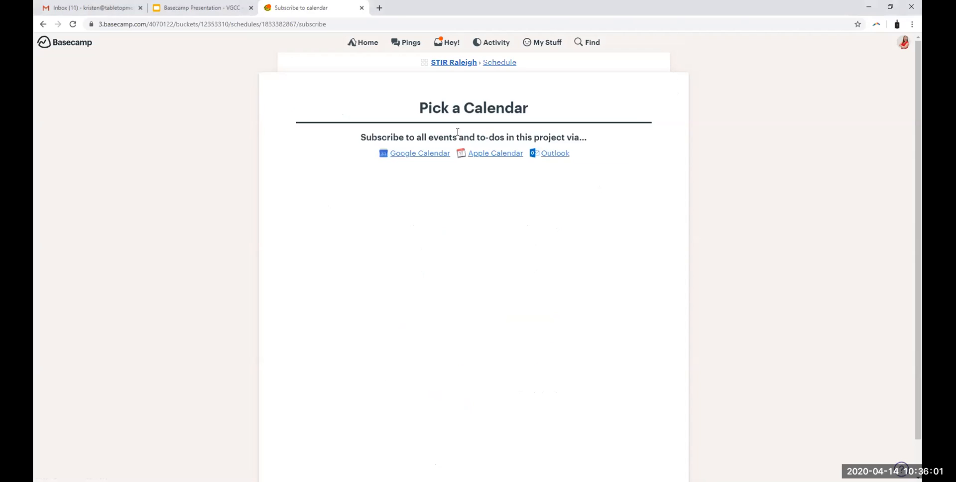
click(412, 153)
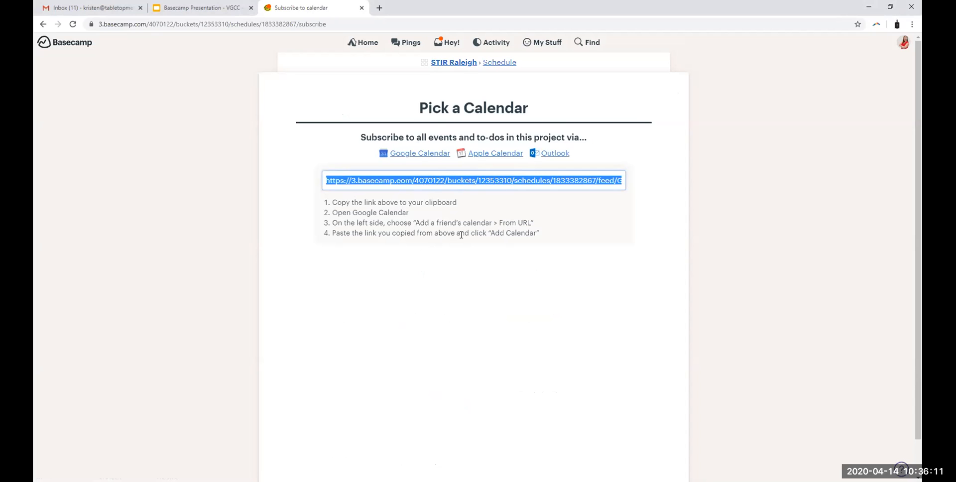
click(460, 63)
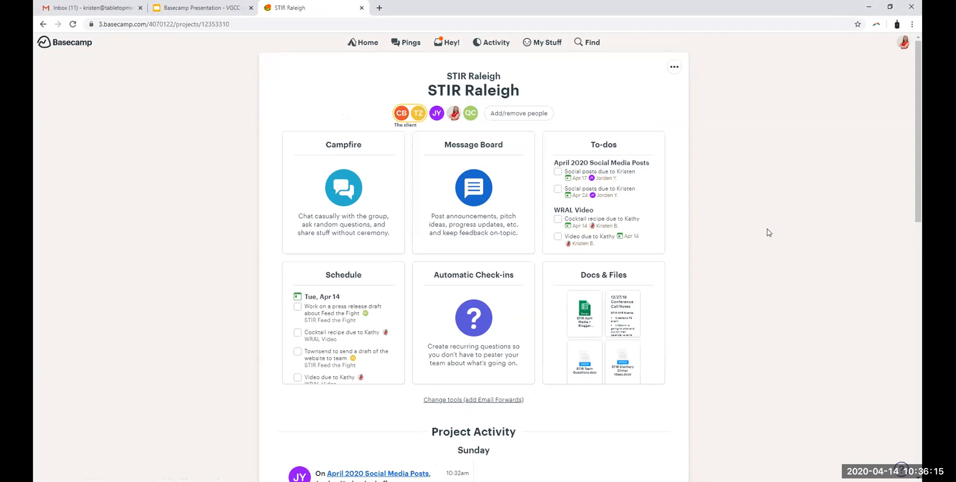
Step: Reopen the STIR Raleigh Schedule and view the items from Thursday, April 16 onward
click(339, 282)
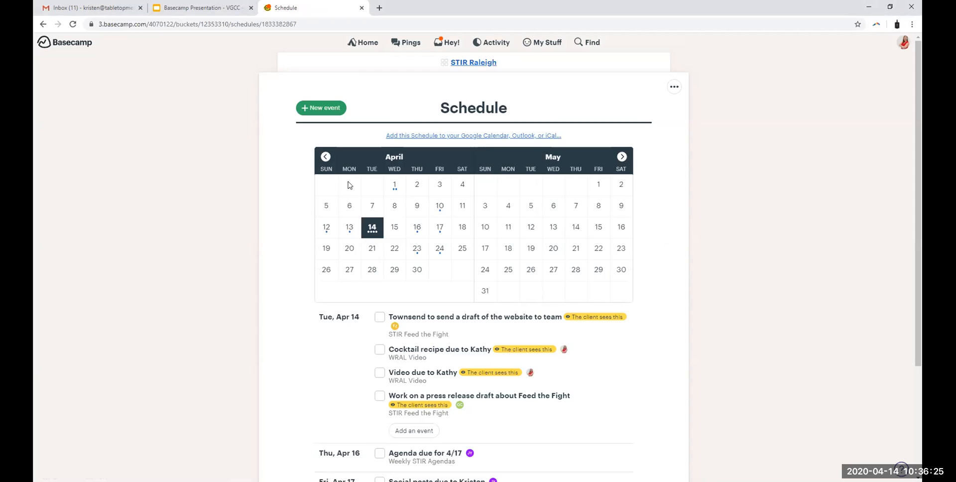
scroll(343, 324, down, 2)
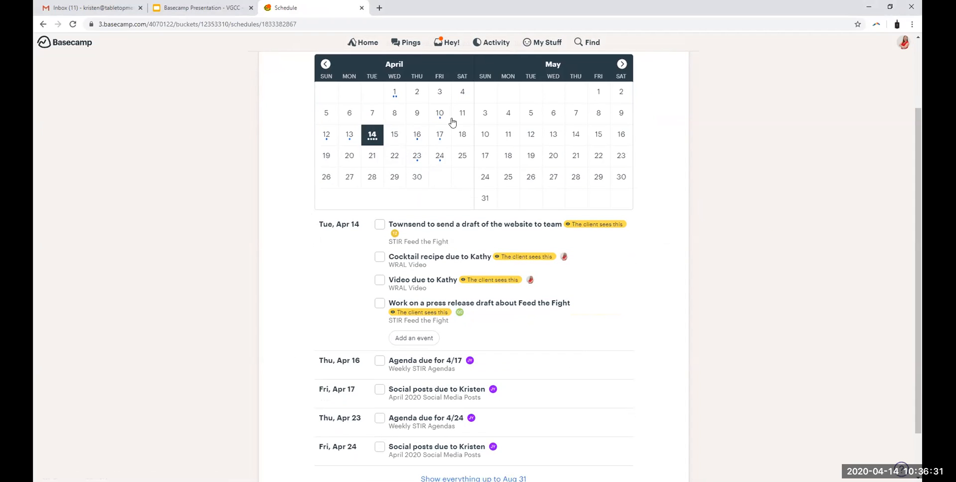
click(418, 140)
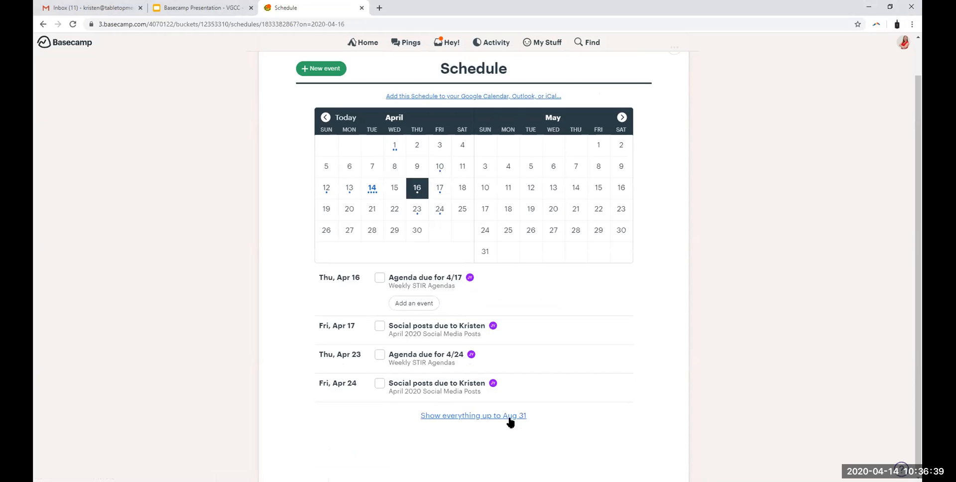
Step: Move the calendar ahead to July and August and view the schedule for Thursday, August 13
click(622, 117)
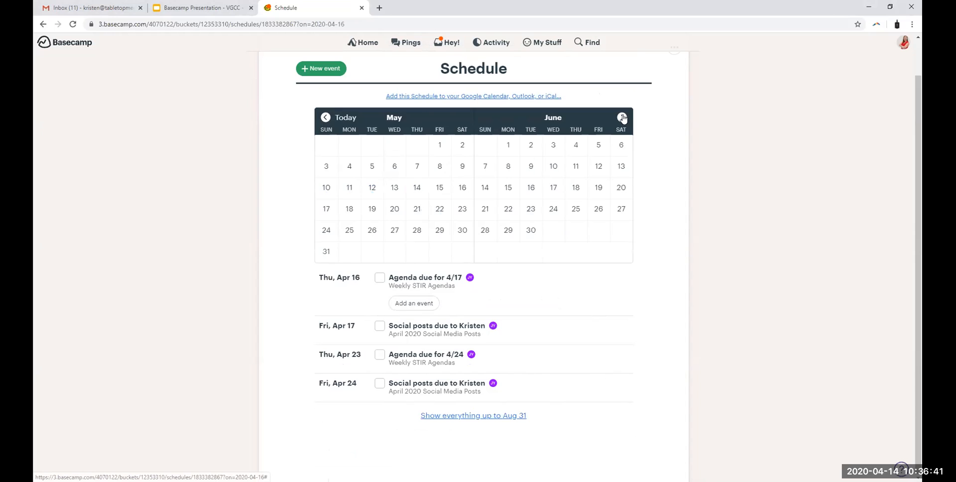
click(622, 118)
click(622, 118)
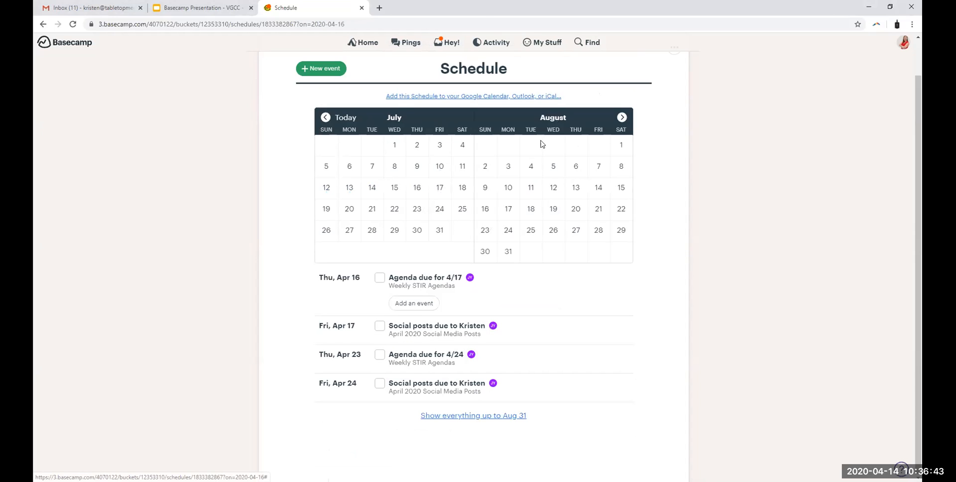
click(575, 188)
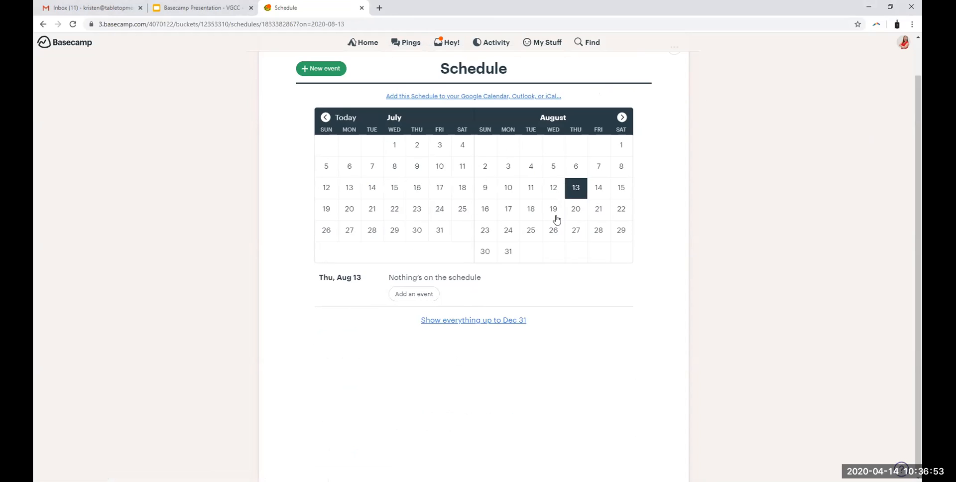
Step: Move the calendar ahead to September and October and select Saturday, October 3
click(325, 117)
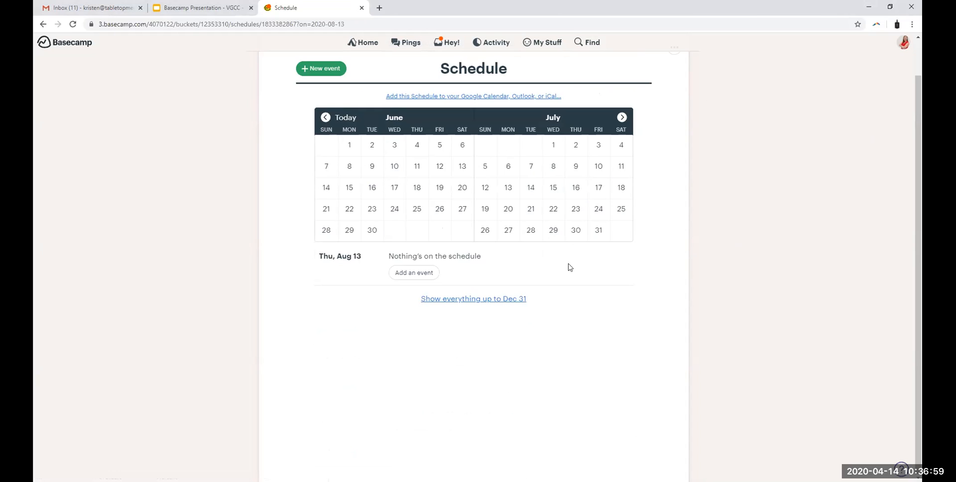
click(622, 117)
click(622, 117)
click(622, 118)
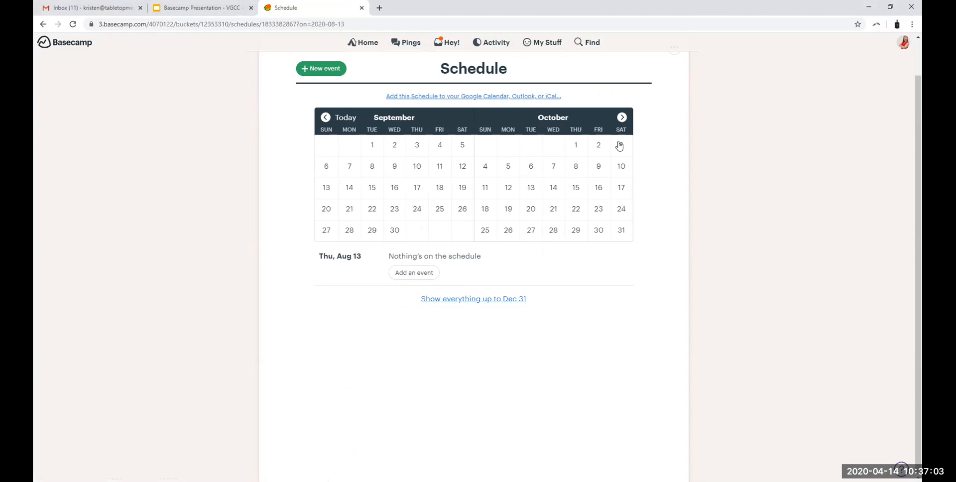
click(619, 145)
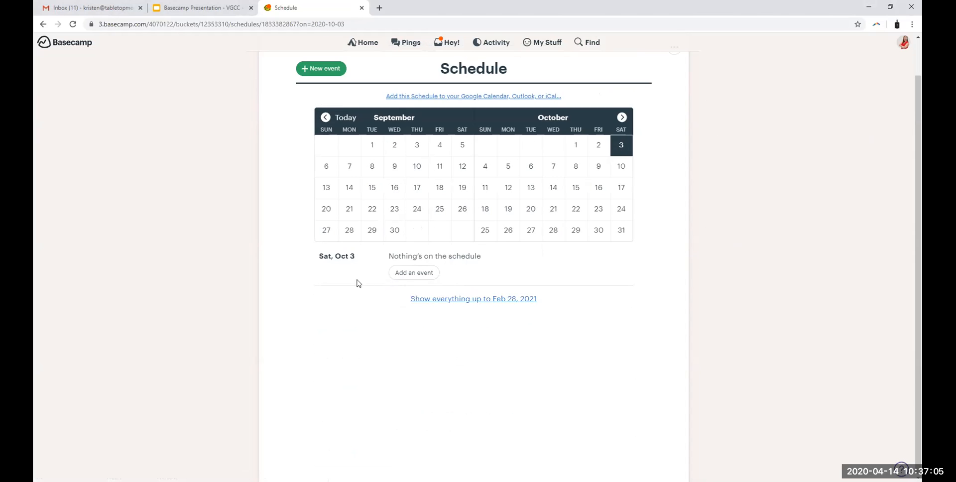
Step: Start a new event on October 3 named "Menu Tasting"
click(413, 278)
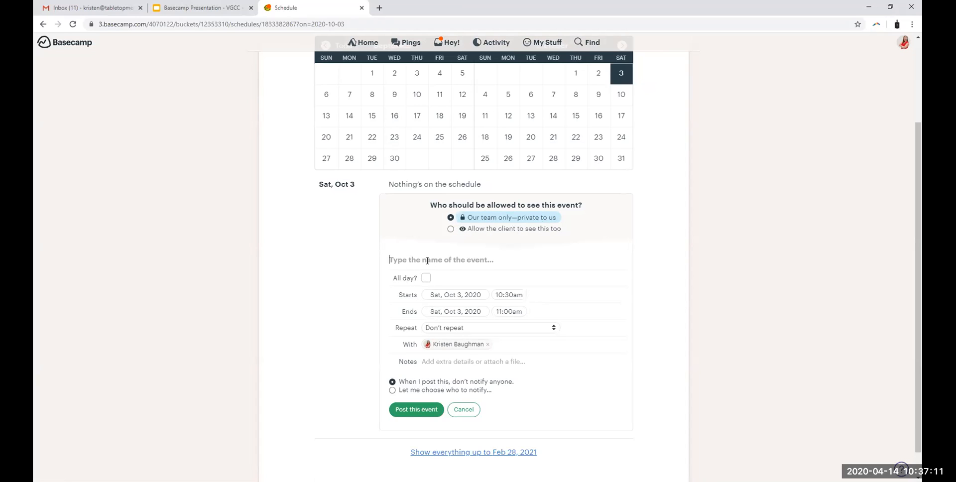
text(Menu Tasting)
Step: Set the Menu Tasting event to run from 7:30pm to 11:00pm and review its repeat options
click(509, 294)
scroll(504, 335, down, 5)
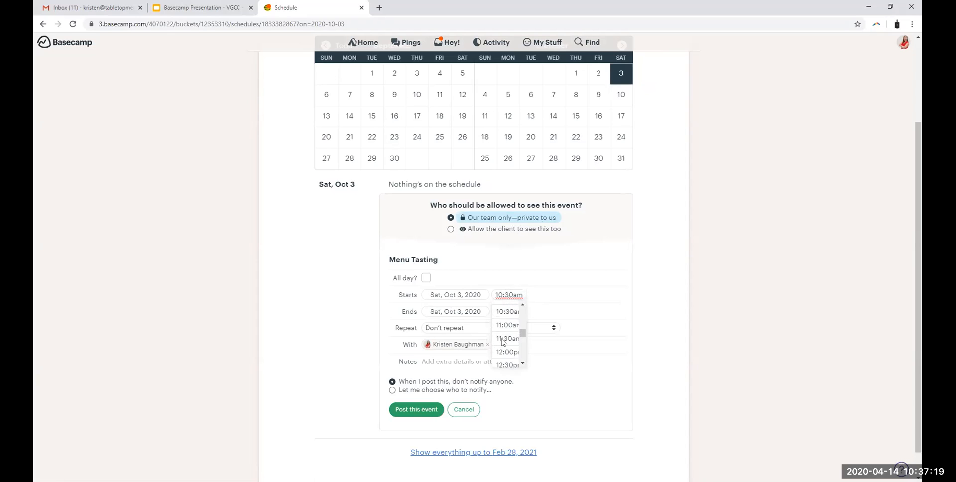
click(507, 333)
click(509, 313)
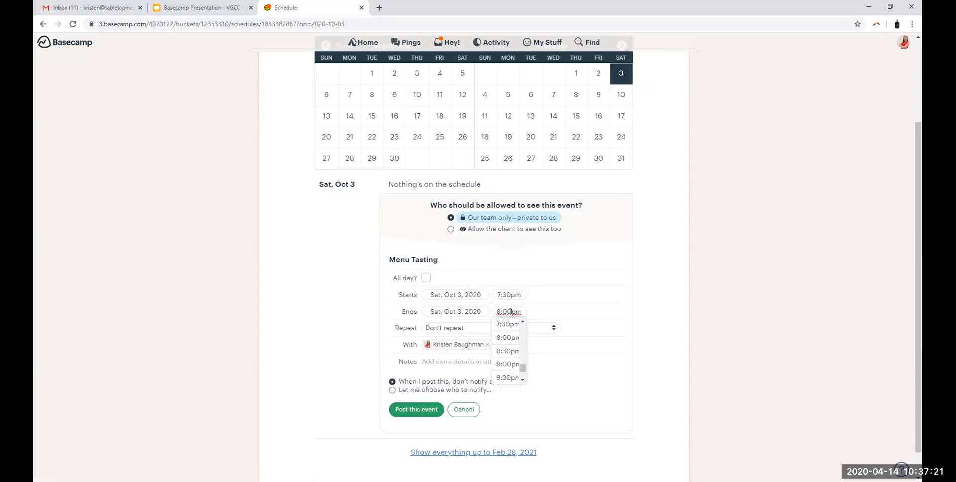
scroll(502, 357, down, 2)
click(508, 365)
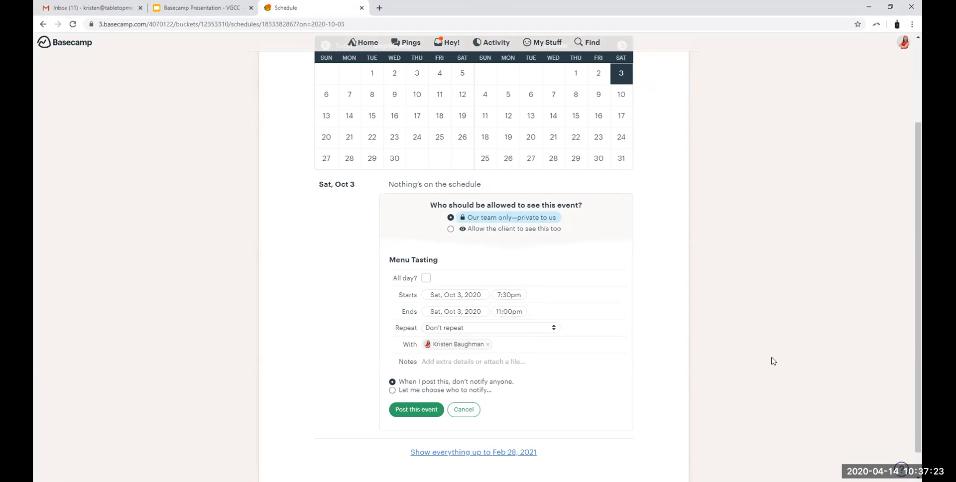
click(434, 327)
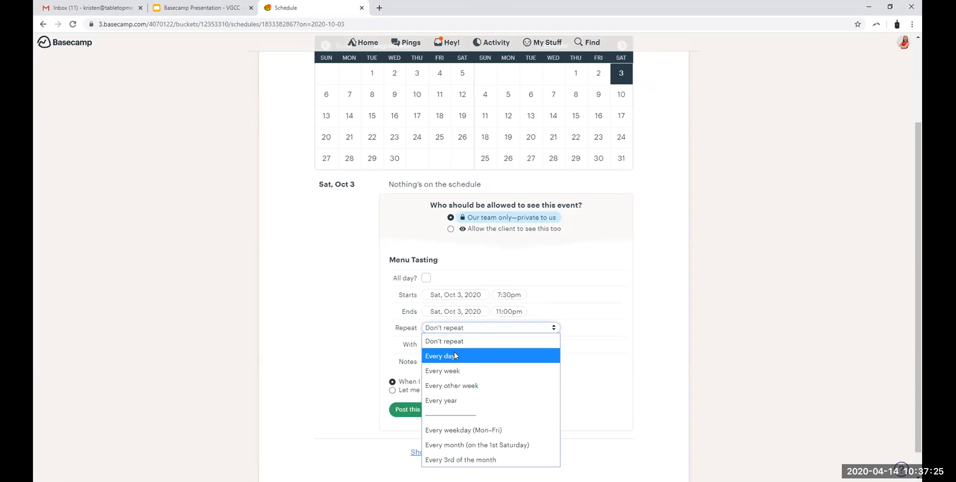
click(709, 367)
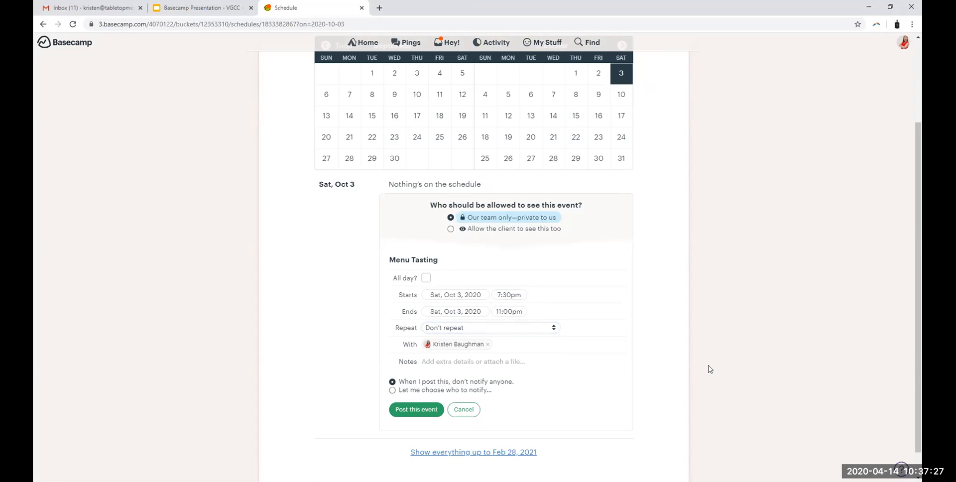
Step: Add two team members as participants of the Menu Tasting event
click(510, 341)
text(qu)
key(Return)
text(jor)
key(Return)
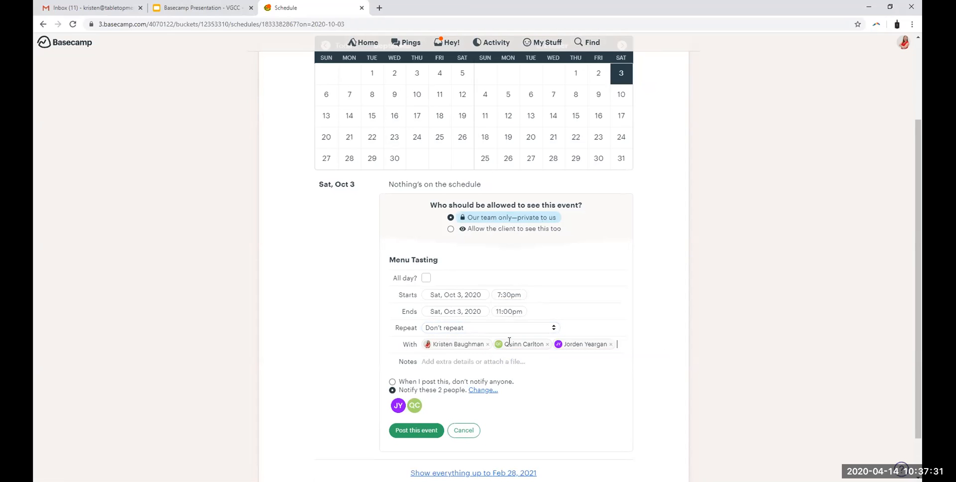
Step: Draft the note "Hey team! ST" for the Menu Tasting event and discard the event without posting it
click(431, 363)
text(Hey team! STir)
key(BackSpace)
key(BackSpace)
key(BackSpace)
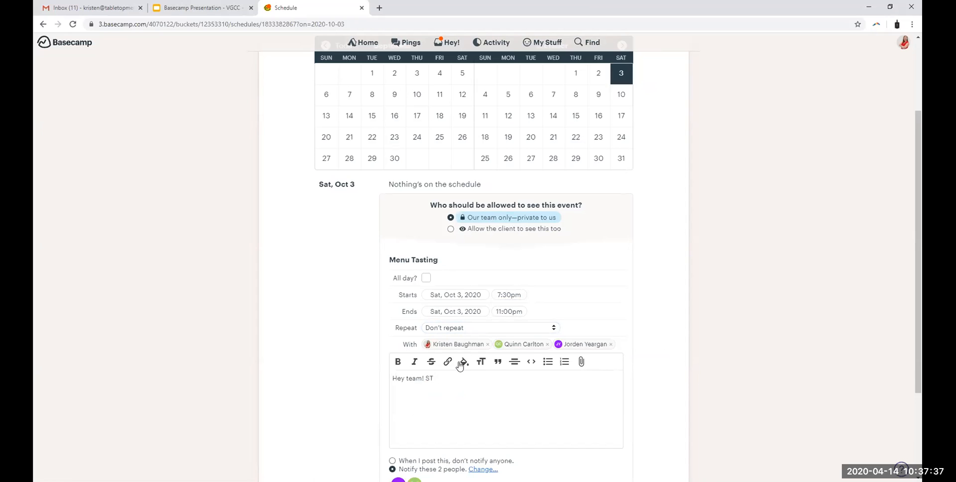
scroll(460, 366, down, 2)
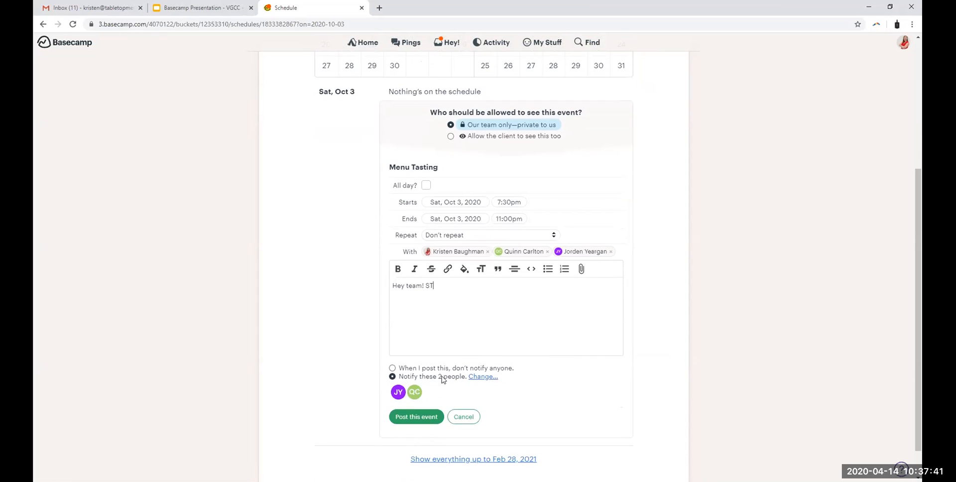
click(464, 417)
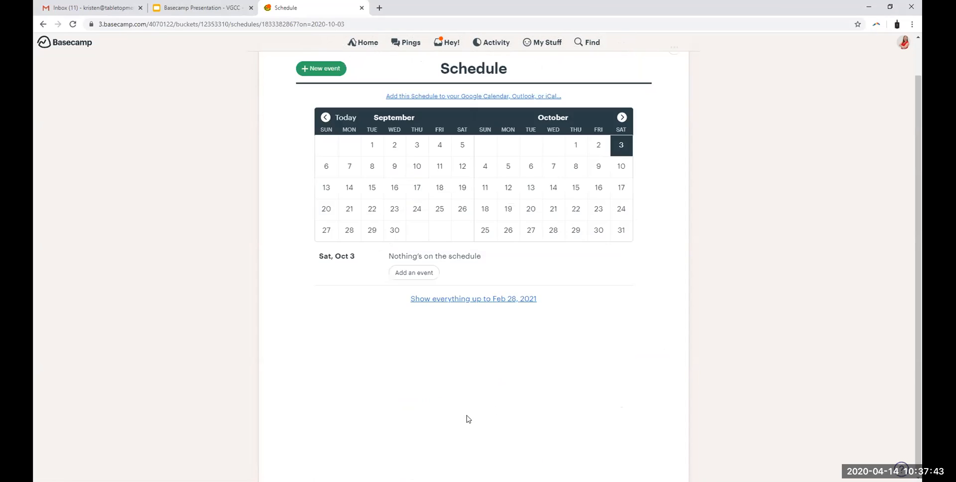
Step: Switch to the Google Slides presentation and advance to the "Automatic Check-ins" slide
scroll(493, 368, up, 1)
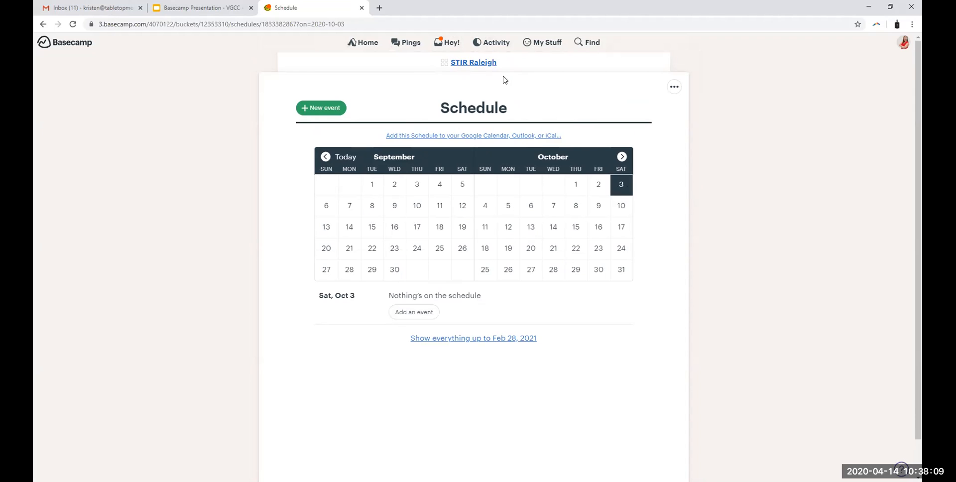
click(200, 8)
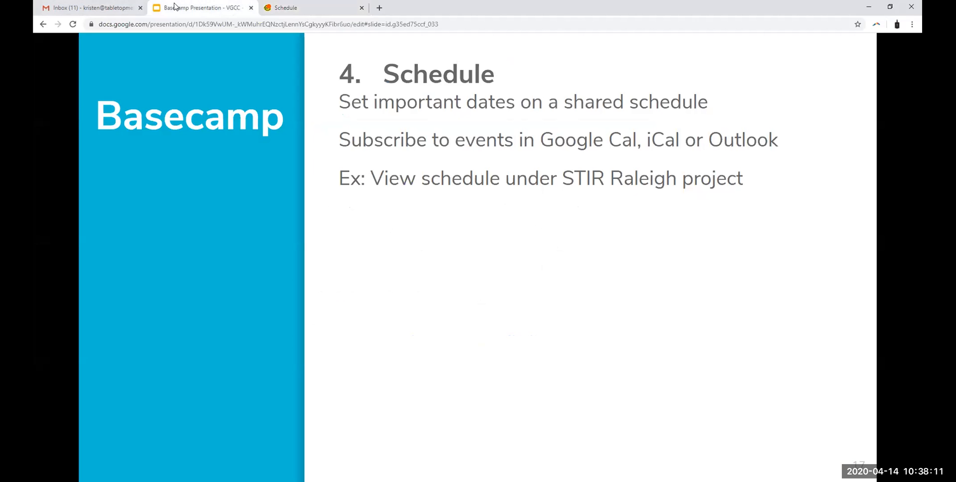
click(862, 343)
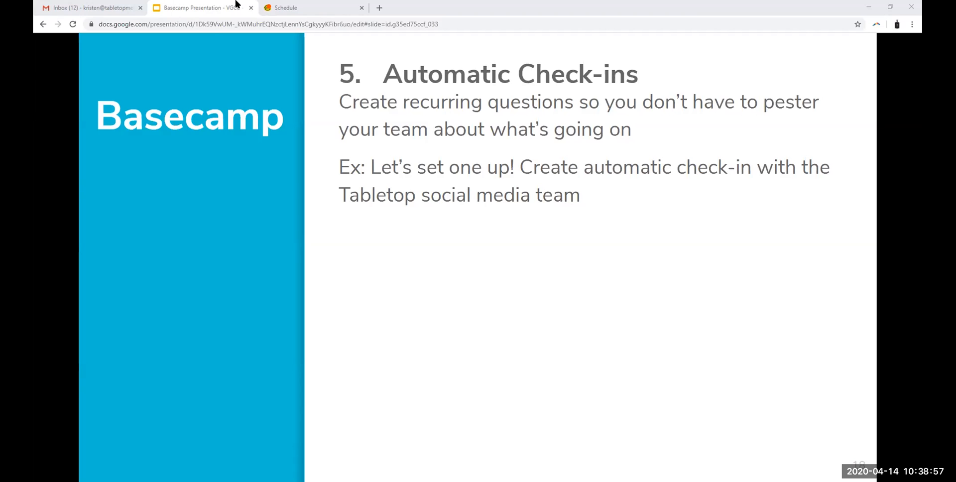
Step: Switch back to Basecamp and open Automatic Check-ins for the Social Media Managers team
click(300, 7)
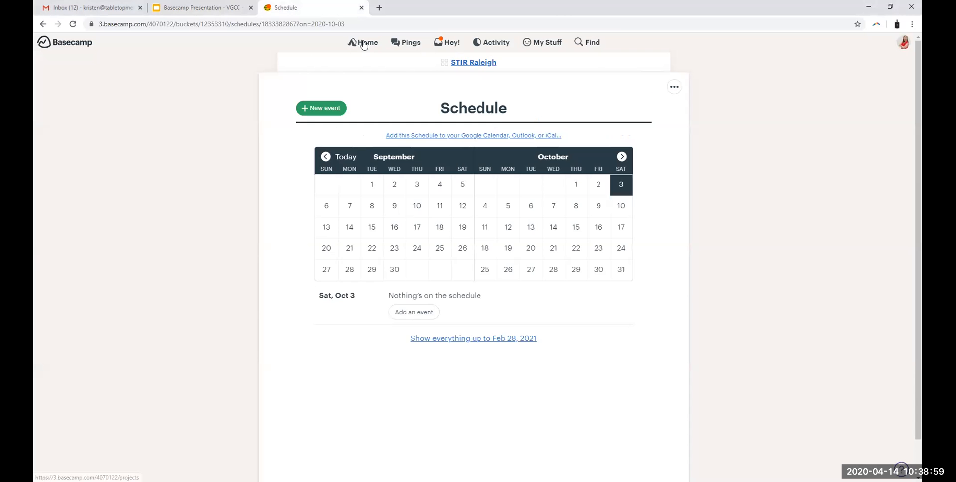
click(364, 43)
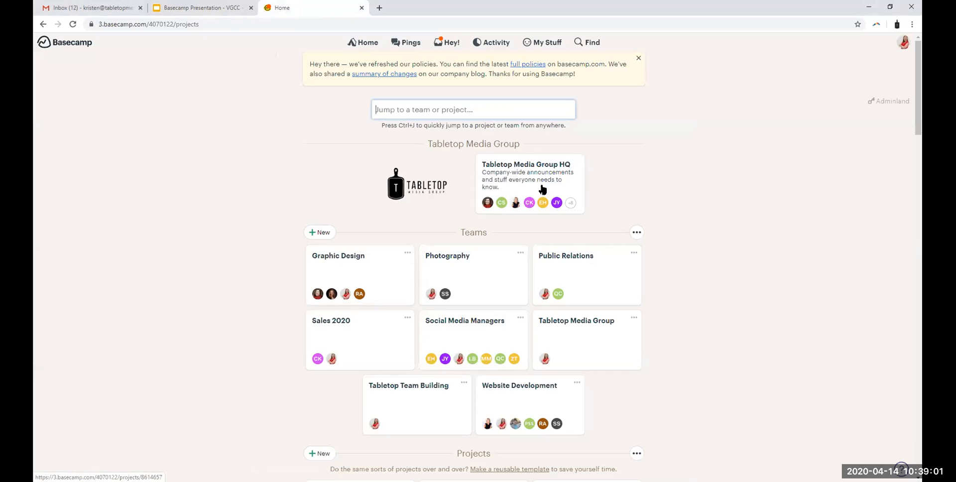
scroll(567, 184, down, 2)
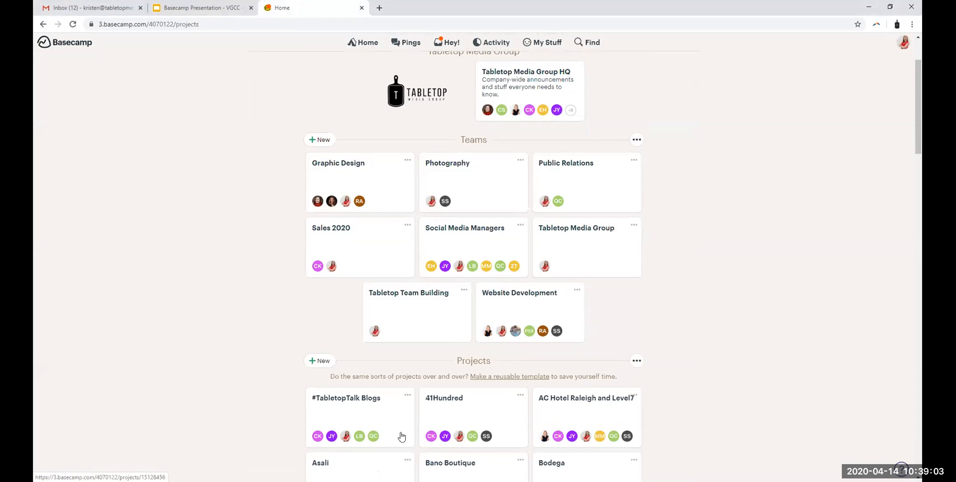
scroll(772, 238, down, 1)
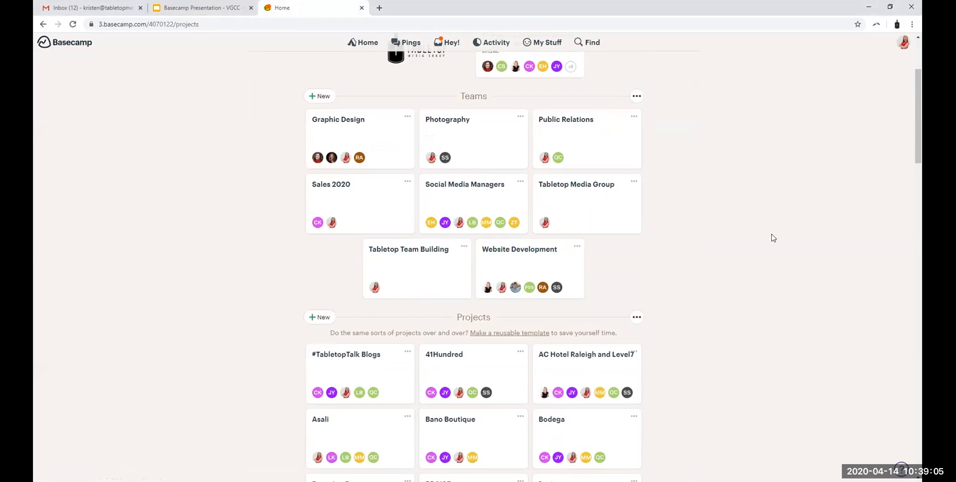
scroll(772, 237, up, 3)
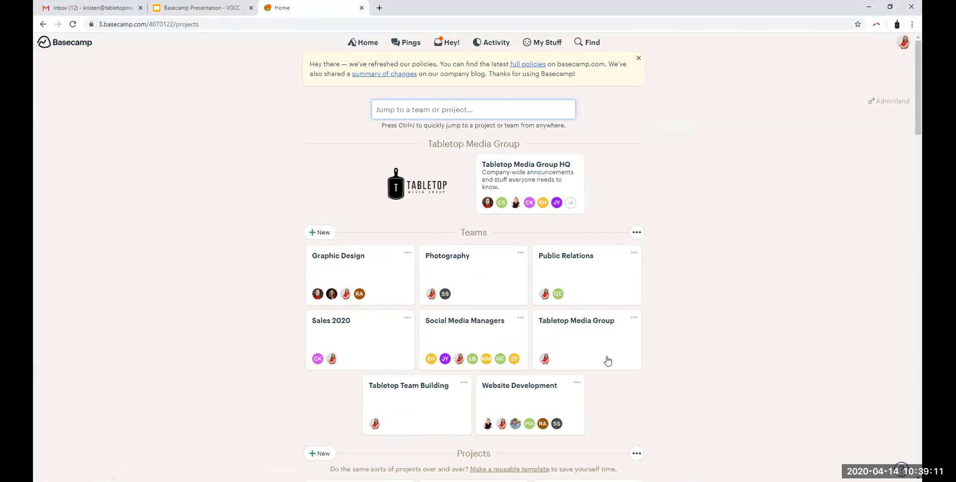
drag(460, 232, 482, 233)
click(484, 339)
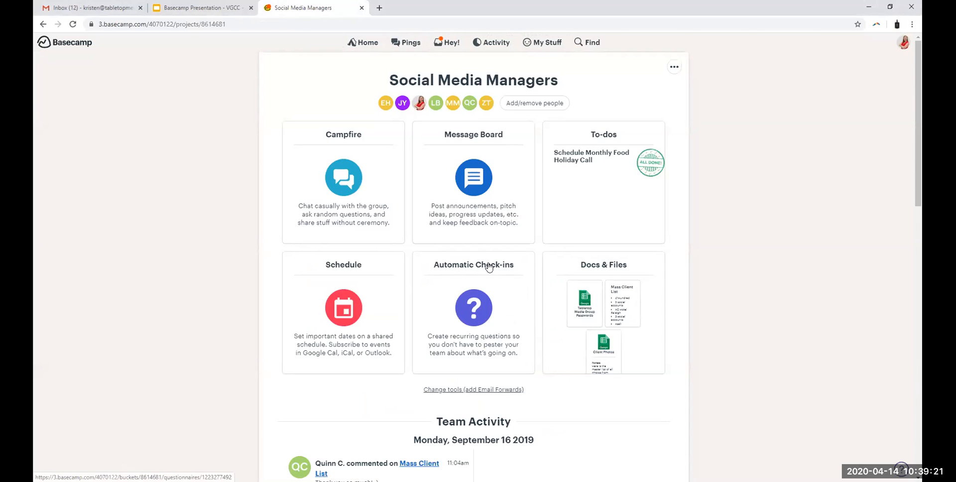
click(488, 268)
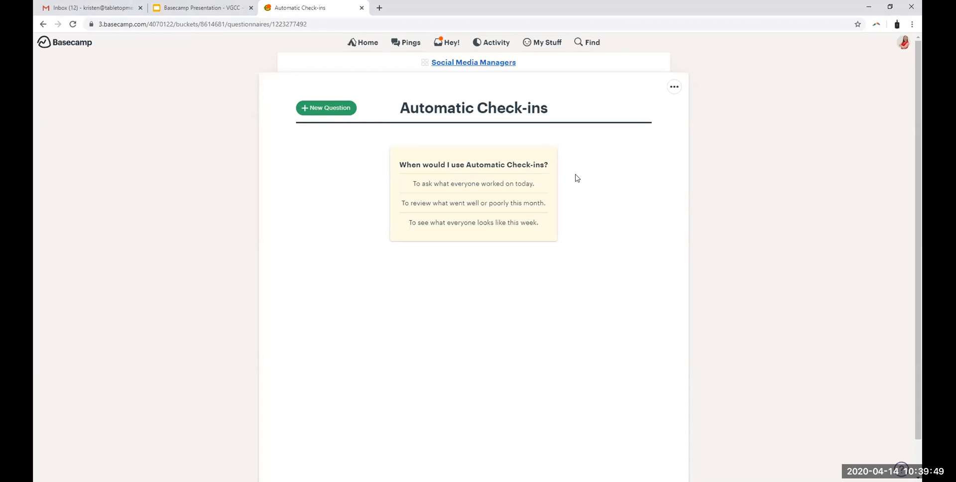
Step: Start a new check-in question reading "Does anyone have questions about your social media content for the week?"
click(316, 108)
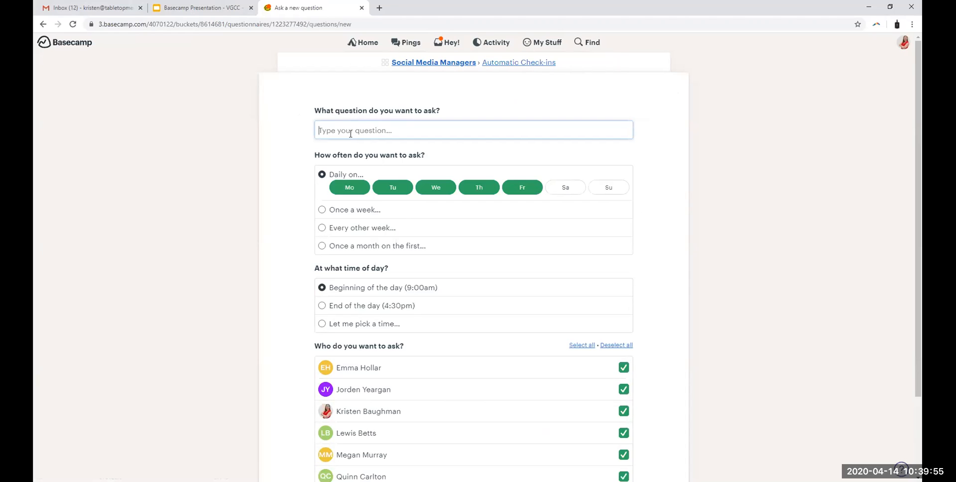
text(Does anyone have questions abo)
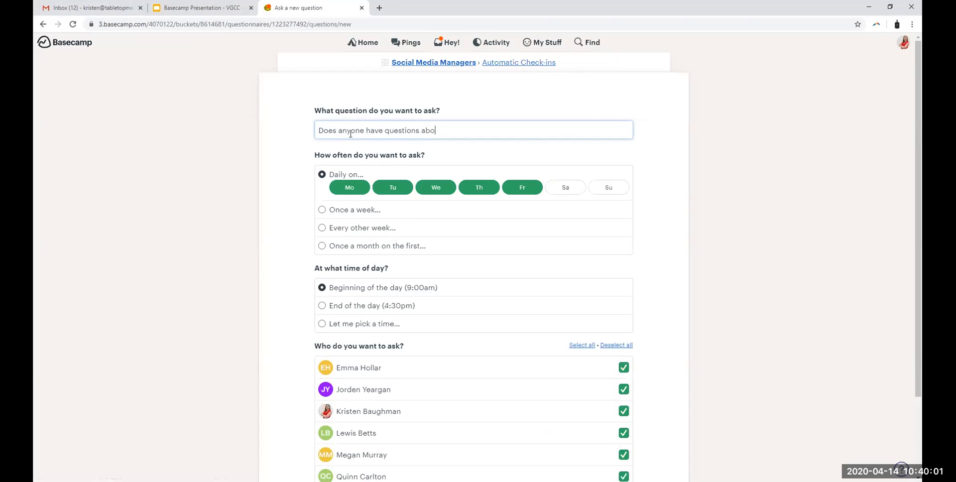
text(ut your social media content for the week?)
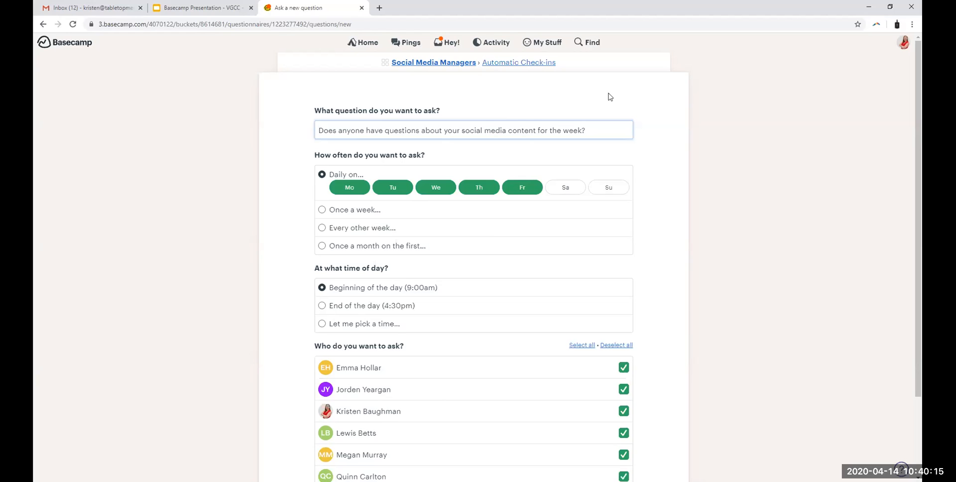
Step: Limit the daily check-in schedule to Monday only
click(351, 189)
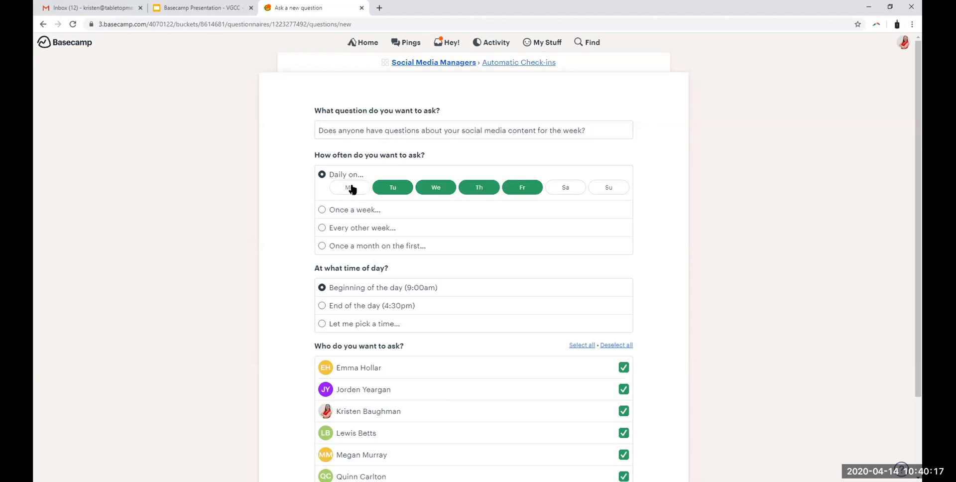
click(395, 188)
click(437, 188)
click(480, 188)
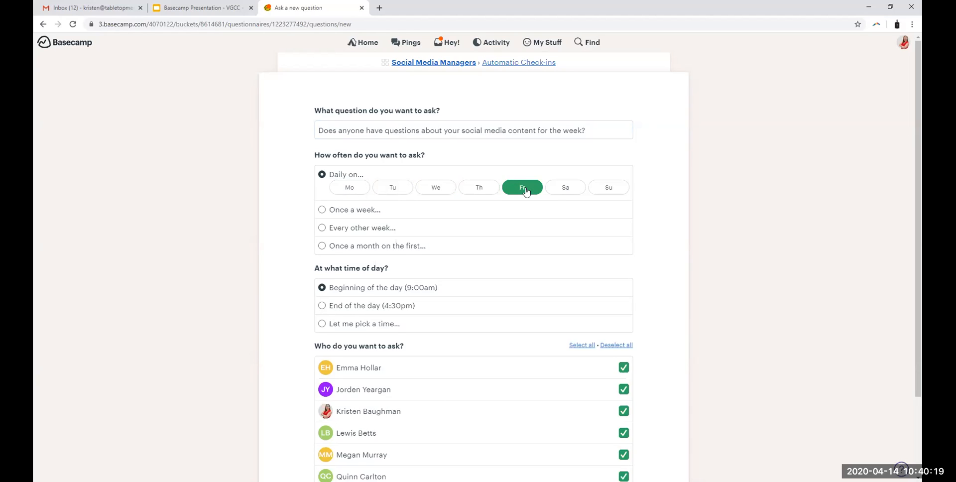
click(343, 191)
click(529, 188)
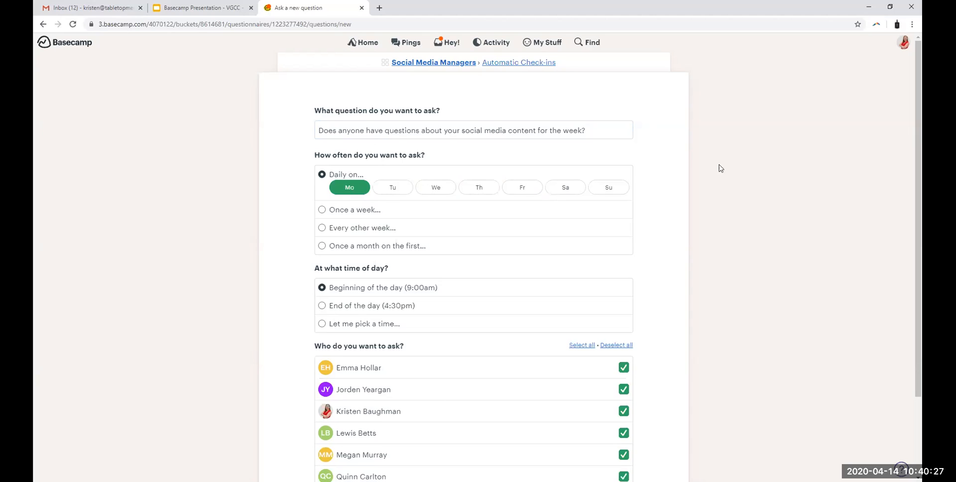
Step: Try out other weekday combinations, ending with the daily check-in on Monday, Tuesday and Wednesday
click(448, 190)
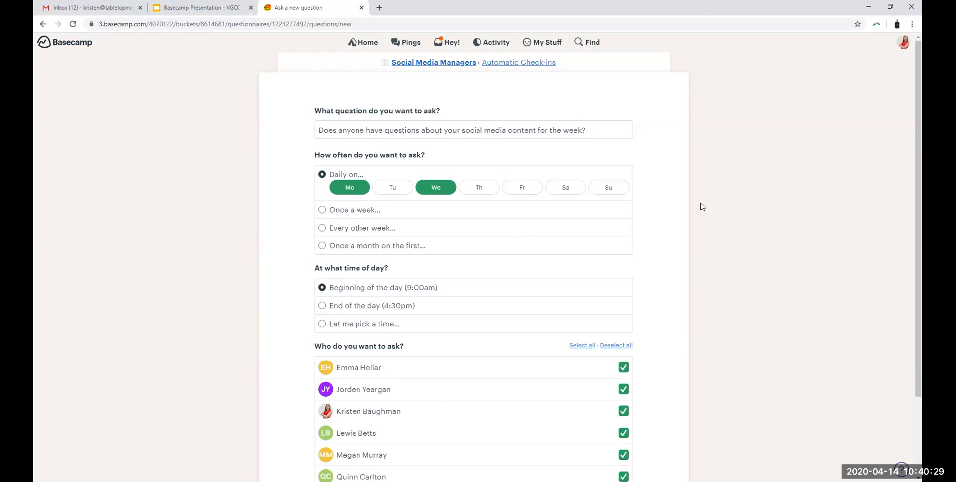
click(426, 190)
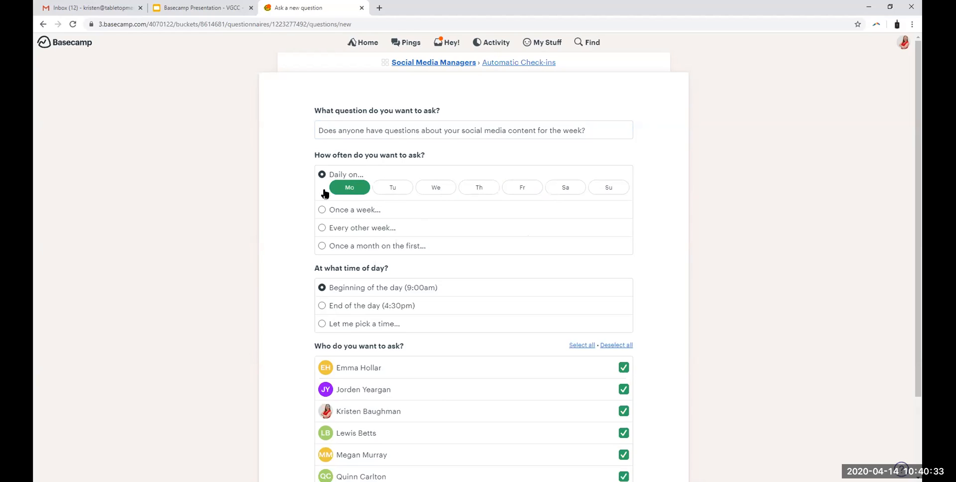
click(390, 188)
click(437, 187)
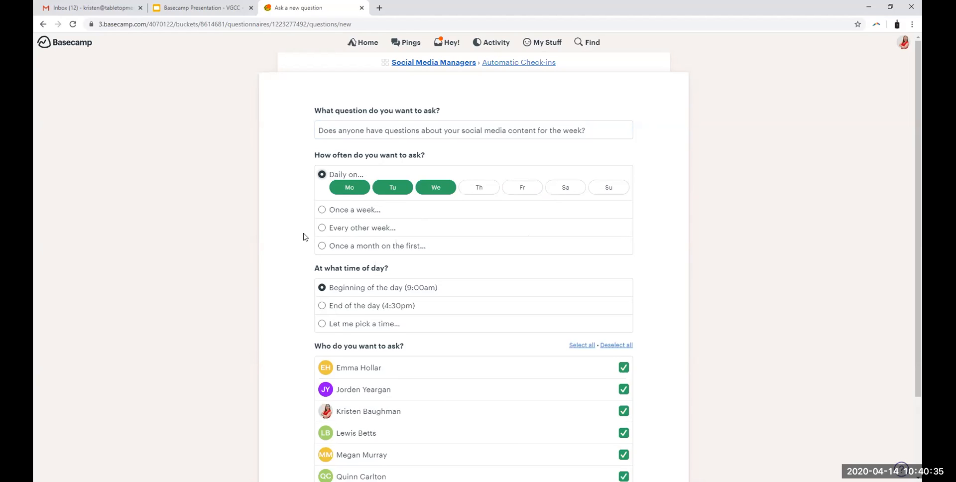
Step: Try the every-other-week frequency and set the check-in to once a month on the first Tuesday
click(322, 228)
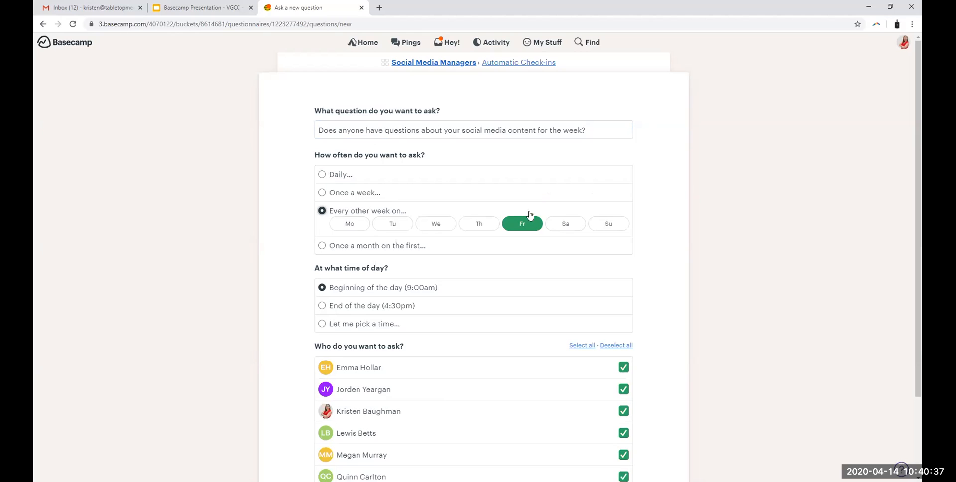
click(322, 246)
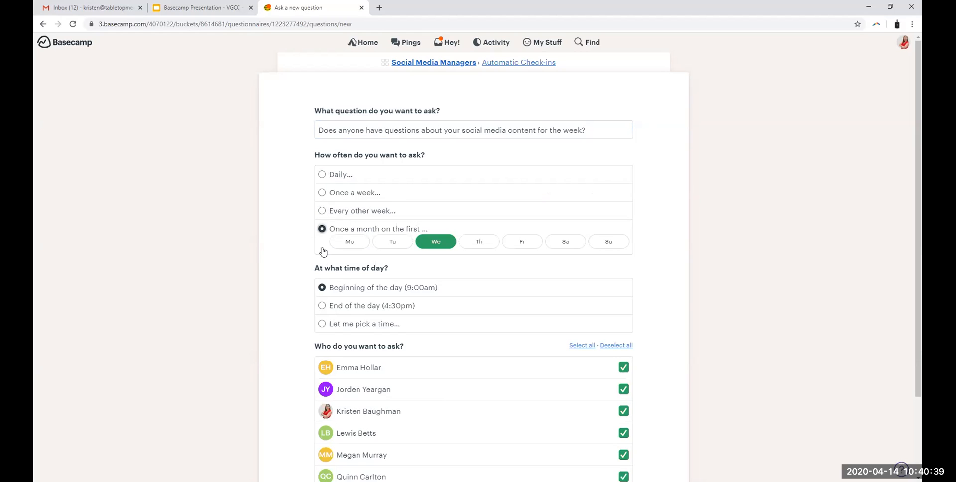
click(386, 246)
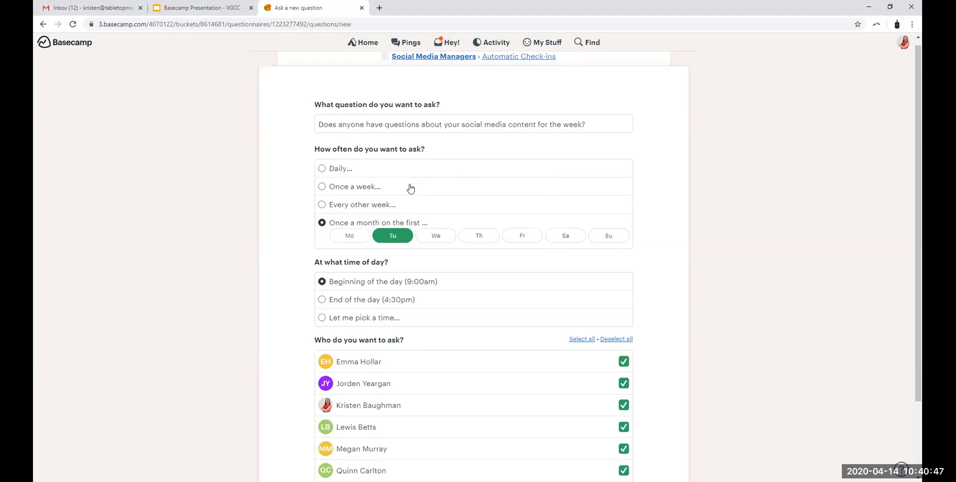
scroll(388, 234, down, 2)
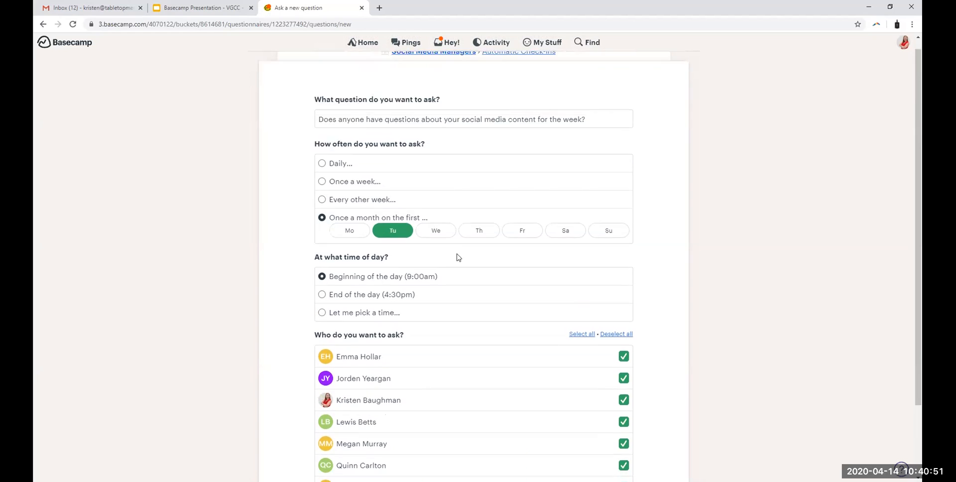
scroll(457, 255, up, 2)
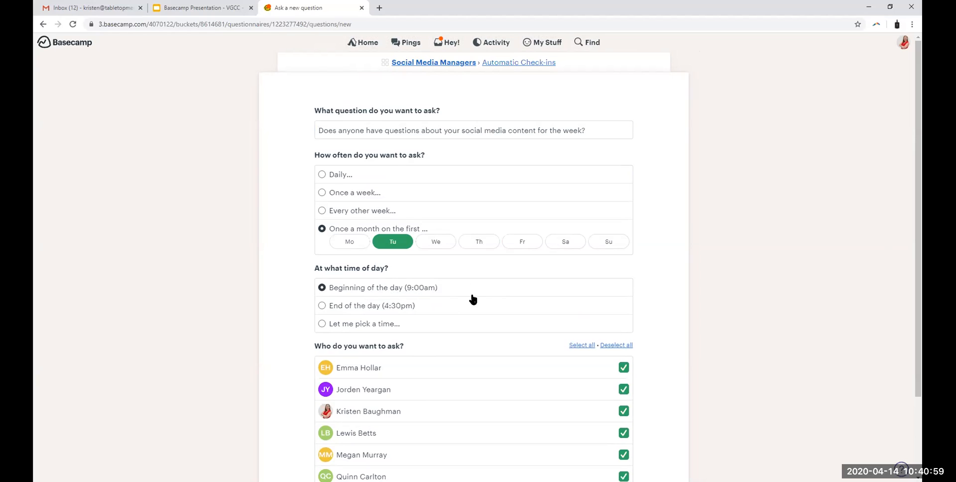
Step: Try the end-of-day time and set the check-in question to a custom time of 8:30am
click(323, 306)
click(322, 325)
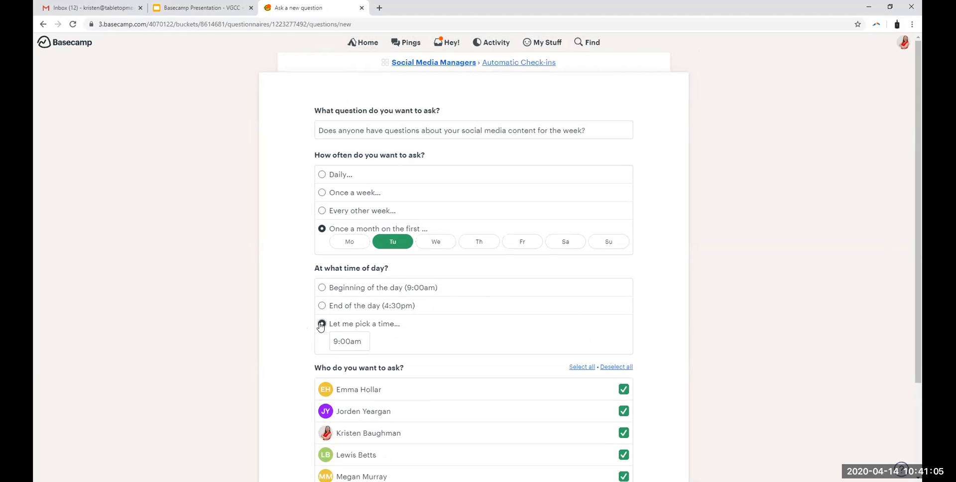
click(362, 342)
scroll(354, 386, down, 9)
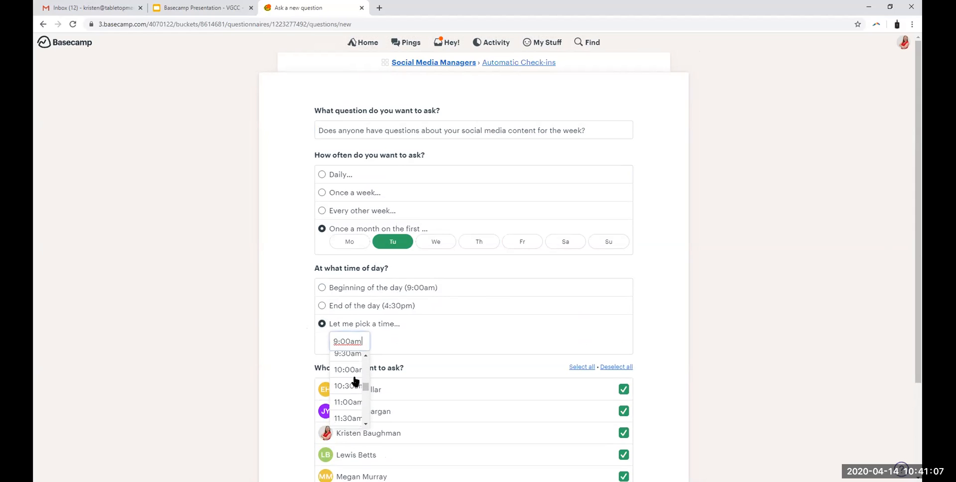
scroll(355, 394, up, 13)
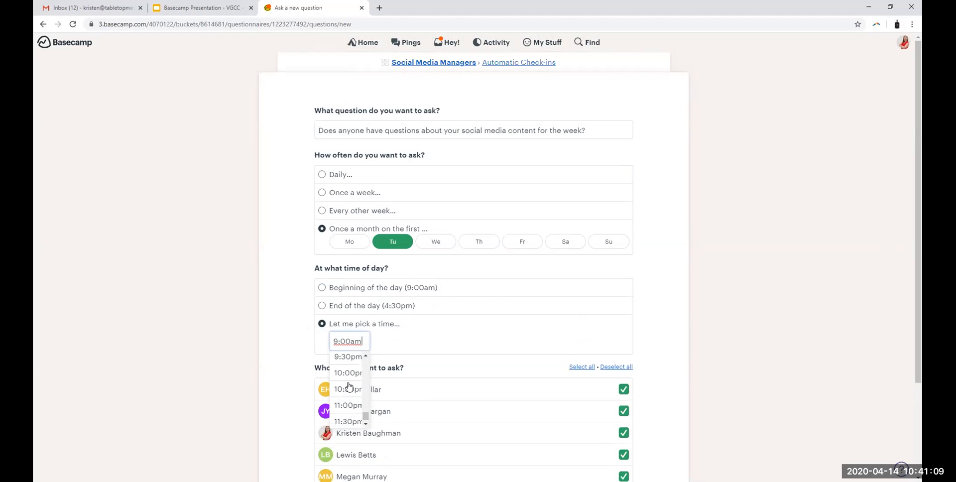
scroll(355, 404, up, 2)
scroll(356, 405, down, 5)
click(347, 403)
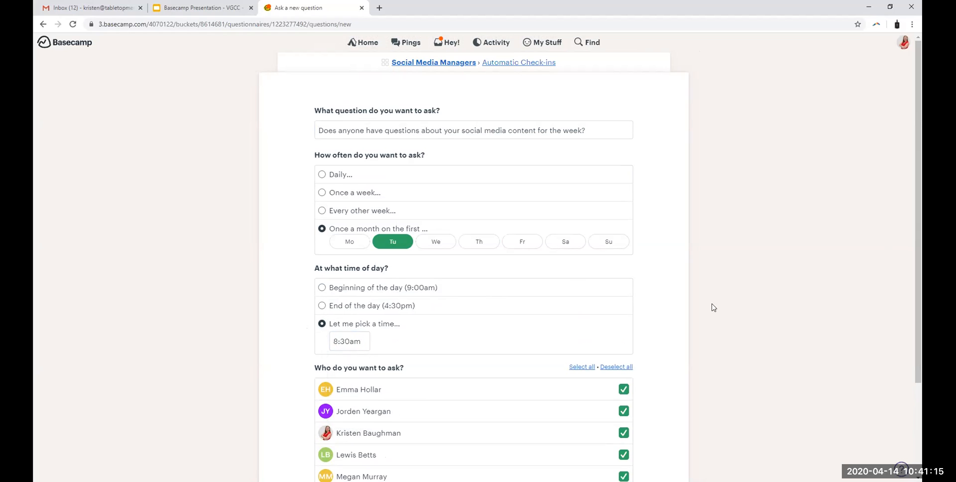
Step: Try excluding individual team members from the check-in question, deselect everyone, and select all recipients again
scroll(393, 280, down, 2)
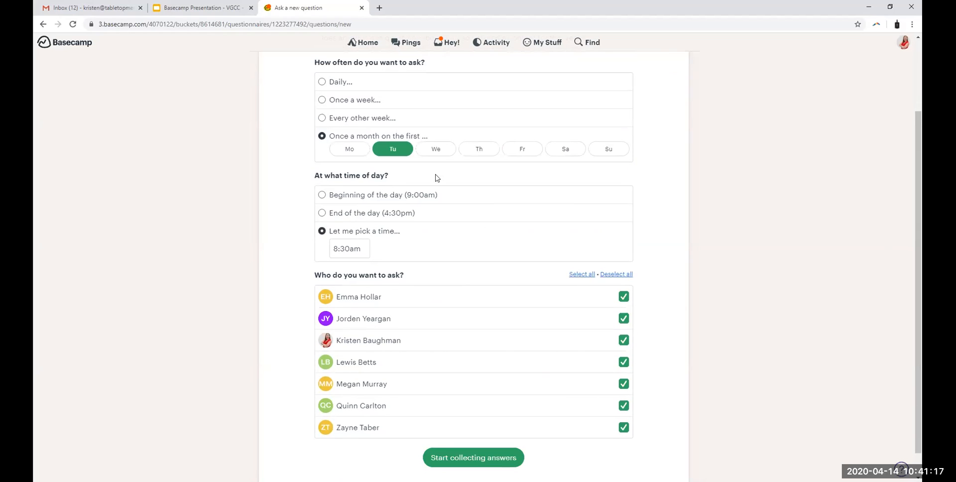
scroll(434, 309, up, 2)
scroll(617, 293, down, 2)
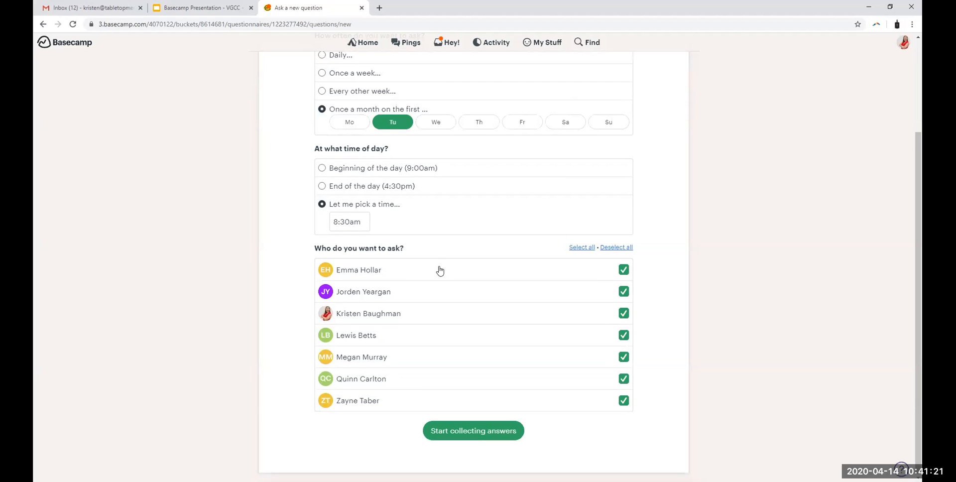
scroll(423, 264, up, 2)
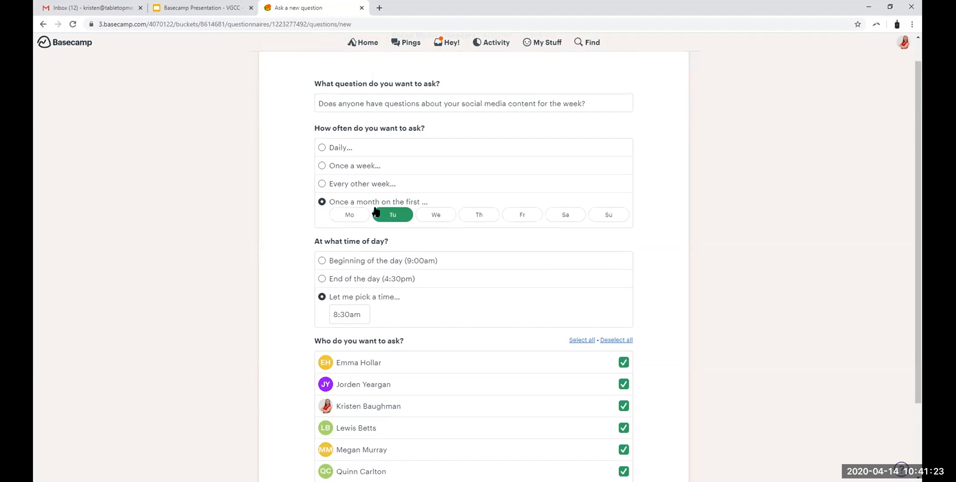
scroll(389, 215, down, 2)
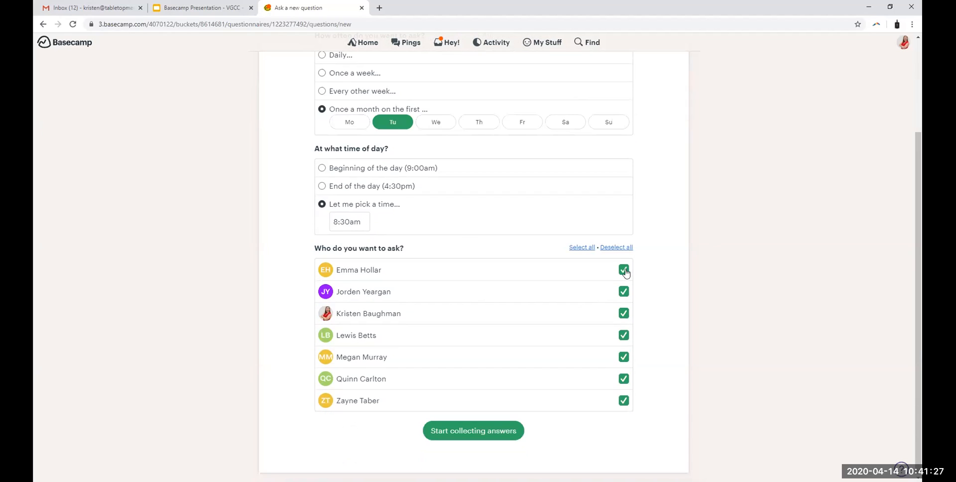
click(624, 269)
click(624, 401)
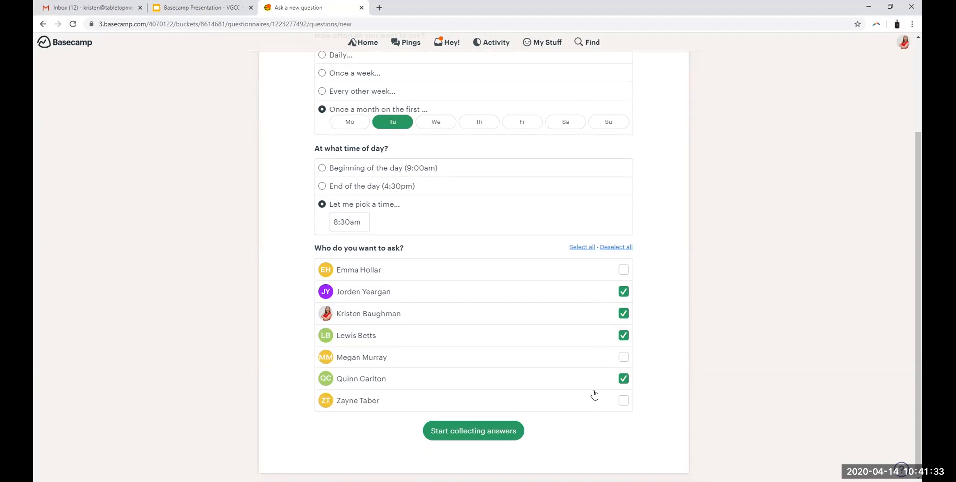
click(592, 249)
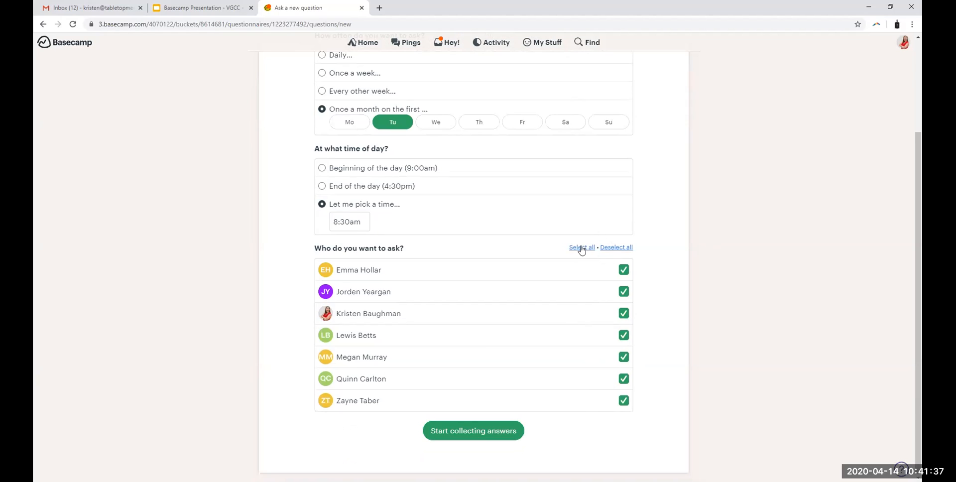
click(608, 249)
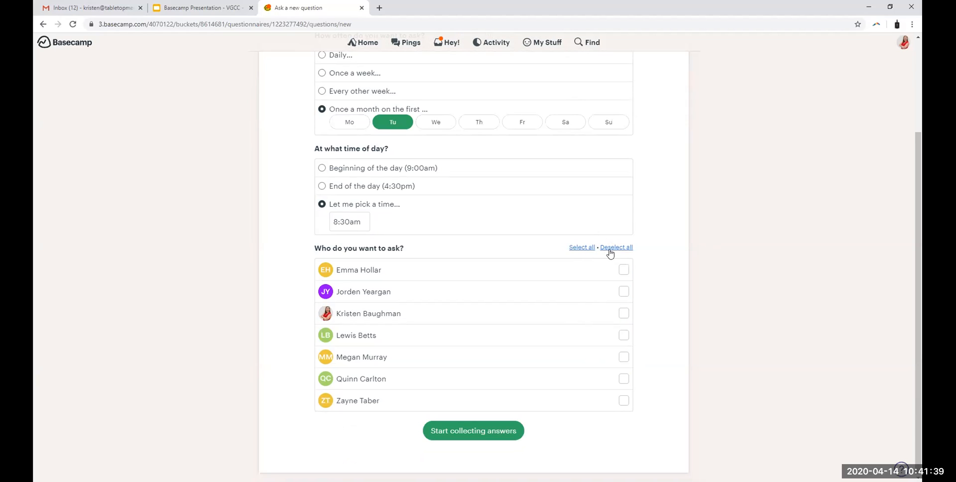
click(577, 251)
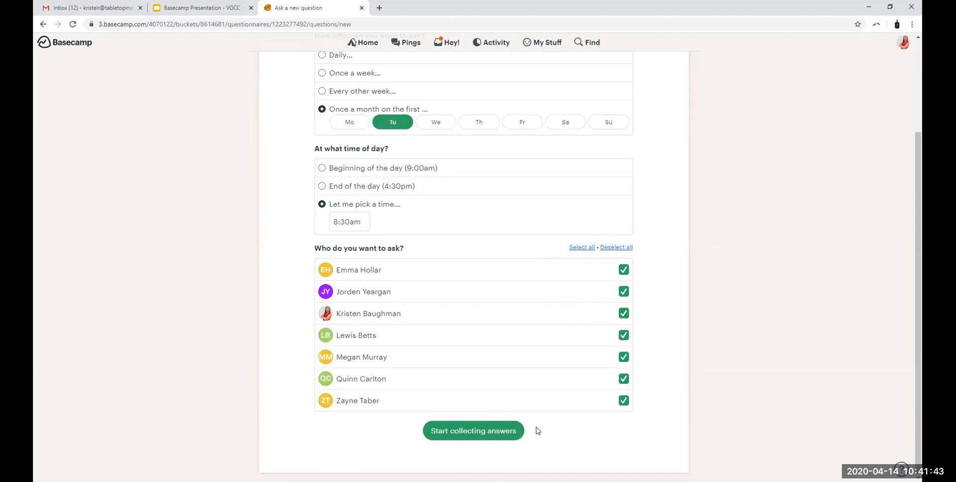
Step: Leave the new question unsaved and reopen Automatic Check-ins from the Social Media Managers team page
scroll(536, 428, up, 3)
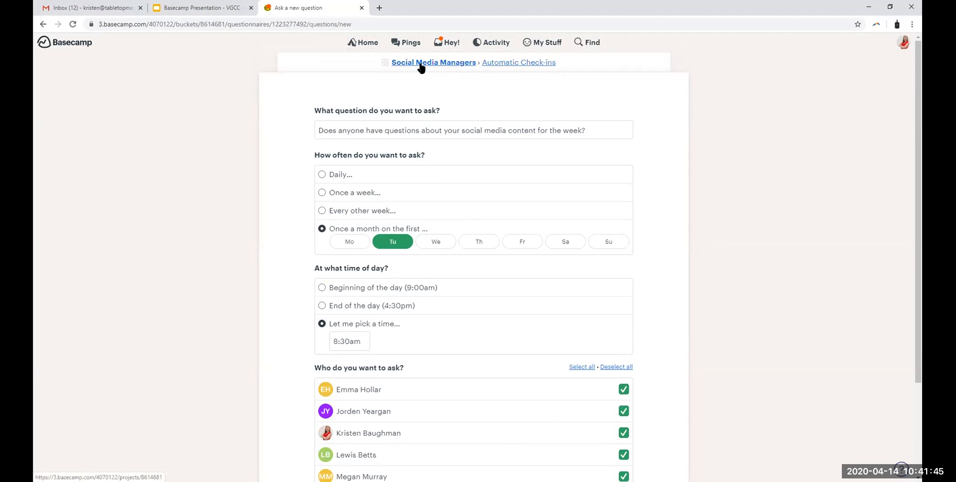
click(451, 63)
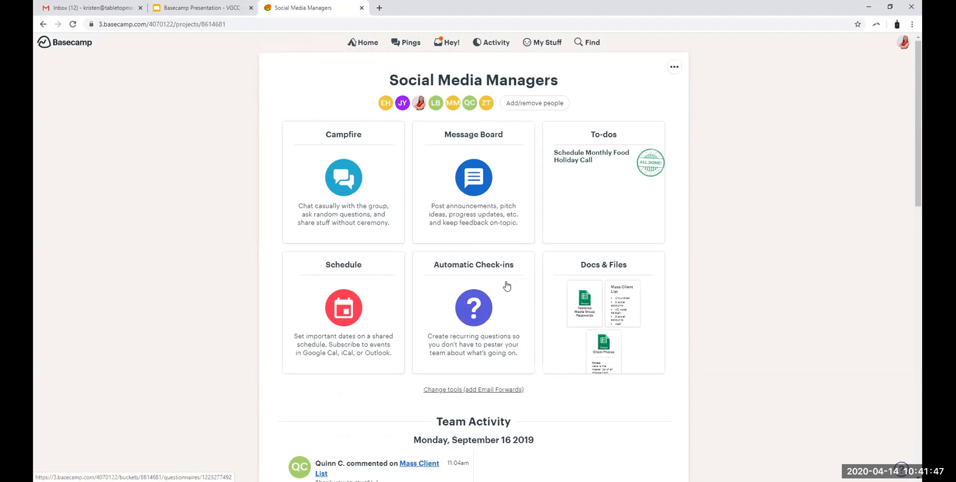
click(477, 272)
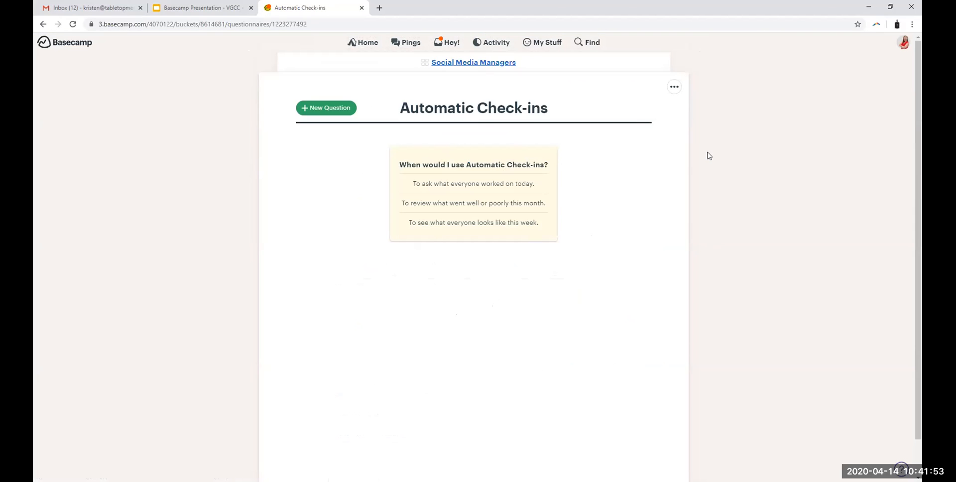
Step: Look over the teams and projects on the home page and switch to the Google Slides presentation's Docs & Files slide
click(369, 44)
scroll(801, 274, down, 2)
scroll(802, 273, up, 2)
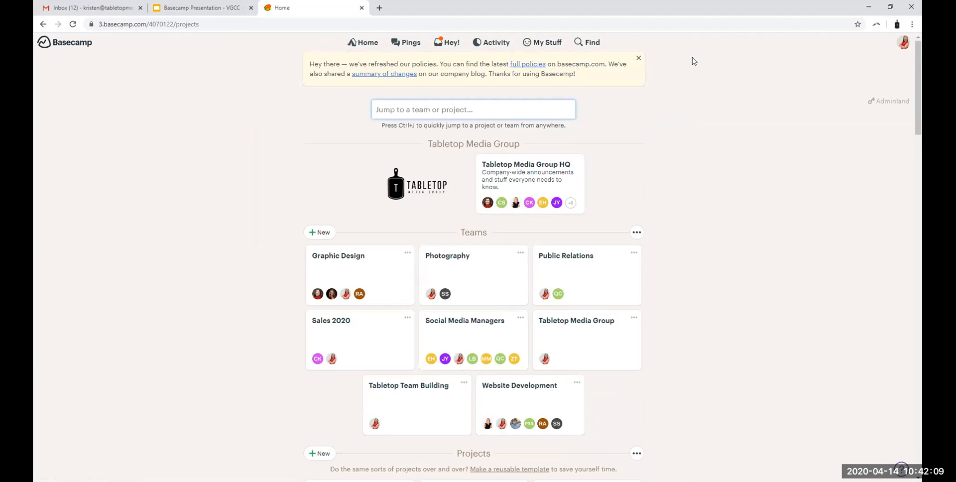
click(203, 8)
click(852, 356)
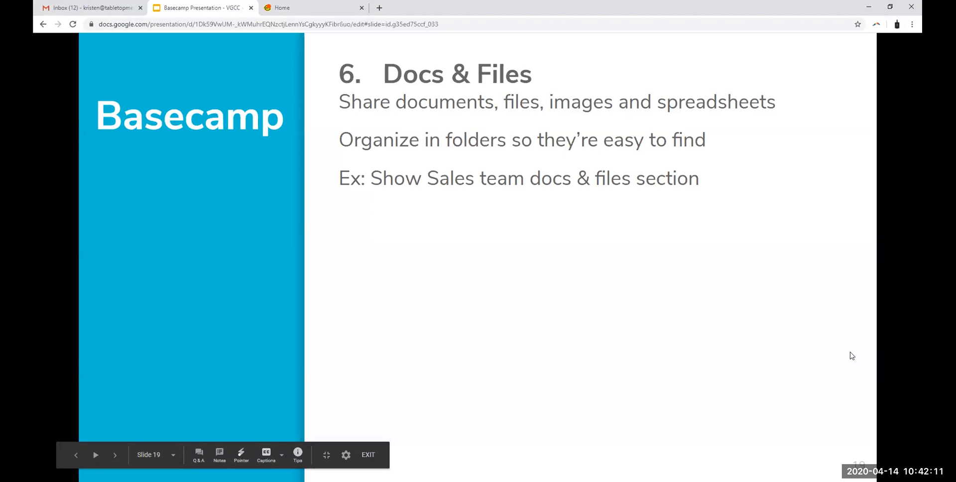
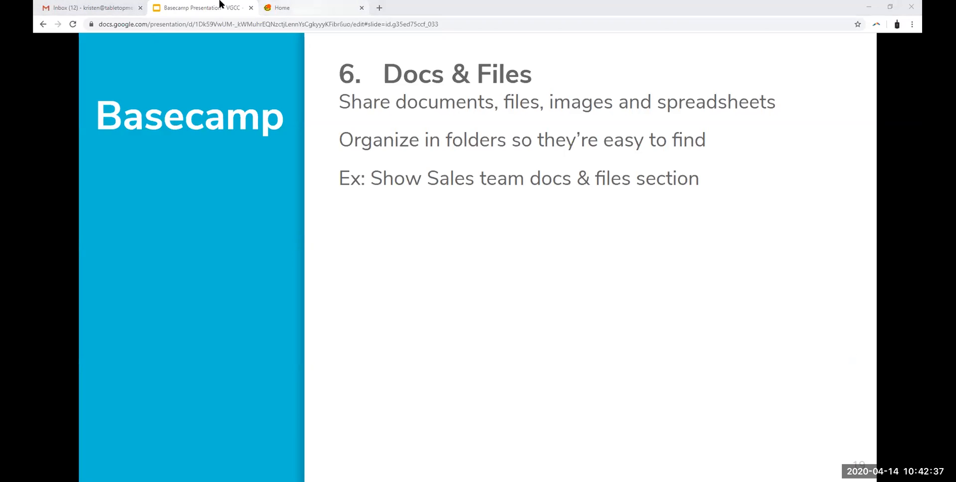
Step: Switch to Basecamp and open the Docs & Files section of the Sales 2020 team
click(289, 7)
scroll(662, 252, down, 2)
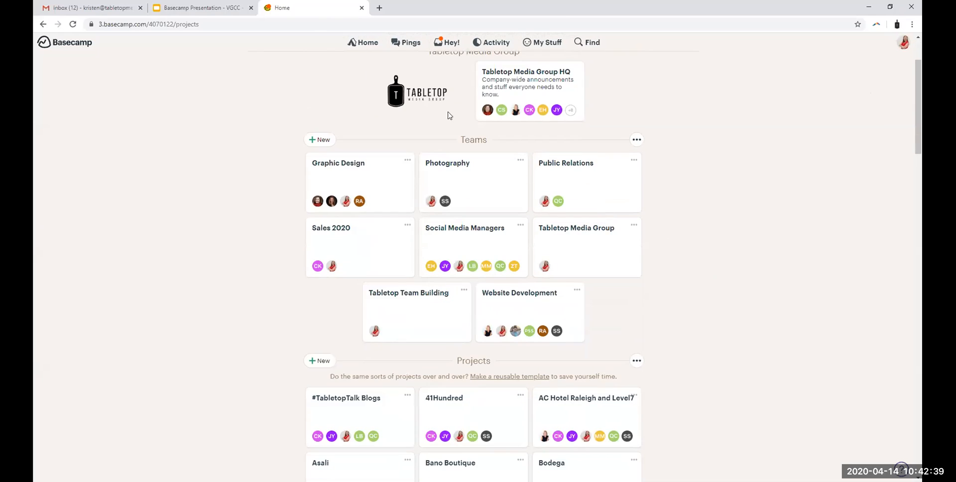
click(332, 236)
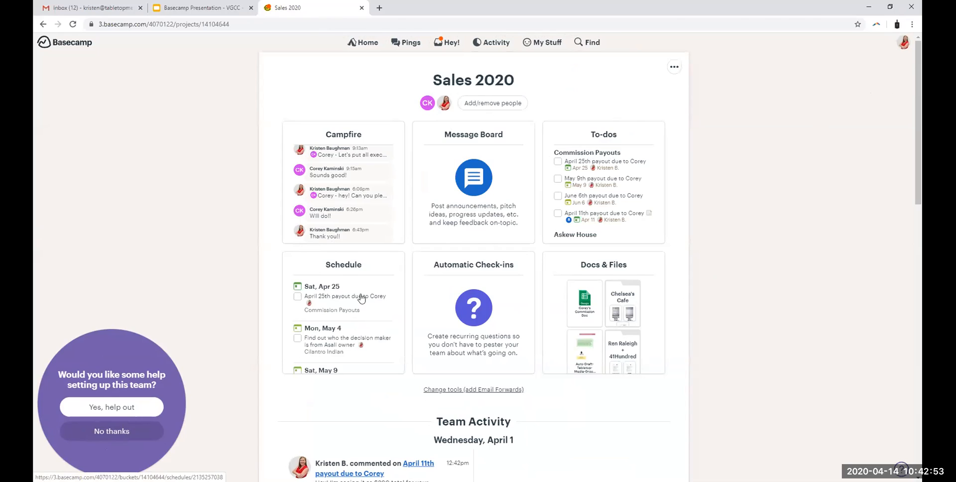
click(622, 268)
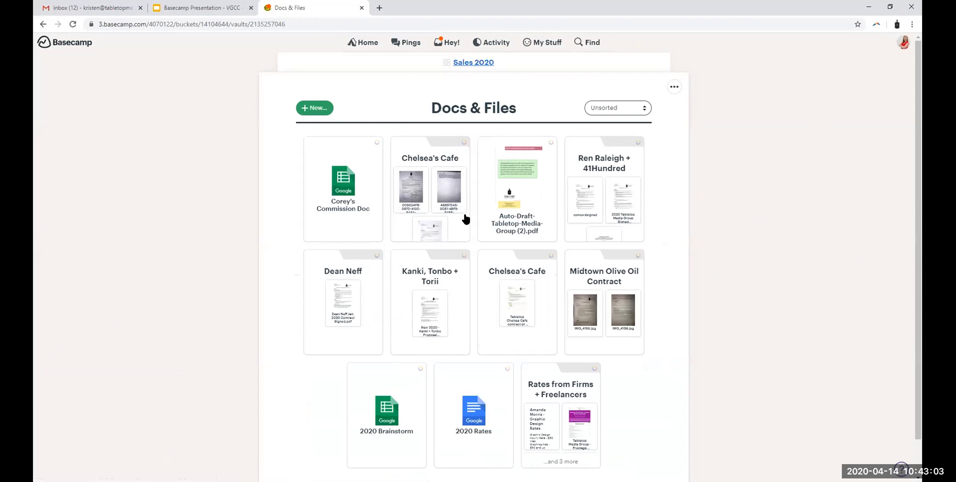
Step: Look inside the first Chelsea's Cafe folder, return to Docs & Files and look over its contents
click(411, 145)
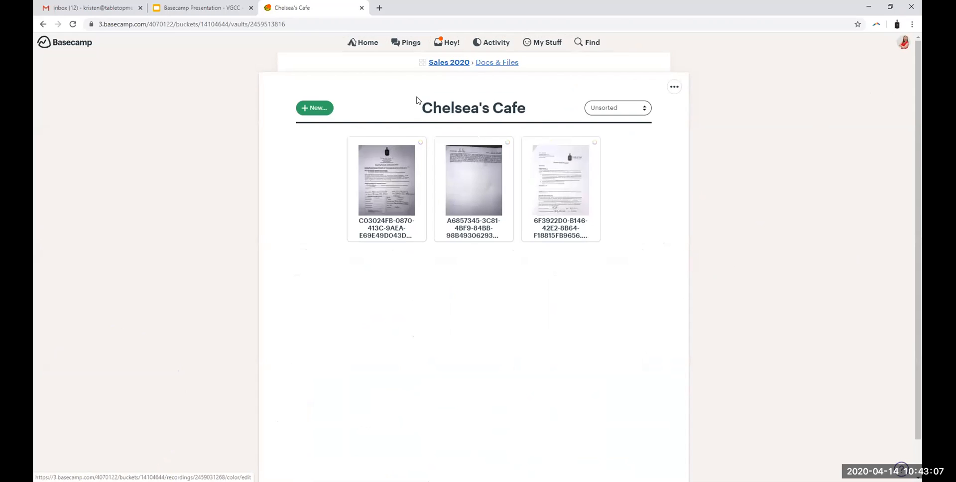
drag(420, 108, 535, 108)
click(535, 108)
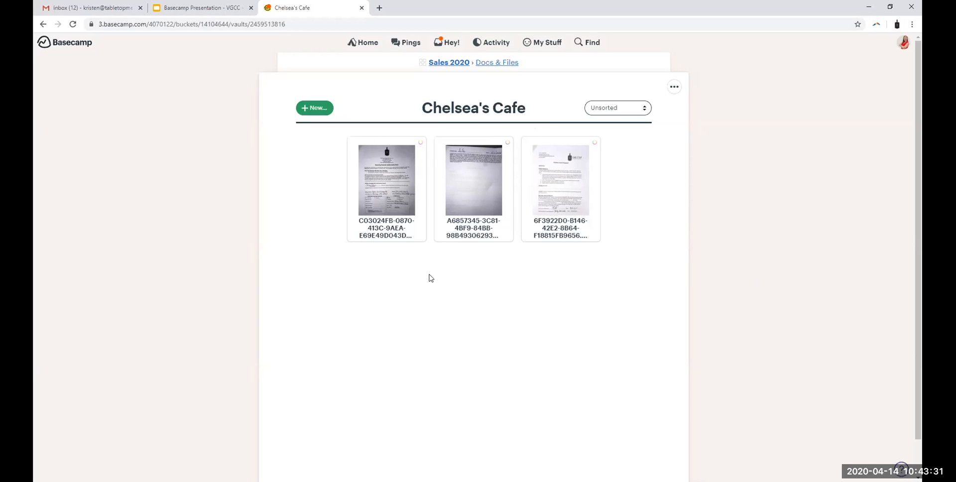
click(495, 63)
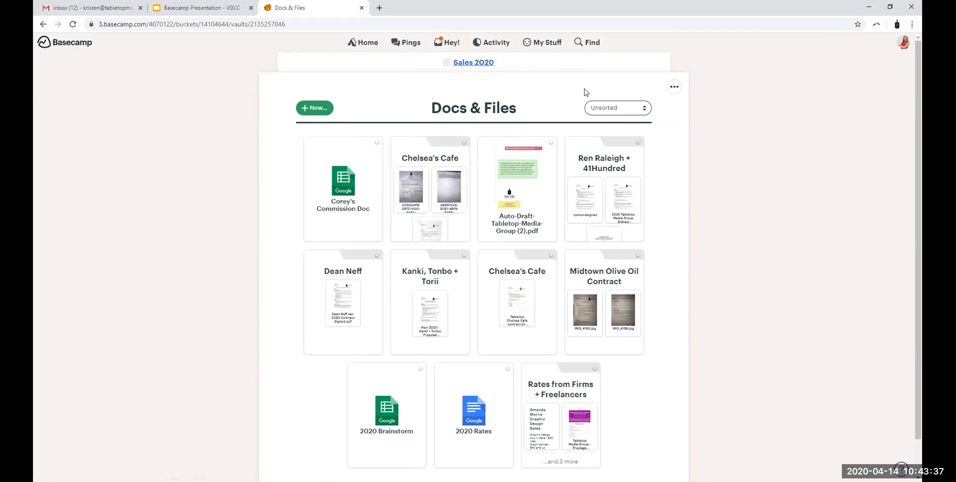
scroll(707, 261, down, 1)
scroll(702, 257, up, 1)
Step: Start a new doc in Docs & Files titled "Phone template for how to sell a client"
click(312, 111)
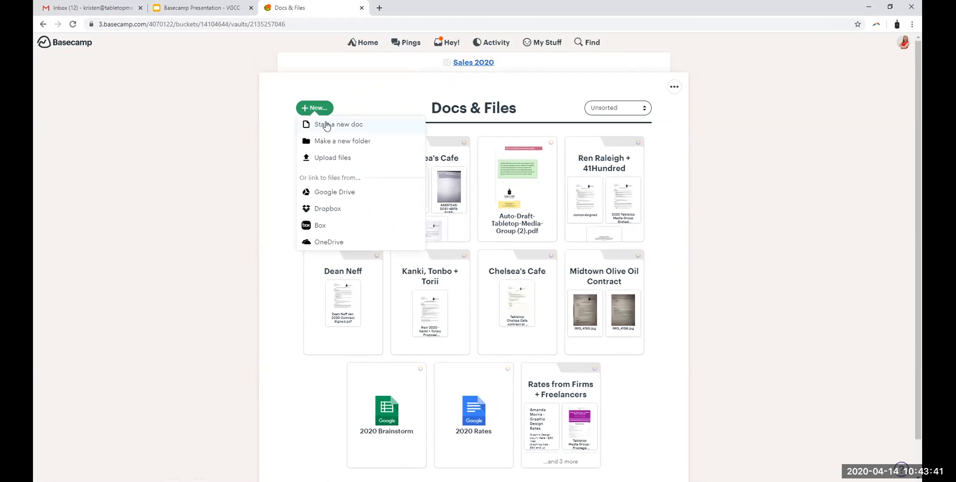
click(326, 125)
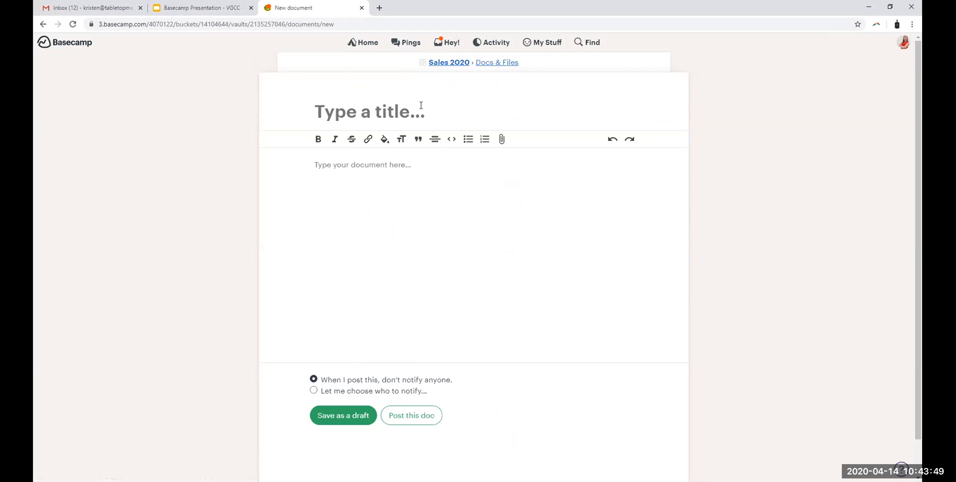
text(Template f)
key(BackSpace)
key(BackSpace)
key(BackSpace)
key(BackSpace)
key(BackSpace)
key(BackSpace)
key(BackSpace)
key(BackSpace)
key(BackSpace)
key(BackSpace)
text(Phone template for how to )
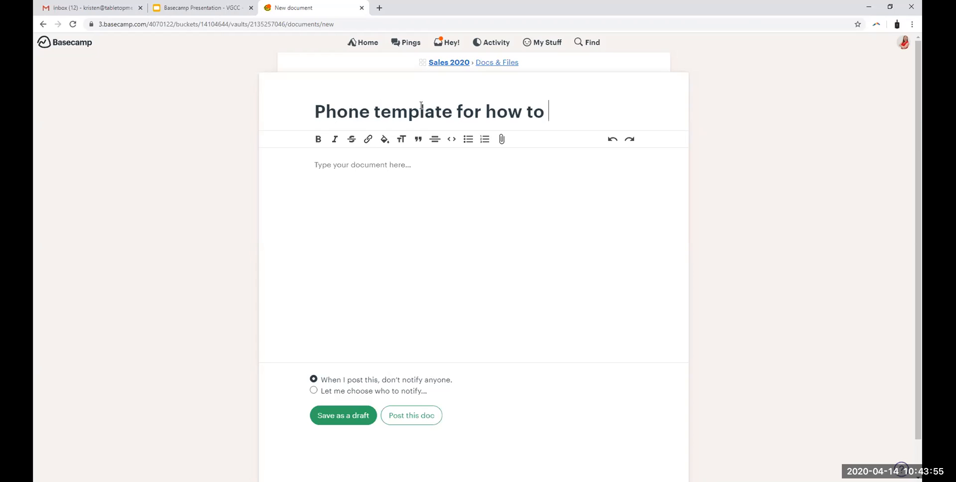
text(sell a client)
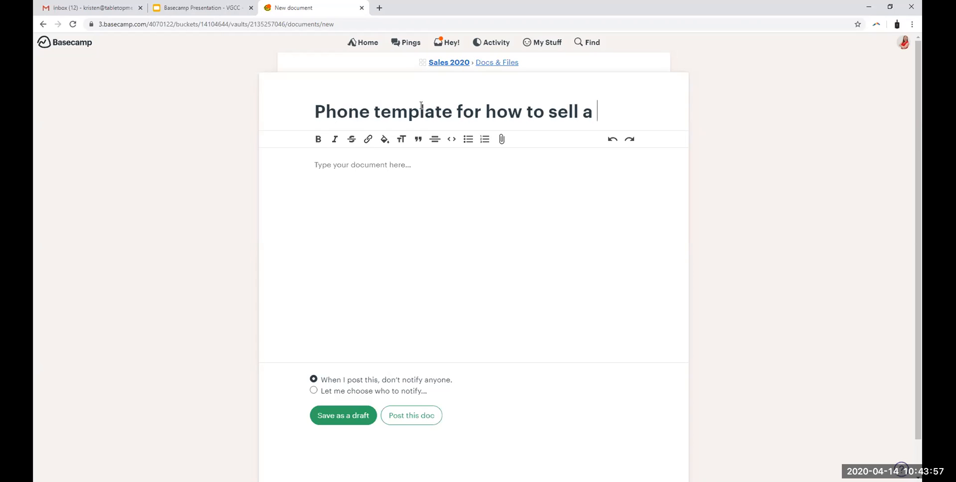
Step: Enter "template example" as the document's body text and format it bold and italic
click(454, 208)
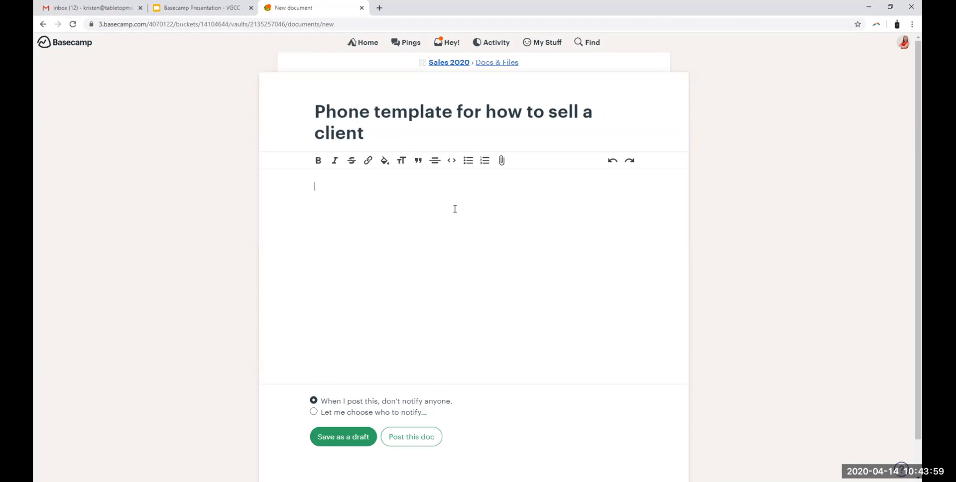
click(346, 118)
click(336, 186)
text(template example)
drag(390, 192, 292, 186)
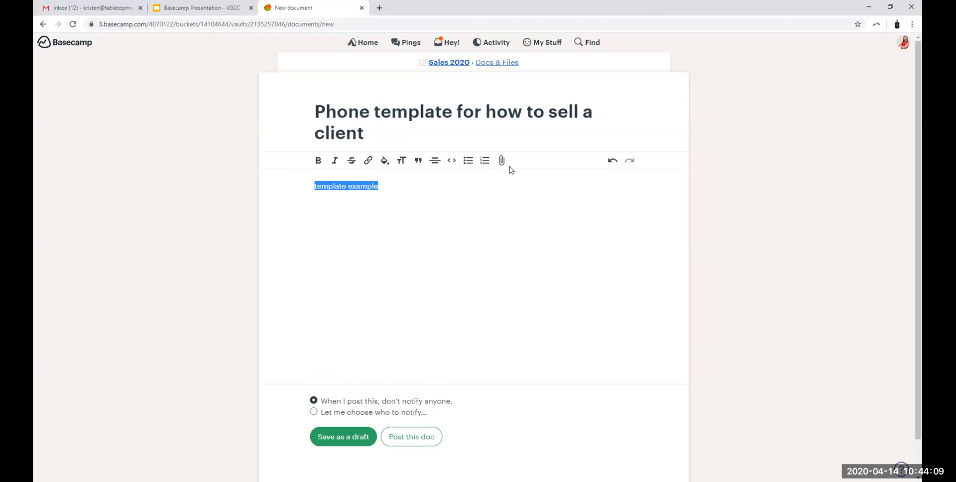
click(318, 160)
click(334, 160)
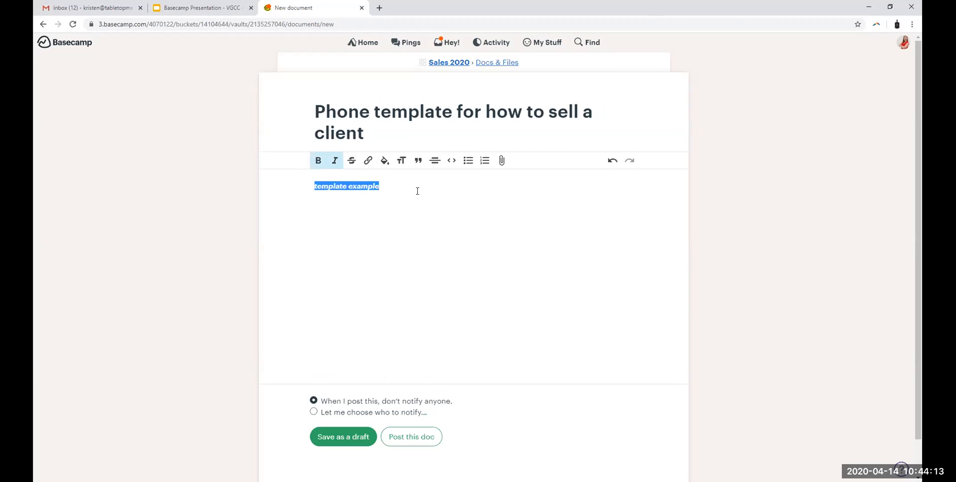
Step: Format "template example" as a heading, viewing the link and file attachment options without adding anything
click(418, 191)
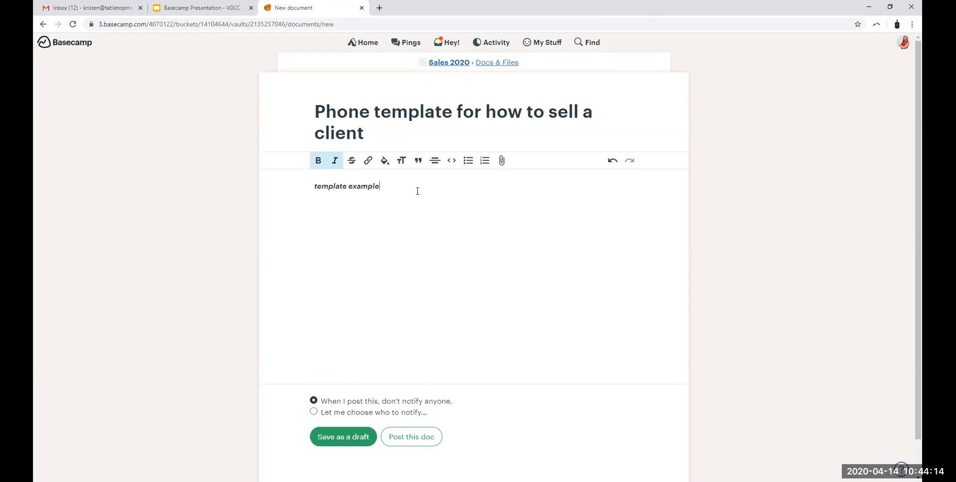
click(368, 161)
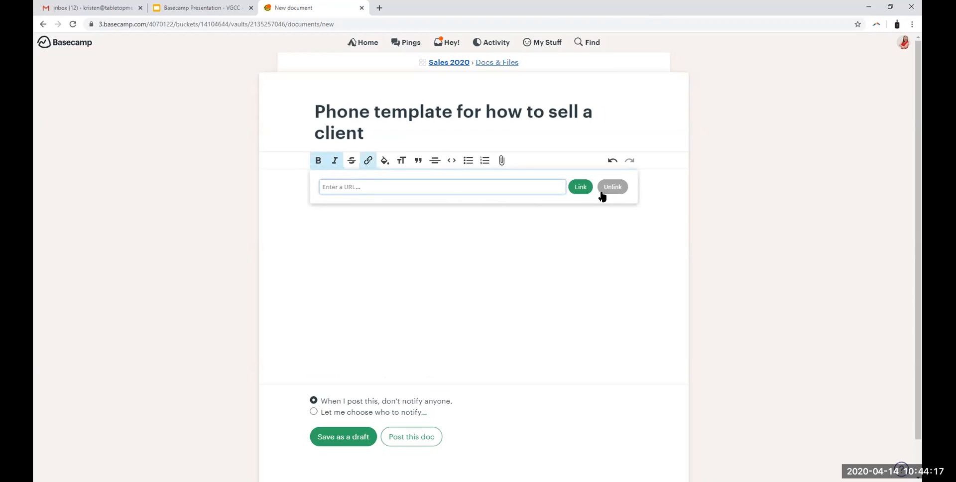
click(586, 237)
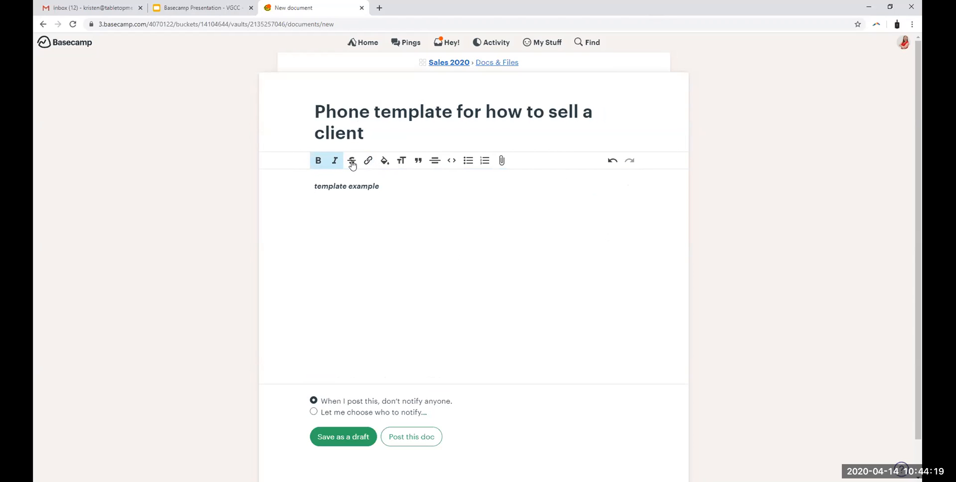
drag(393, 186, 313, 186)
click(406, 162)
click(400, 162)
click(399, 162)
click(400, 161)
click(488, 169)
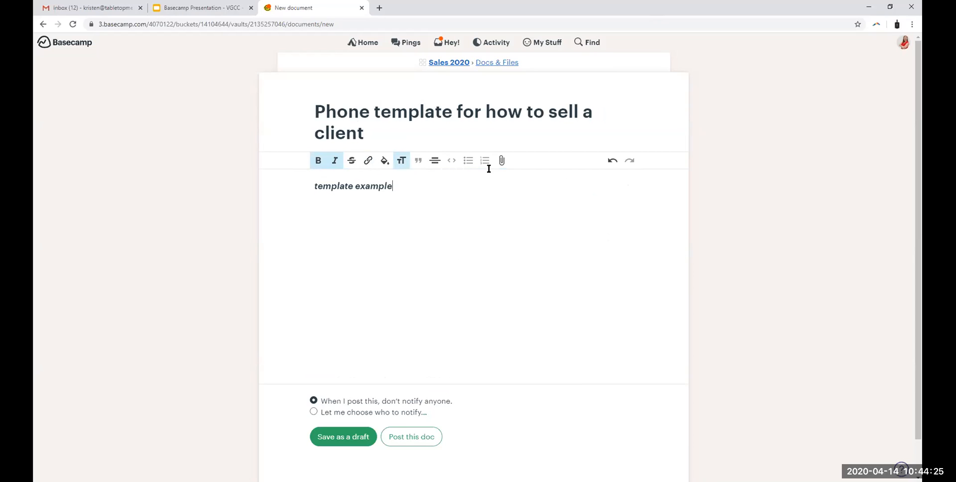
click(501, 160)
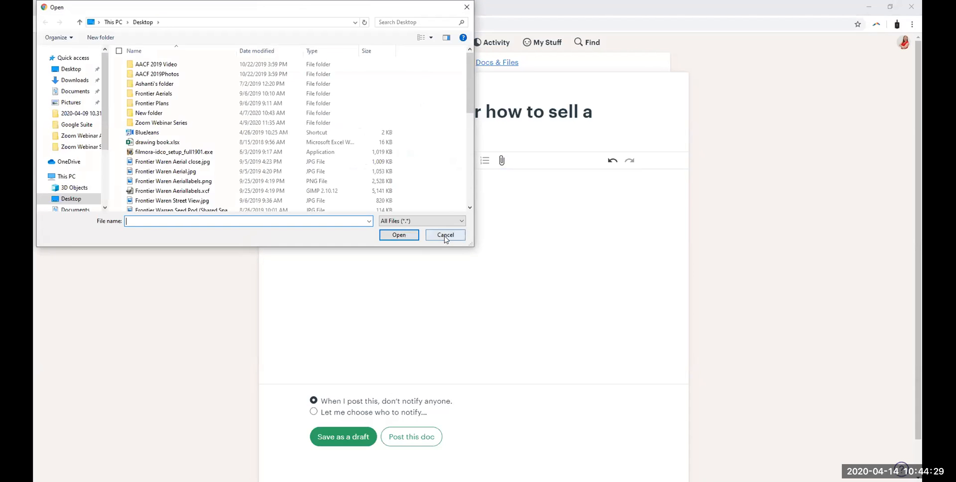
click(443, 235)
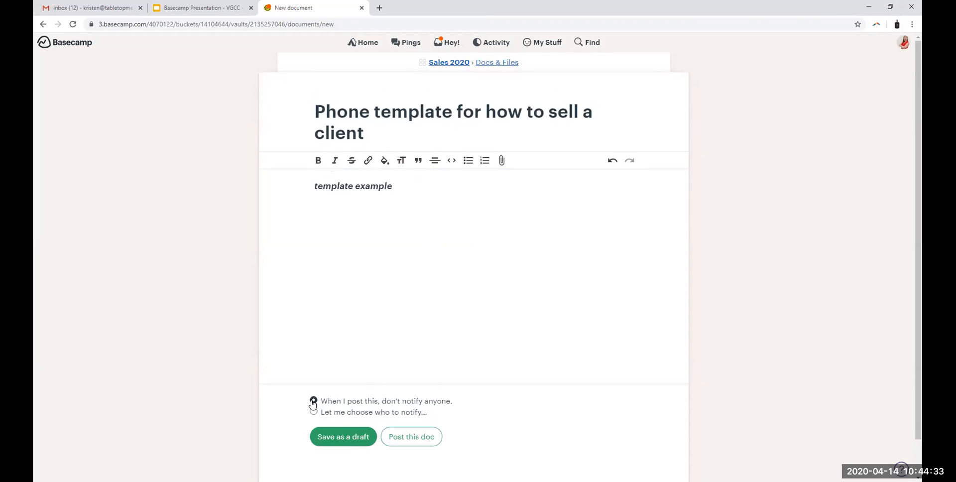
Step: Try notifying the other team member, switch back to notifying no one, and post the doc
click(313, 412)
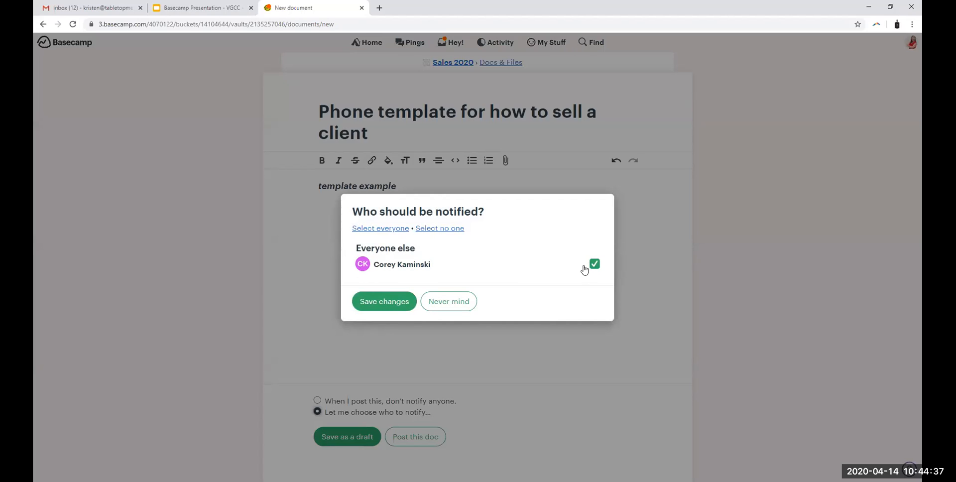
click(402, 302)
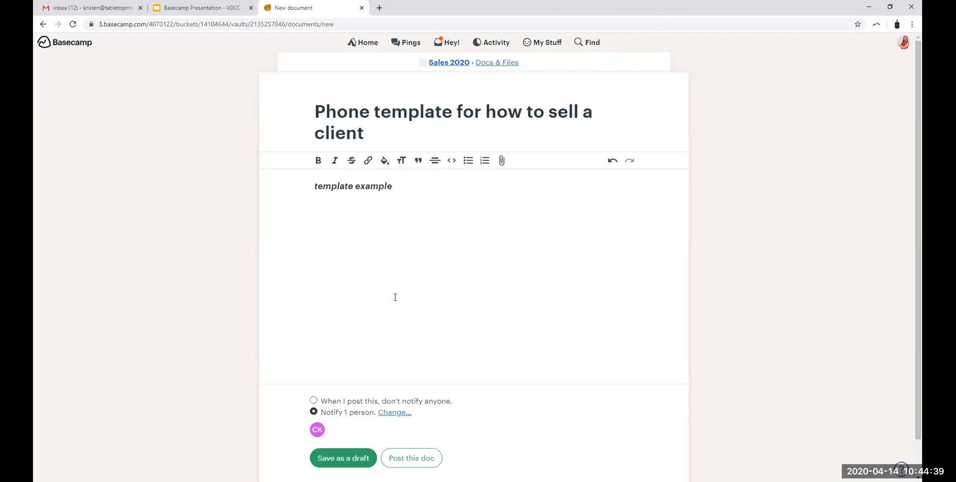
click(314, 400)
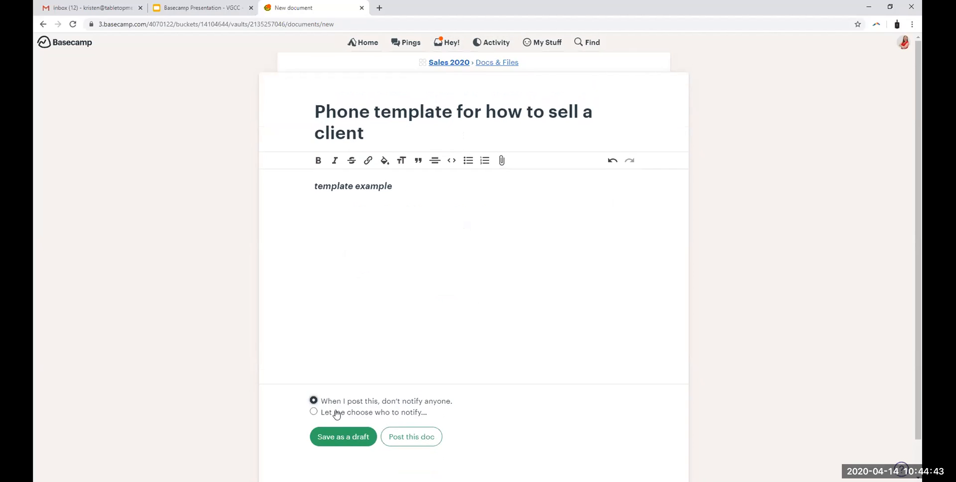
click(410, 438)
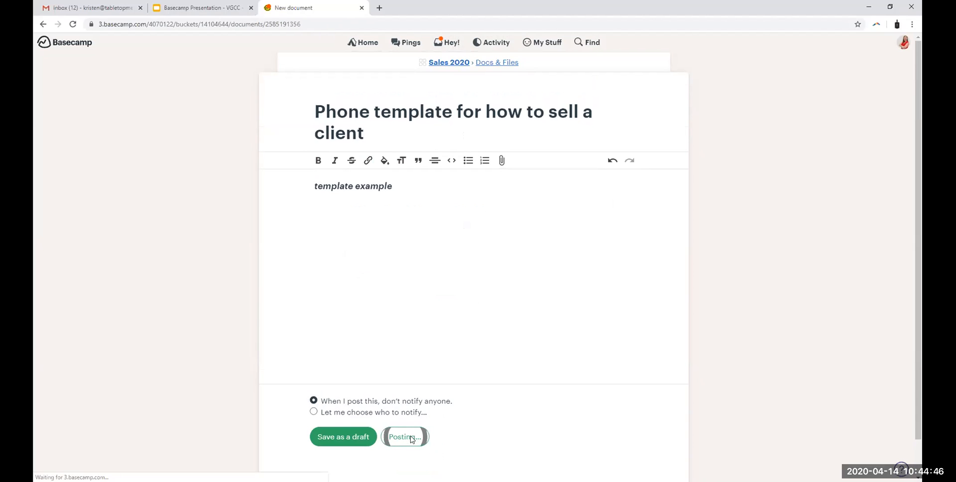
Step: Return to the Sales 2020 page, go back into Docs & Files and open the posted phone template doc
click(504, 61)
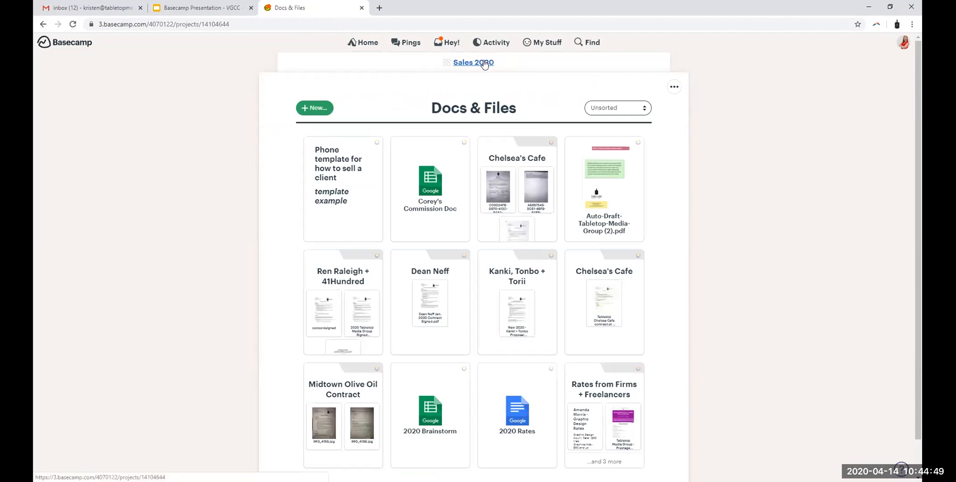
click(484, 63)
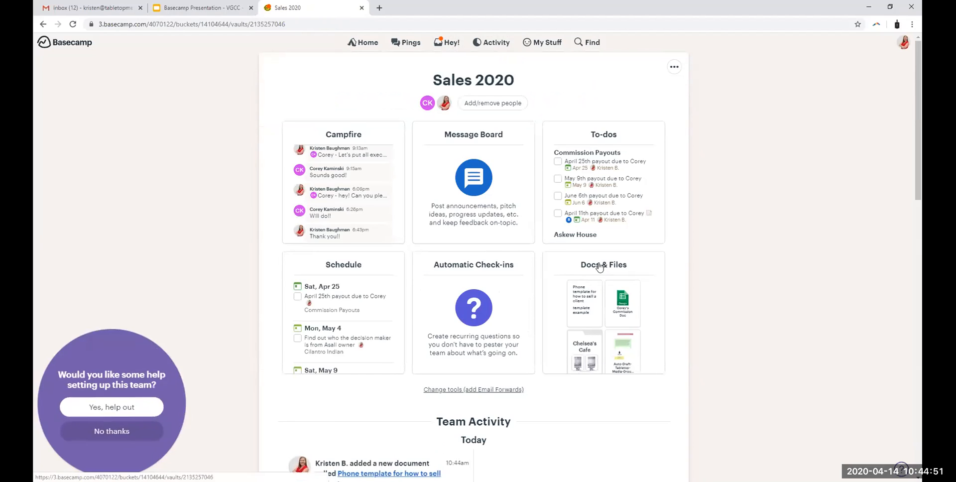
click(599, 267)
scroll(589, 272, down, 1)
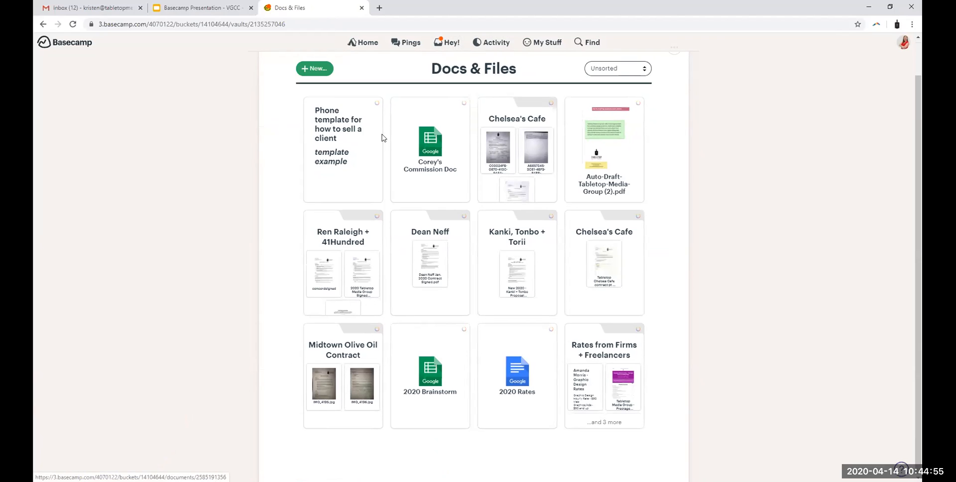
click(338, 128)
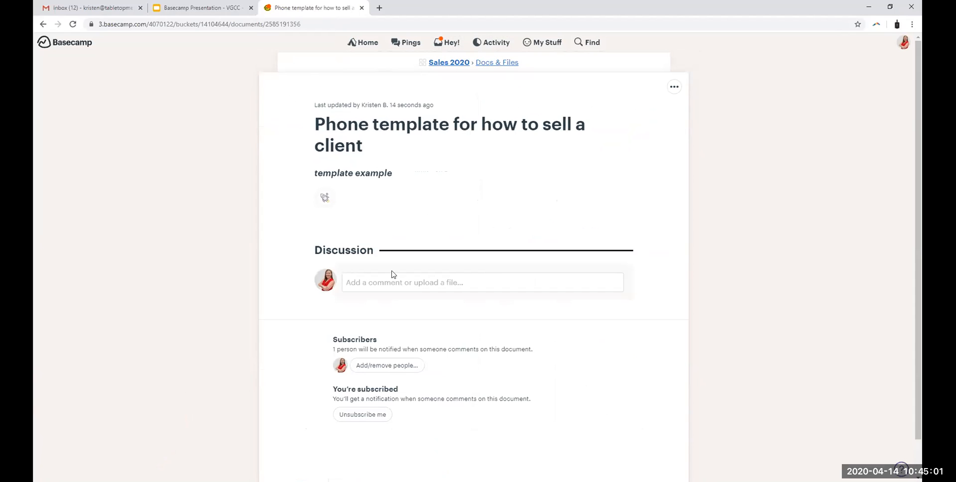
Step: Draft a comment on the doc that mentions the team member and asks "what do you think of this template?"
click(381, 283)
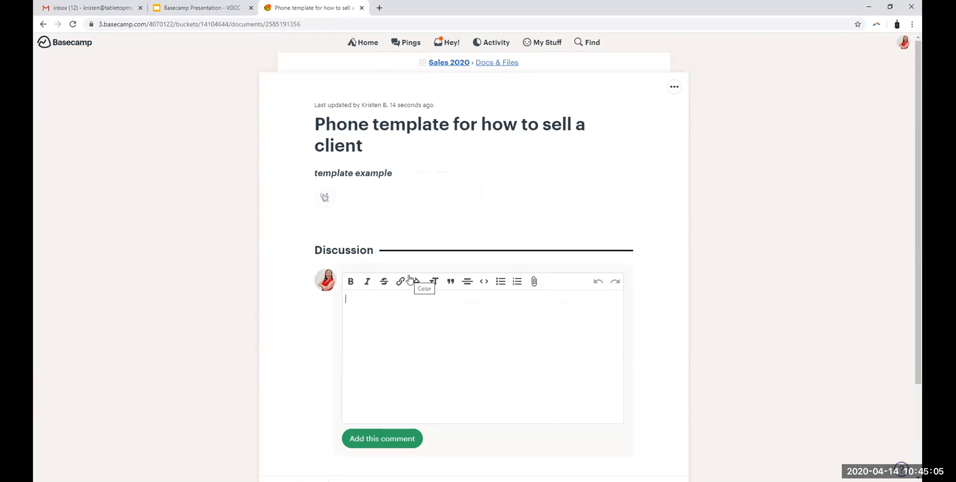
text(@c)
key(Return)
text(- what do you think)
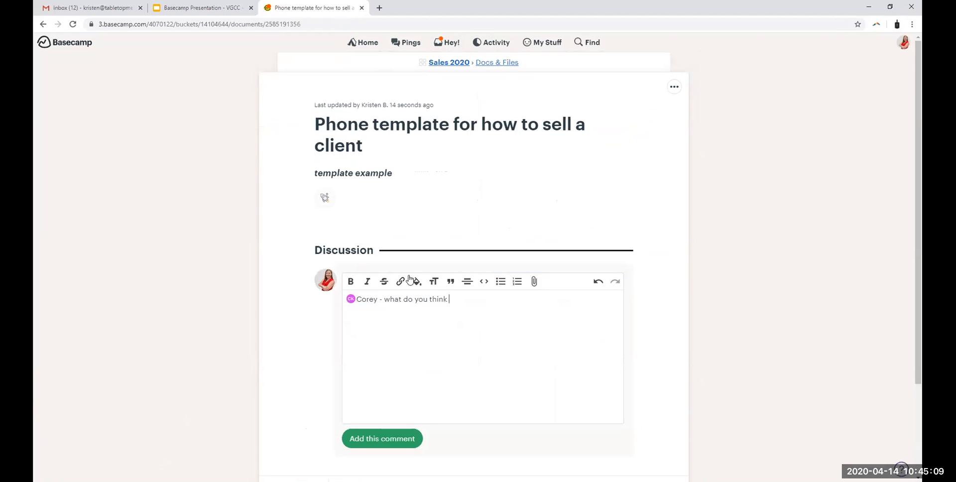
text( of this template?)
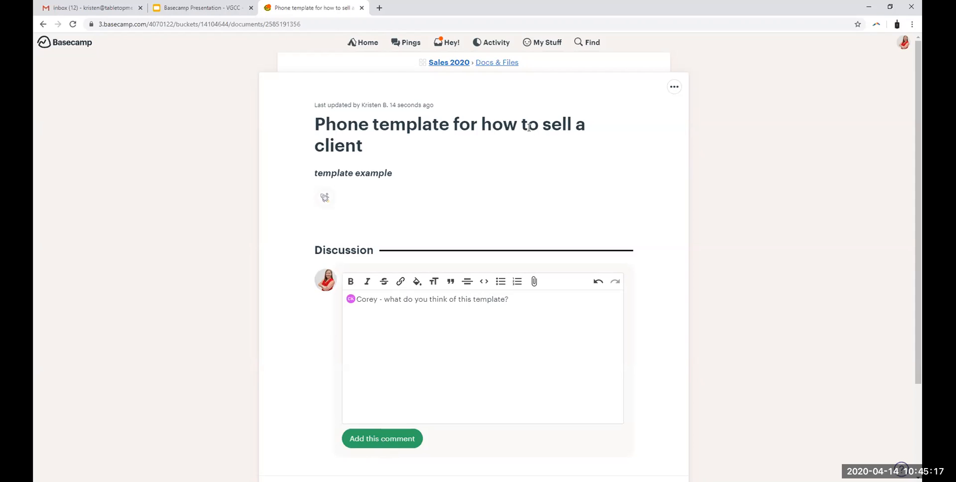
Step: Leave the comment unposted, reopen the phone template doc from Docs & Files and put it in the trash
click(496, 63)
click(338, 166)
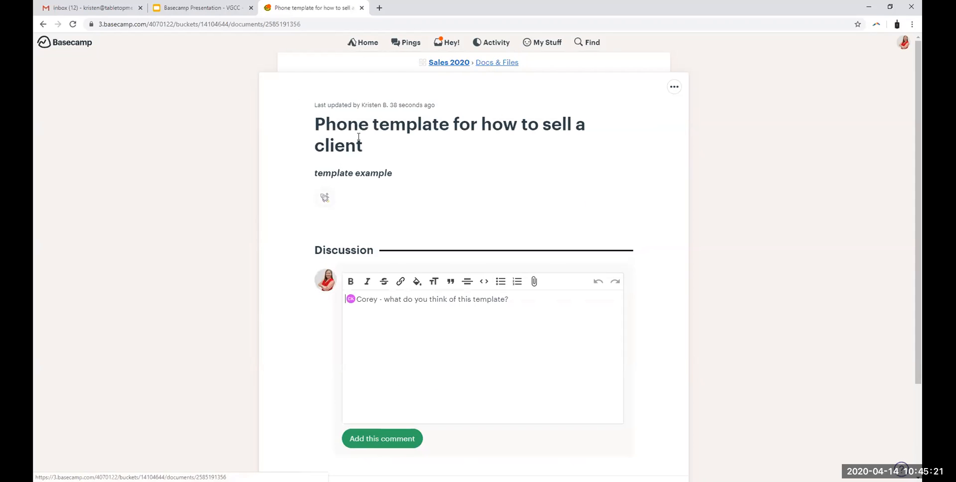
click(674, 88)
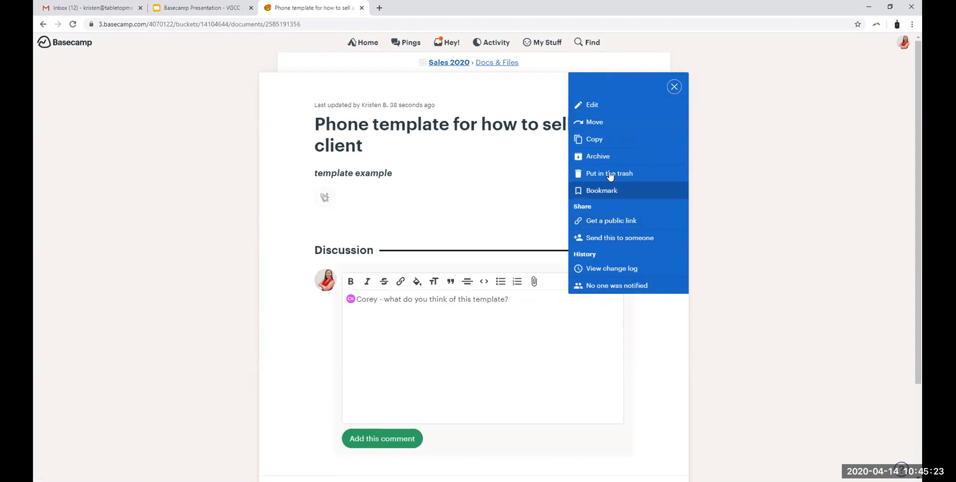
click(607, 173)
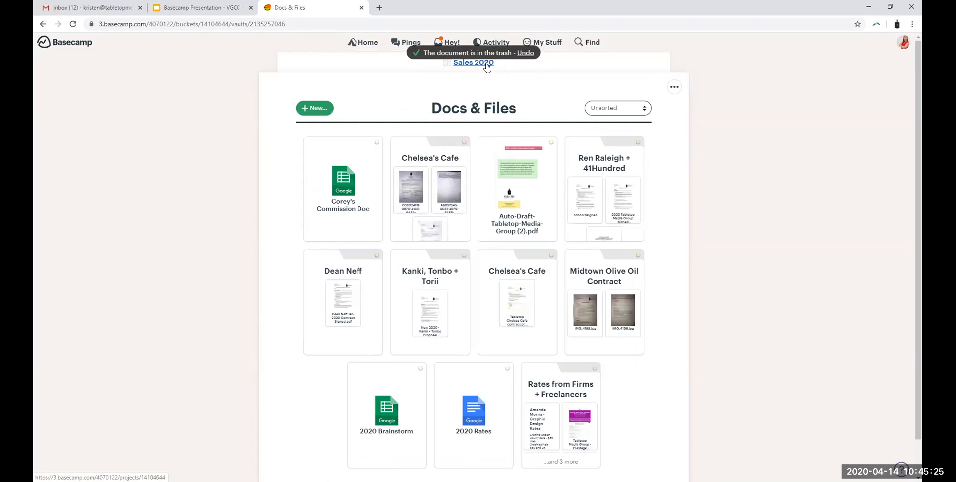
Step: Make a new folder named "Example 1" in Docs & Files and save it
click(321, 109)
click(393, 93)
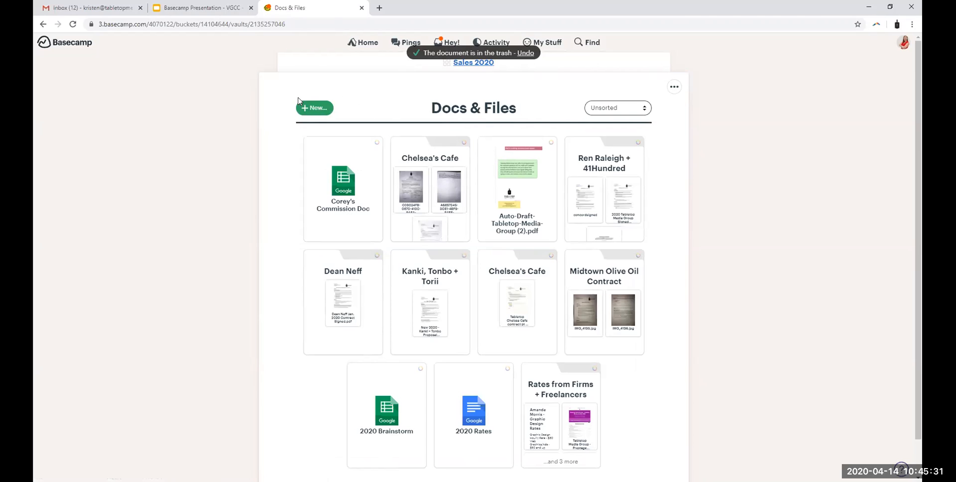
click(314, 108)
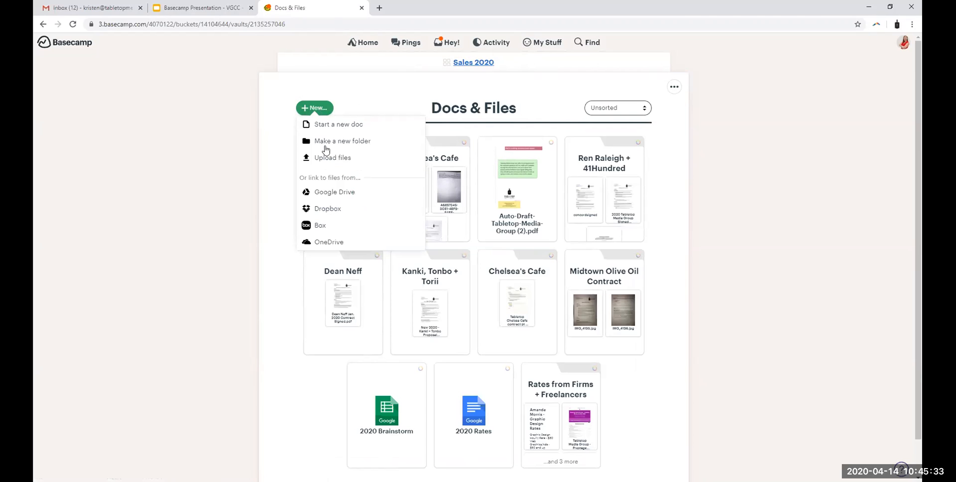
click(326, 144)
text(Example 1)
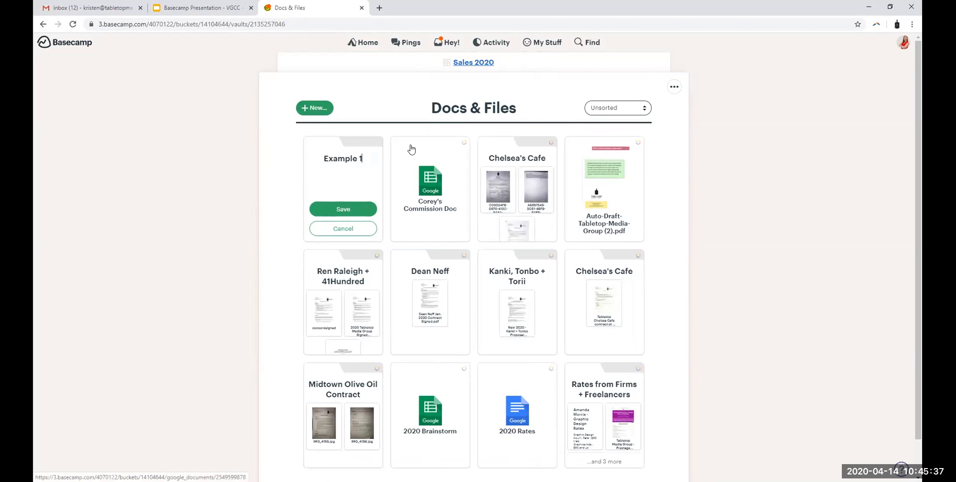
click(342, 208)
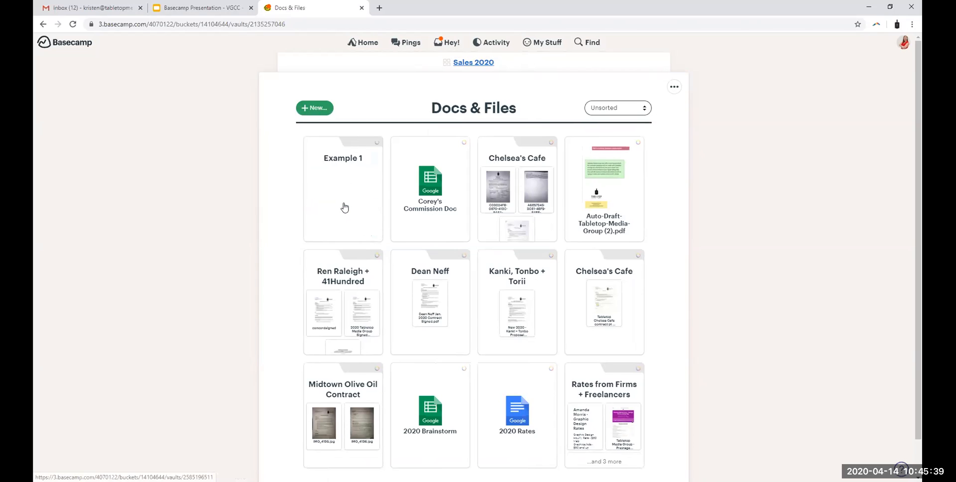
Step: Look through the new-item options inside the Example 1 folder, then return to Docs & Files and view the same options there
click(312, 109)
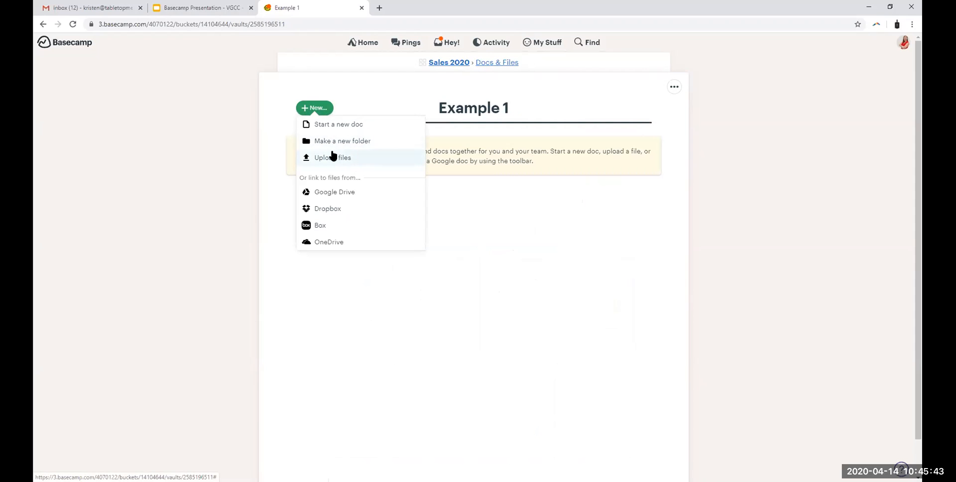
click(504, 64)
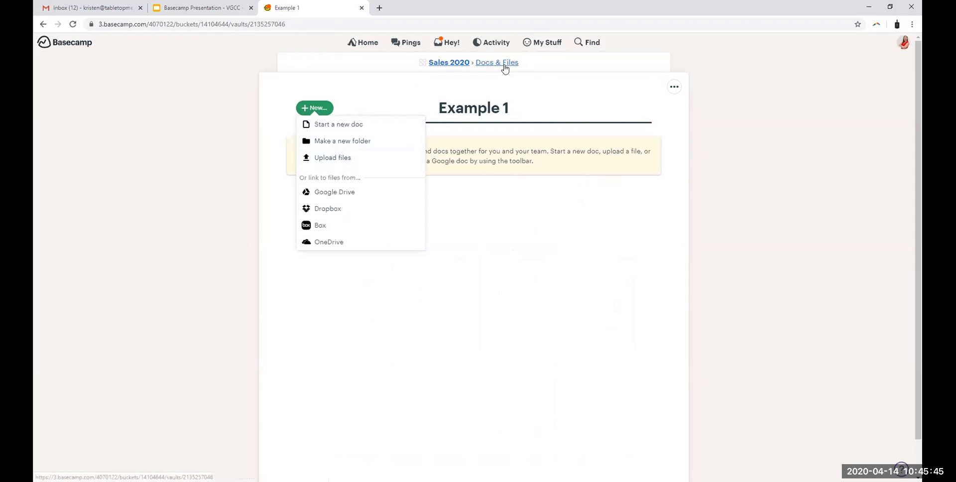
click(320, 109)
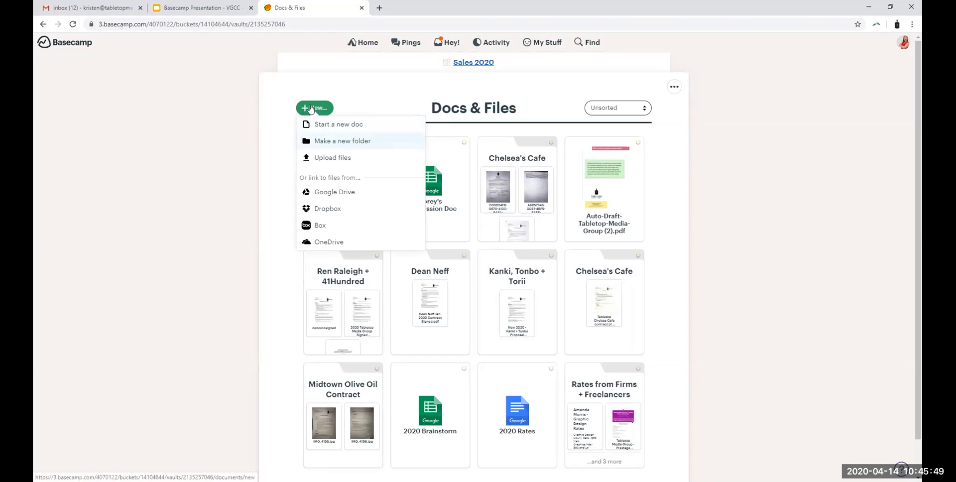
click(371, 88)
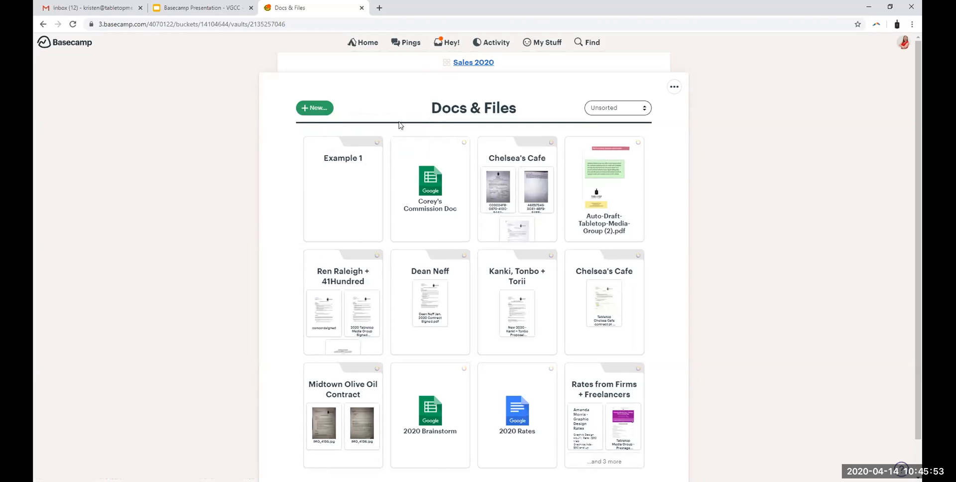
Step: Upload Frontier Waren Aerial close.jpg, Frontier Waren Aerial.jpg, Frontier Waren Aeriallabels.png and FWbuilding 3.png from the Desktop into the Example 1 folder
click(340, 189)
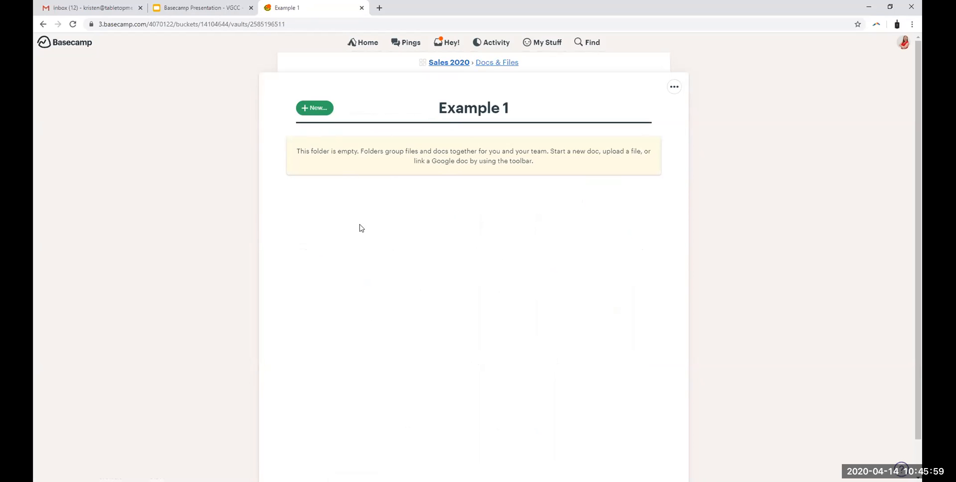
click(315, 107)
click(347, 157)
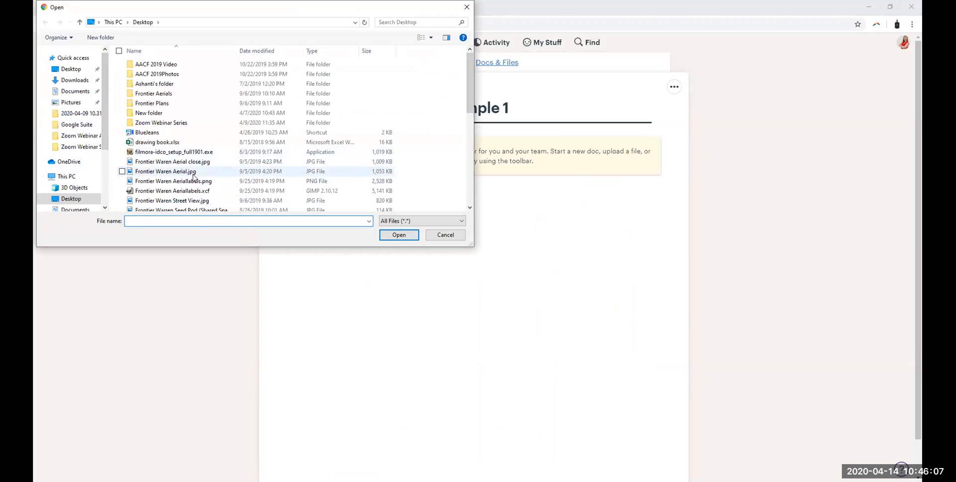
click(173, 161)
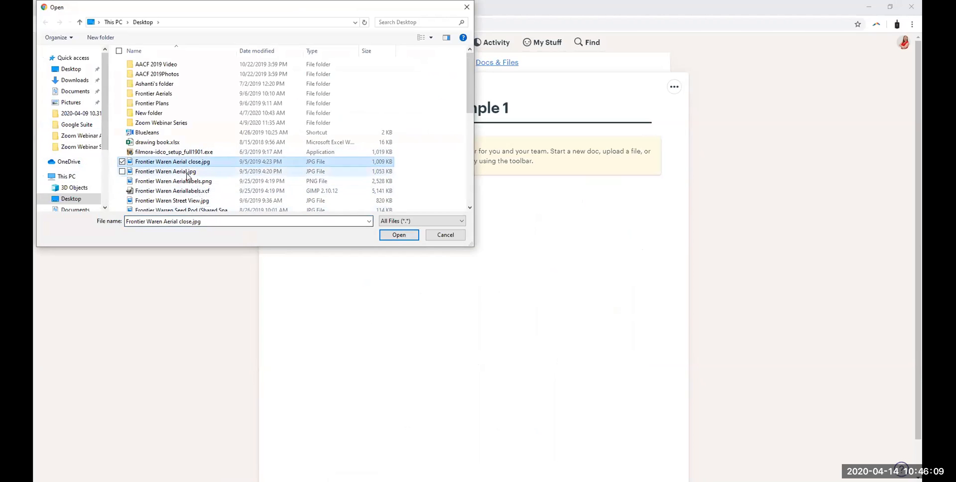
ctrl+click(169, 172)
ctrl+click(175, 182)
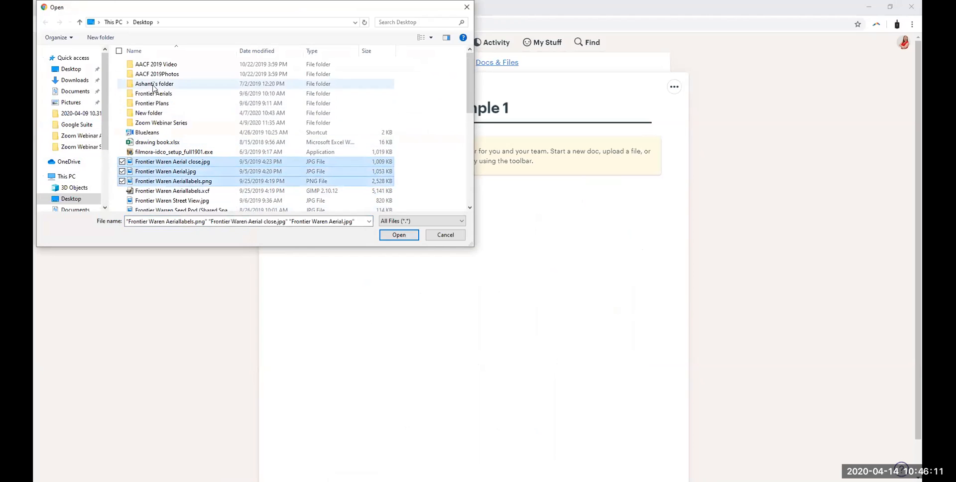
scroll(204, 192, down, 4)
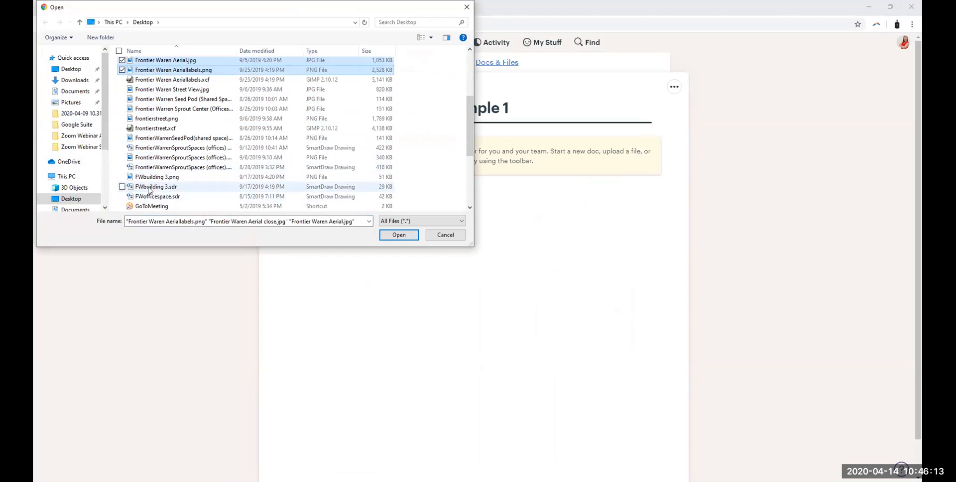
ctrl+click(172, 177)
click(403, 235)
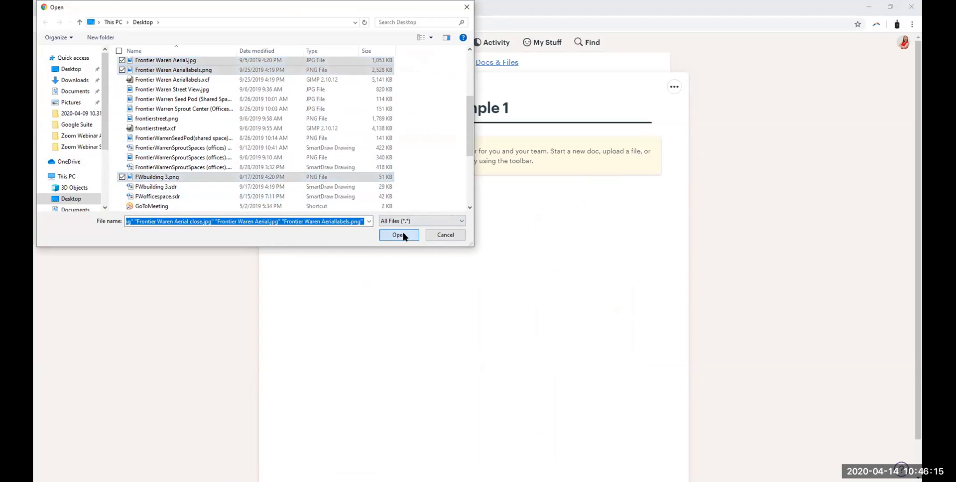
Step: Review the pending uploads and add the note "xyz" to Frontier Waren Aerial close.jpg
scroll(597, 240, up, 2)
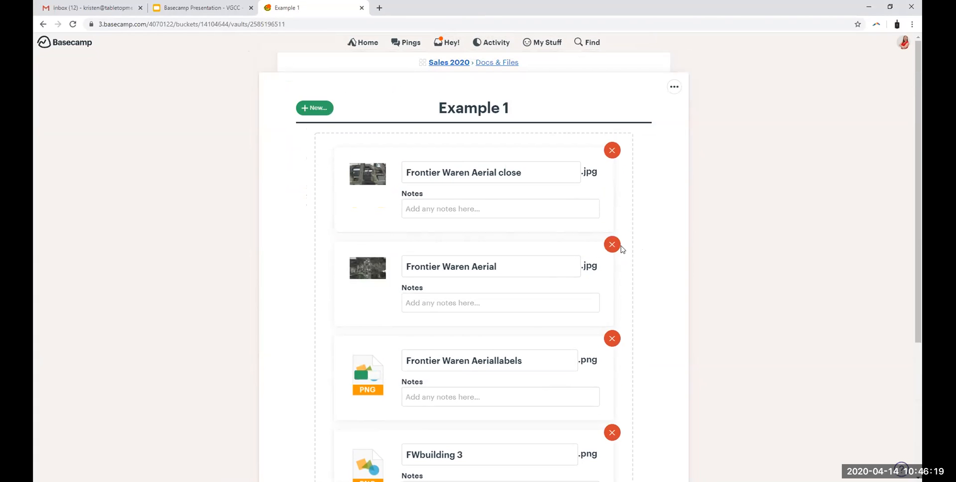
scroll(518, 347, down, 1)
scroll(517, 348, up, 1)
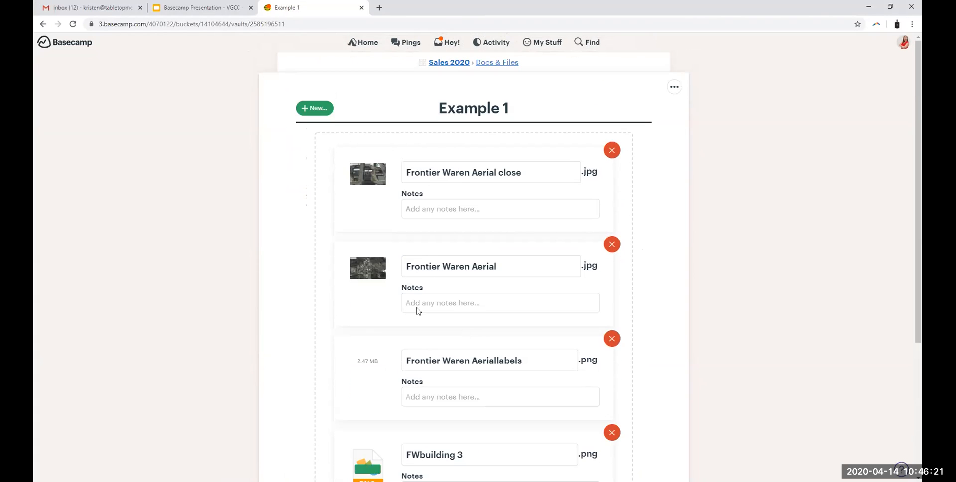
click(431, 210)
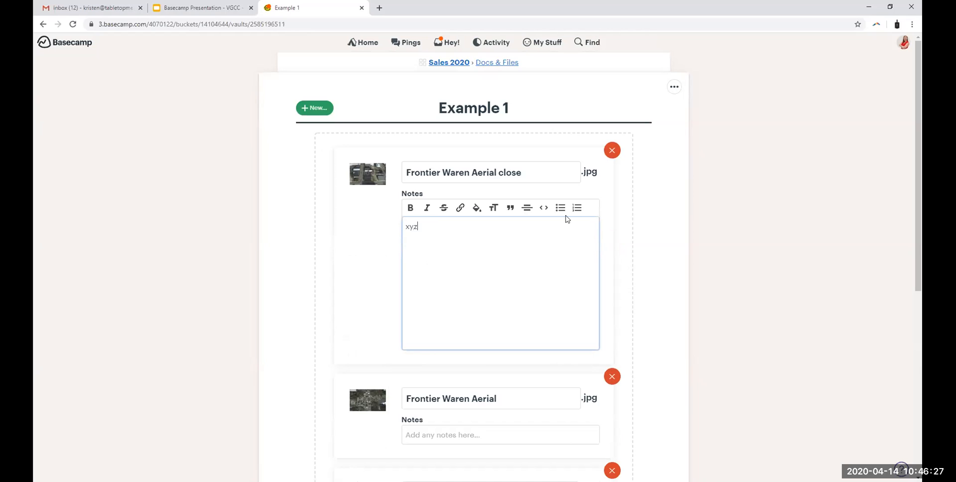
scroll(512, 224, down, 1)
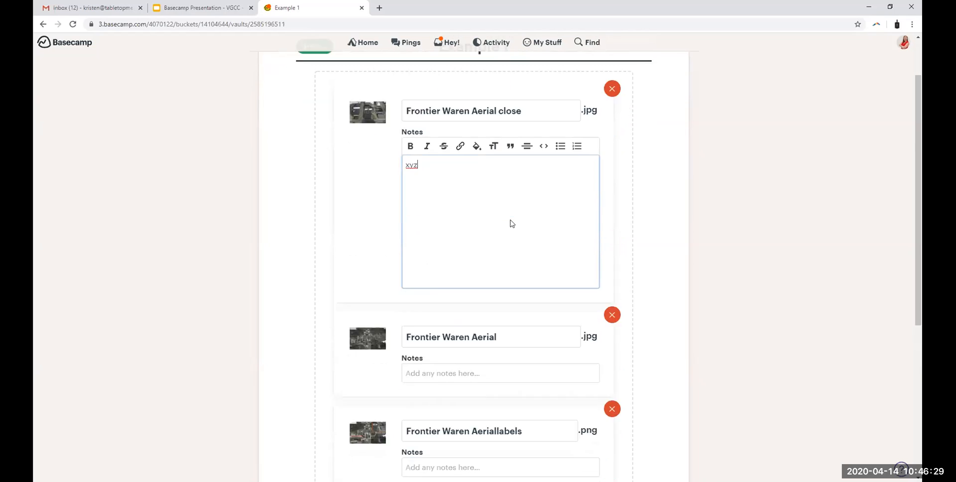
Step: Try notifying the other team member about the uploads, switch back to notifying no one, and post the files to the project
scroll(512, 223, down, 5)
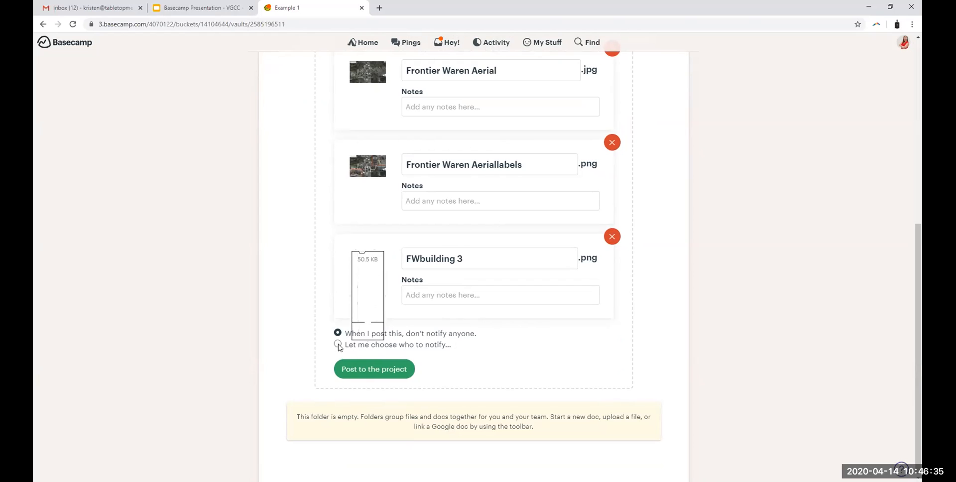
click(338, 345)
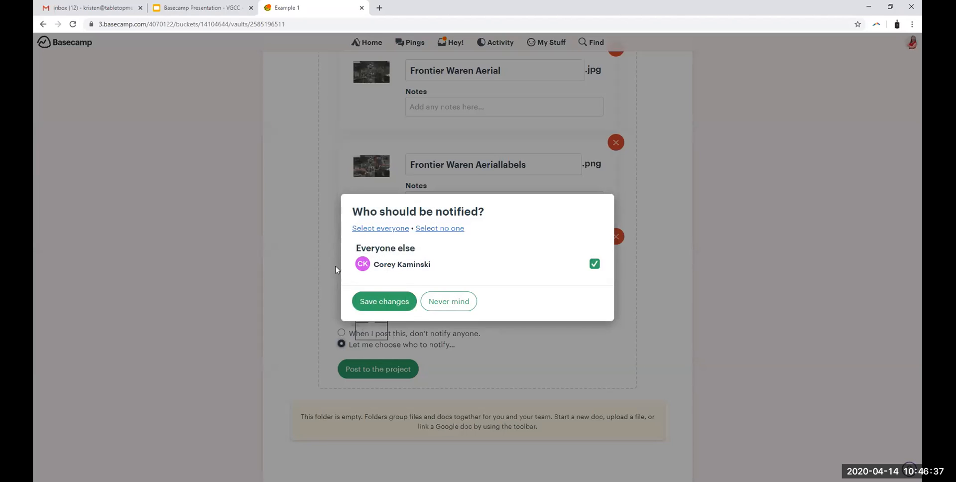
click(393, 301)
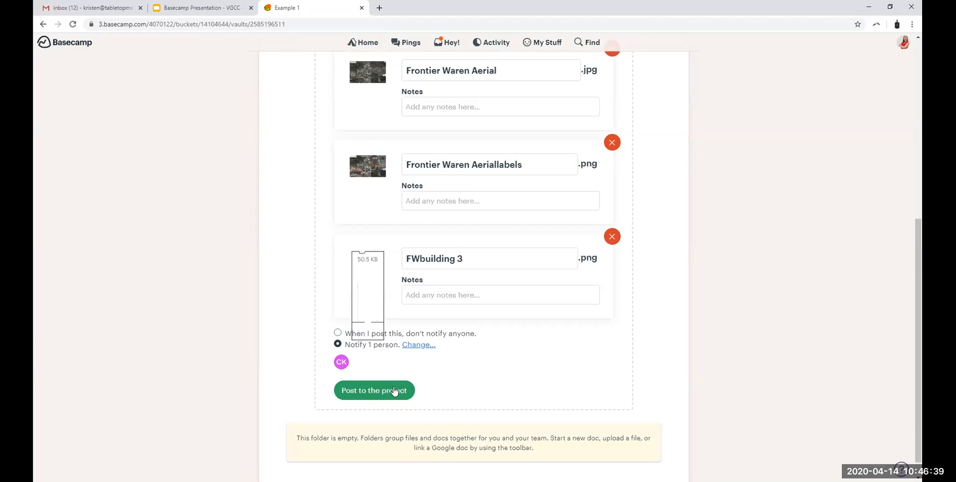
click(338, 333)
click(377, 369)
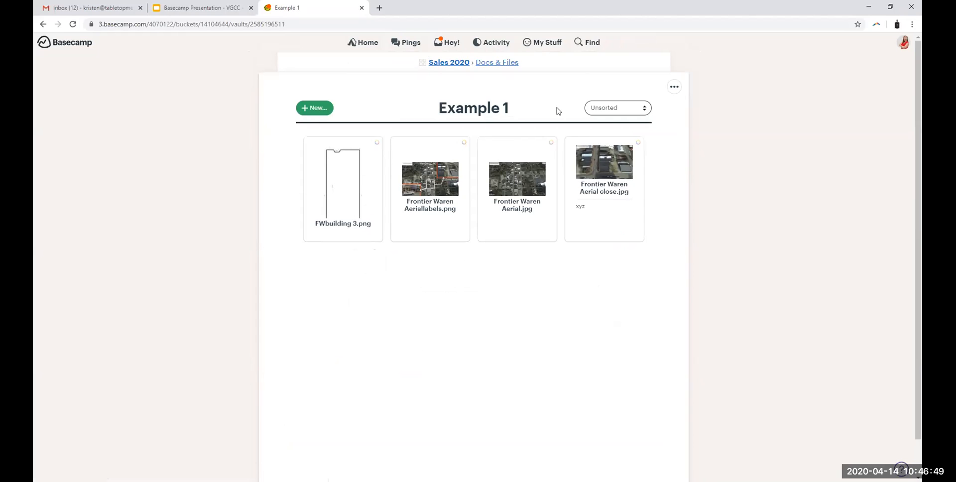
Step: Check the Example 1 folder's preview in Docs & Files and its uploaded files, then show the folder's options for adding items
click(500, 63)
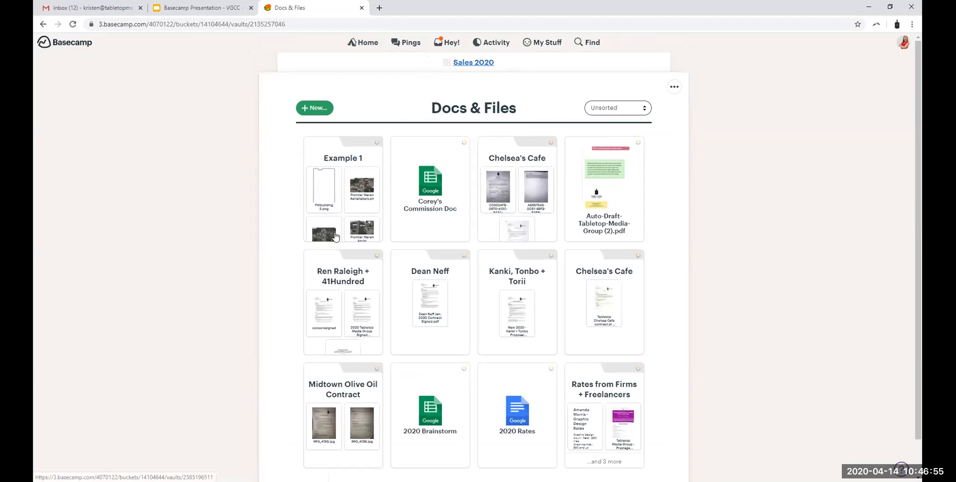
click(321, 159)
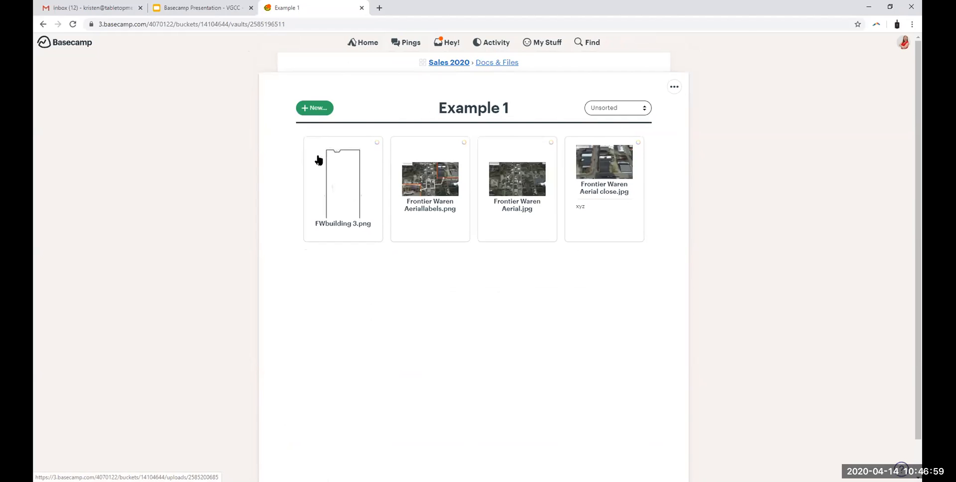
click(500, 63)
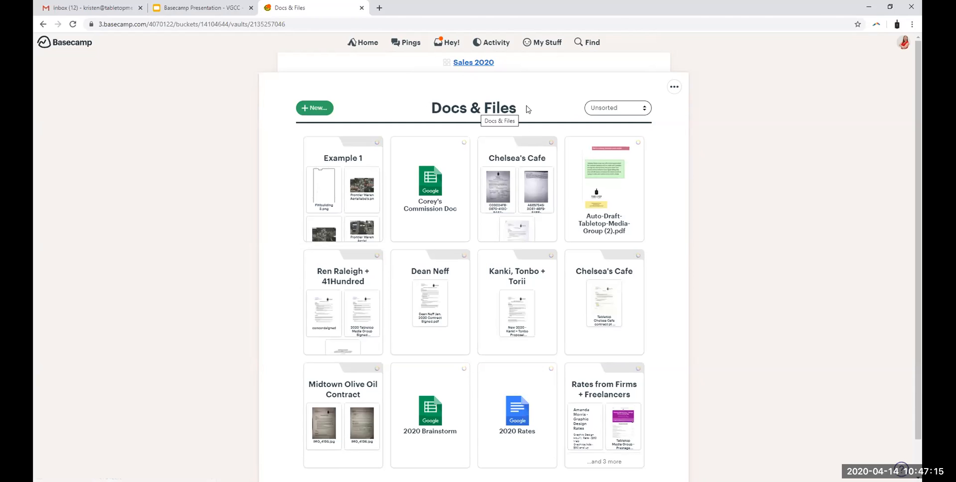
click(343, 158)
click(318, 109)
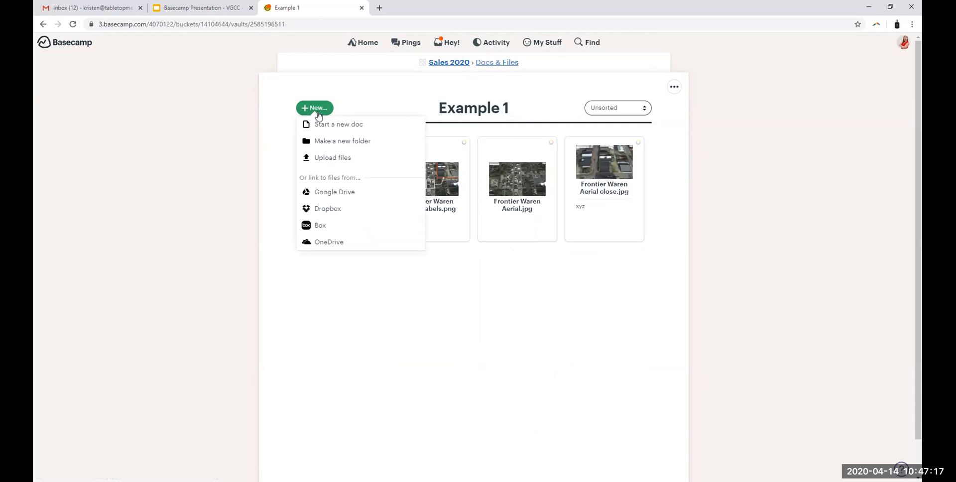
Step: Switch to Gmail, go to Google Docs from its app launcher and open "Friends of Tabletop - Restaurant Staff Edition Questions"
click(94, 6)
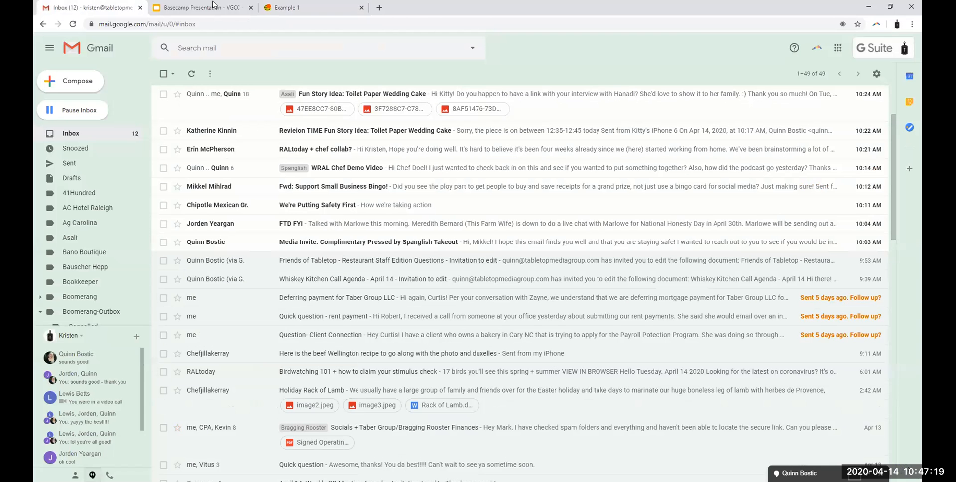
click(838, 48)
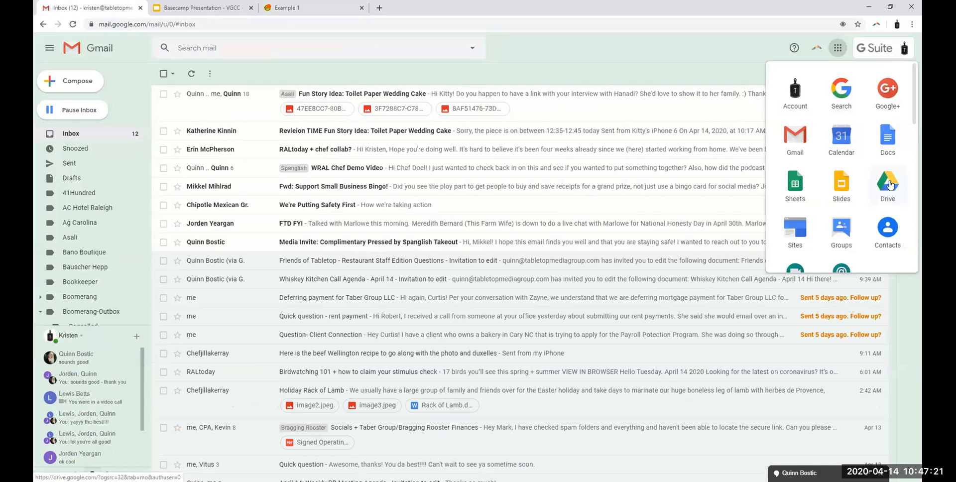
click(888, 159)
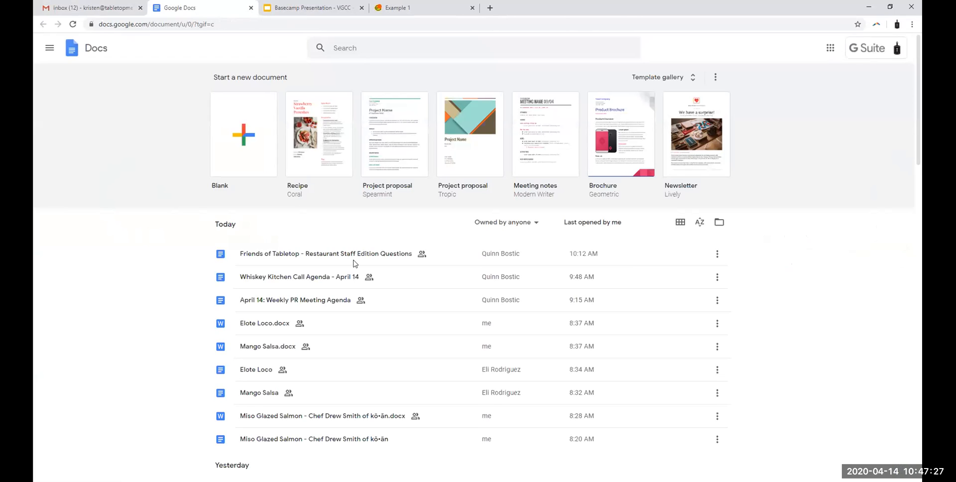
click(348, 252)
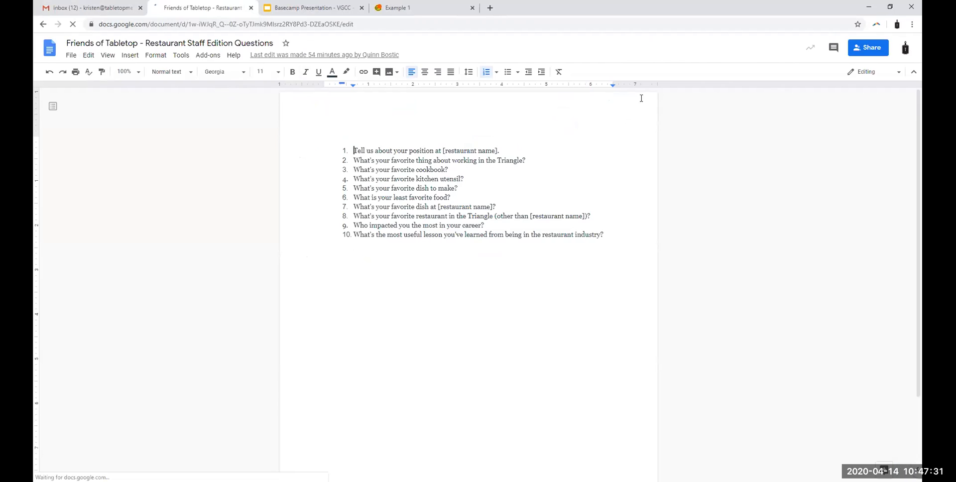
Step: Switch back to Basecamp and start linking a Google Drive file in the Example 1 folder
click(397, 7)
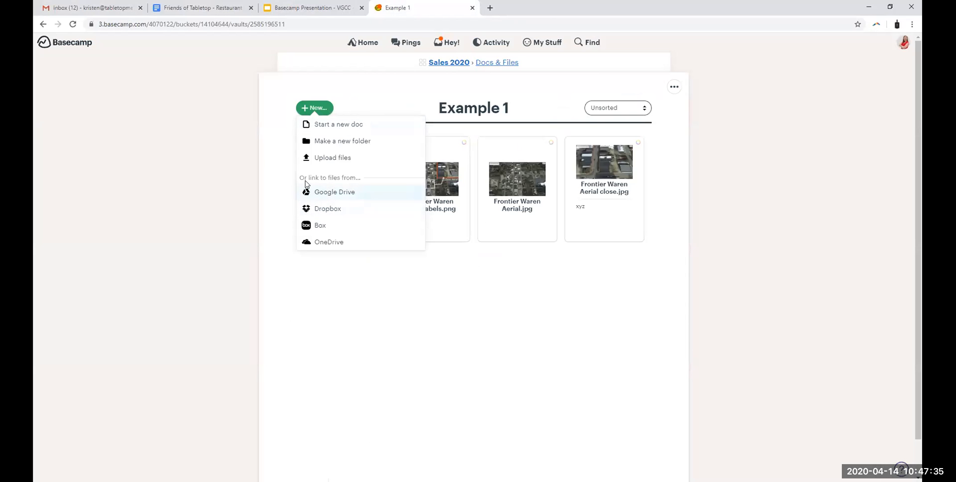
click(413, 91)
click(311, 109)
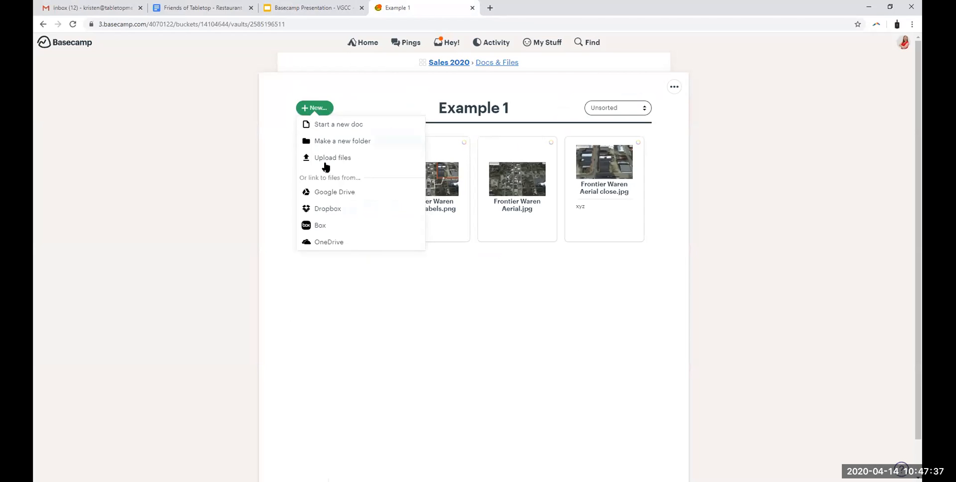
click(323, 196)
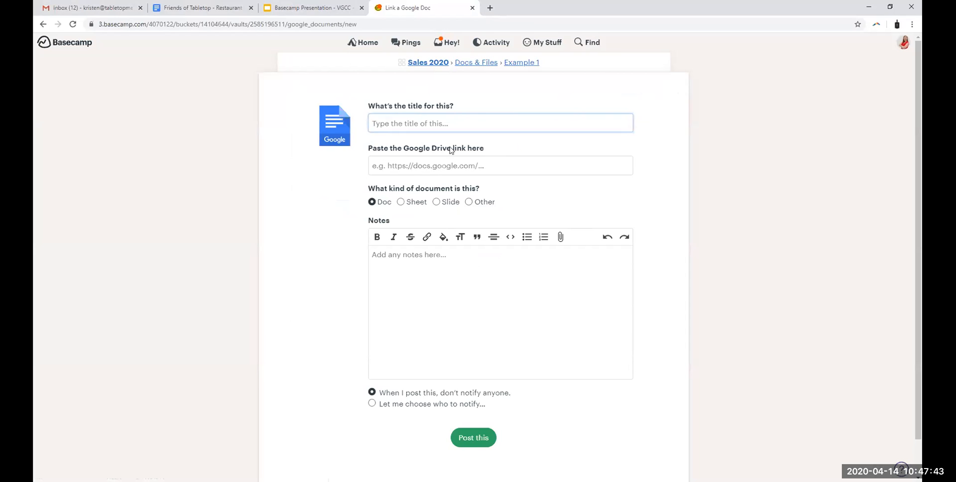
Step: Copy the link of the restaurant staff questions document in Google Docs and paste it as the Google Drive link in Basecamp
click(187, 4)
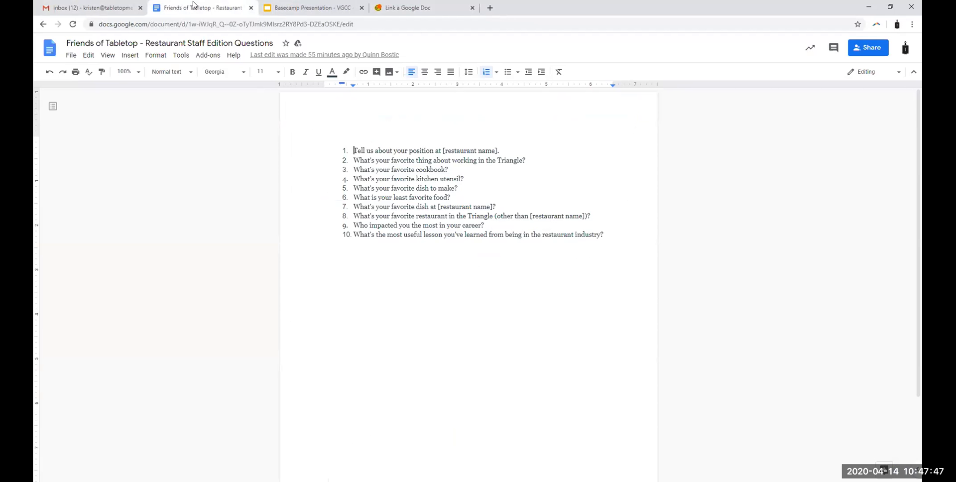
click(179, 22)
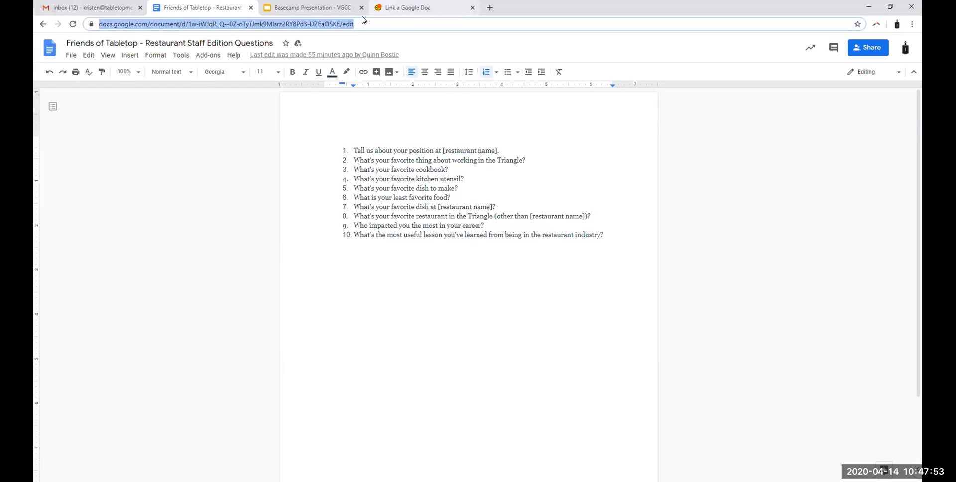
click(403, 8)
click(409, 165)
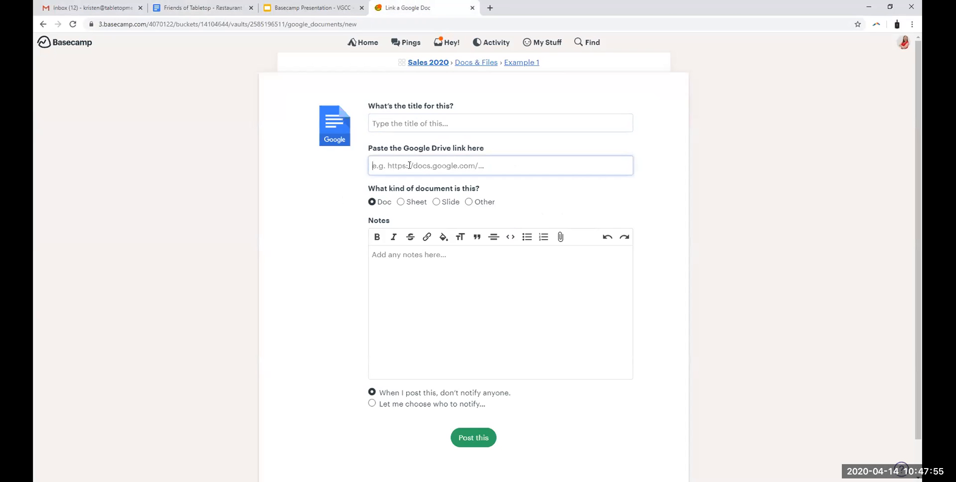
key(ctrl+v)
click(687, 205)
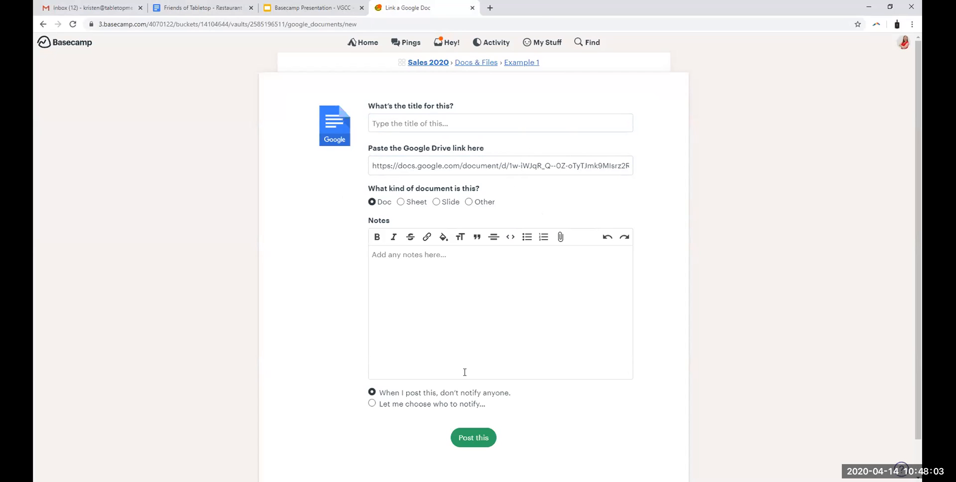
Step: Title the linked document "Blog Question", look at who could be notified, and cancel the notification choice
click(394, 122)
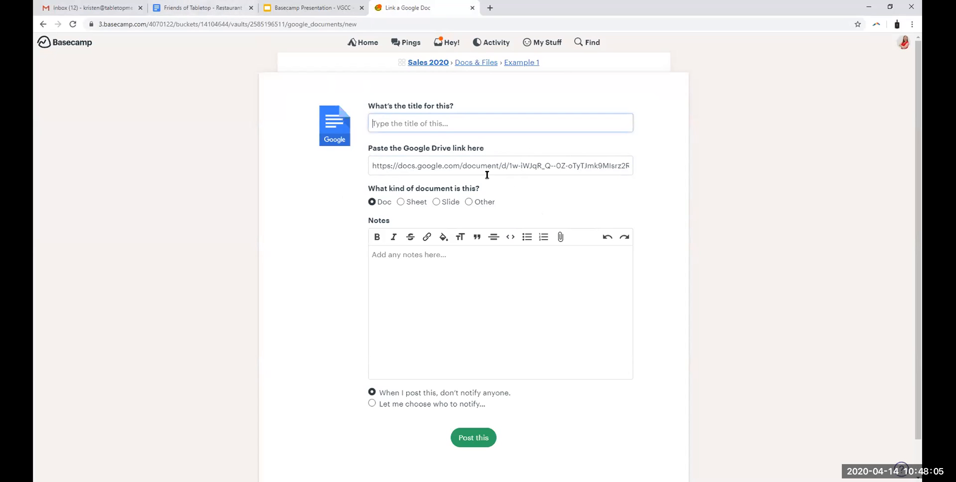
text(Blog Question)
click(442, 286)
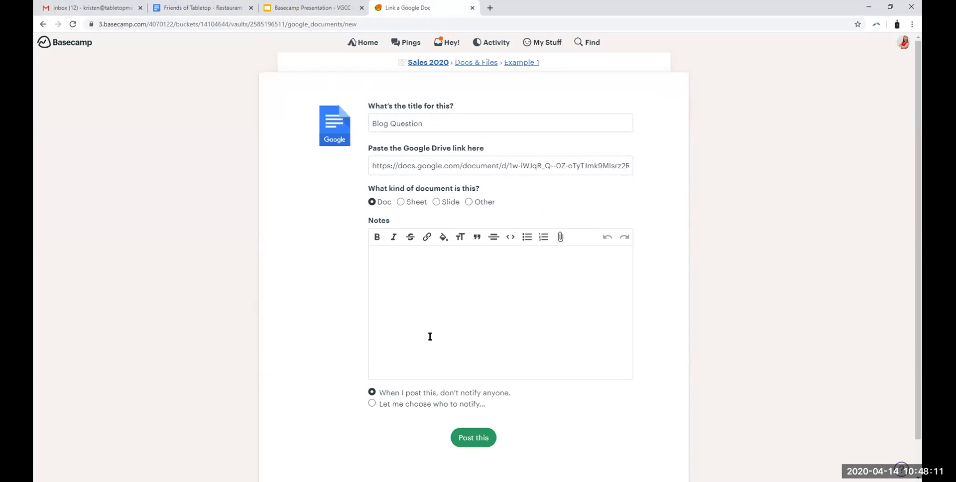
click(369, 404)
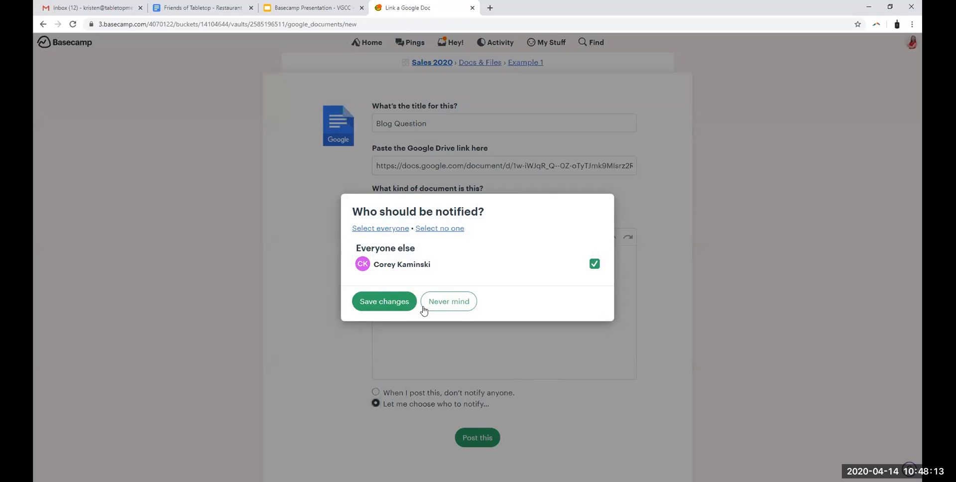
click(446, 305)
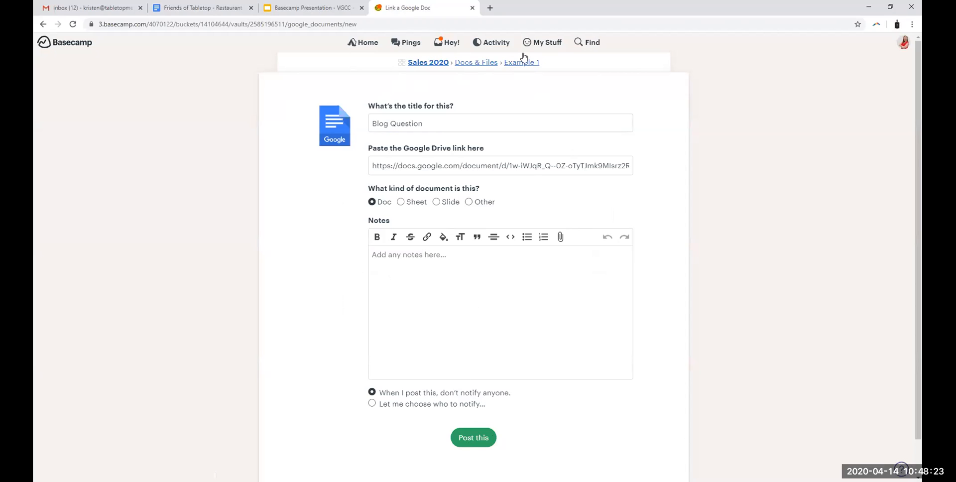
Step: Leave the link form unposted, look at the 2020 Rates linked document in Docs & Files, and return to the overview
click(483, 64)
scroll(525, 388, down, 1)
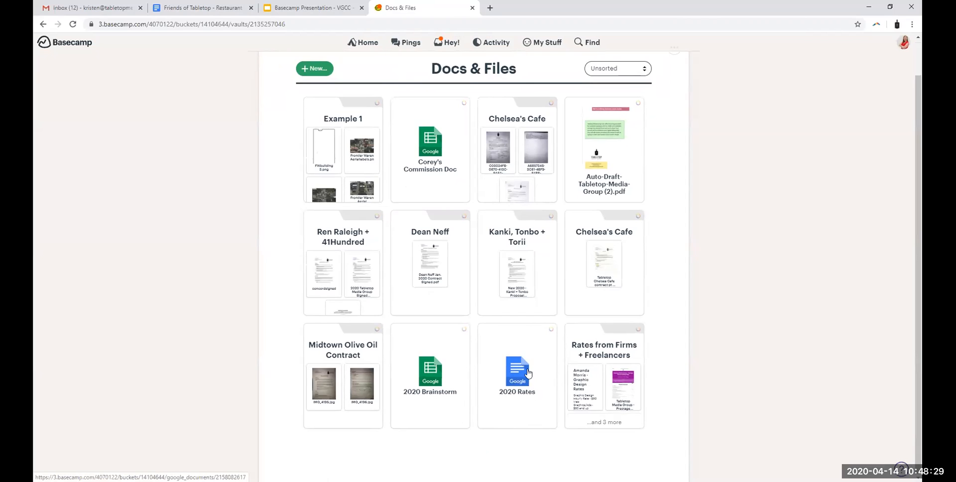
click(516, 381)
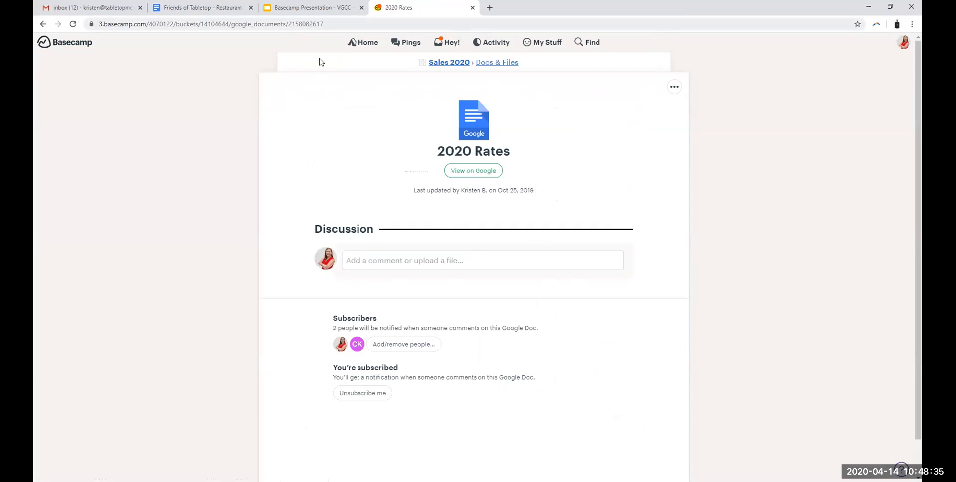
click(495, 64)
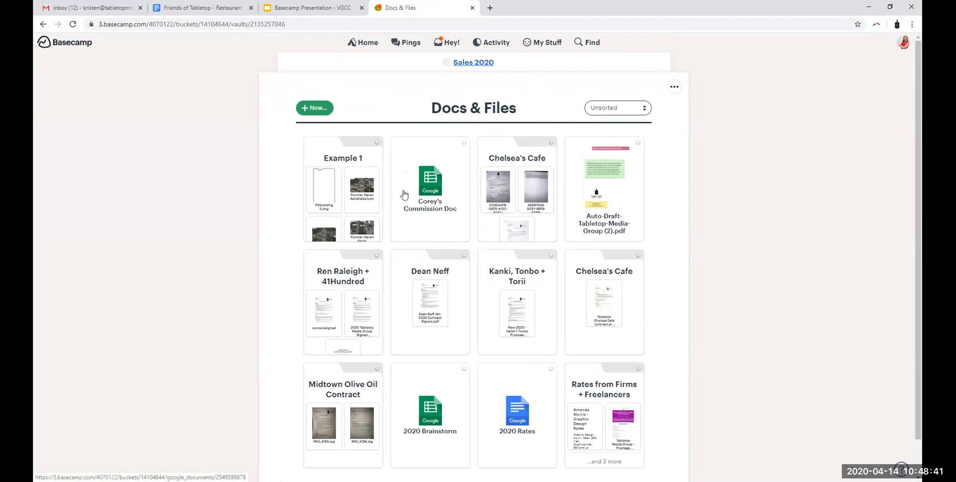
Step: Show the Docs & Files options for creating, uploading and linking items, close them, and look over the stored items
click(322, 111)
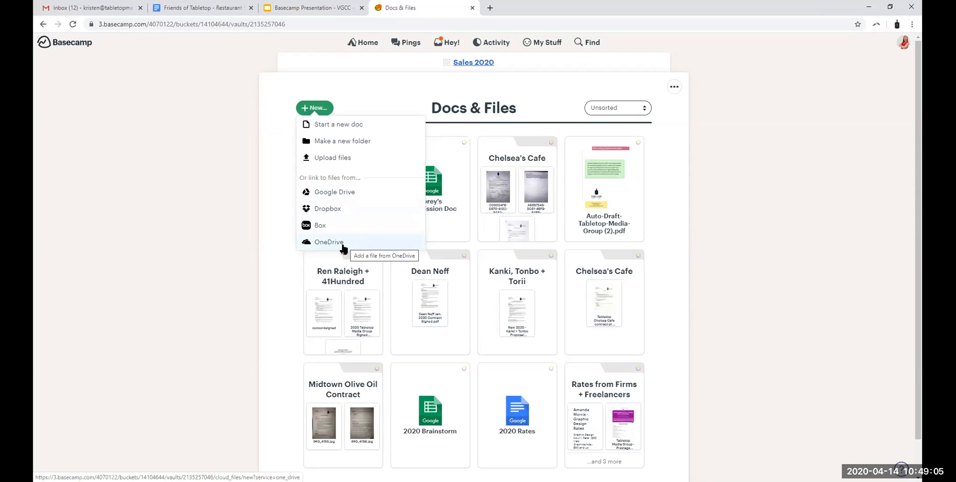
click(863, 158)
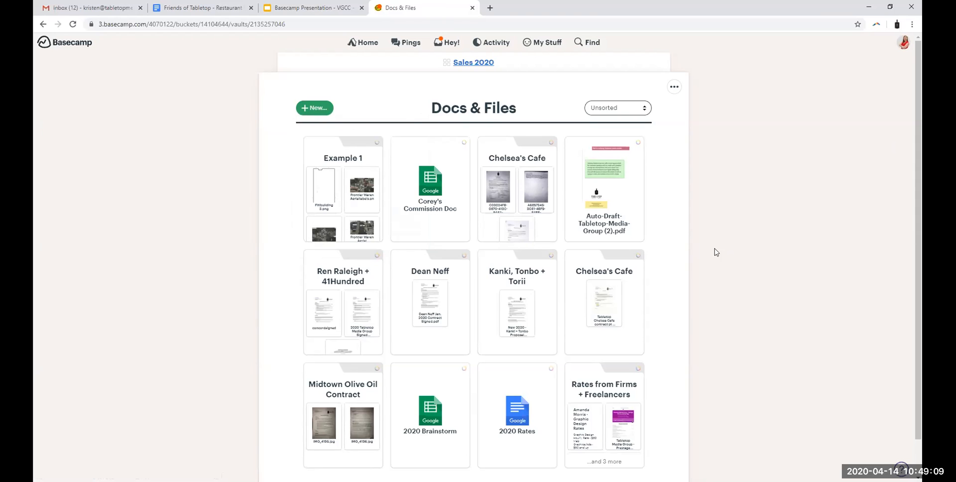
scroll(589, 269, down, 1)
scroll(588, 269, up, 1)
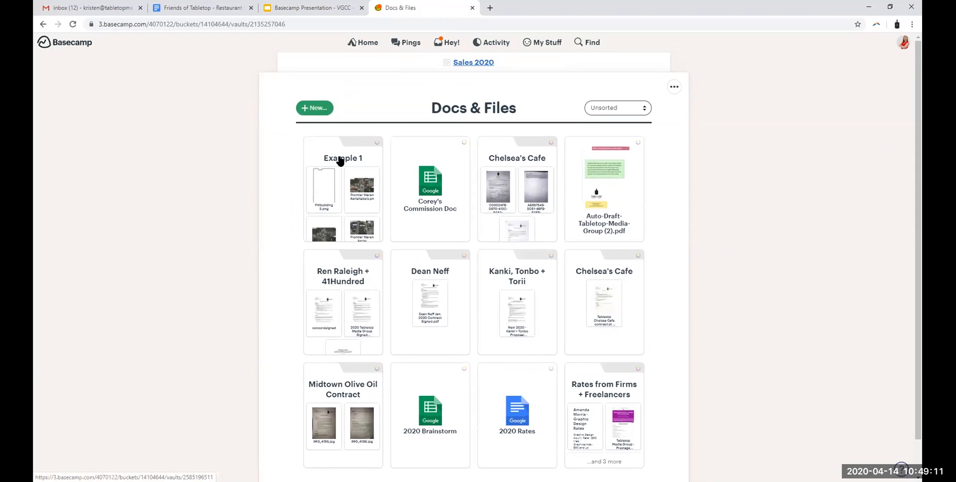
Step: Open the Example 1 folder and put it in the trash
click(322, 149)
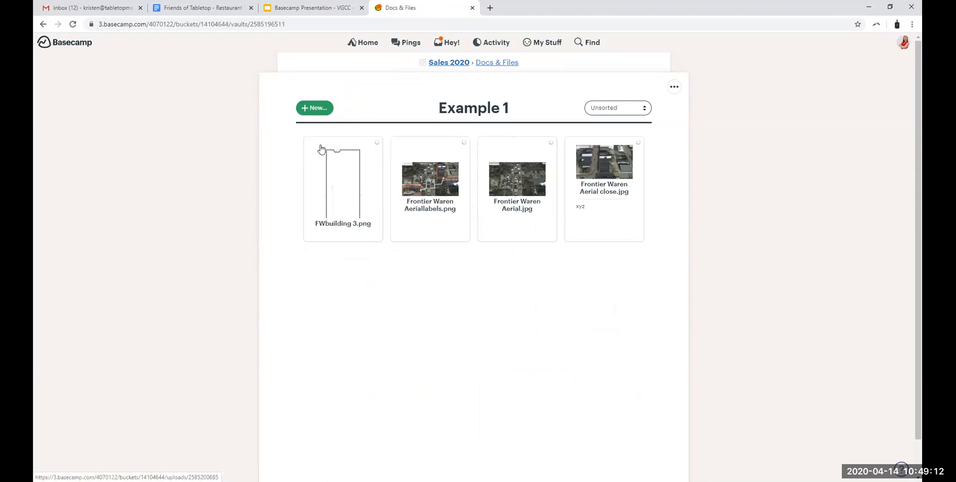
click(674, 86)
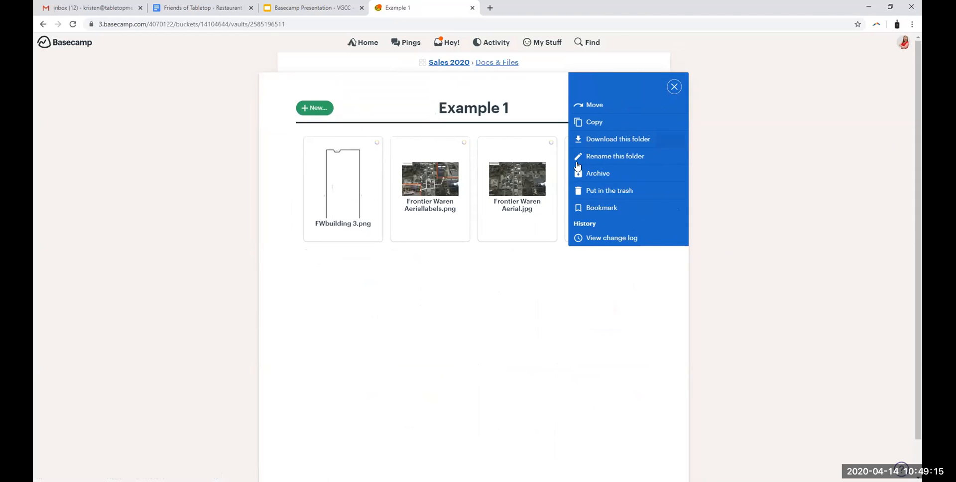
click(629, 189)
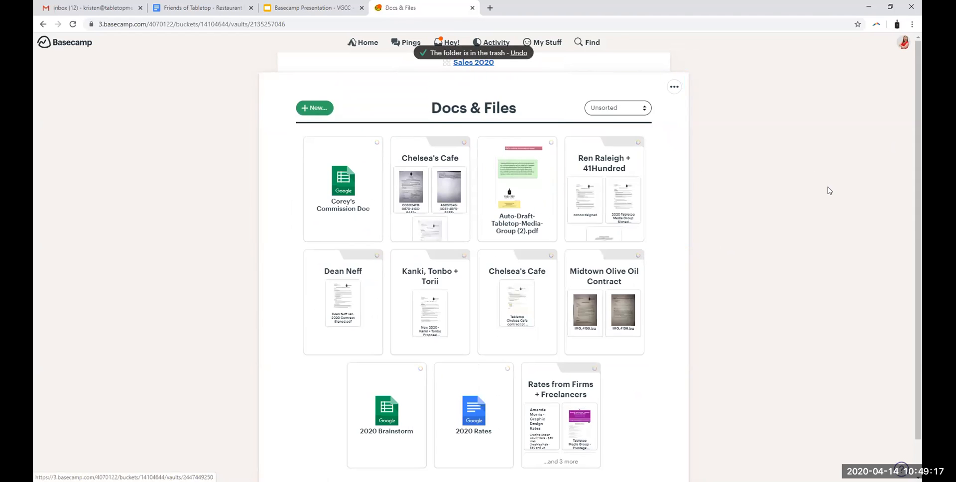
Step: Switch to the Basecamp presentation in Google Slides and advance to the "Any questions?" slide
click(357, 14)
key(Right)
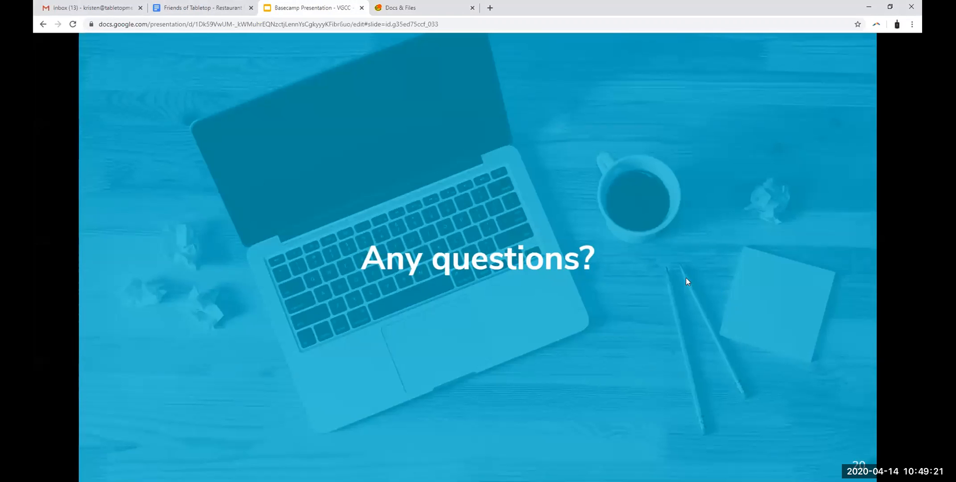
Step: Switch back to Basecamp and review the services files can be linked from and the existing items in Docs & Files
click(378, 15)
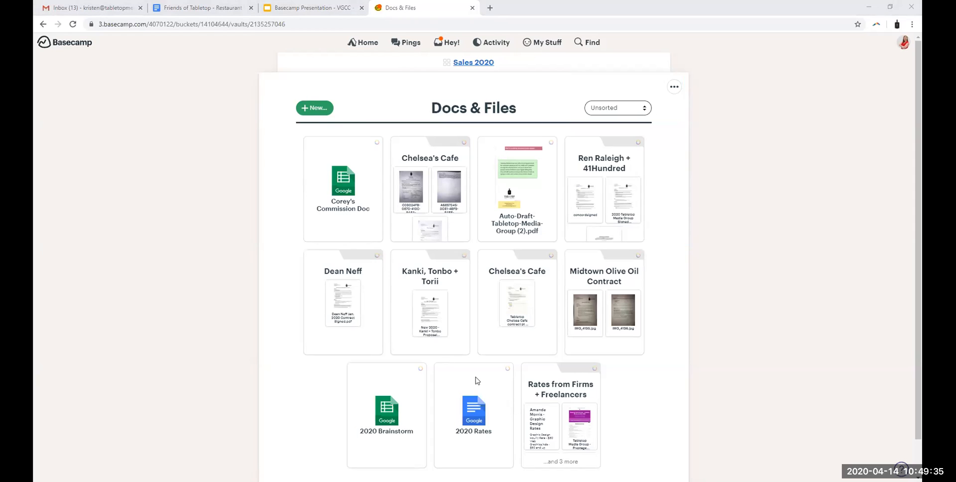
click(306, 109)
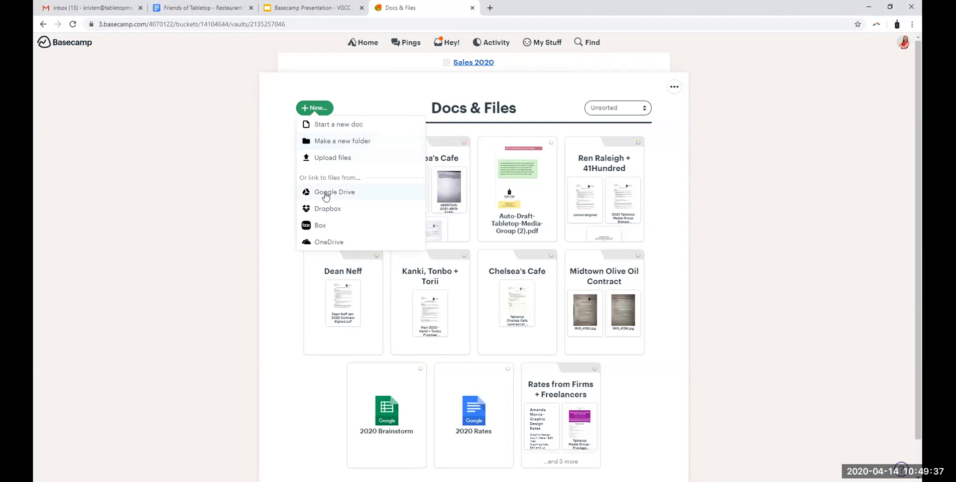
click(854, 213)
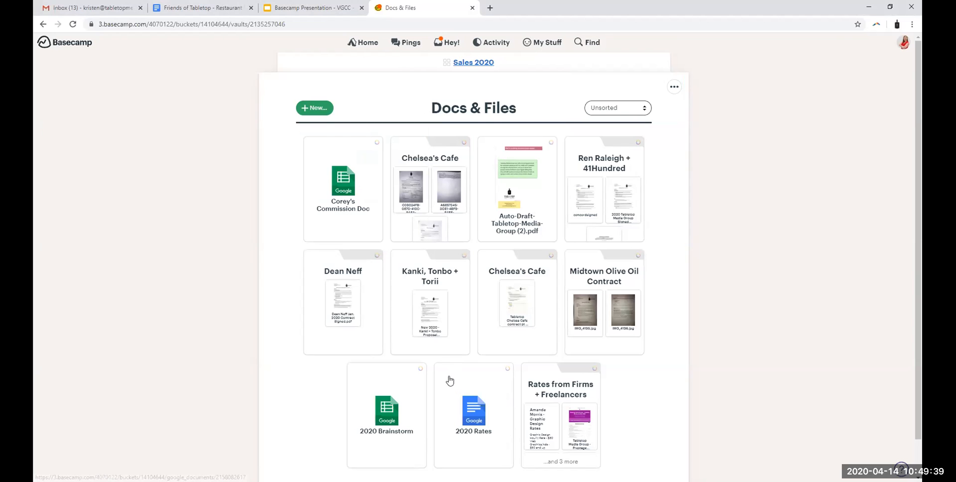
scroll(449, 380, down, 1)
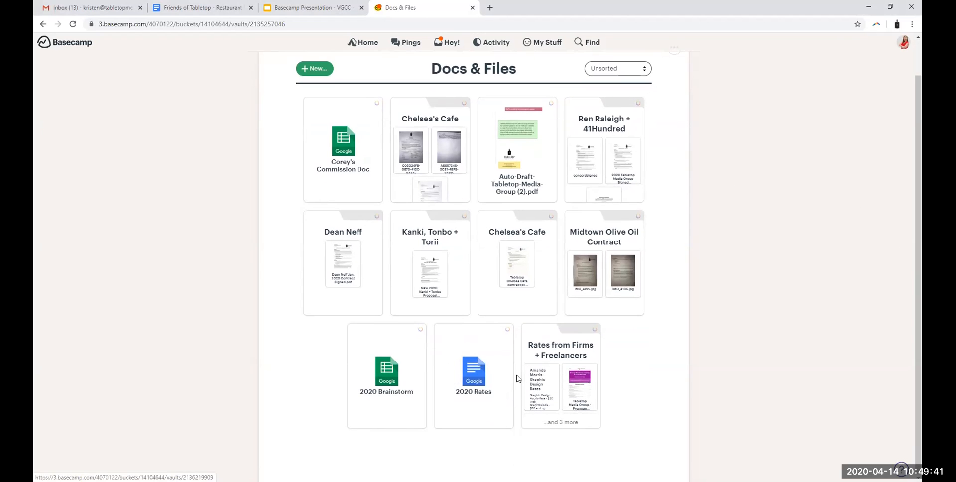
scroll(456, 164, up, 1)
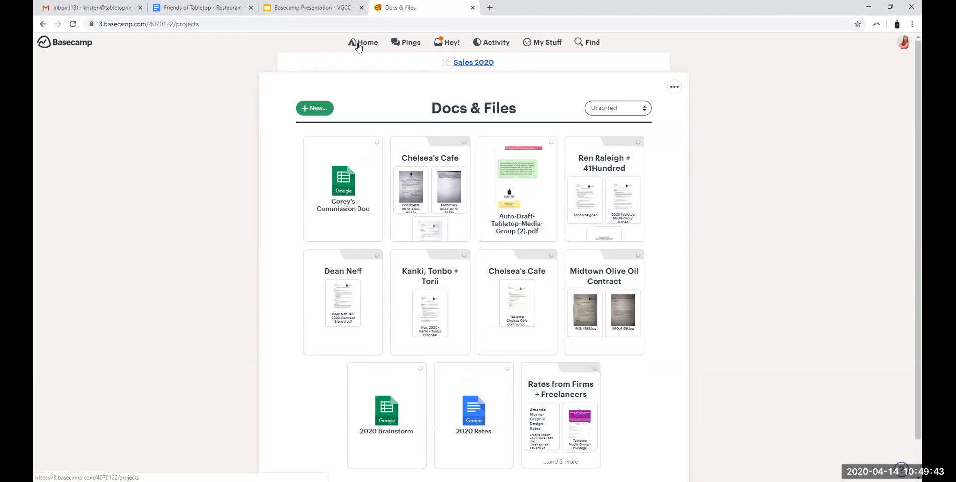
Step: Browse the project list on Home, reopen the Sales 2020 project and go to its Docs & Files
click(355, 42)
scroll(702, 209, down, 5)
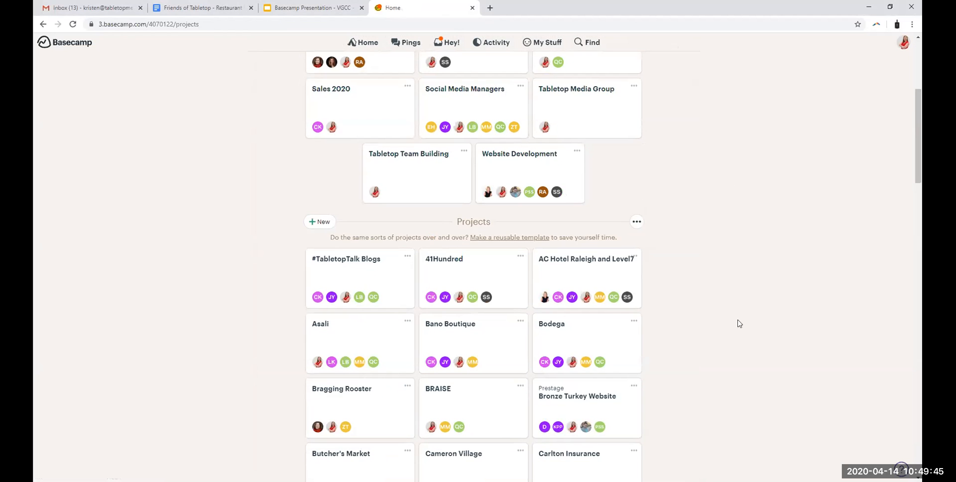
scroll(692, 300, down, 15)
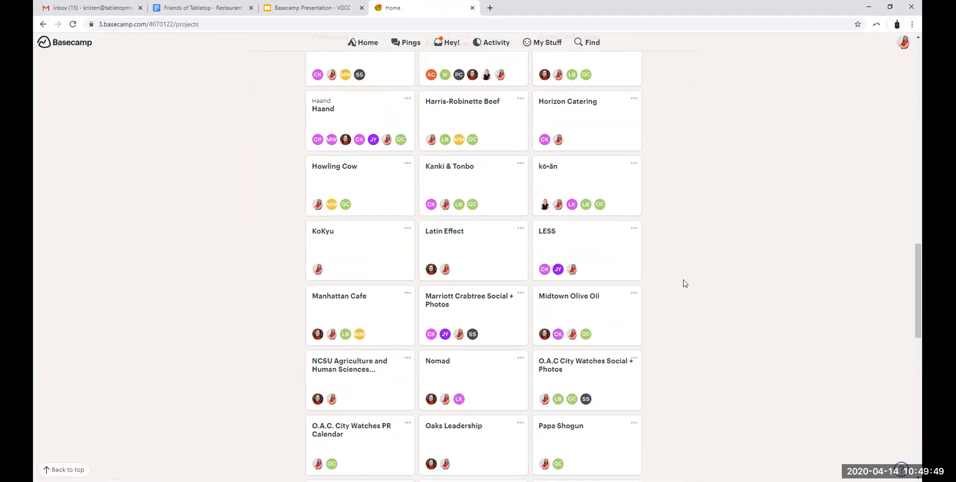
scroll(685, 284, up, 19)
click(340, 286)
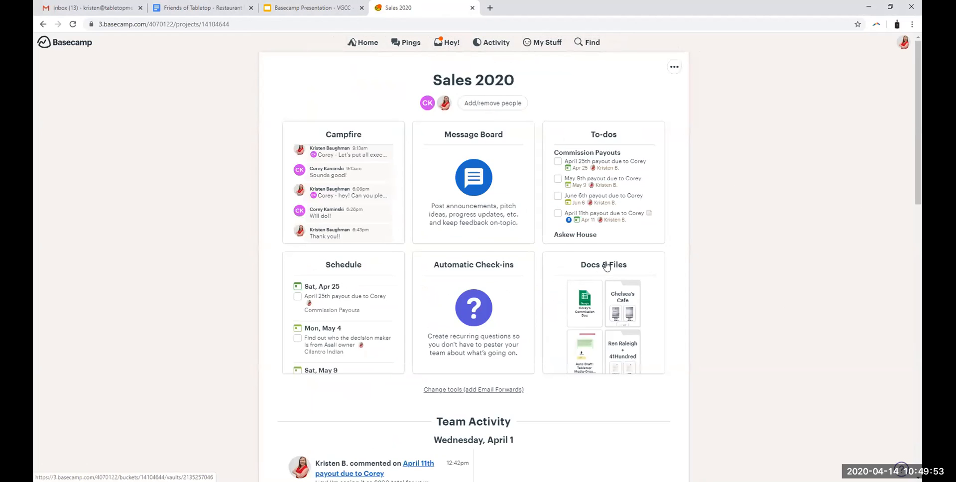
click(616, 323)
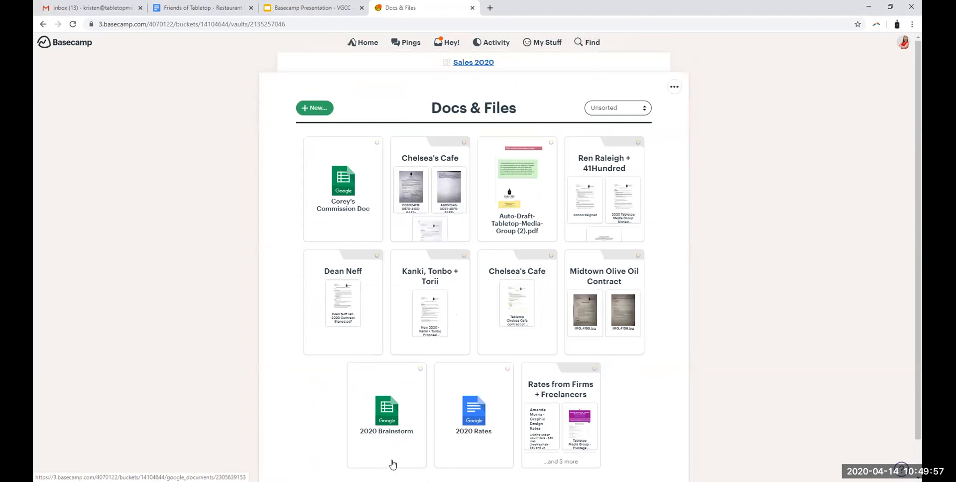
Step: Open the 2020 Brainstorm item and view its linked spreadsheet in Google Sheets
click(381, 399)
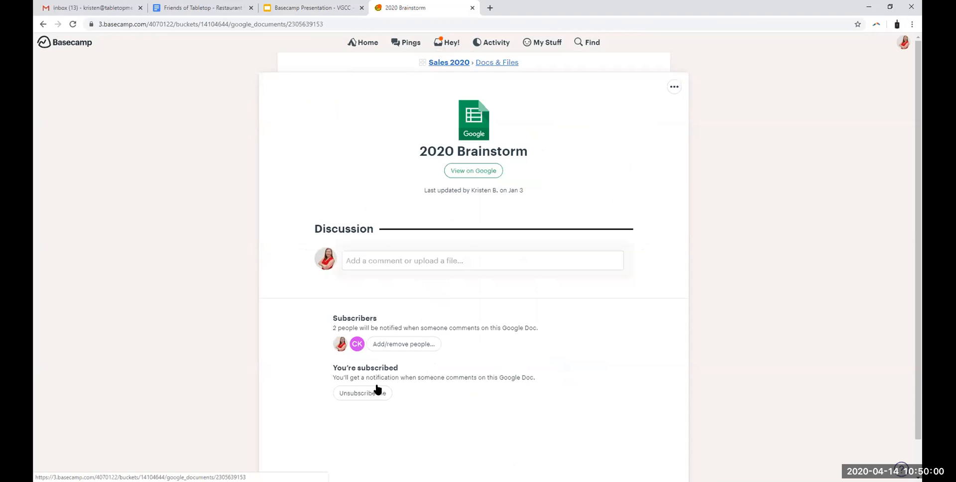
click(477, 172)
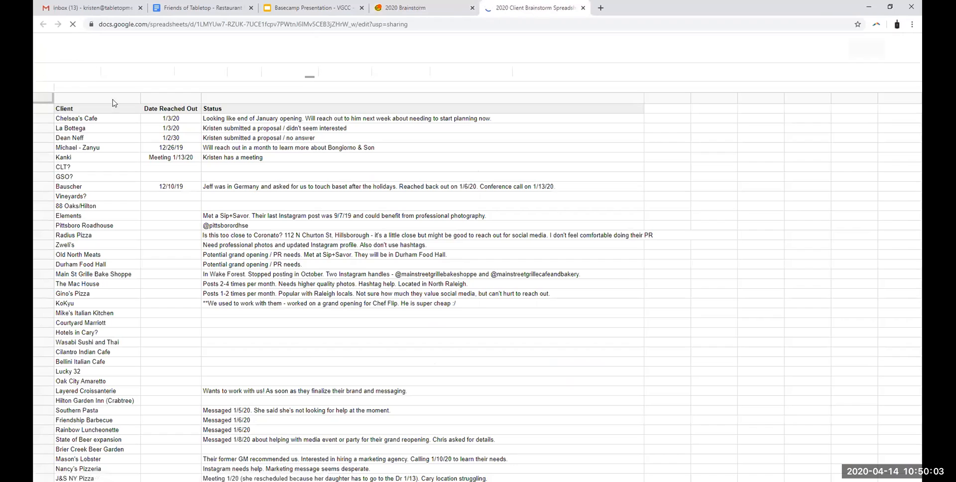
click(459, 228)
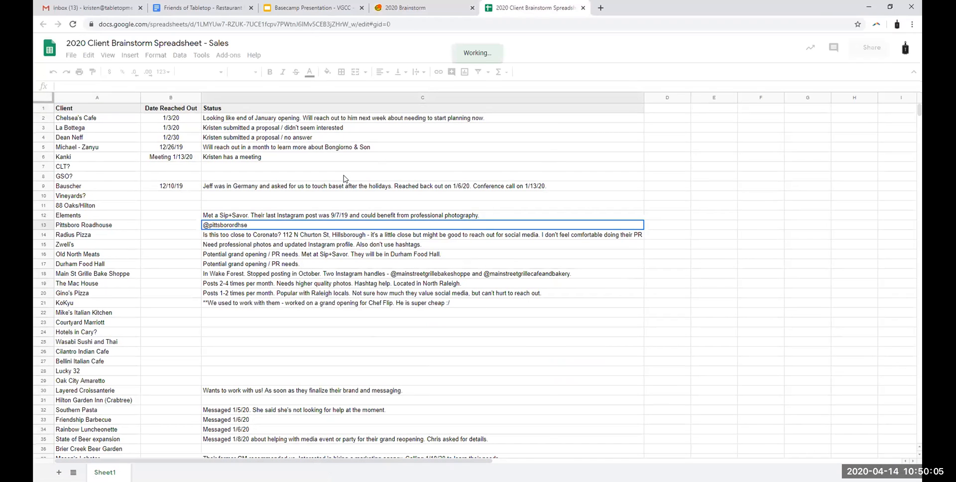
Step: Try entering the filler text "kdjfkd" in the Status cell of the "GSO?" row and erase it
click(344, 176)
text(kdjfkd)
key(BackSpace)
key(BackSpace)
key(BackSpace)
key(BackSpace)
key(BackSpace)
key(BackSpace)
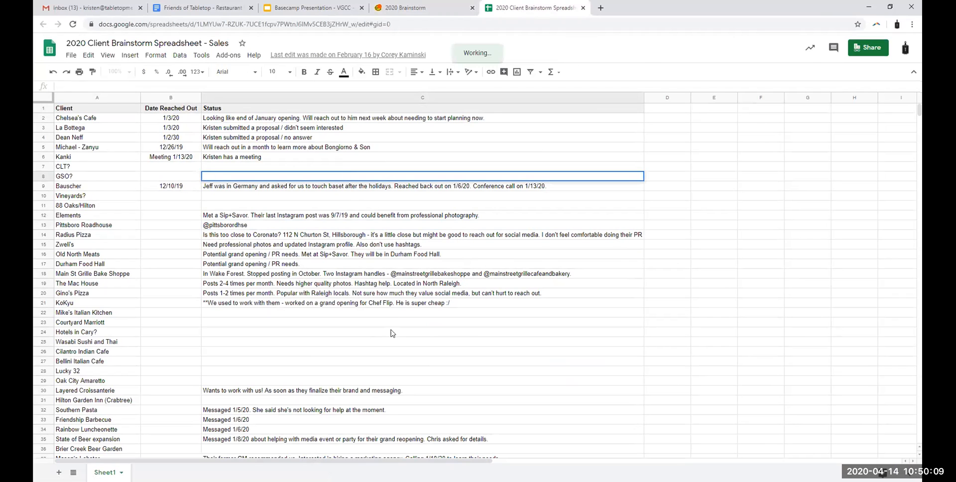
Step: Look through the remaining client rows, try entering "dfd" in the "GSO?" row's Status cell, and discard the entry
click(392, 332)
scroll(257, 303, down, 3)
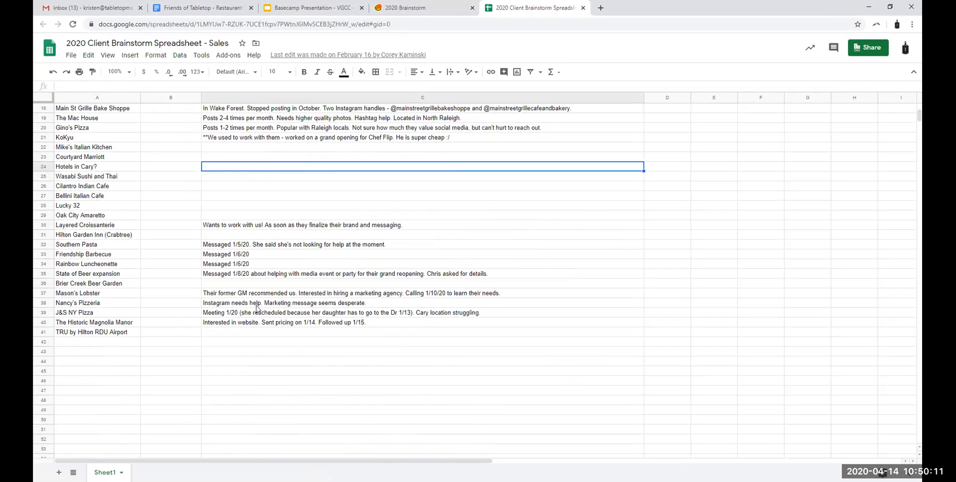
scroll(310, 327, up, 3)
click(249, 178)
text(dfd)
key(Escape)
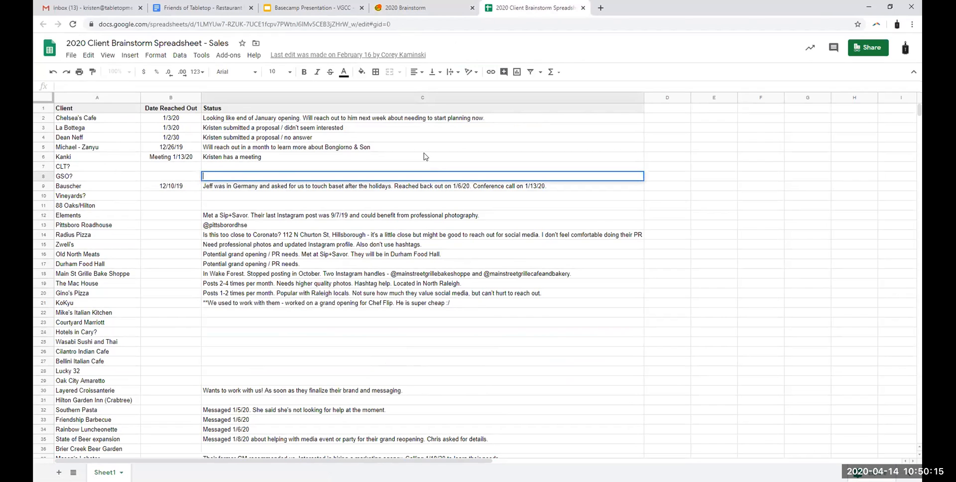
Step: Switch back to Basecamp and return from 2020 Brainstorm to the Sales 2020 project's Docs & Files
click(404, 8)
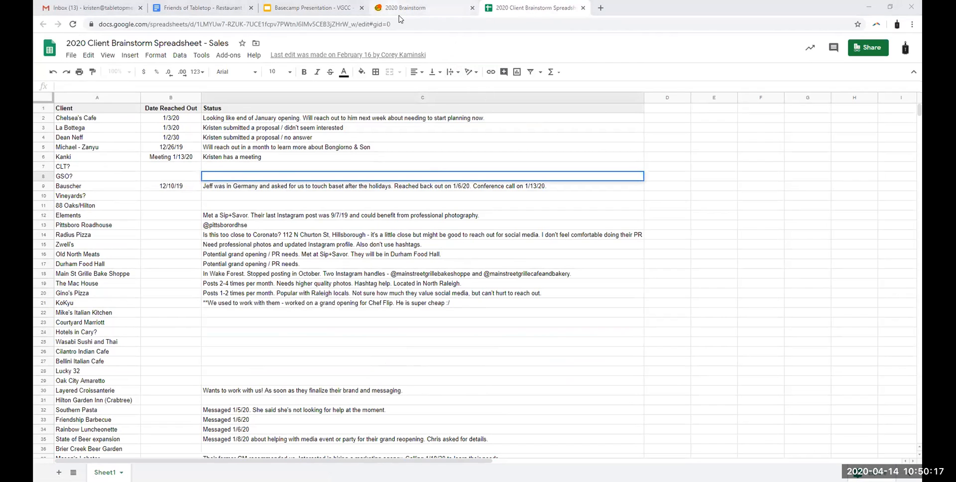
click(497, 63)
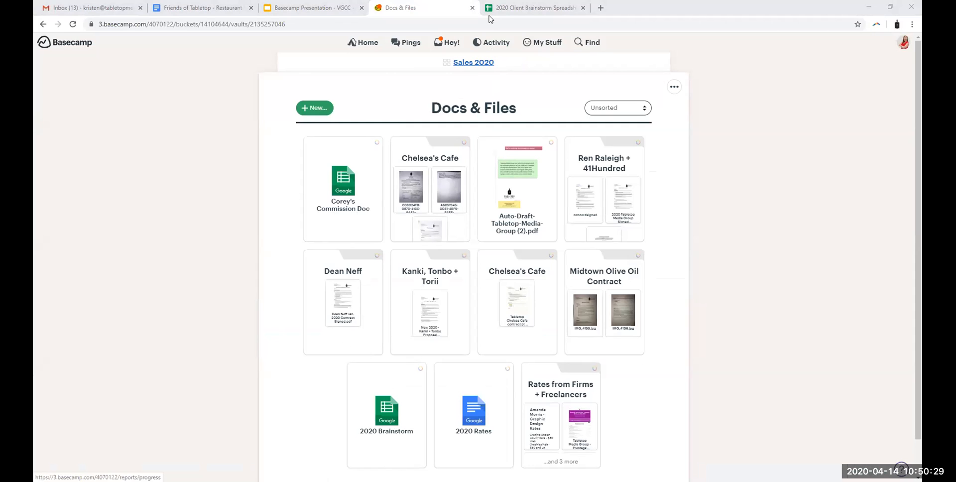
Step: Return to the home page, visit the Tabletop Media Group HQ, and look through the teams and projects on the home page
click(367, 42)
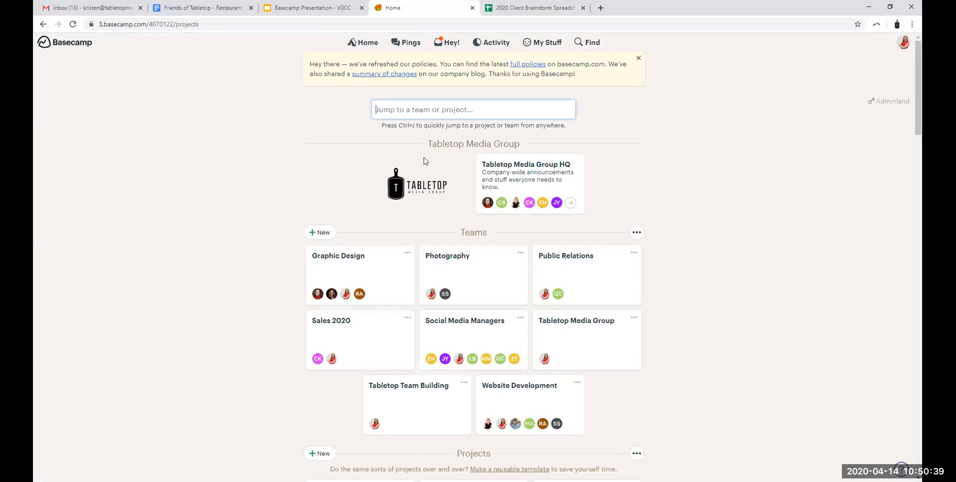
click(541, 184)
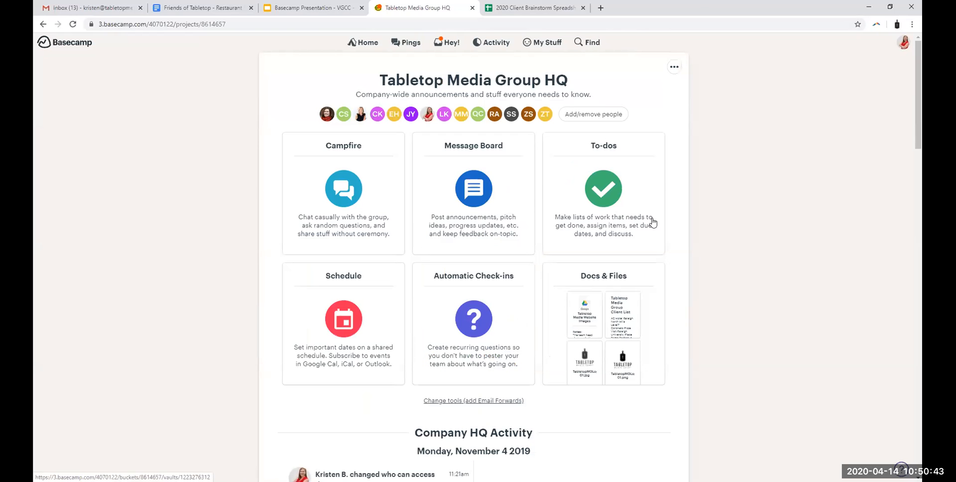
click(364, 43)
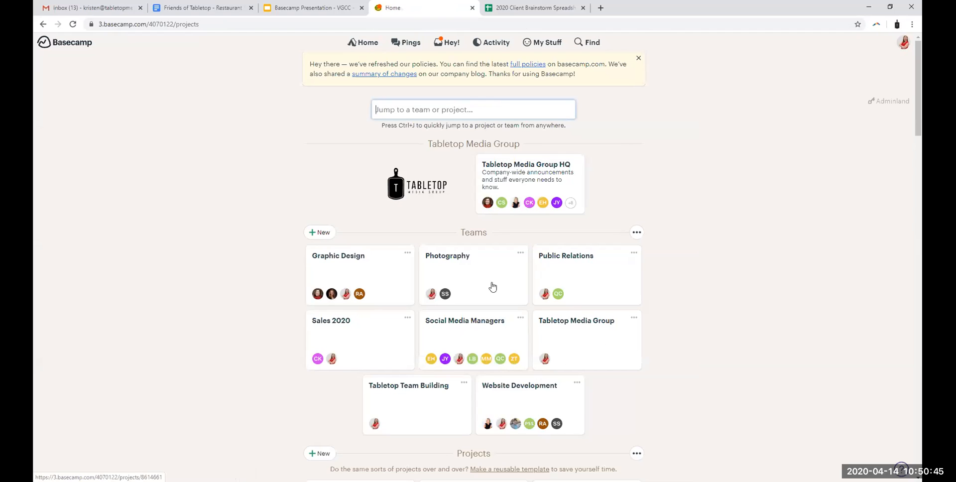
scroll(696, 285, down, 5)
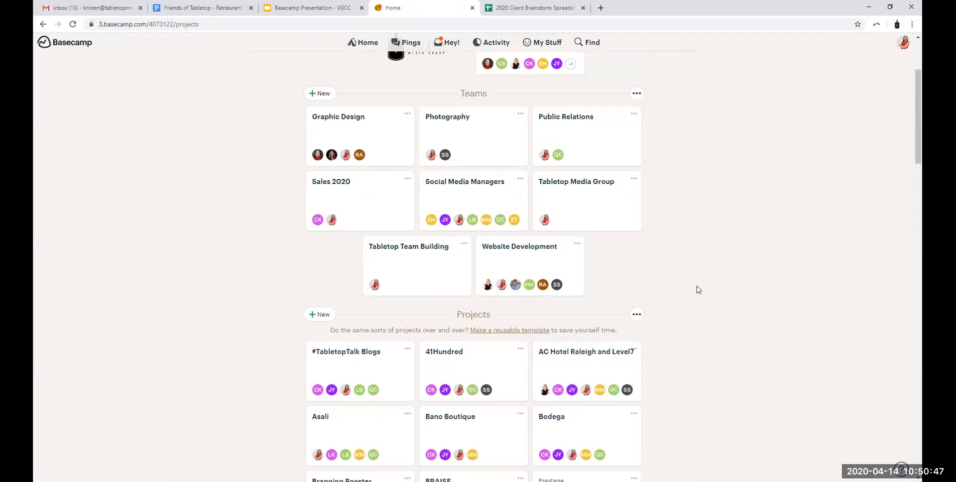
scroll(667, 294, down, 2)
scroll(645, 316, up, 7)
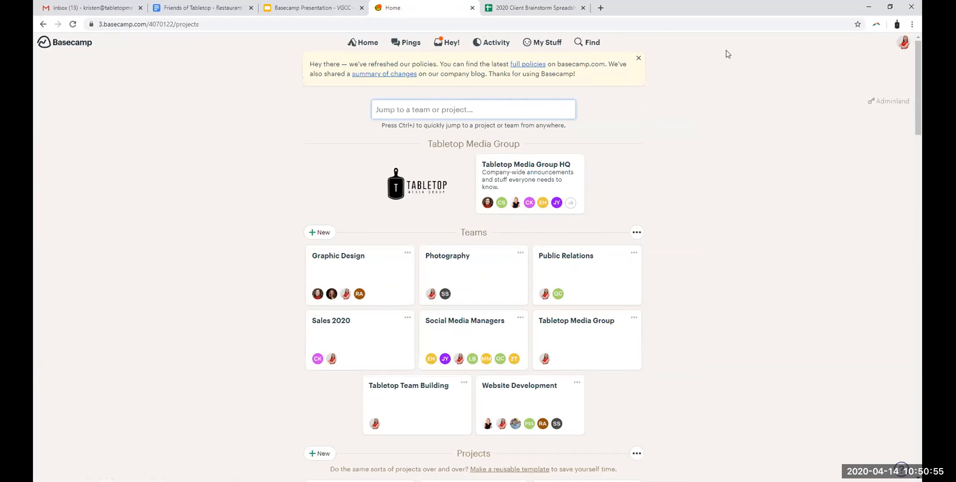
Step: Open your own assignments and look through the to-dos grouped by project
click(550, 44)
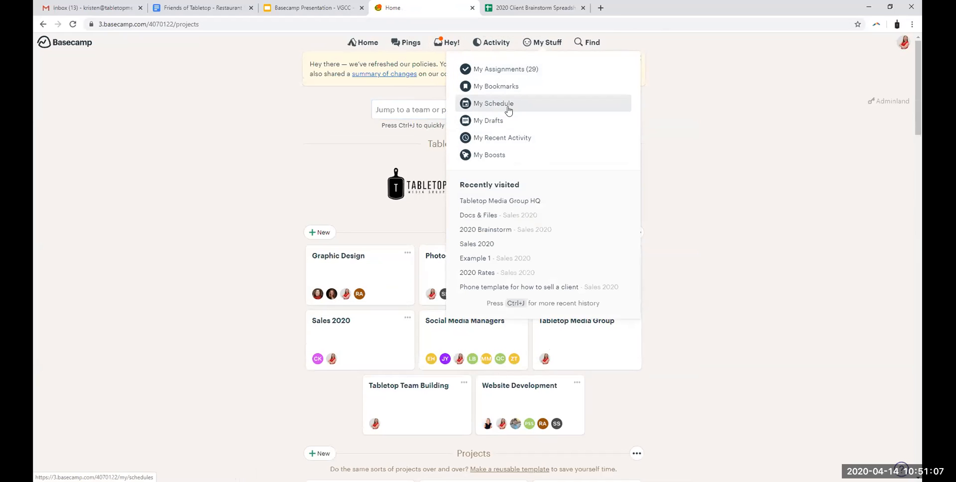
click(542, 71)
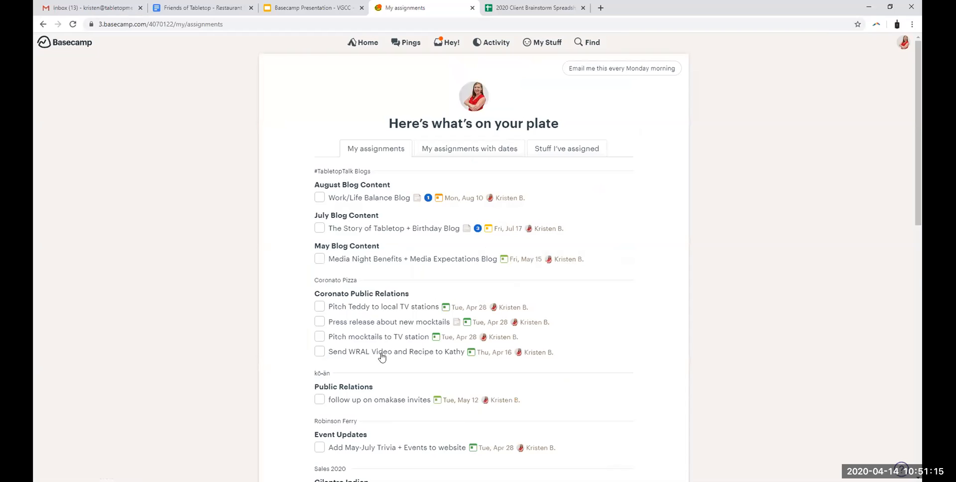
scroll(373, 249, down, 6)
scroll(414, 362, down, 3)
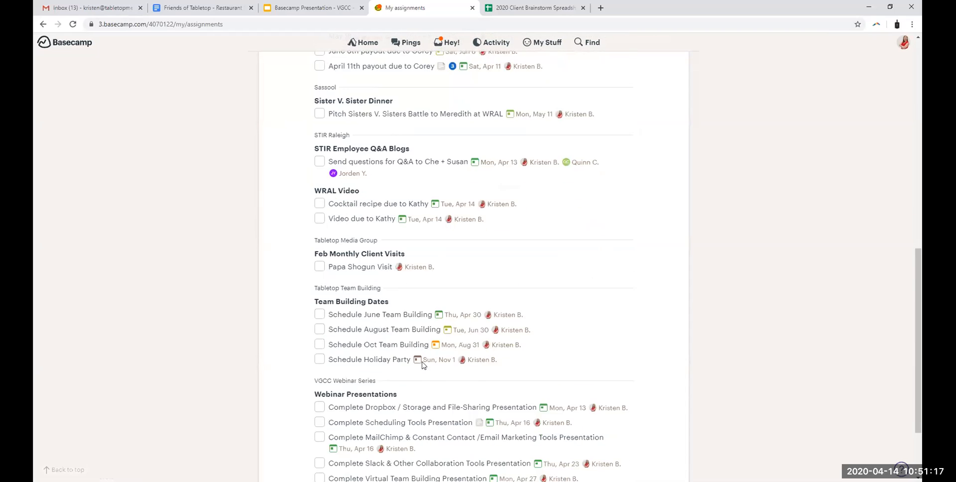
scroll(427, 367, down, 3)
scroll(446, 367, up, 12)
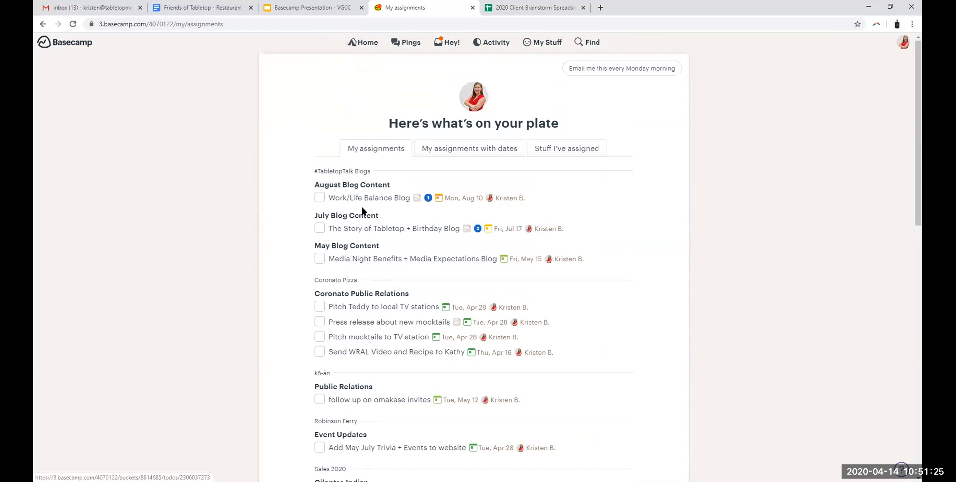
scroll(638, 194, down, 1)
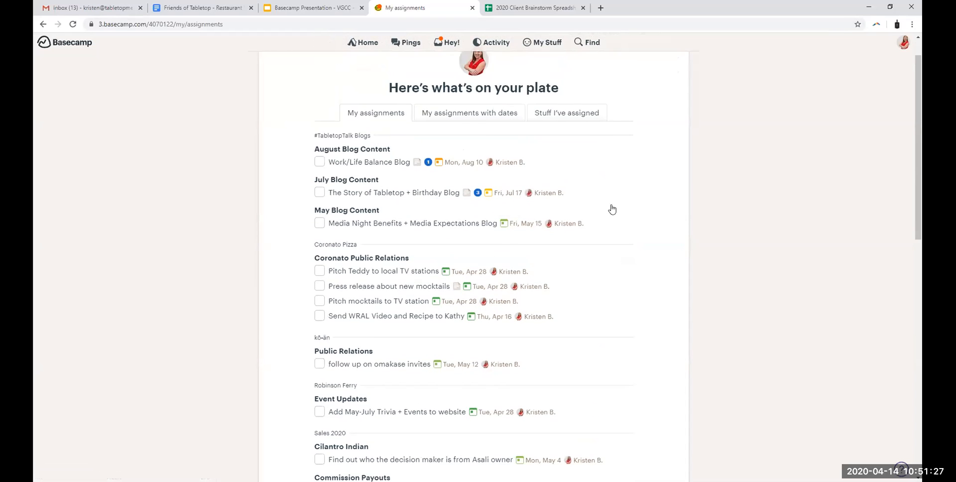
scroll(612, 209, up, 1)
Step: Review your assignments with dates, and try the Monday morning email option before switching it back off
click(479, 153)
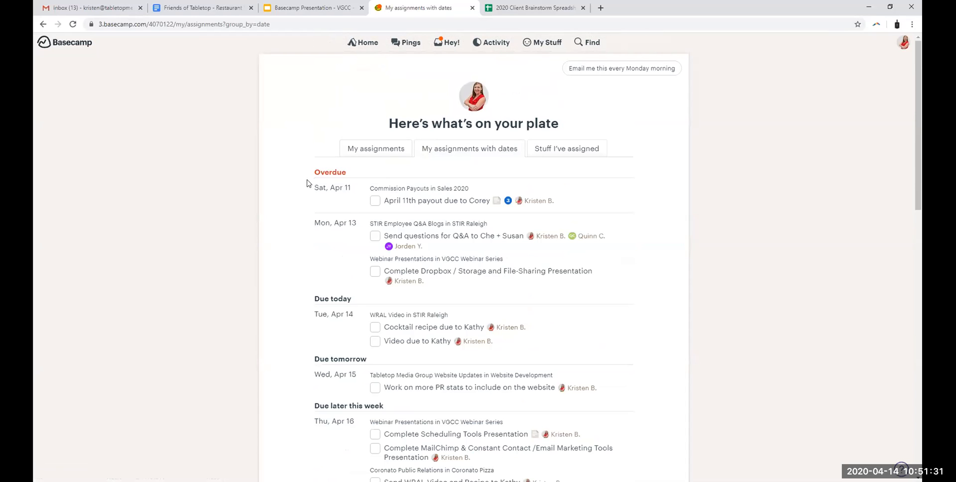
scroll(486, 172, down, 2)
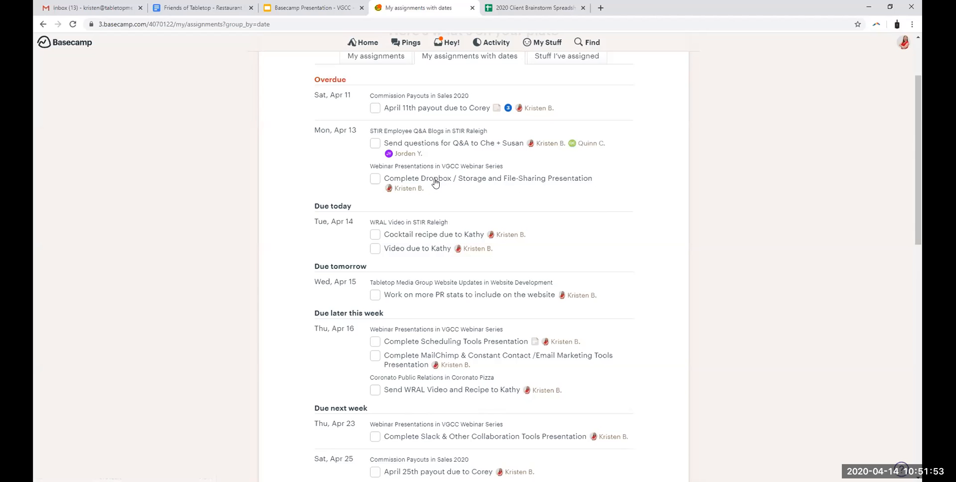
scroll(484, 159, down, 2)
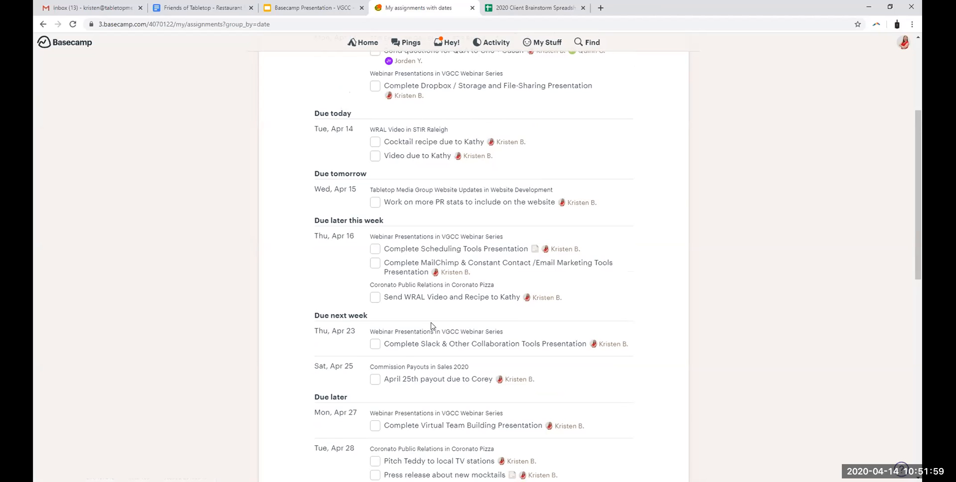
scroll(339, 346, down, 1)
scroll(505, 252, up, 5)
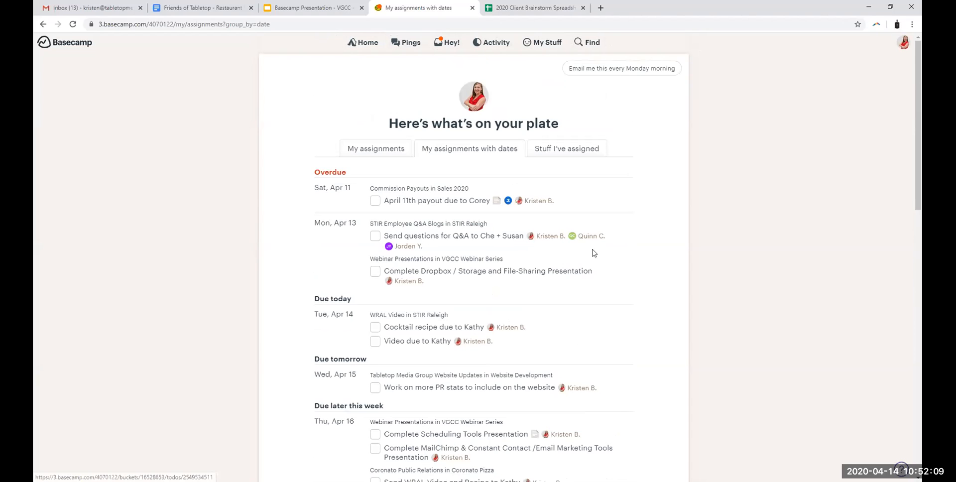
click(628, 73)
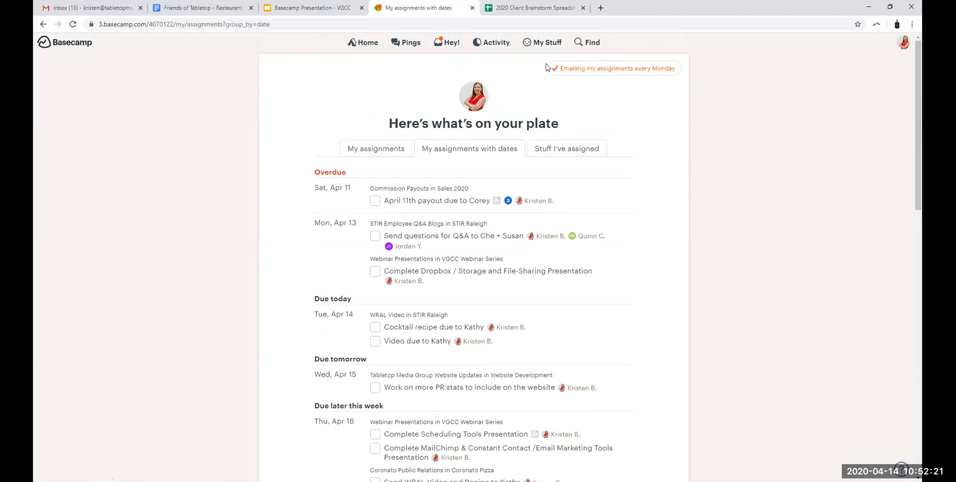
click(568, 68)
Step: Examine the to-dos assigned to others, including the overdue ones and the April 13 social posts item
click(581, 151)
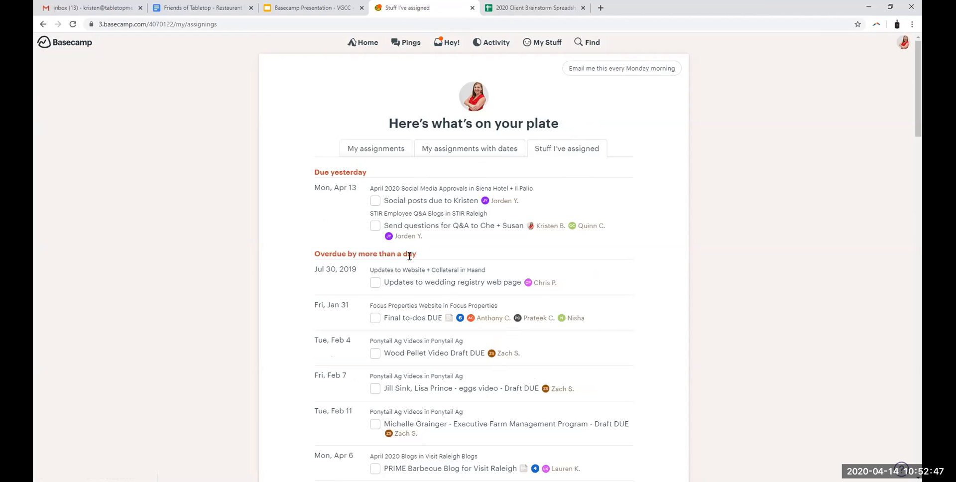
scroll(552, 275, down, 8)
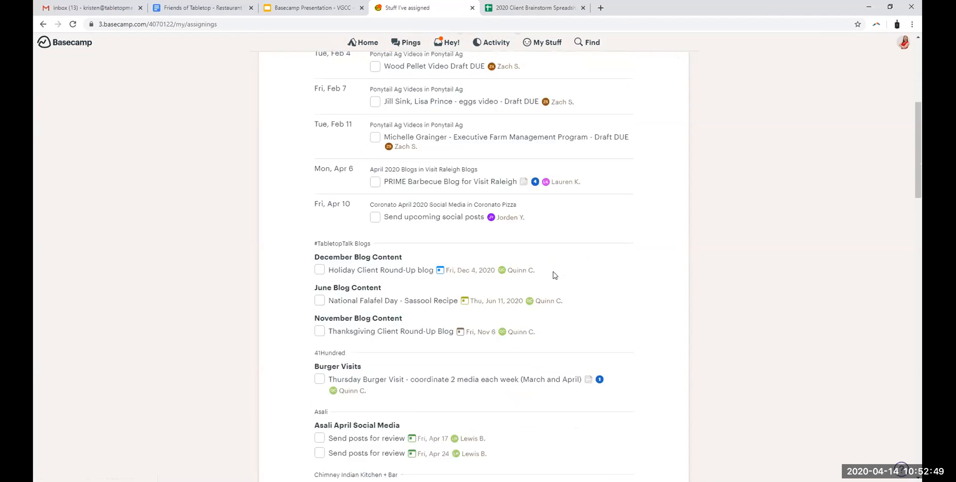
scroll(553, 275, up, 6)
scroll(558, 275, up, 2)
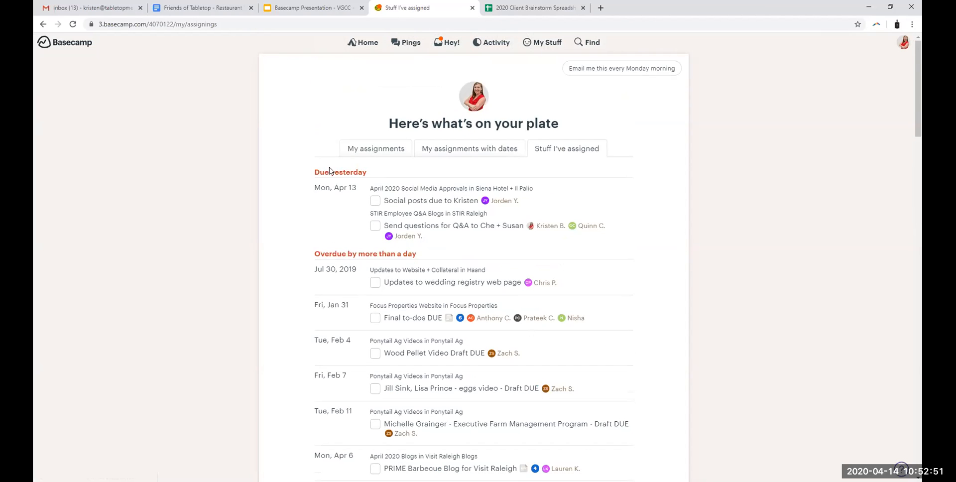
drag(326, 190, 521, 201)
click(600, 205)
Step: Comment on the April 13 social posts to-do for Siena Hotel + Il Palio, mentioning its assignee and asking "what is the status on this?"
click(435, 202)
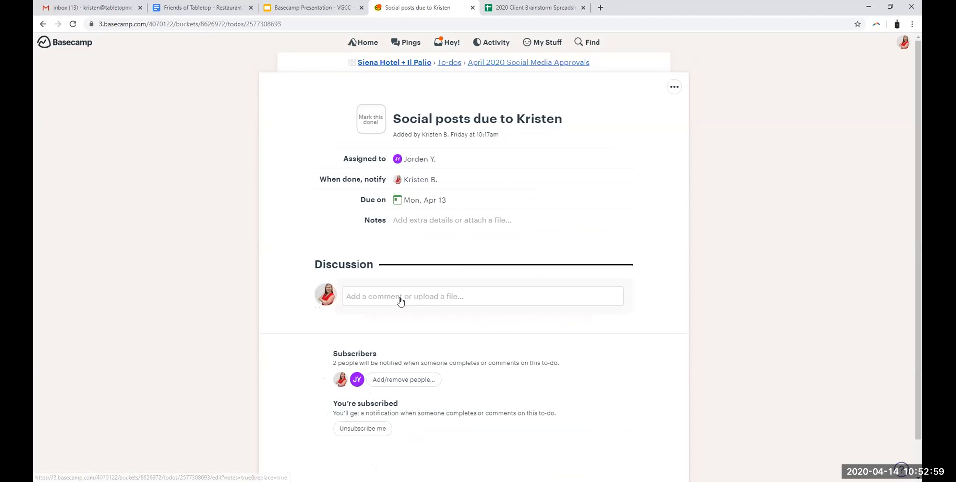
click(400, 297)
text(@Jo)
key(Return)
text(- wh)
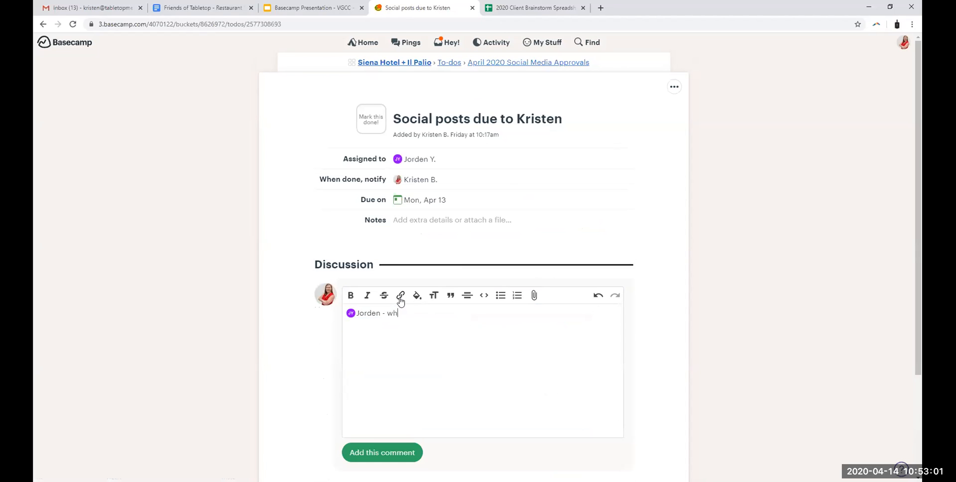
text(at is the status on this?)
click(379, 457)
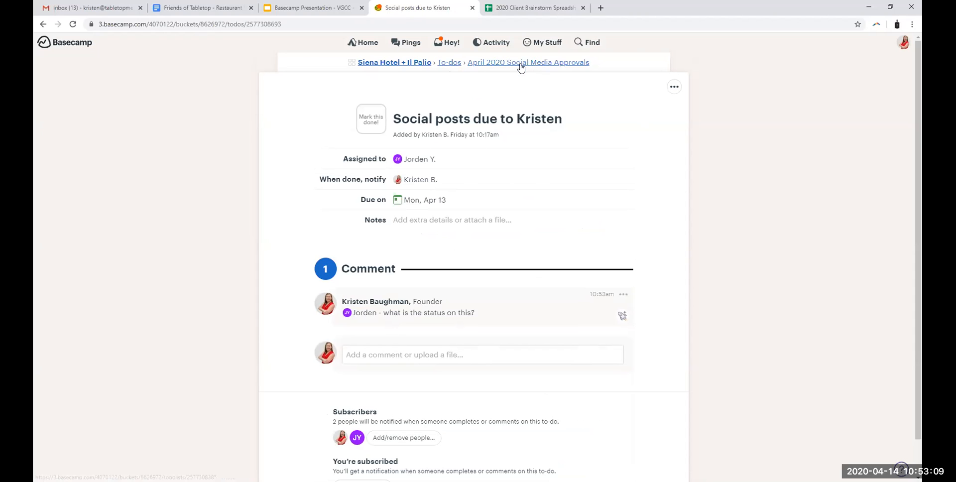
Step: Go back to your own assignments, view them by project, and show the to-dos assigned to others again
click(548, 43)
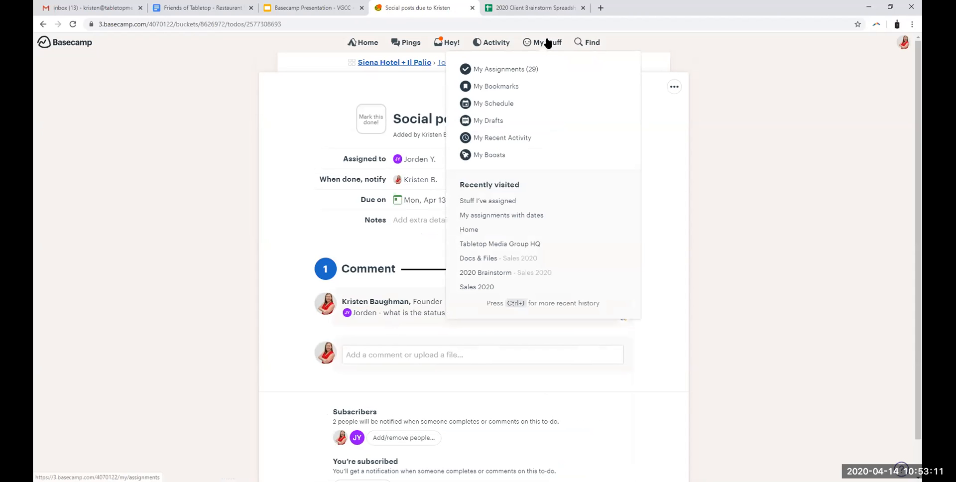
click(531, 68)
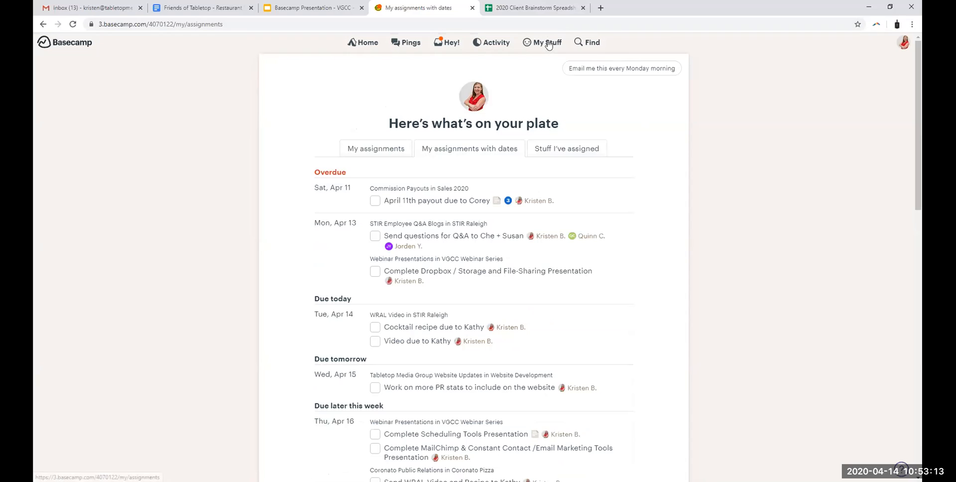
click(380, 153)
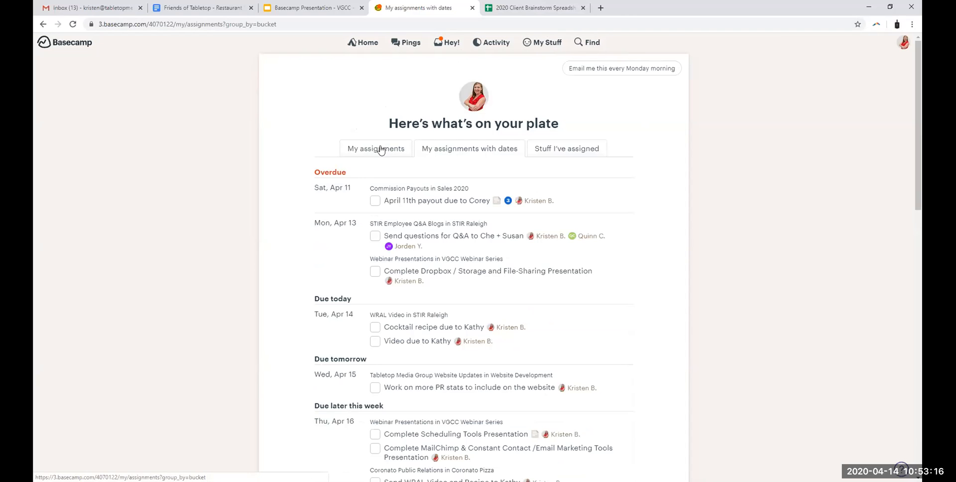
click(587, 150)
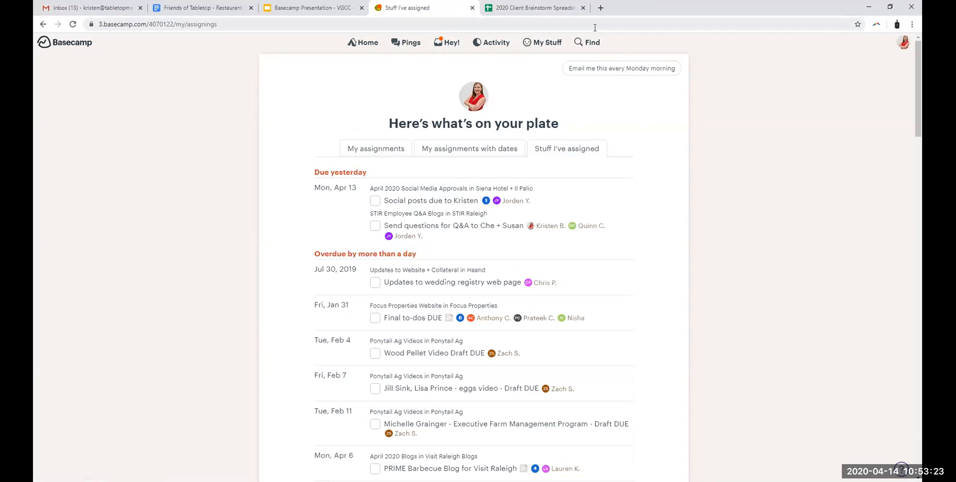
Step: Open the latest activity report and look through the recent entries across all projects
click(496, 47)
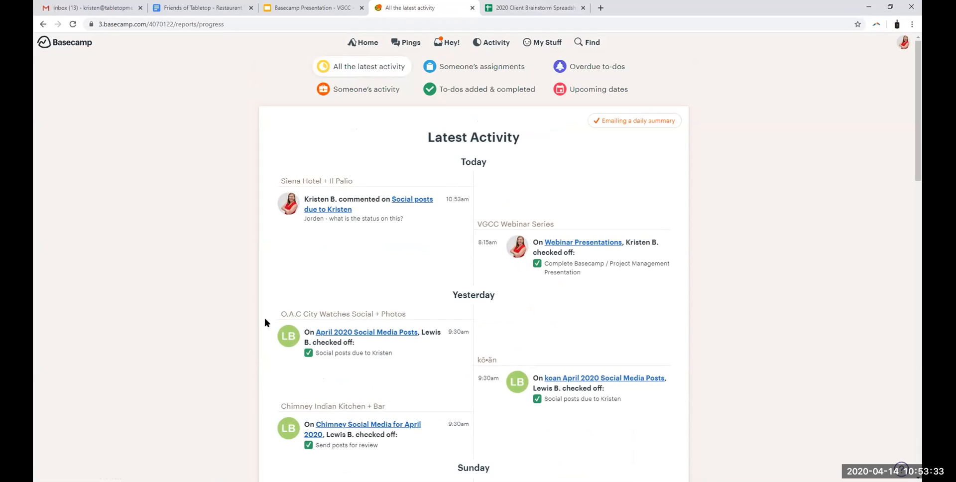
scroll(512, 304, down, 3)
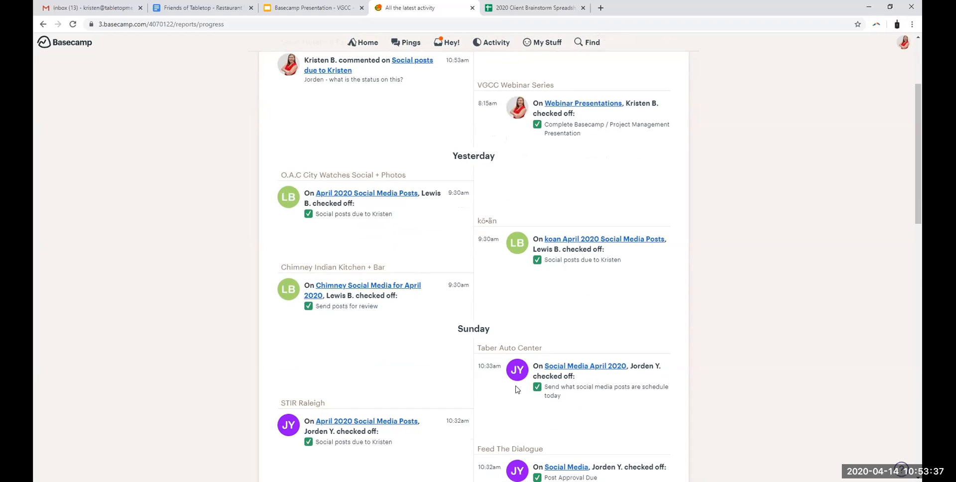
scroll(518, 390, down, 7)
scroll(471, 320, up, 10)
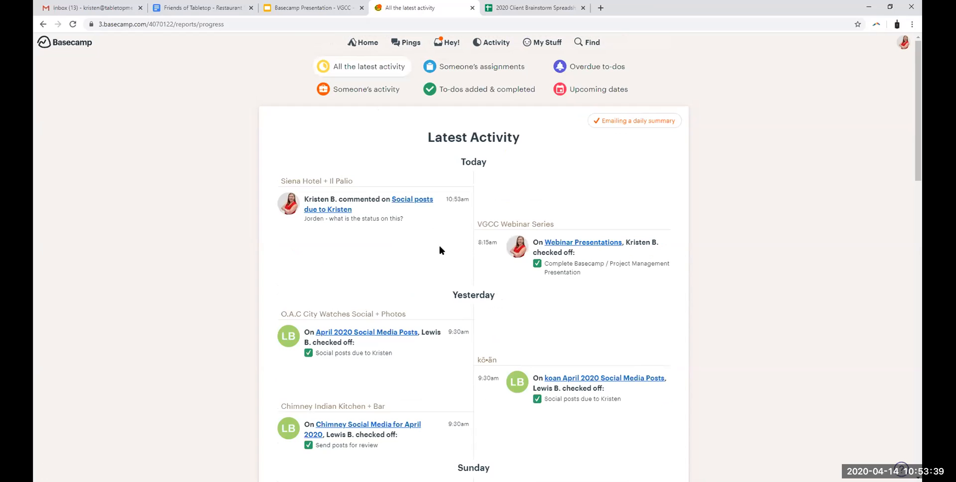
Step: Find a Tabletop Media Group social media manager's assignments in the activity reports and view just the ones with due dates
click(476, 68)
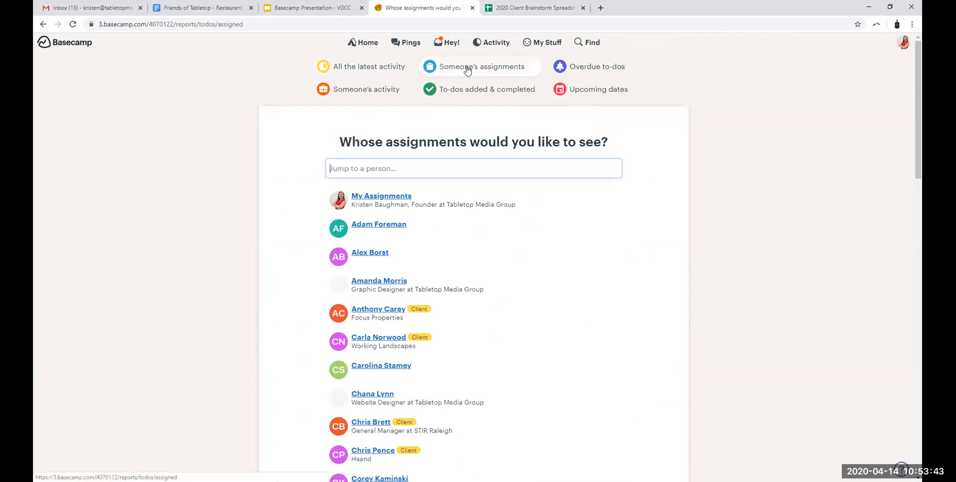
scroll(507, 329, down, 1)
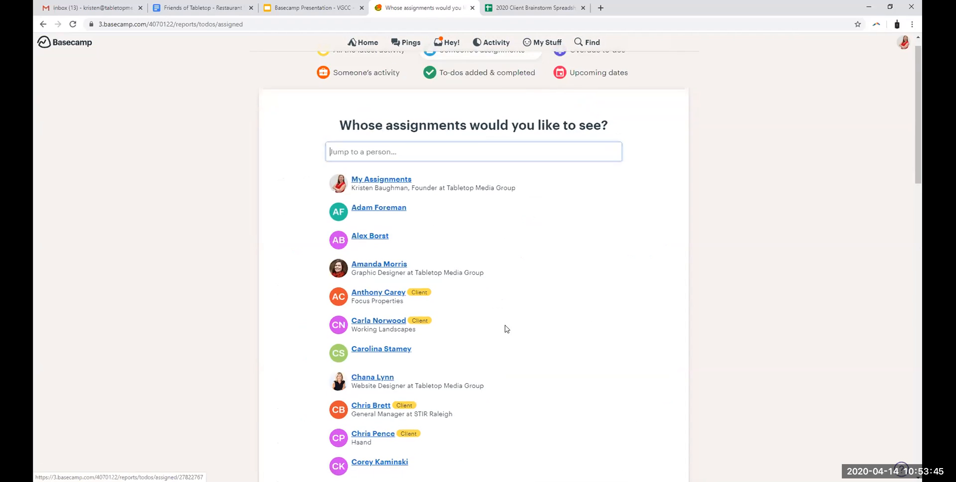
scroll(504, 330, down, 8)
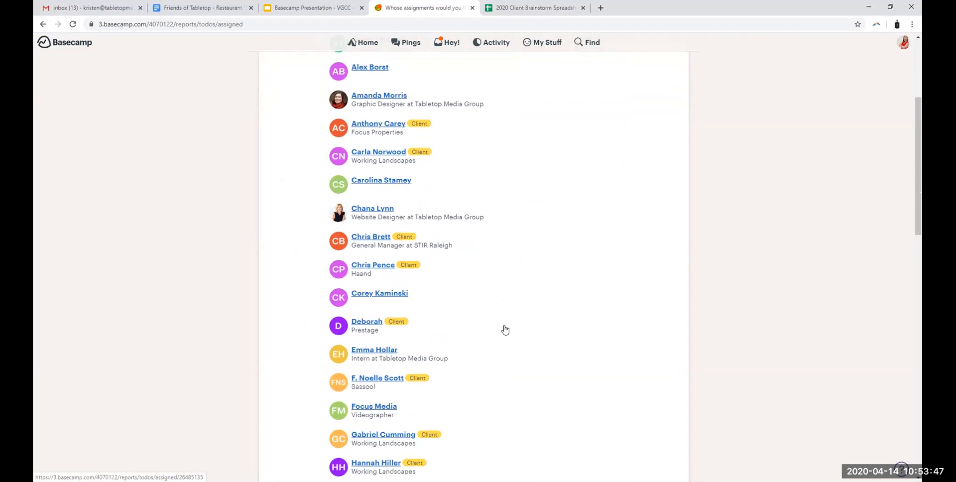
scroll(505, 329, down, 12)
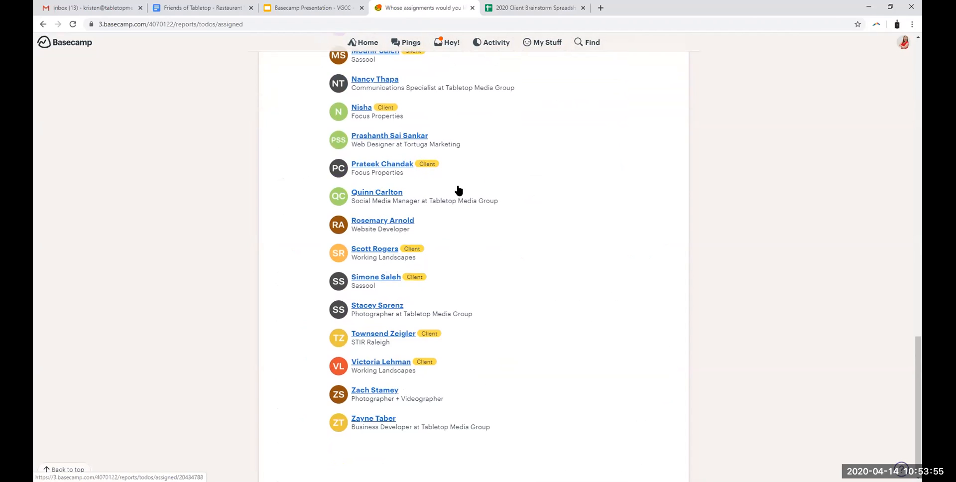
click(393, 195)
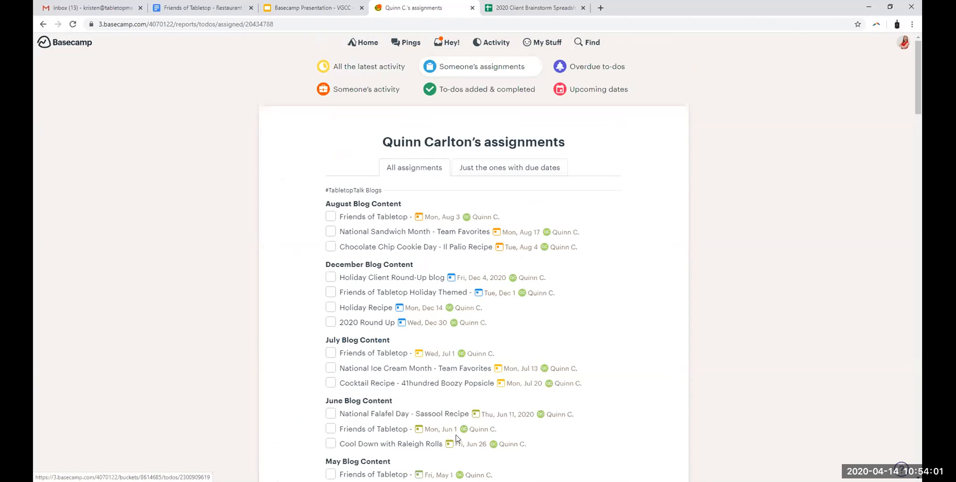
click(526, 172)
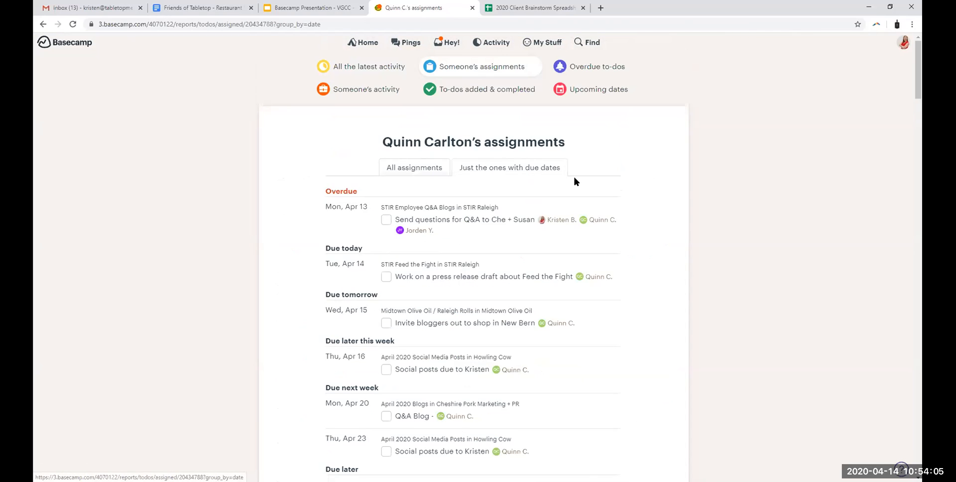
scroll(572, 180, down, 1)
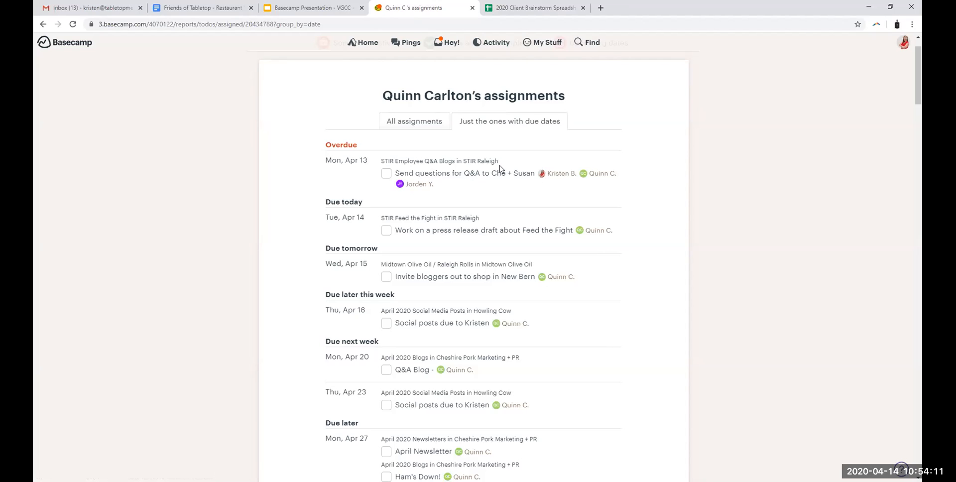
Step: Look through the team member's dated assignments, from the overdue ones to those due in late April
scroll(531, 194, down, 1)
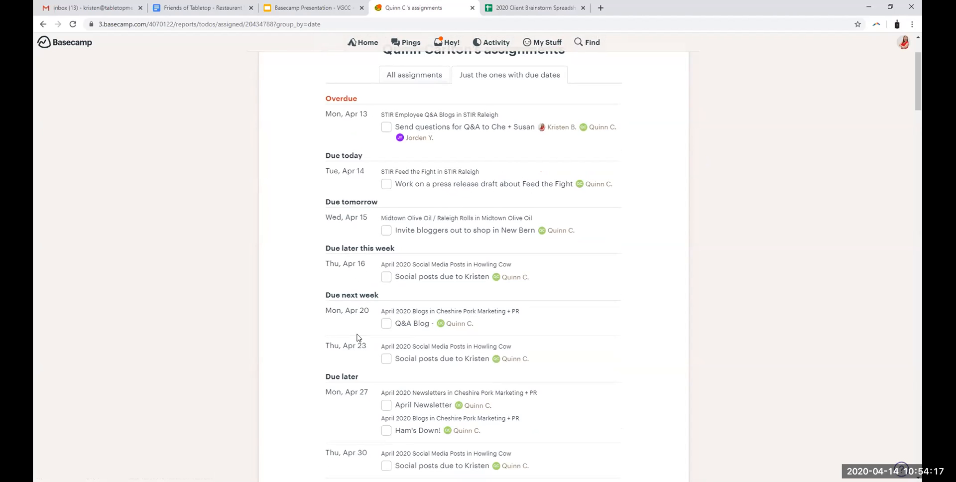
scroll(418, 364, down, 1)
scroll(441, 349, up, 3)
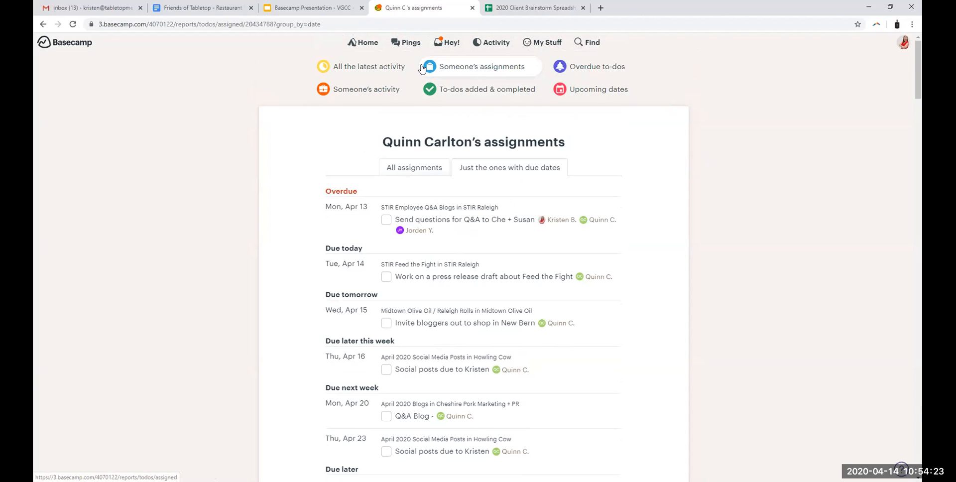
Step: Find another Tabletop Media Group social media manager's assignments and view just the ones with due dates
click(501, 70)
scroll(391, 219, down, 5)
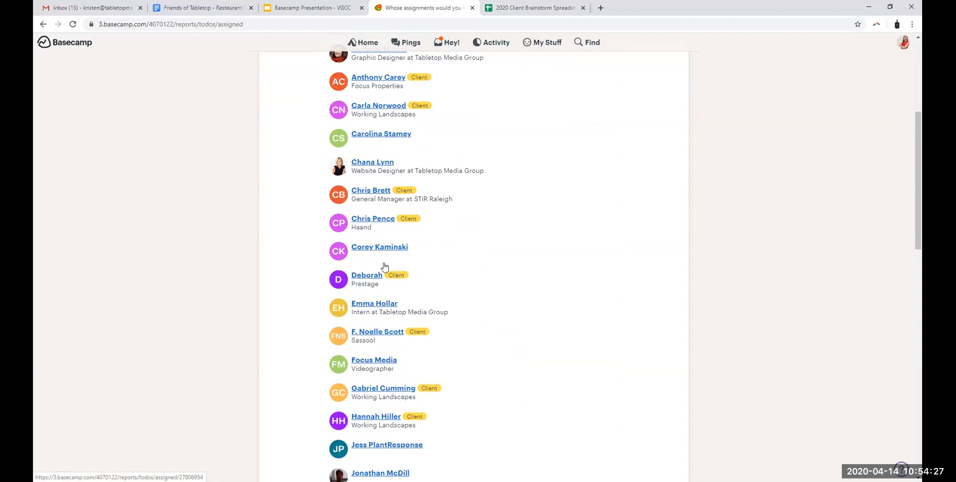
scroll(384, 267, down, 5)
click(387, 273)
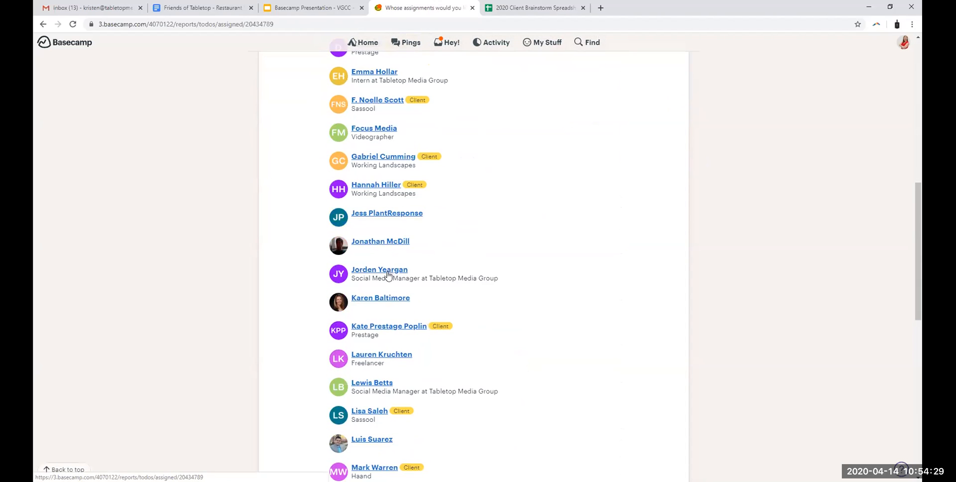
click(524, 166)
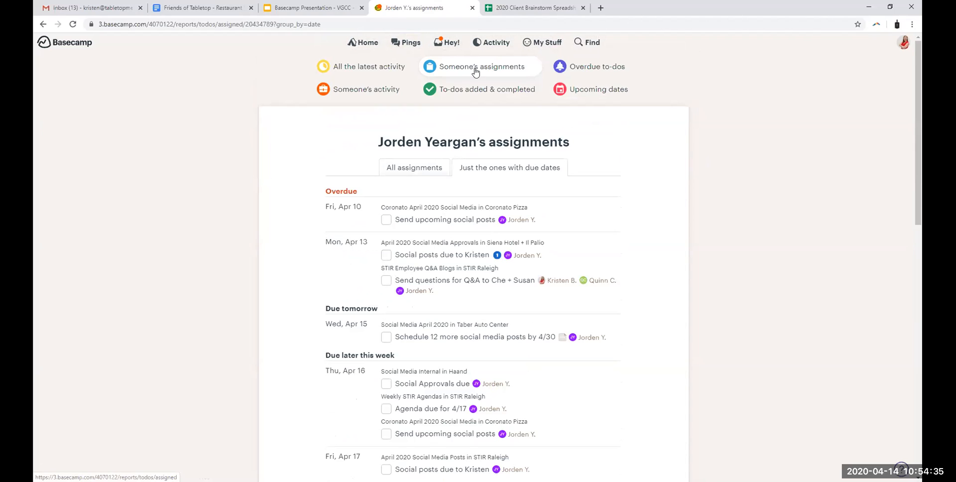
Step: Find the first team member in the list of people and open the report of that person's activity
click(365, 95)
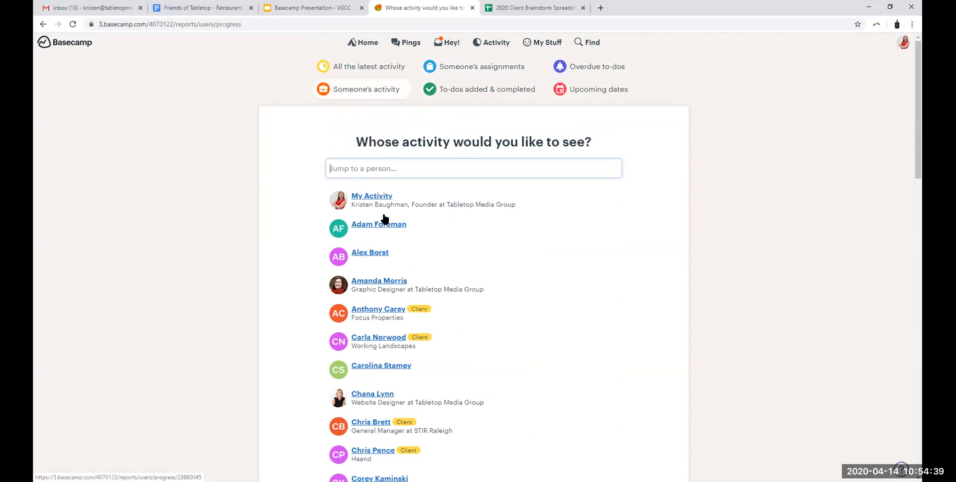
scroll(388, 212, down, 8)
scroll(390, 209, down, 12)
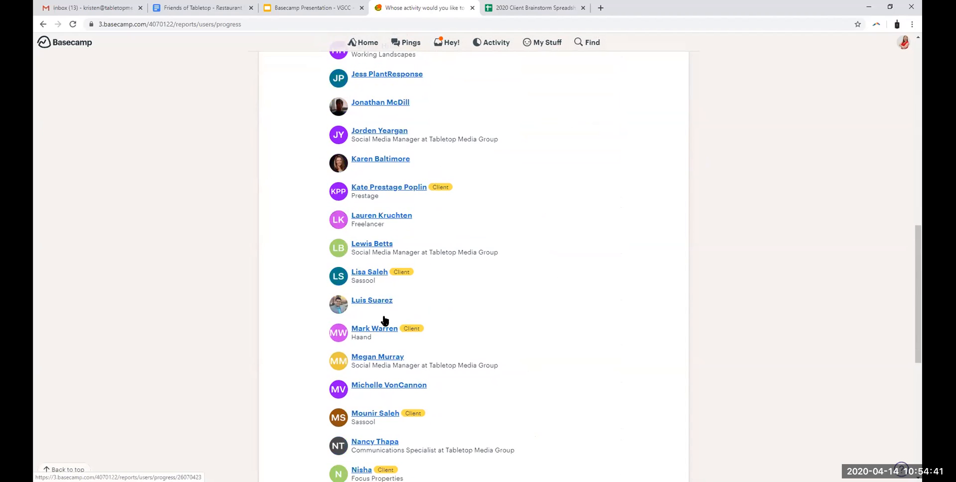
click(375, 195)
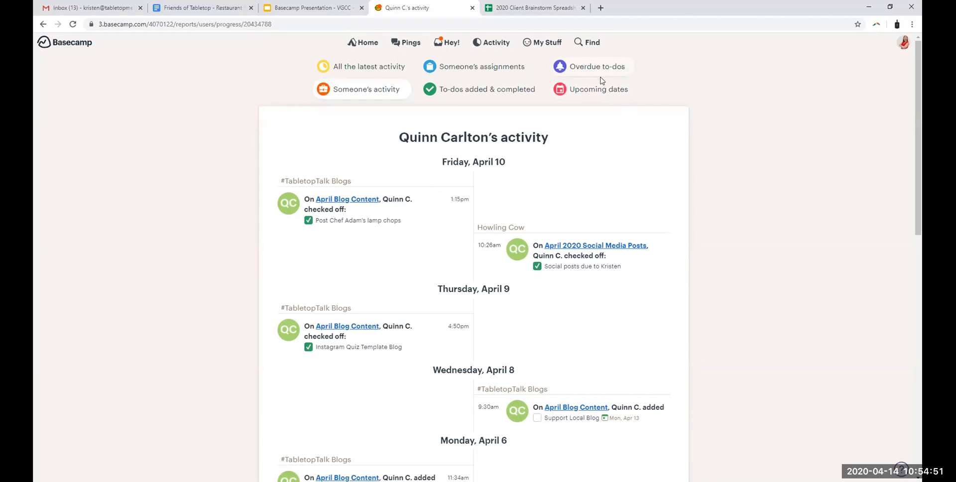
Step: Open the upcoming dates report and examine the calendar and the to-dos due from Tuesday, April 14 onward
click(605, 94)
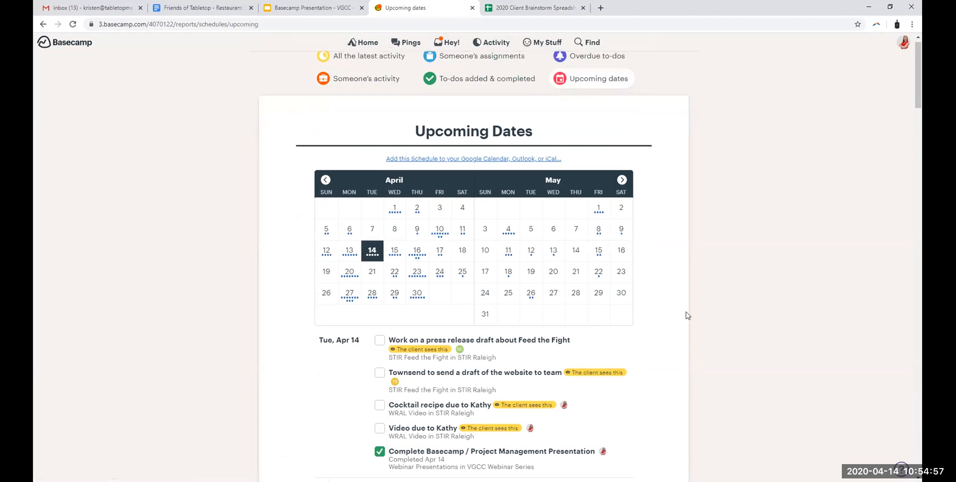
scroll(686, 309, down, 1)
scroll(681, 268, down, 1)
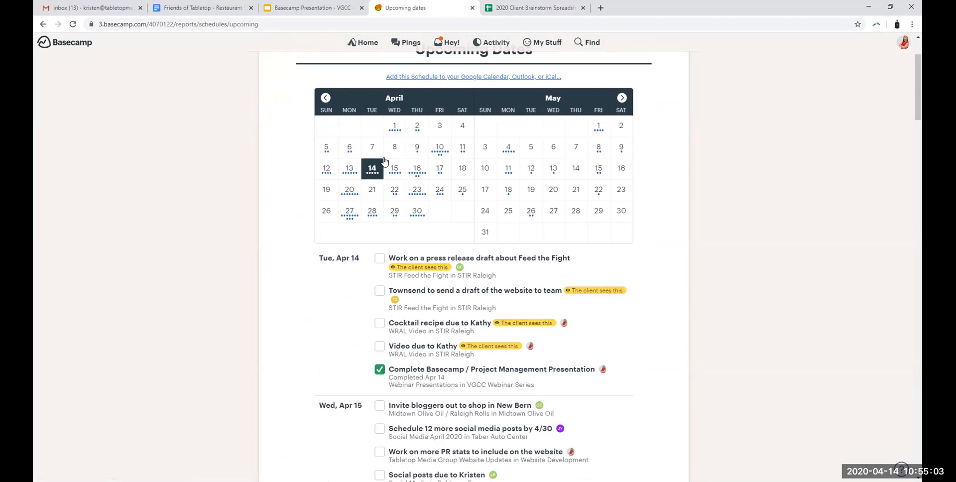
drag(321, 256, 359, 259)
click(351, 258)
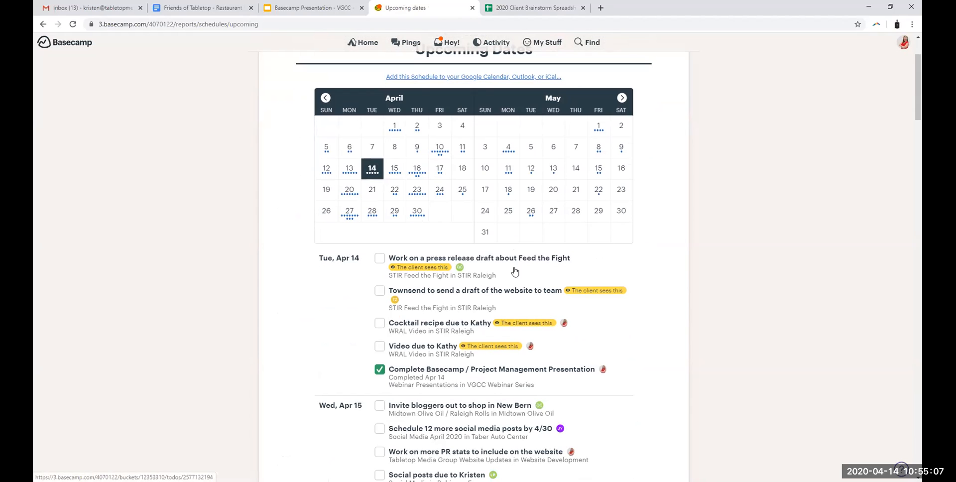
scroll(534, 390, down, 2)
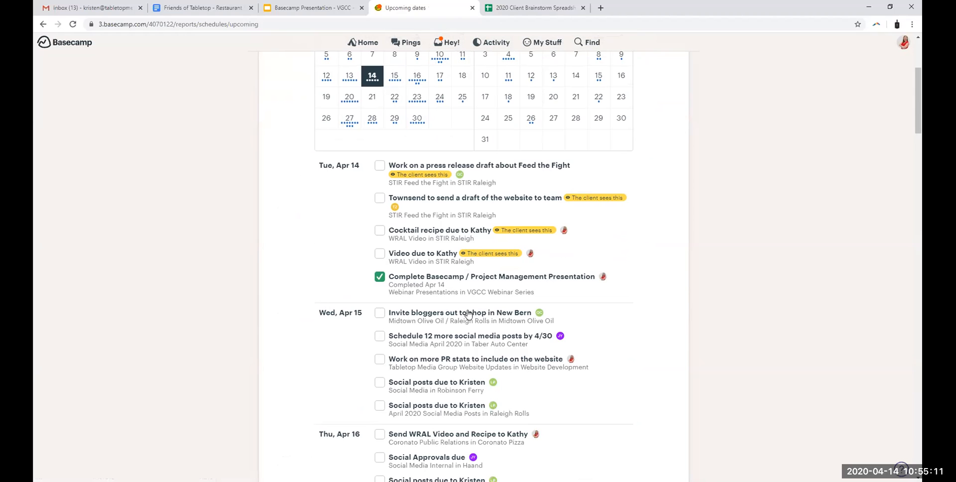
scroll(502, 398, up, 3)
scroll(501, 383, up, 1)
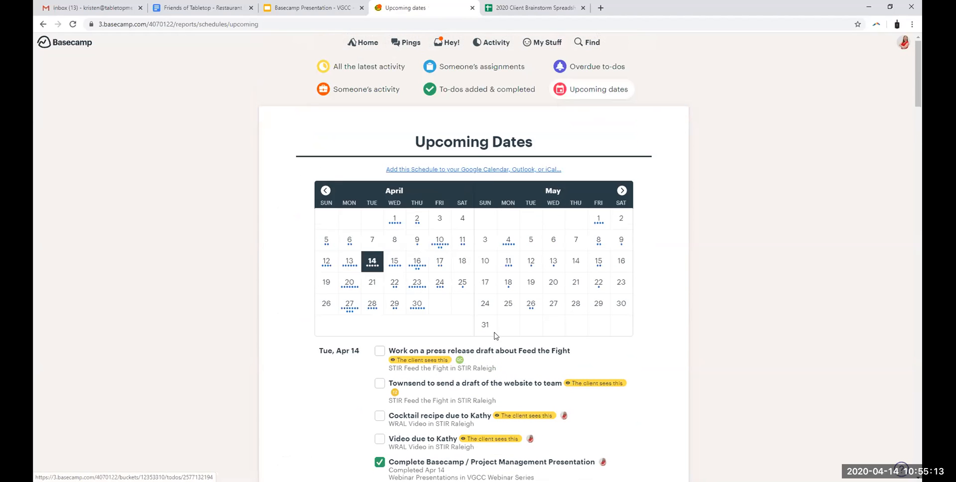
Step: Return to the latest activity report and point out its option for emailing a daily summary
click(494, 44)
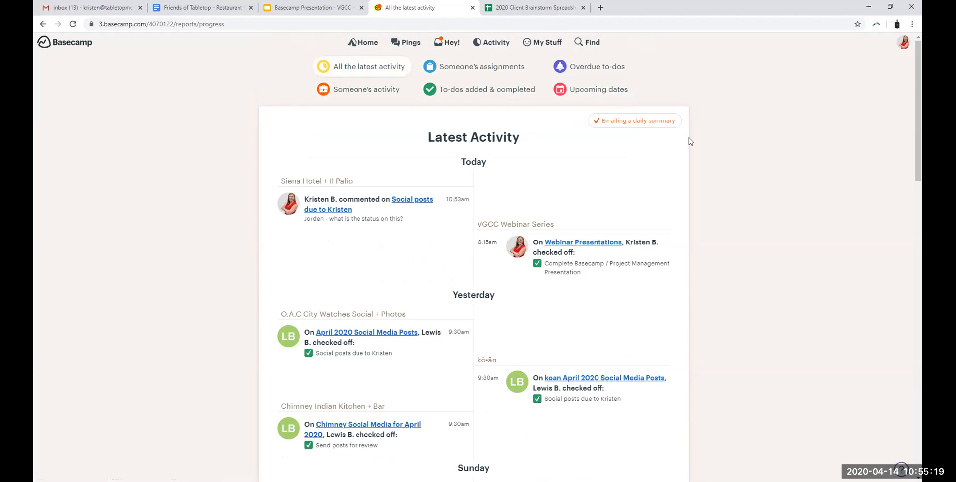
click(657, 121)
click(658, 121)
click(660, 122)
click(660, 122)
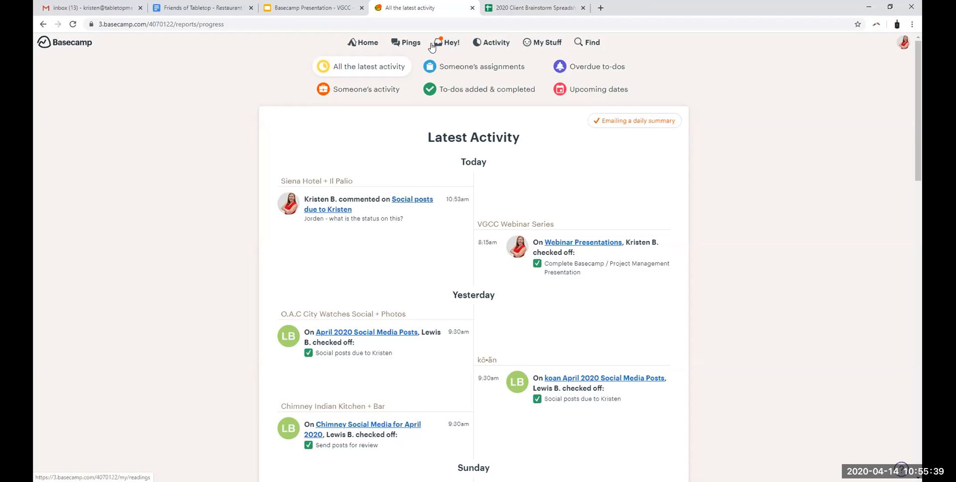
Step: Show the Hey! notifications and look through the new items about chats, due dates and completed to-dos
click(440, 43)
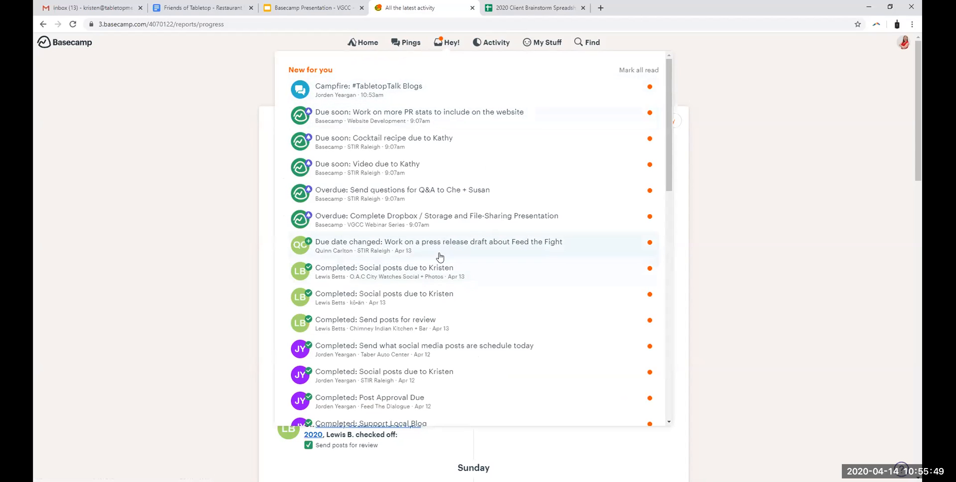
scroll(440, 257, down, 5)
scroll(448, 256, up, 4)
scroll(453, 257, down, 1)
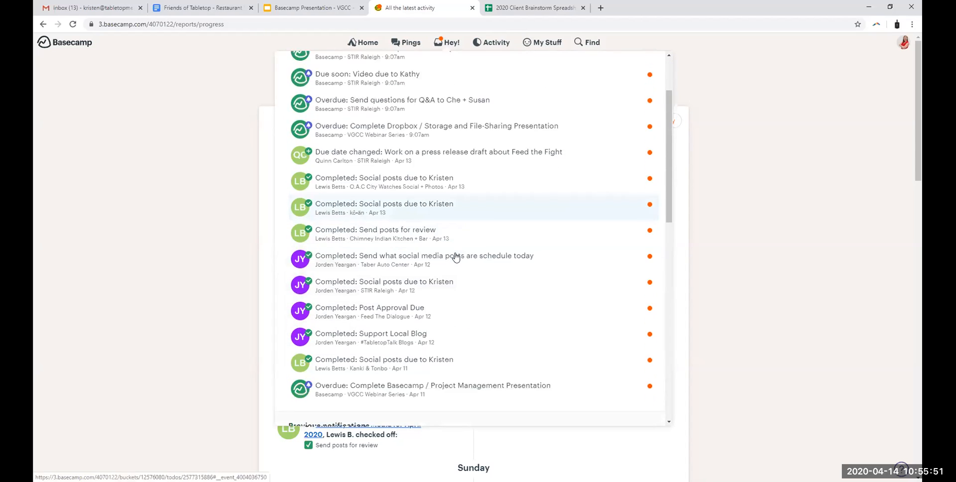
scroll(455, 257, down, 2)
scroll(478, 236, up, 4)
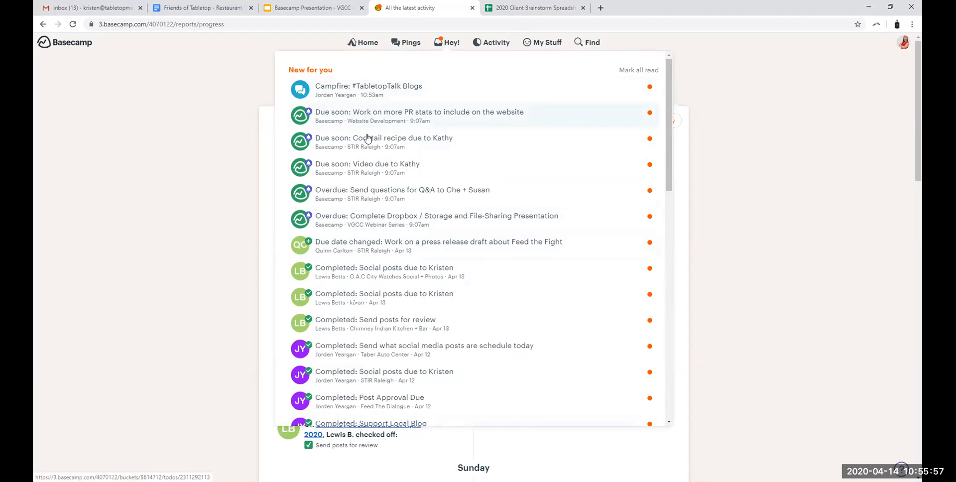
Step: Open the #TabletopTalk Blogs Campfire notification and send a message thanking two mentioned team members "for messaging me back for my webinar!"
click(405, 92)
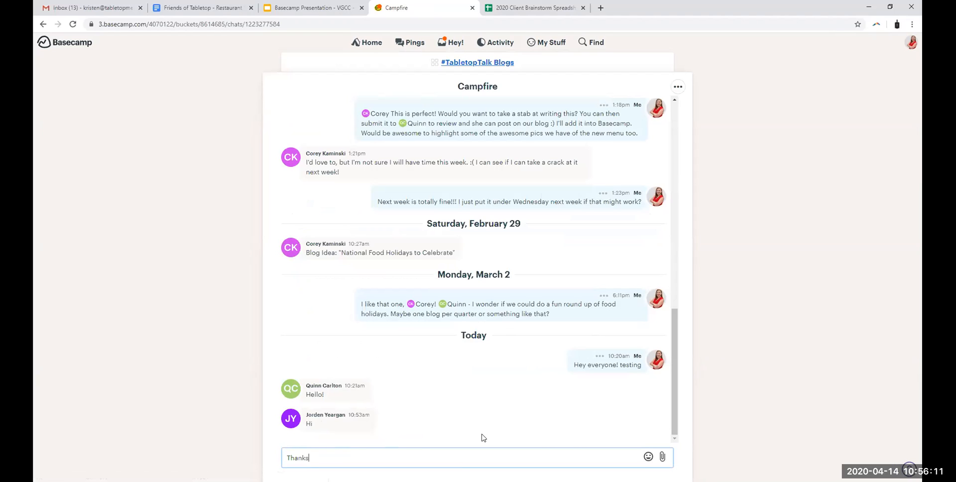
text(@q)
key(Return)
text(and @j)
key(Return)
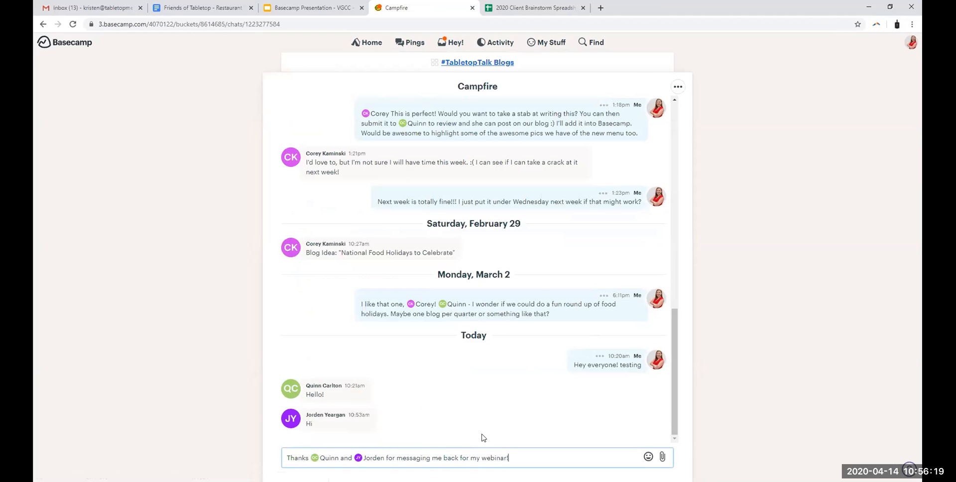
key(Return)
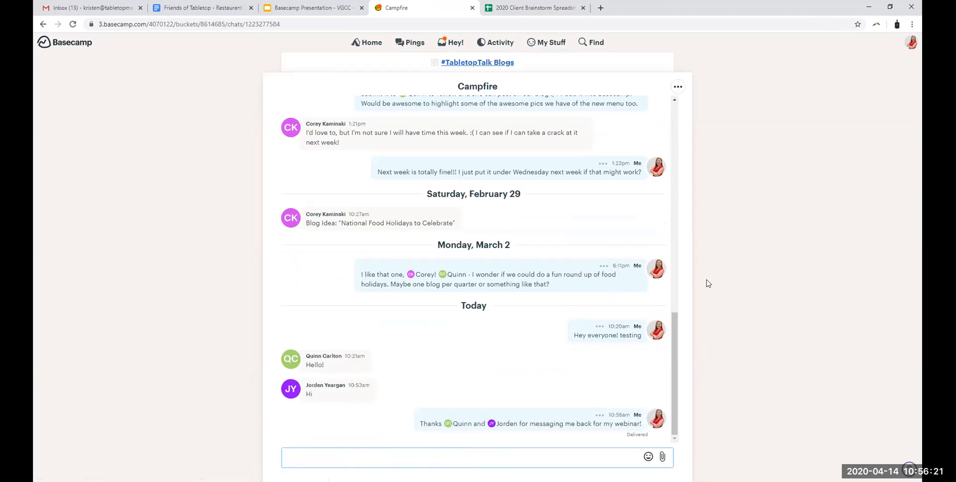
Step: From the new notifications, view the STIR Raleigh cocktail recipe to-do and the Feed the Fight press release draft to-do
click(448, 42)
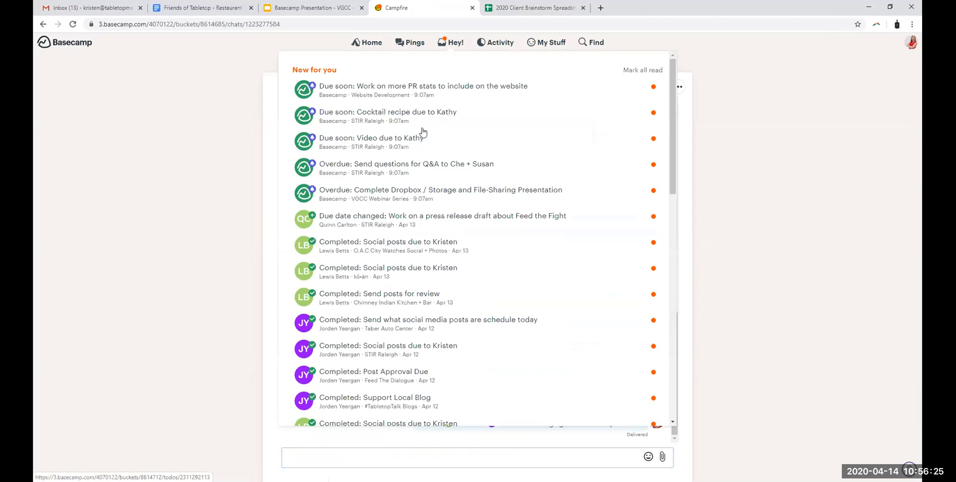
click(363, 127)
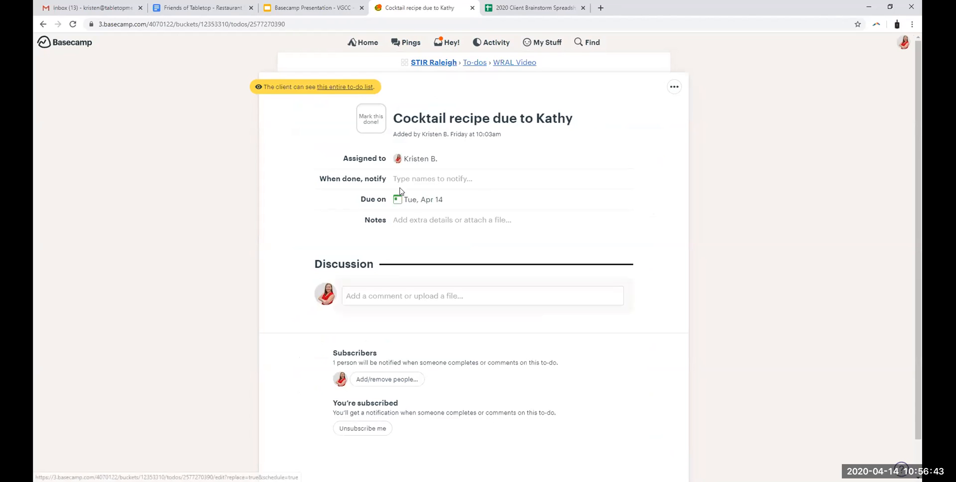
click(445, 44)
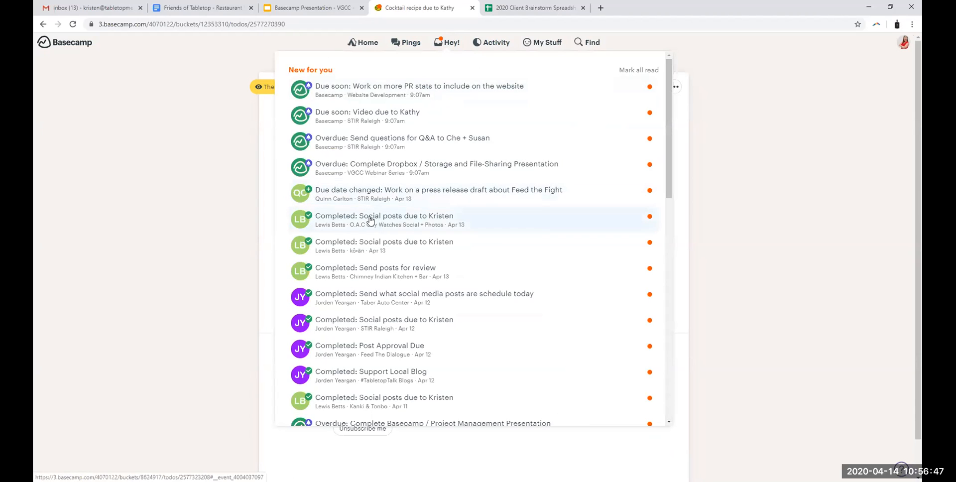
click(375, 195)
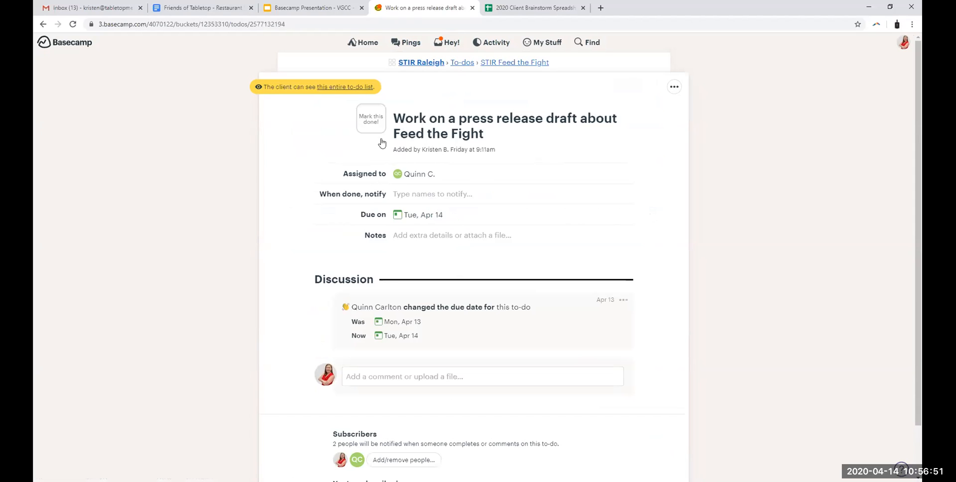
Step: Open the completed O.A.C City Watches social posts notification and examine who is assigned and who is notified when done
click(444, 47)
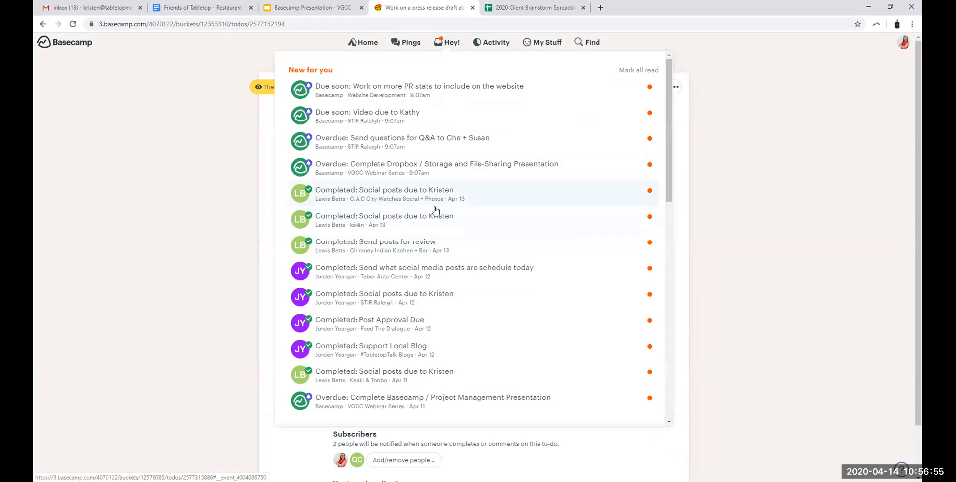
click(349, 200)
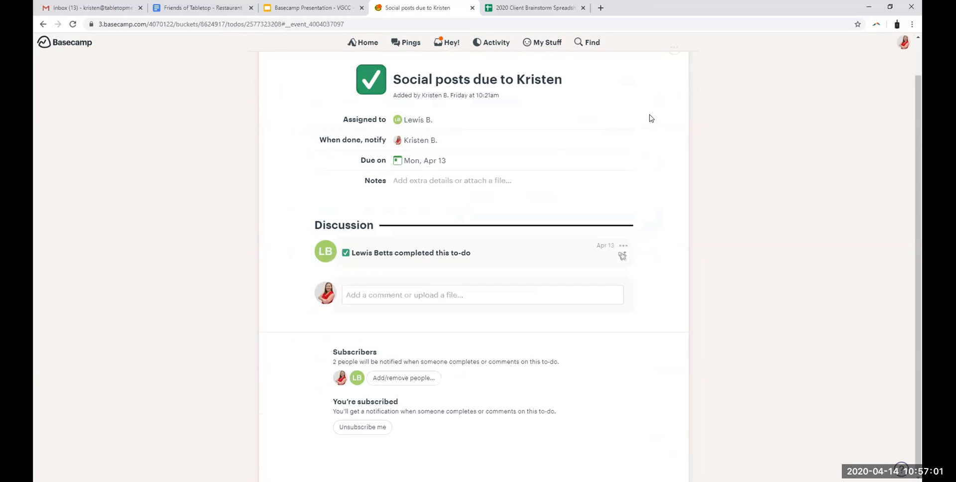
scroll(592, 191, up, 1)
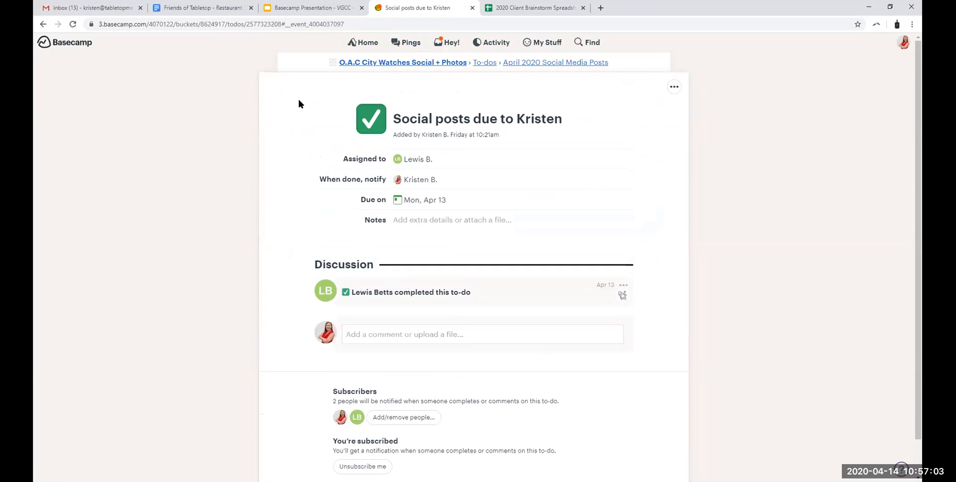
click(476, 157)
drag(321, 179, 386, 180)
click(462, 178)
Step: Open the completed kō•ān social posts notification and add the comment "Thanks for a great job," mentioning the assignee and ending with "!"
click(451, 43)
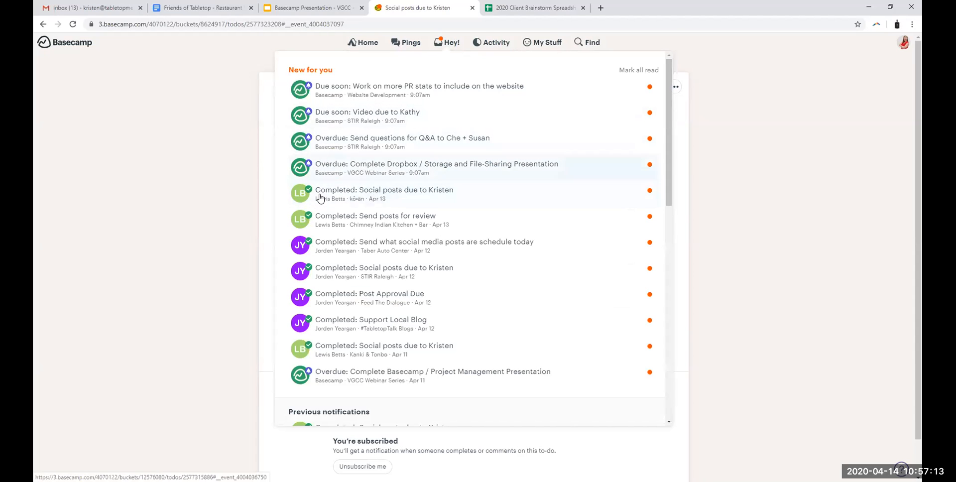
click(486, 191)
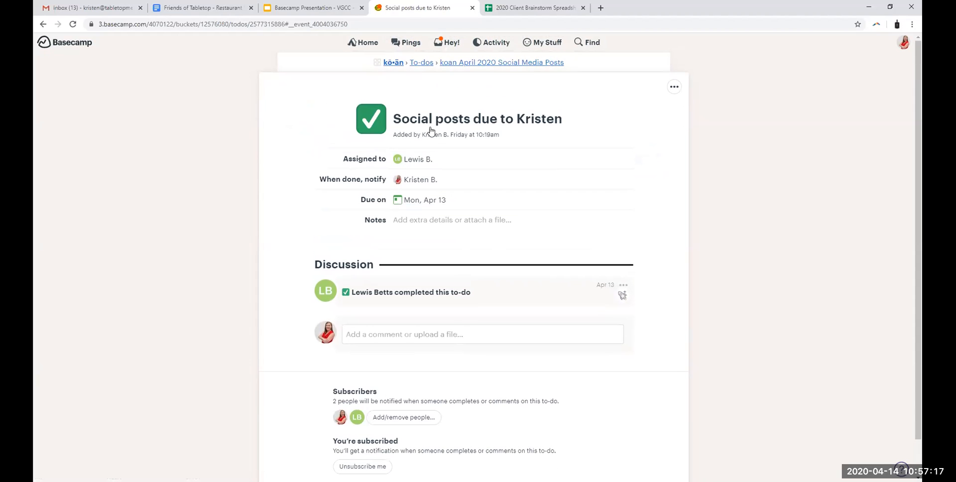
click(407, 332)
text(Thanks)
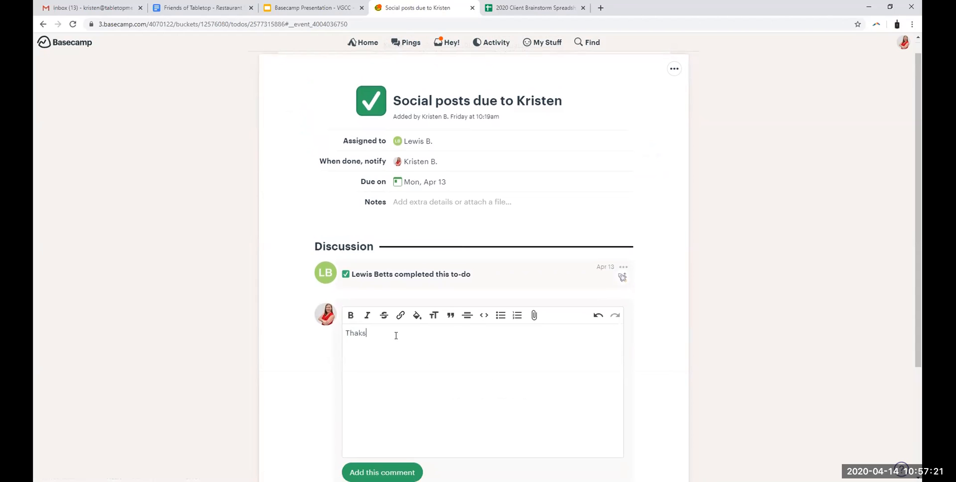
text( for a great job, @l)
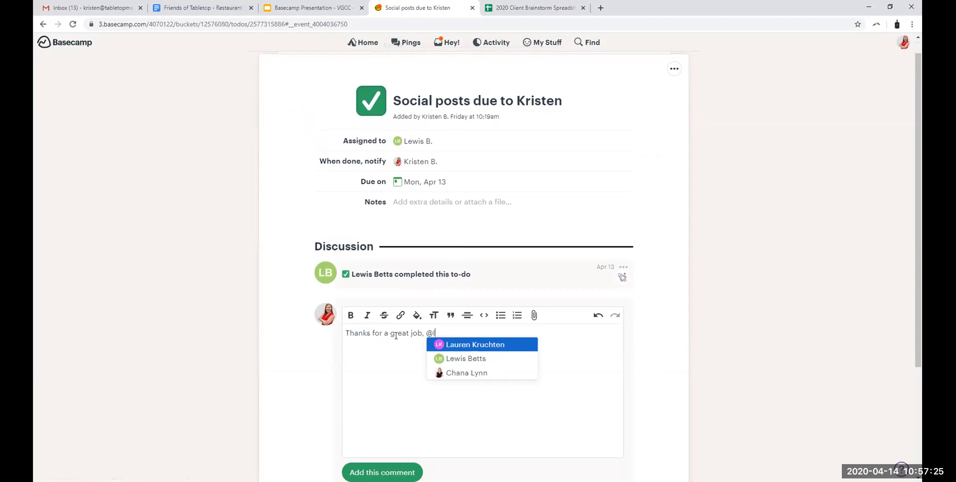
key(Down)
key(Return)
text(!)
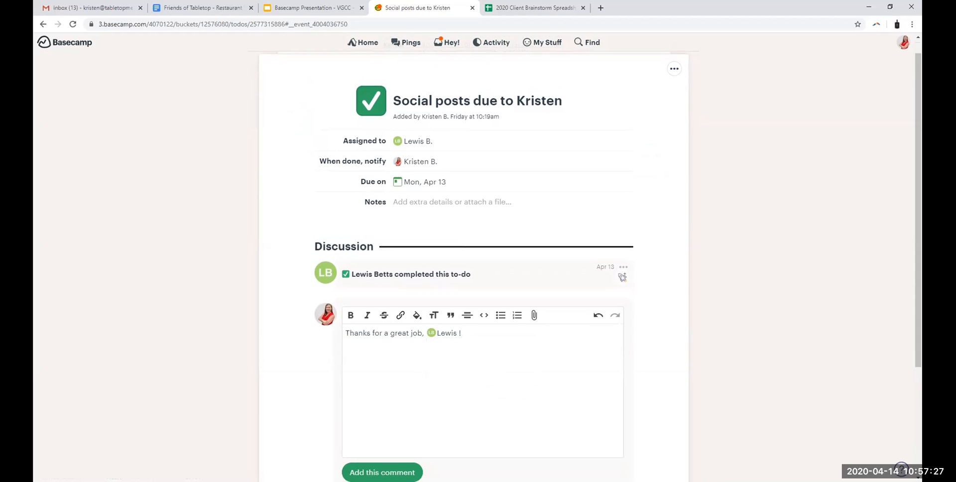
click(381, 471)
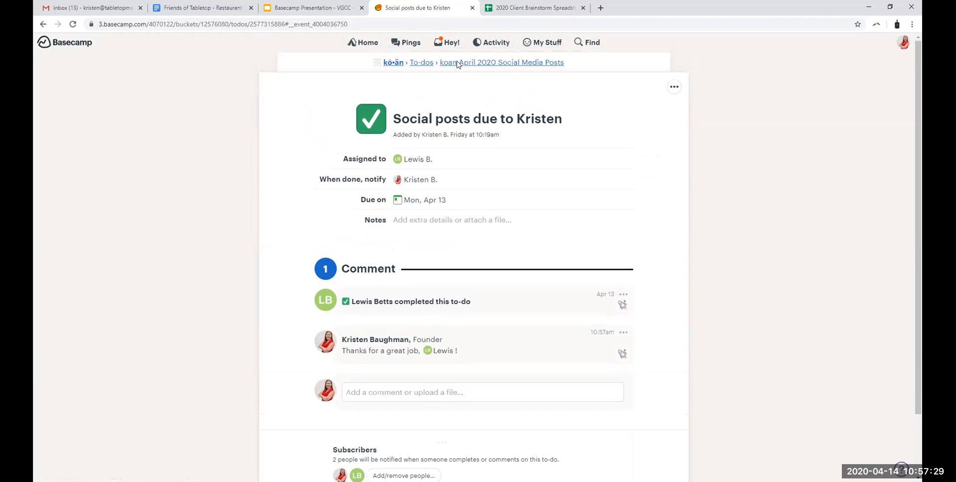
Step: Open Pings to start a private chat
click(447, 42)
click(448, 43)
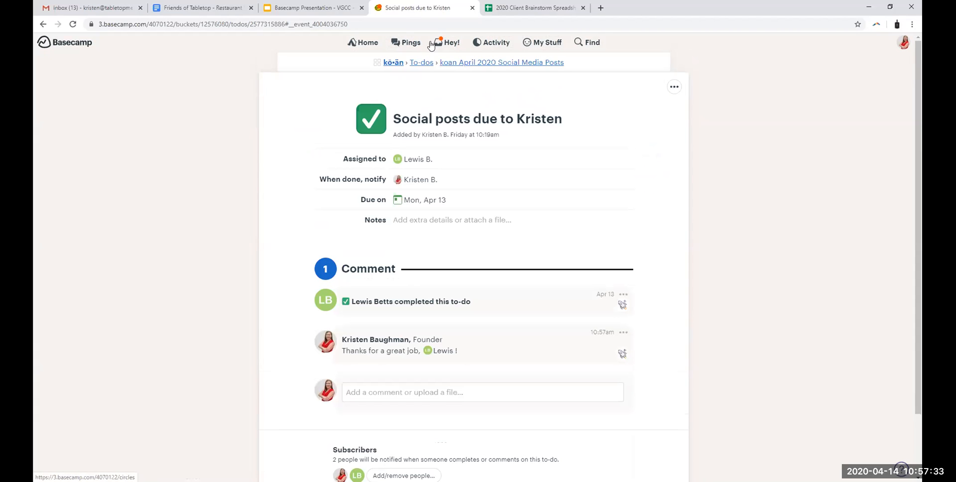
click(406, 43)
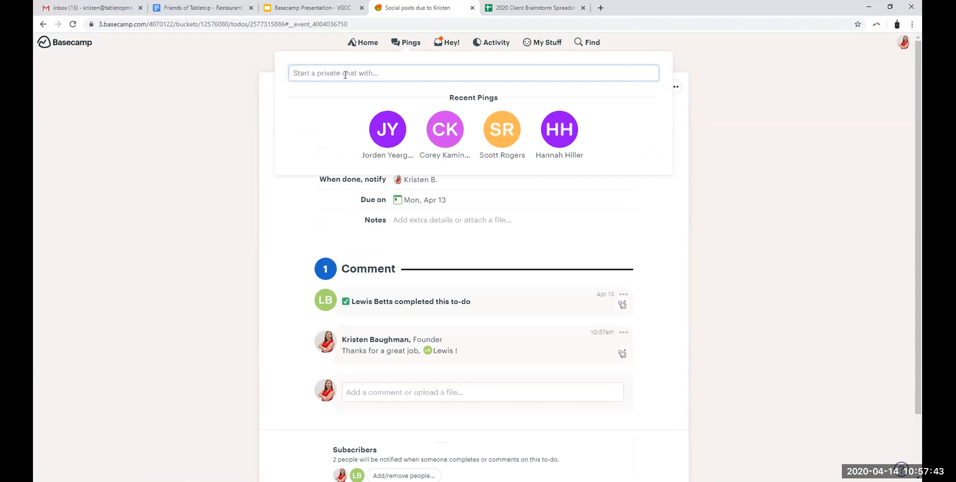
text(@)
key(BackSpace)
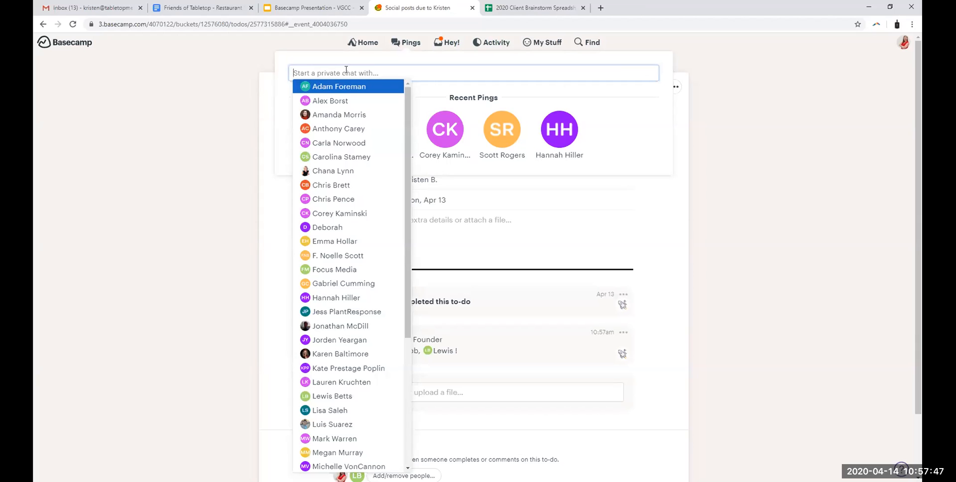
text(@quin)
key(BackSpace)
key(BackSpace)
scroll(331, 305, down, 2)
scroll(327, 294, up, 2)
scroll(318, 296, down, 10)
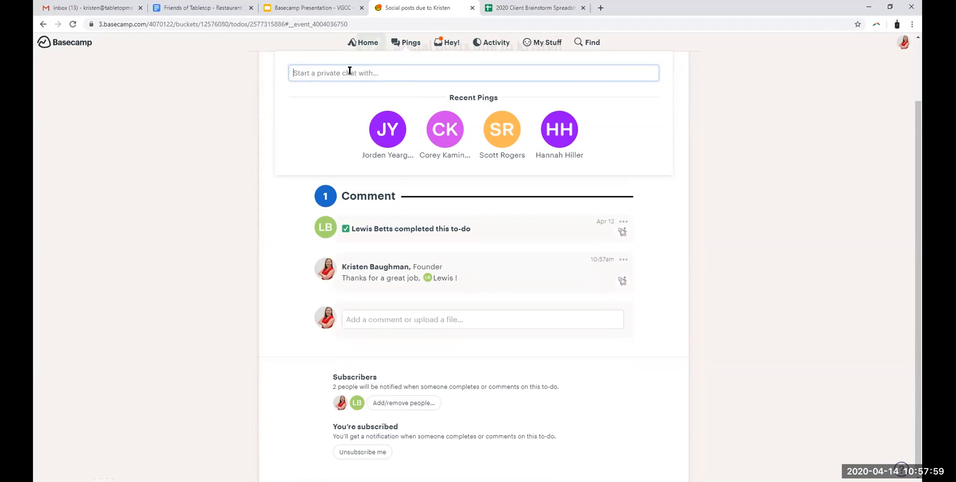
Step: Find the team member whose first name starts with "Q" and open a private Ping with them
text(q)
key(Return)
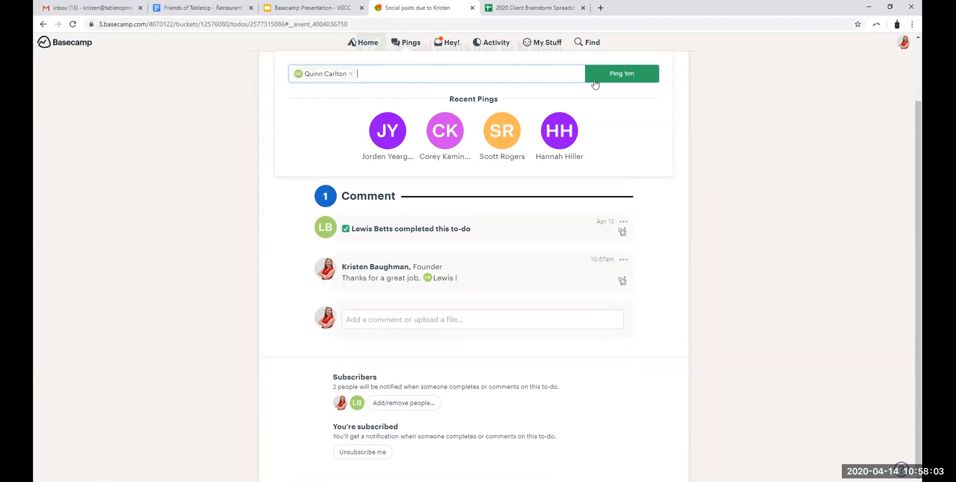
text(Testing 123!)
click(634, 77)
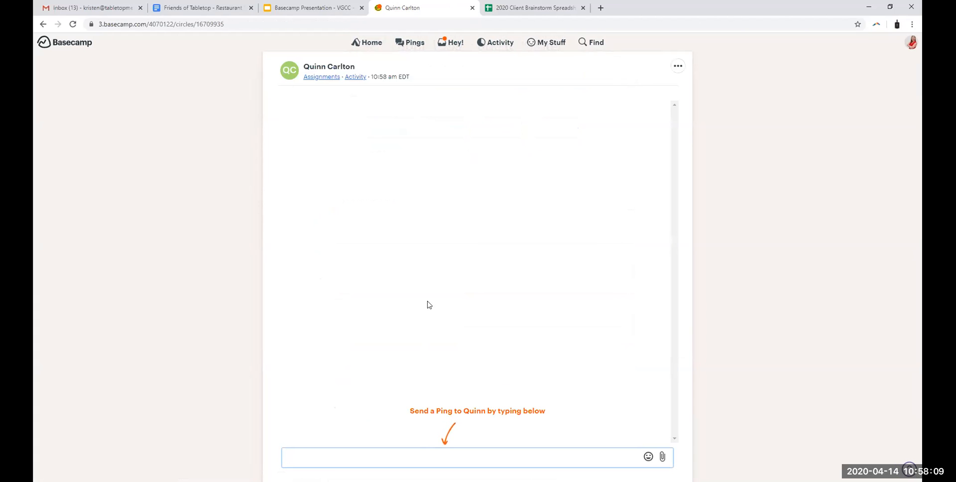
Step: Send the private message "testing 123" and draft a follow-up beginning "URGENT - please"
click(458, 454)
text(testing 123)
key(Return)
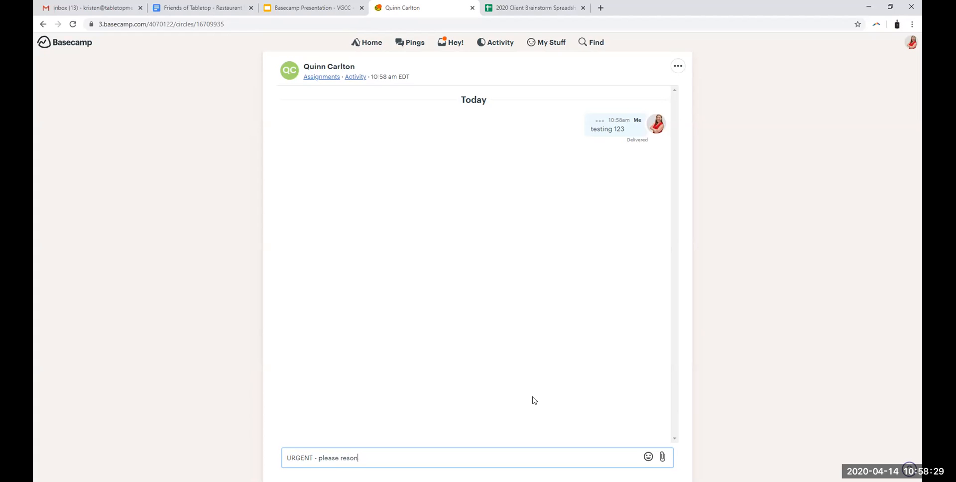
key(BackSpace)
key(BackSpace)
key(BackSpace)
key(BackSpace)
key(BackSpace)
key(BackSpace)
key(BackSpace)
key(BackSpace)
key(BackSpace)
key(BackSpace)
key(BackSpace)
key(BackSpace)
key(BackSpace)
Step: Open the recent Ping from October 25, 2019 and read the question about the Distillery Dinner posts
click(413, 45)
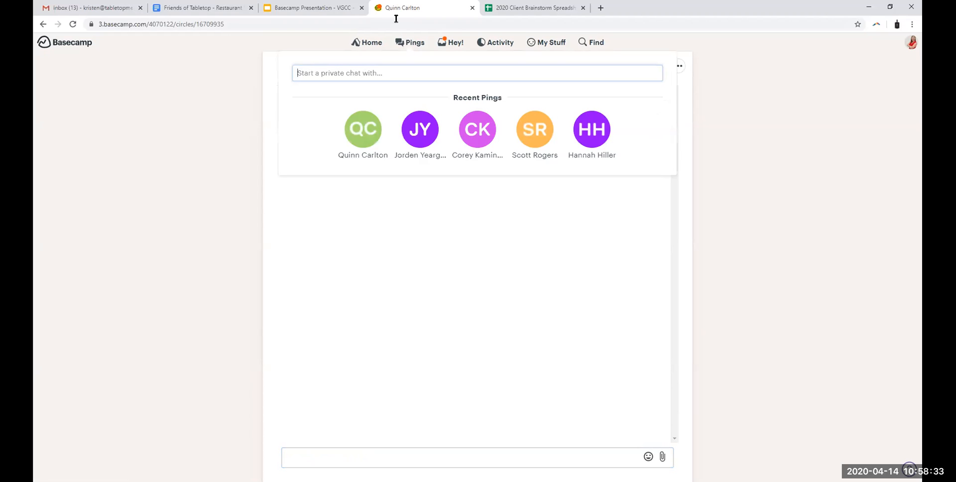
click(417, 142)
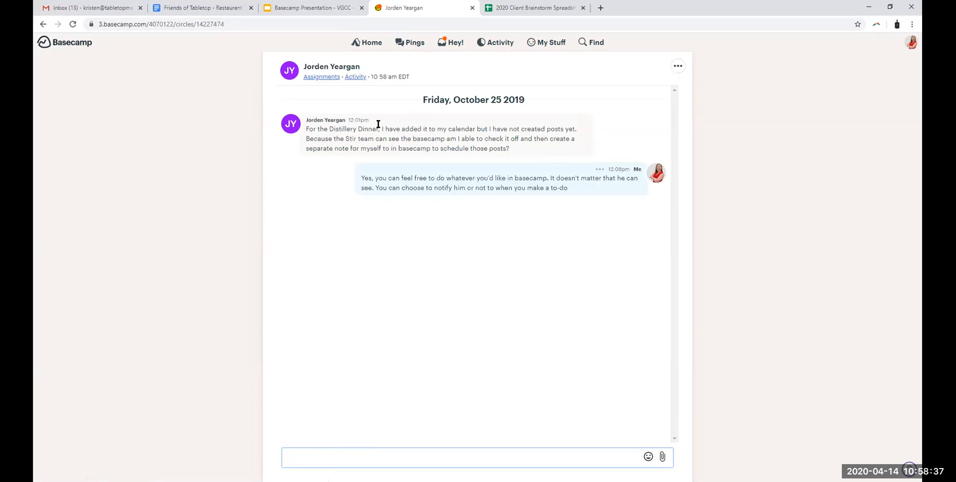
drag(351, 129, 538, 163)
click(530, 148)
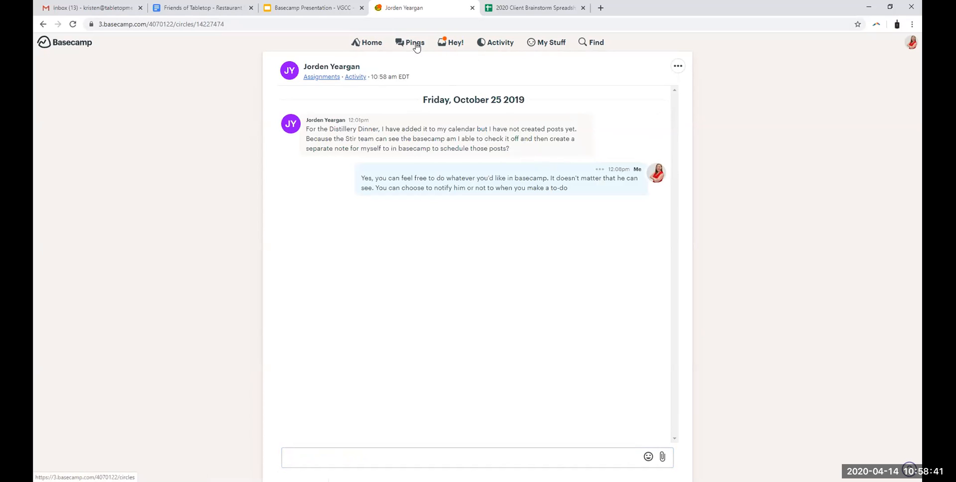
Step: Return to the home page and look over the team and project cards
click(363, 46)
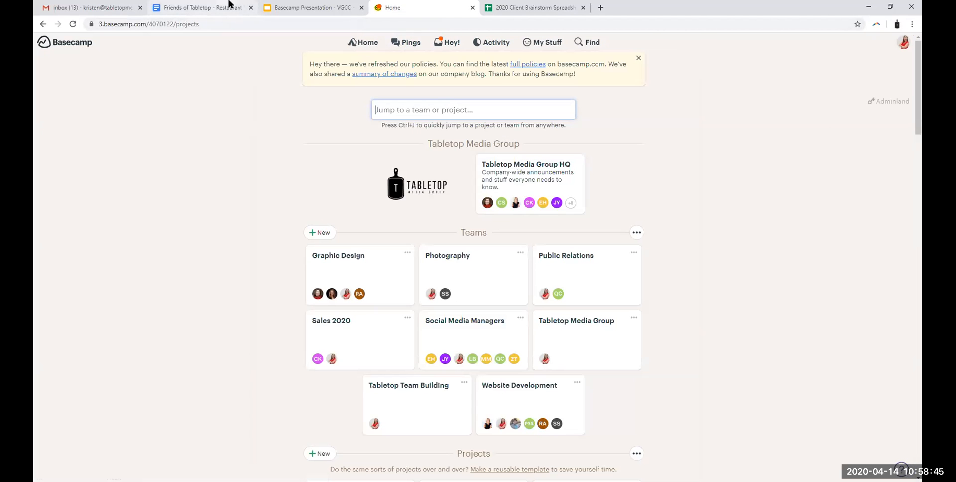
scroll(736, 166, down, 3)
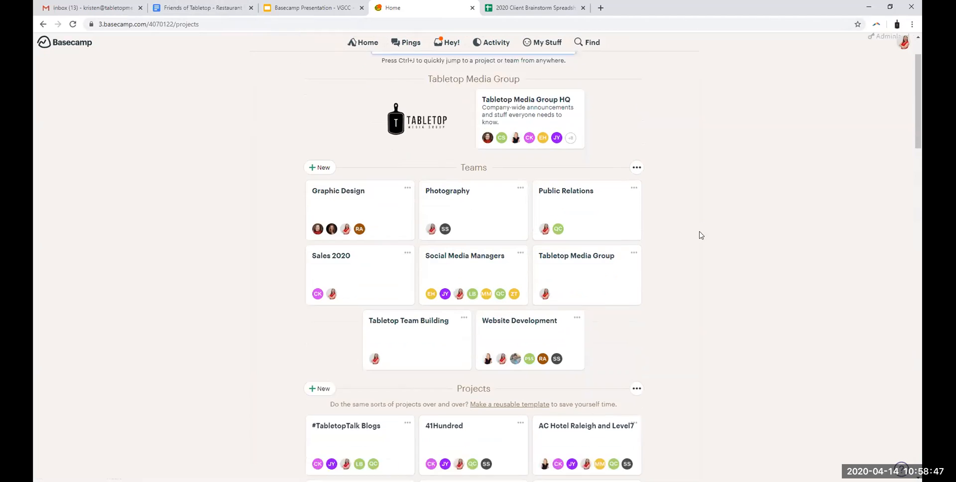
scroll(542, 366, down, 1)
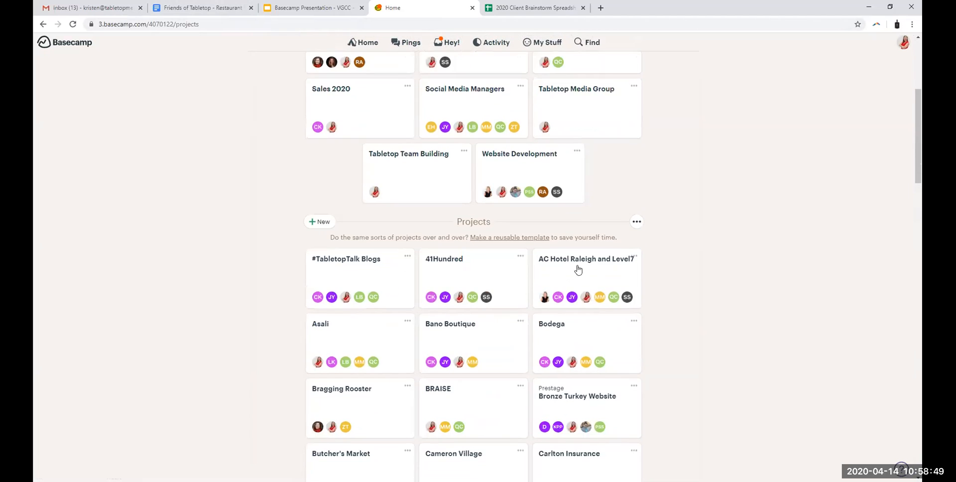
scroll(683, 370, up, 4)
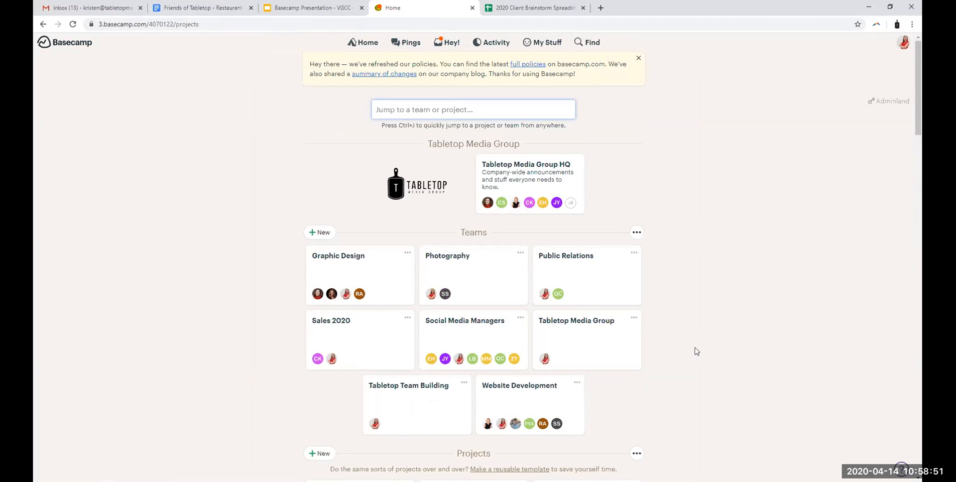
scroll(696, 348, down, 1)
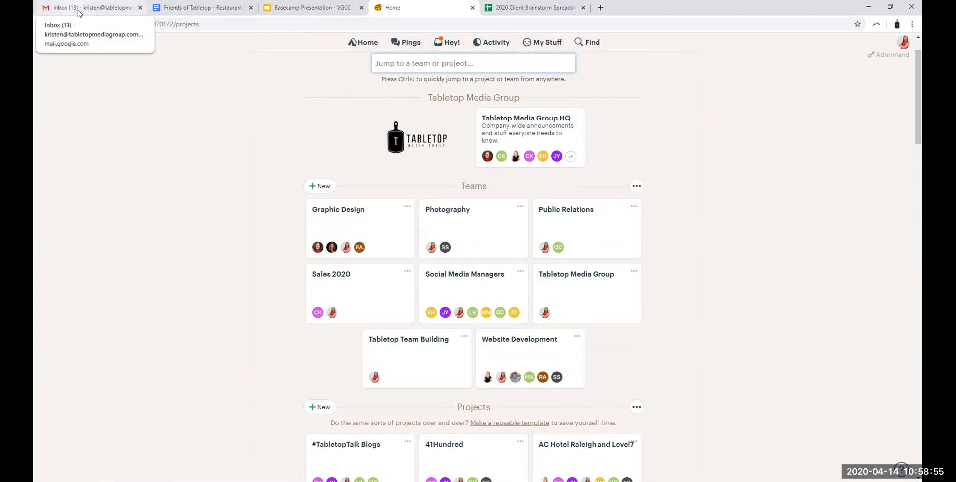
Step: Open the recent Ping with the client about event planning and look through its 2019 message history
click(405, 44)
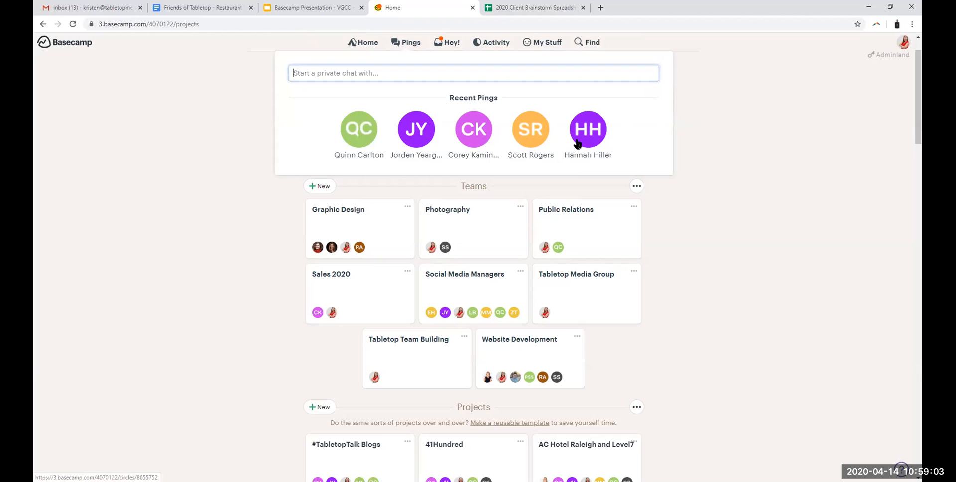
click(527, 131)
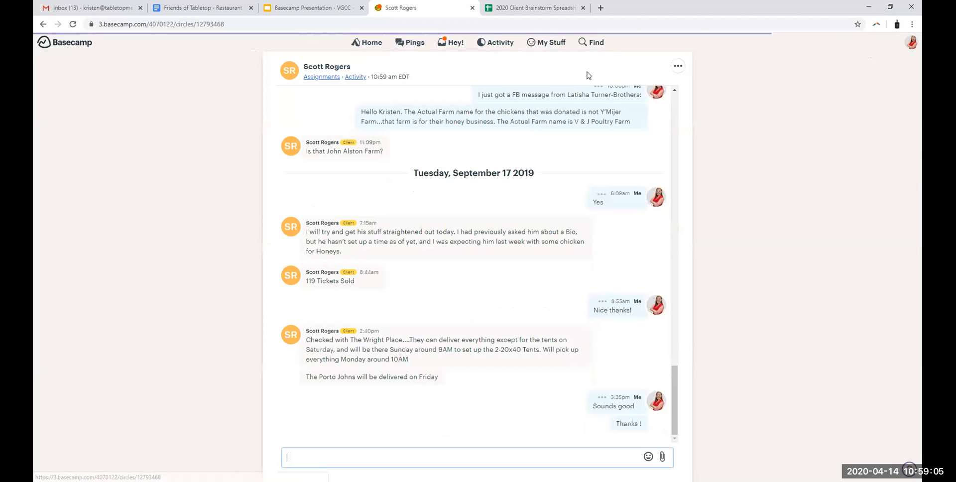
scroll(498, 219, up, 12)
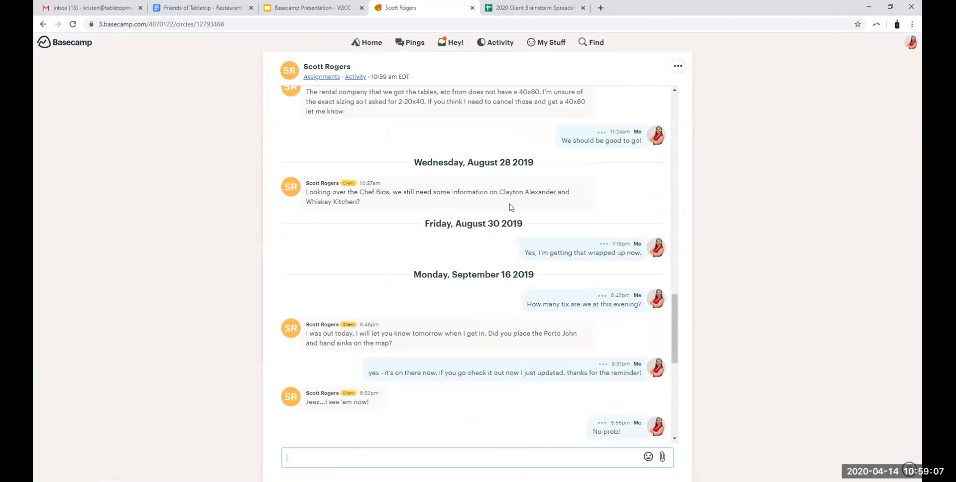
scroll(515, 212, up, 10)
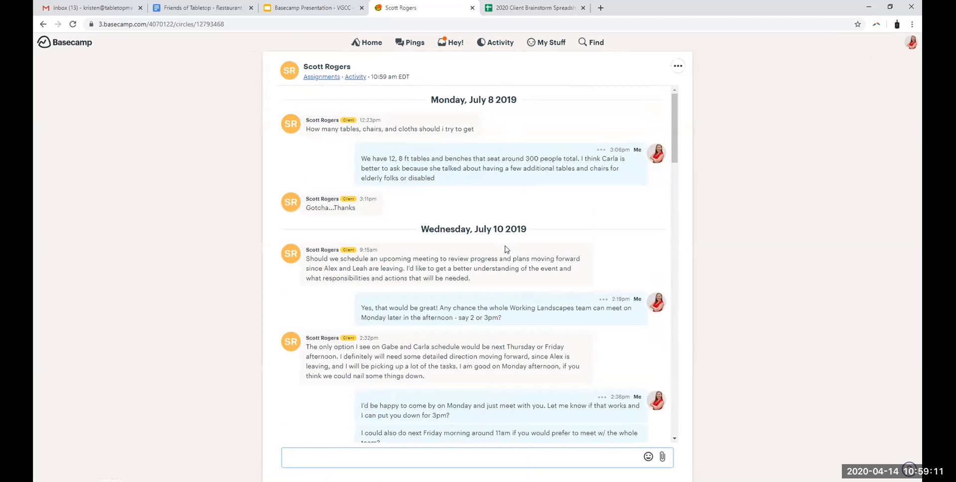
scroll(505, 249, down, 20)
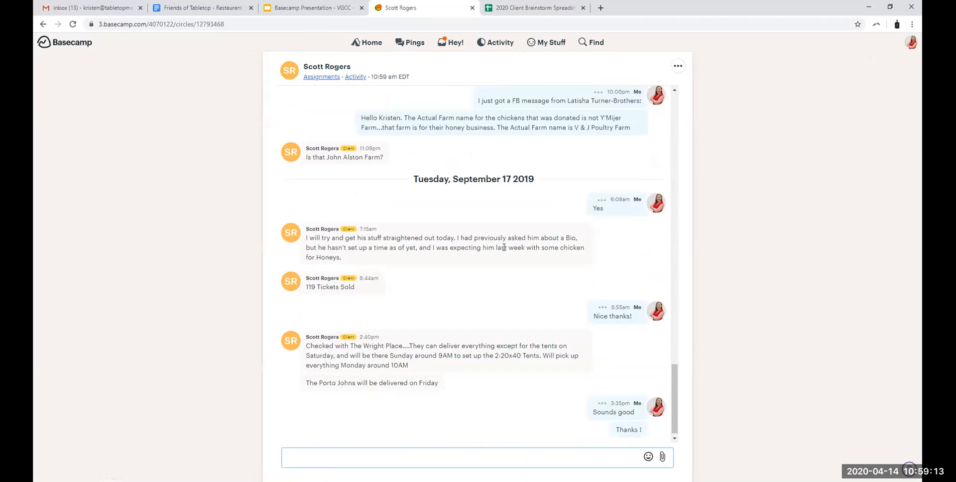
Step: Search everything for "sales" and open the Sales 2020 team from the results
click(398, 47)
click(593, 42)
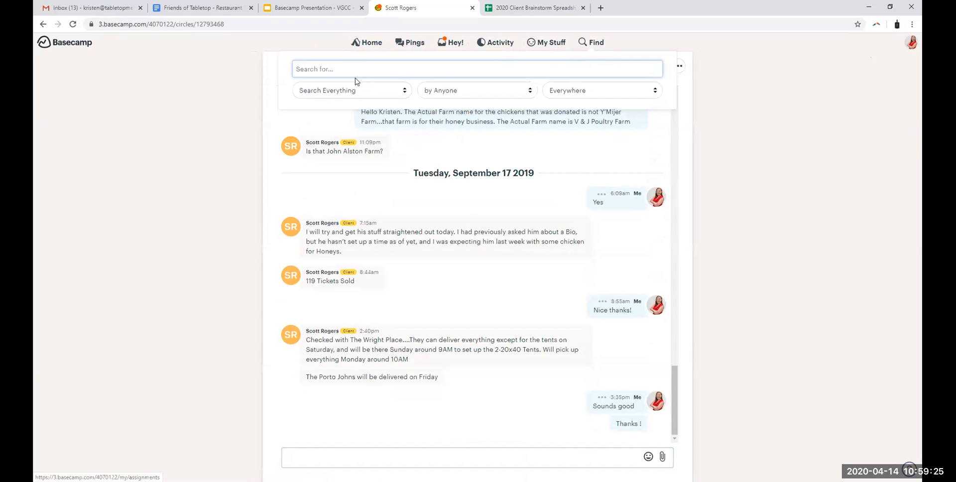
text(comm)
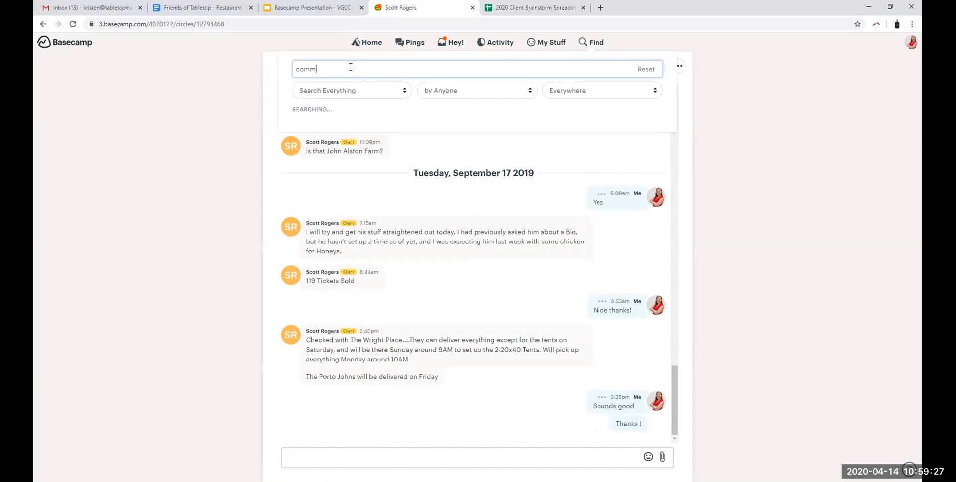
key(BackSpace)
key(BackSpace)
text(sales)
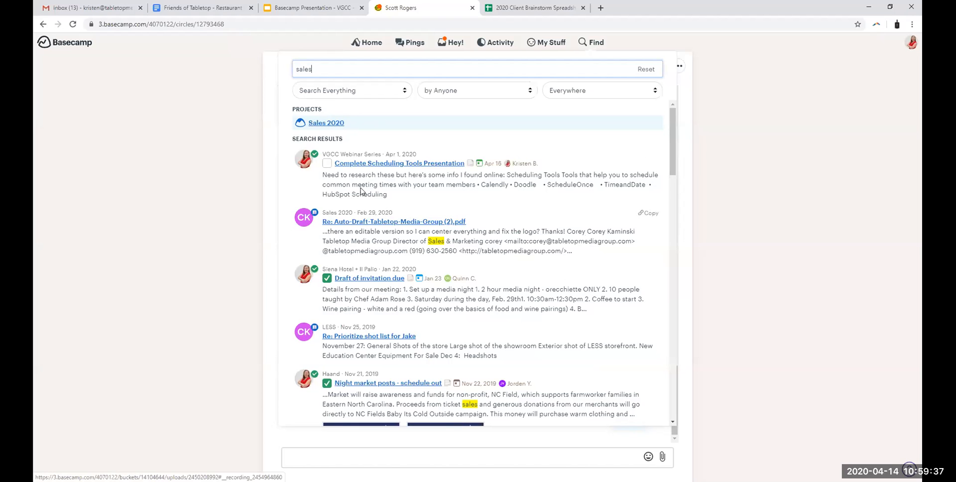
scroll(358, 225, down, 2)
scroll(359, 225, down, 8)
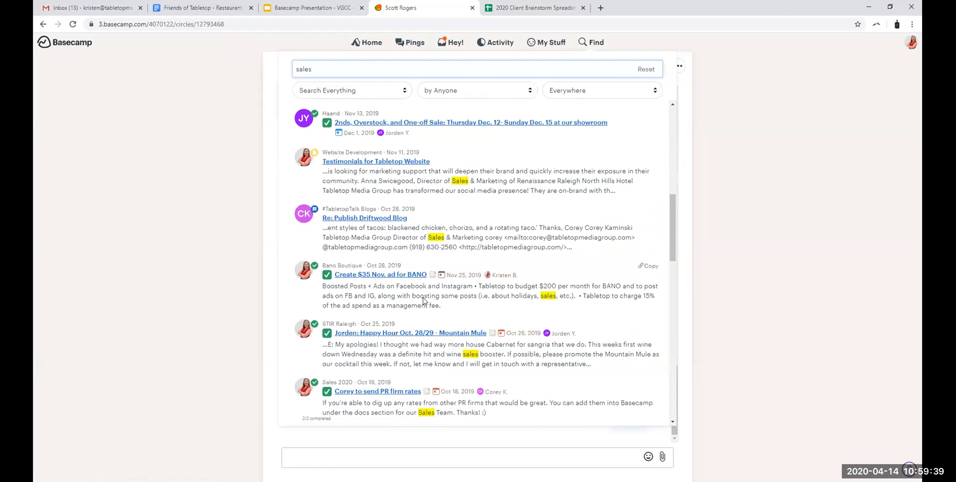
scroll(376, 289, up, 10)
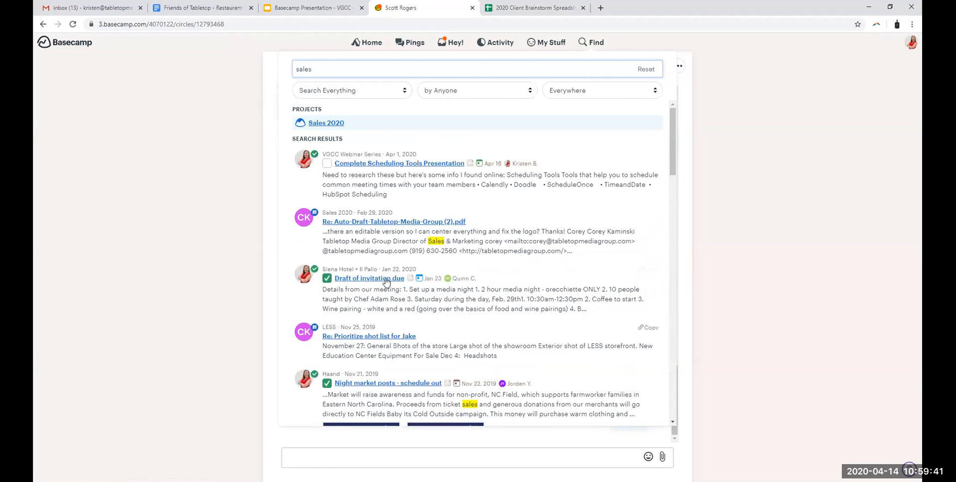
click(334, 122)
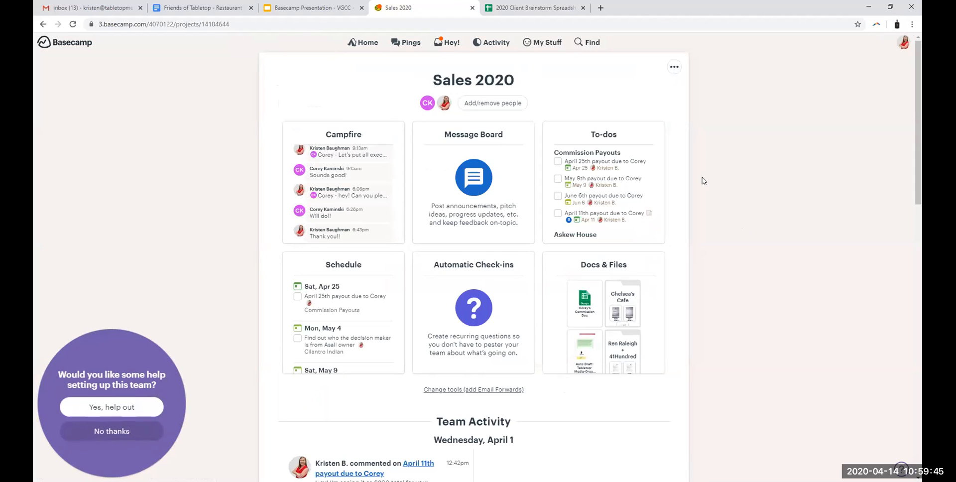
Step: Search only Pings for "chef" and open the August 28, 2019 chat about the Chef Bios
click(587, 43)
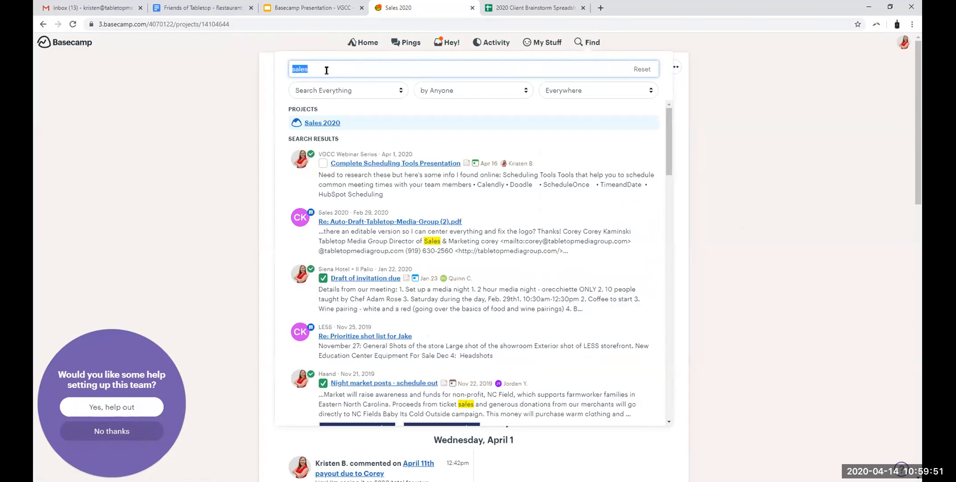
click(388, 92)
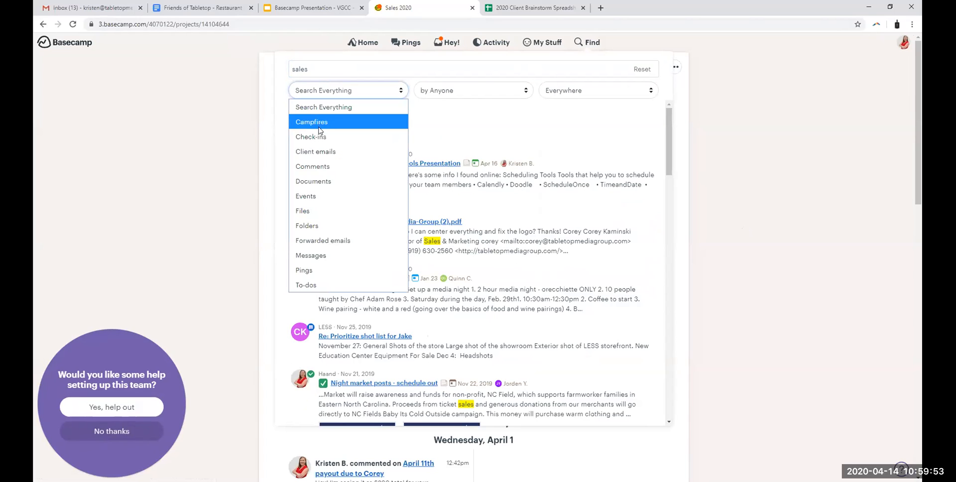
click(303, 270)
click(312, 70)
text(chef)
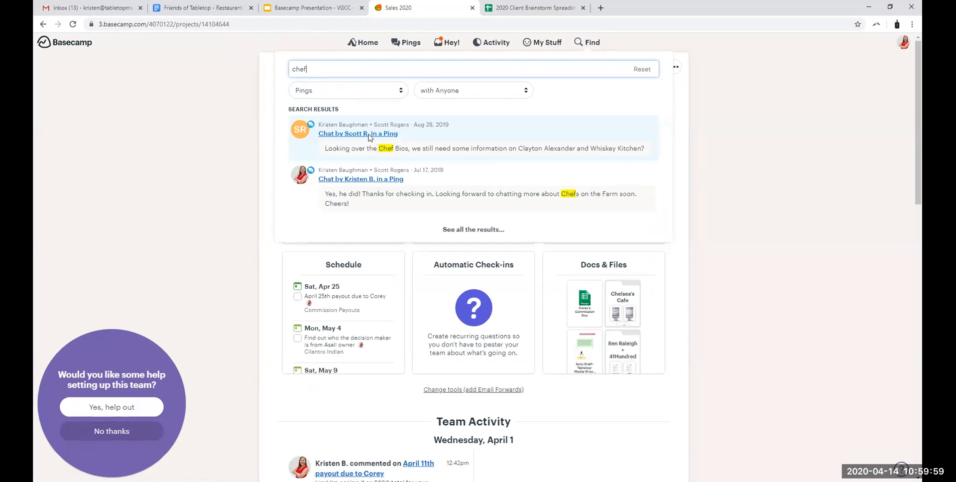
click(351, 137)
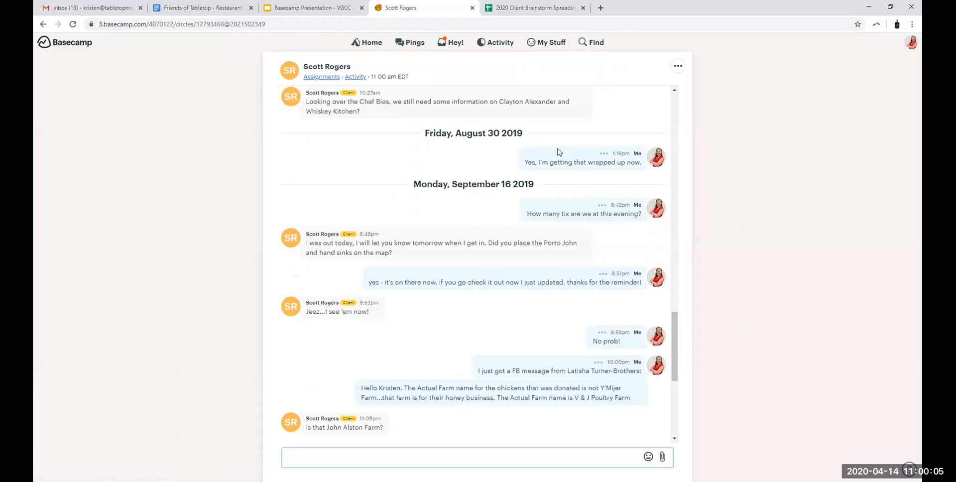
scroll(558, 152, up, 3)
Step: From the home page, look up "stir" and open the STIR Raleigh project
click(366, 43)
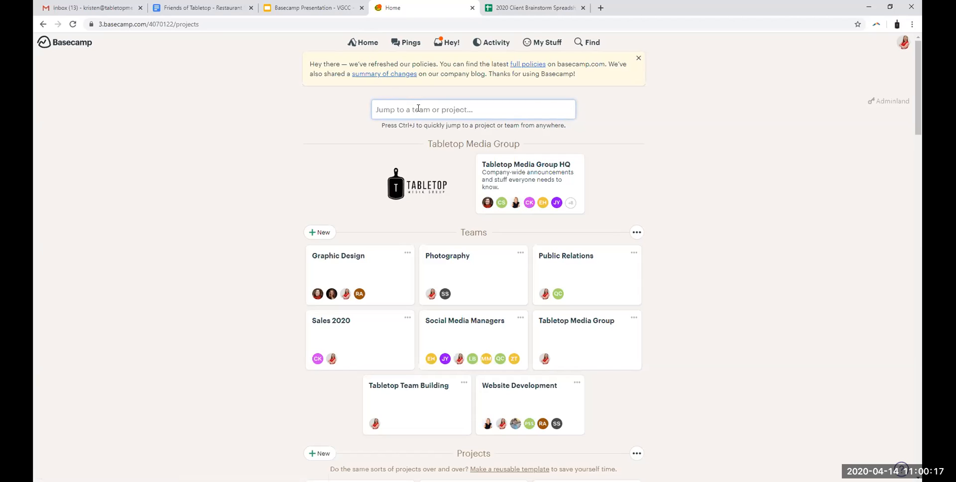
text(stir)
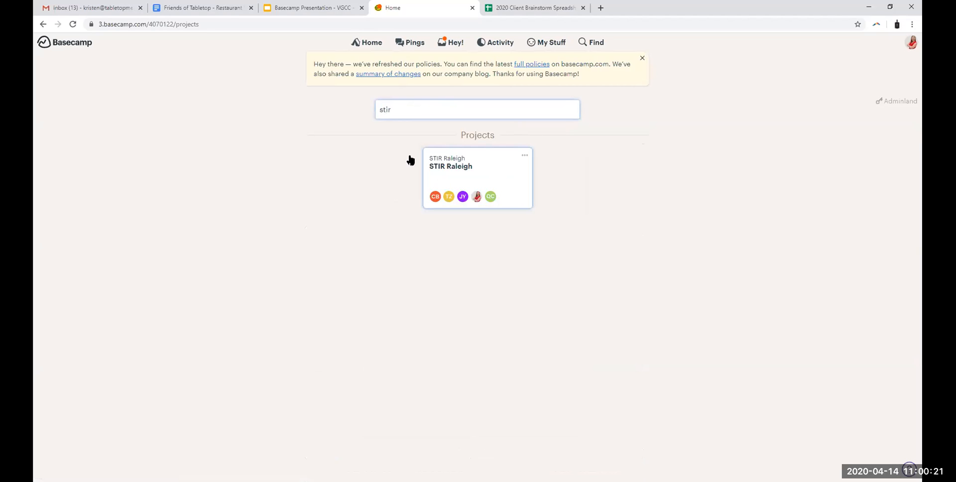
click(462, 183)
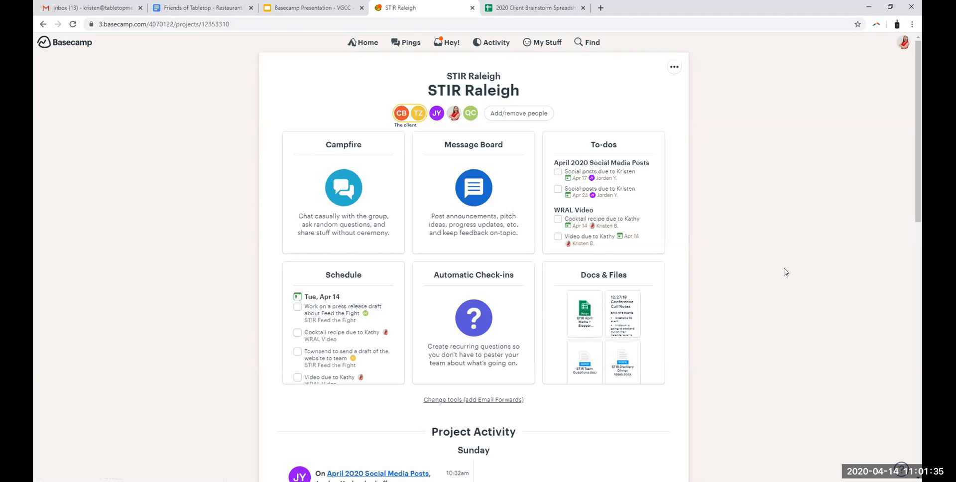
Step: Go back to the home page and browse the Projects section
click(365, 45)
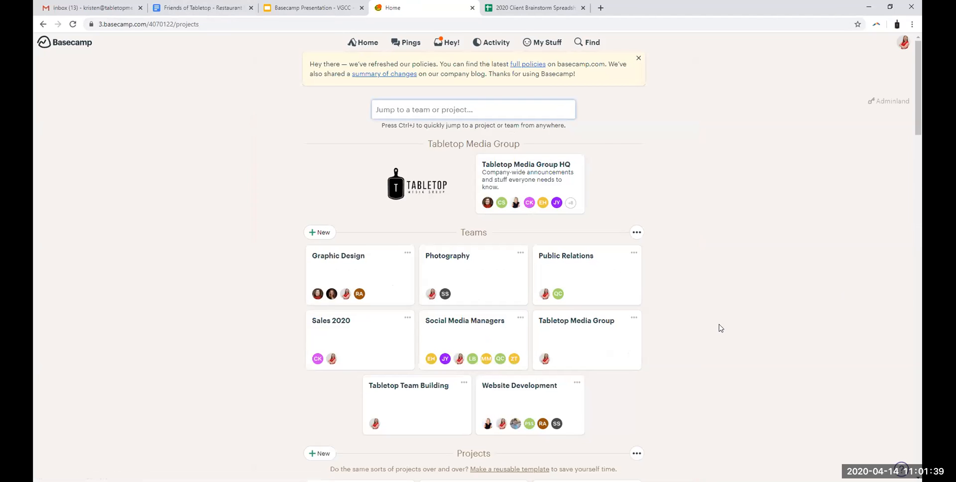
scroll(717, 235, down, 5)
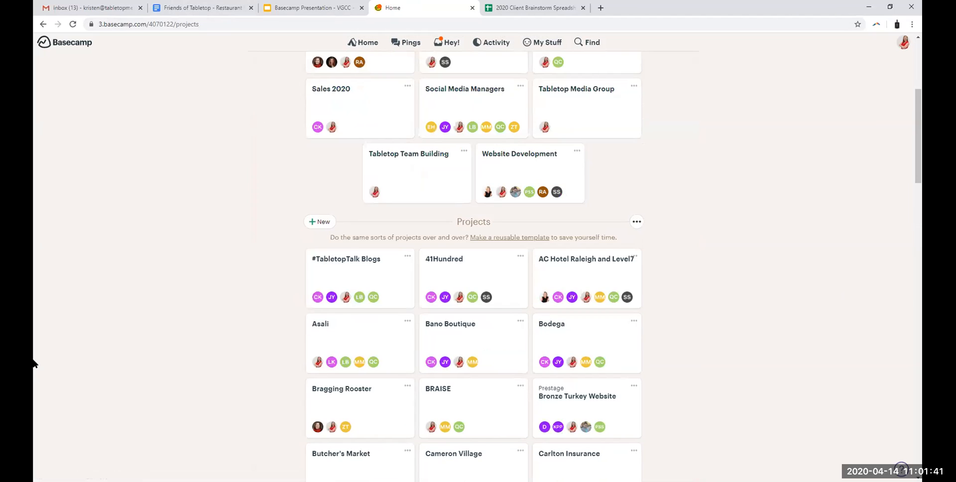
Step: Browse the Projects section of the home page and open the STIR Raleigh project
scroll(614, 209, down, 5)
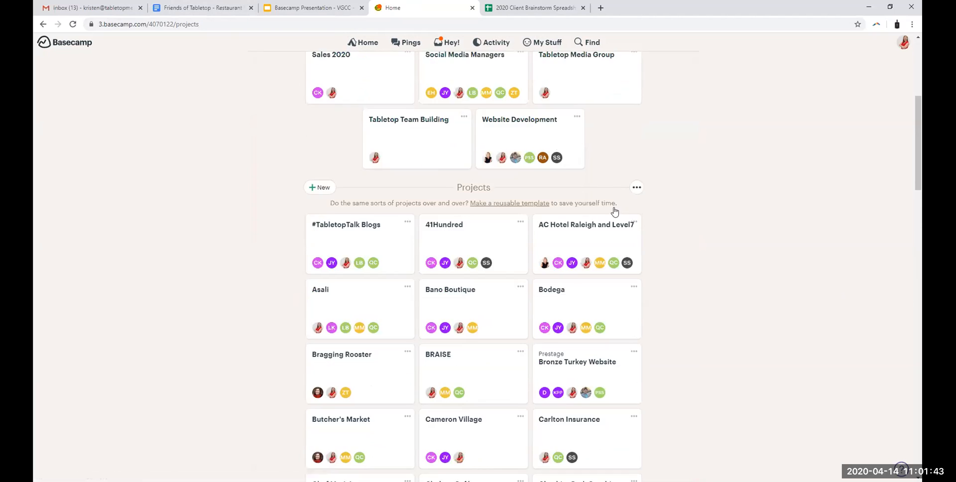
scroll(707, 366, up, 11)
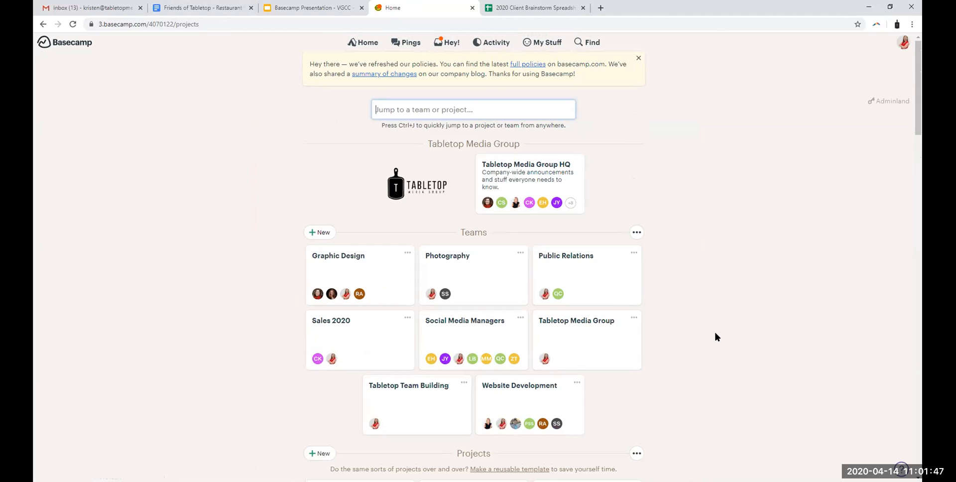
scroll(670, 324, down, 5)
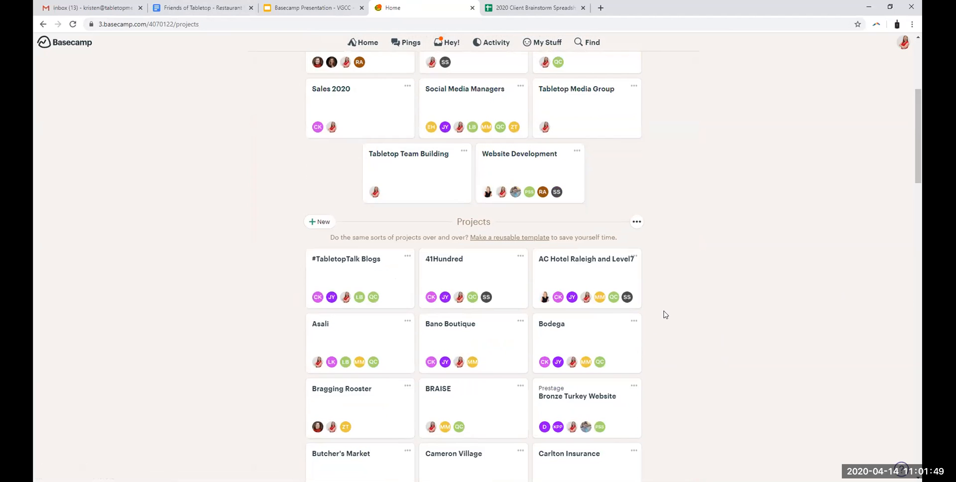
scroll(709, 305, down, 10)
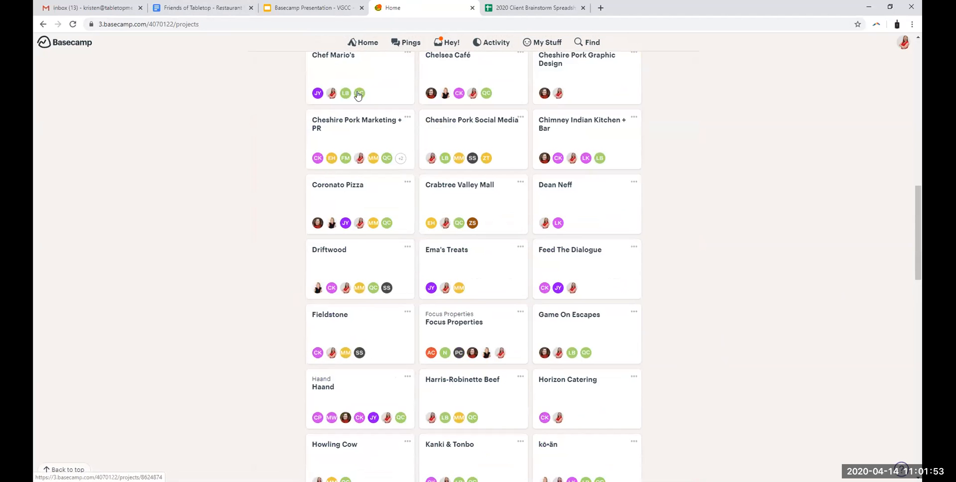
scroll(704, 286, up, 4)
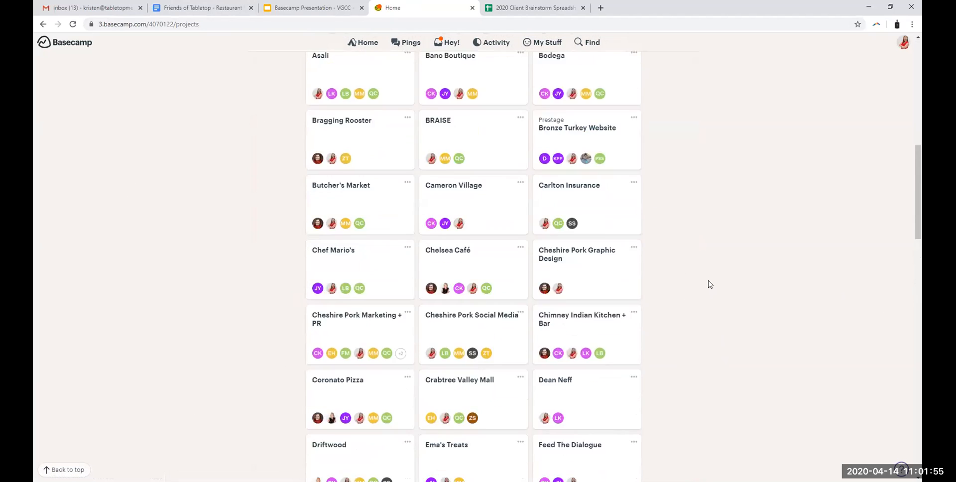
scroll(710, 282, down, 10)
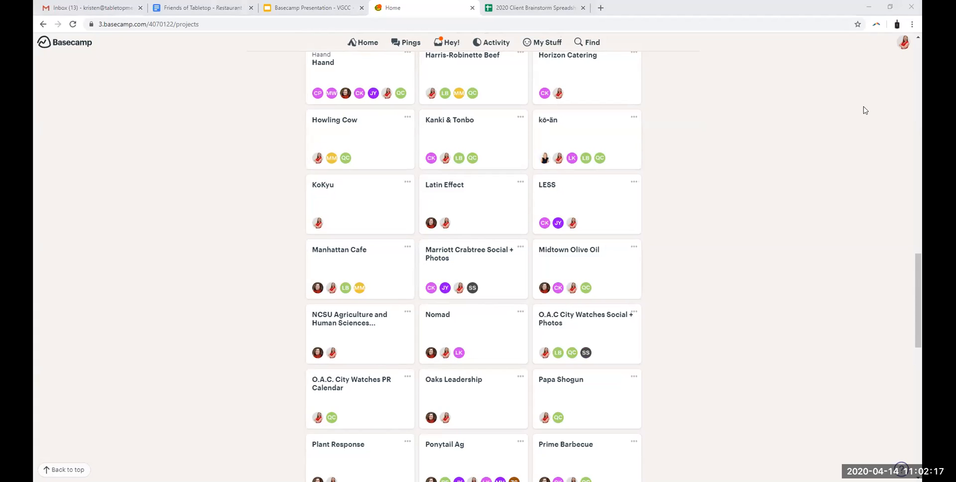
scroll(759, 322, down, 8)
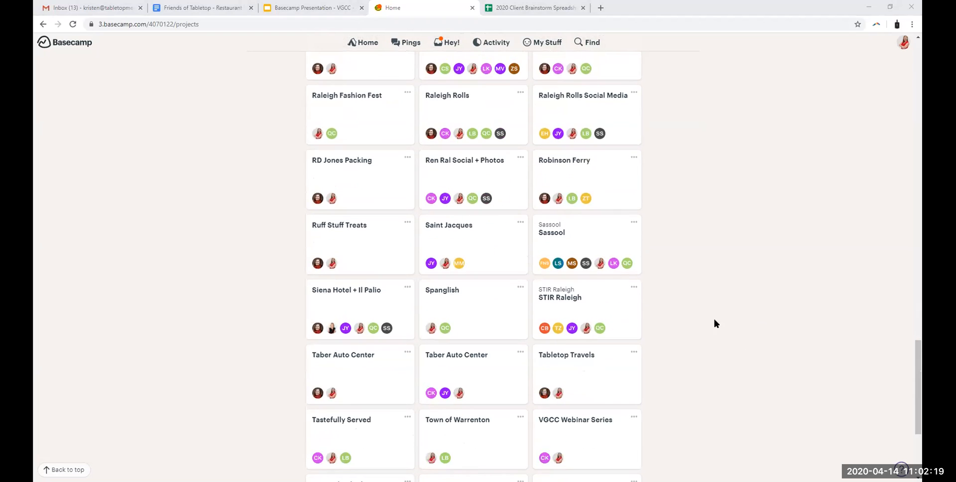
click(571, 299)
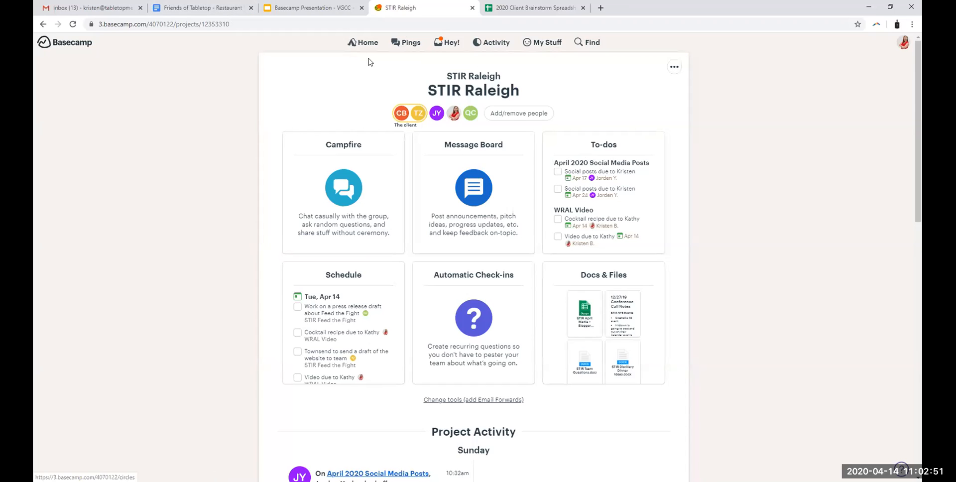
Step: Go back to the home page, open the Bronze Turkey Website project and look over its project page
click(353, 39)
scroll(707, 296, down, 5)
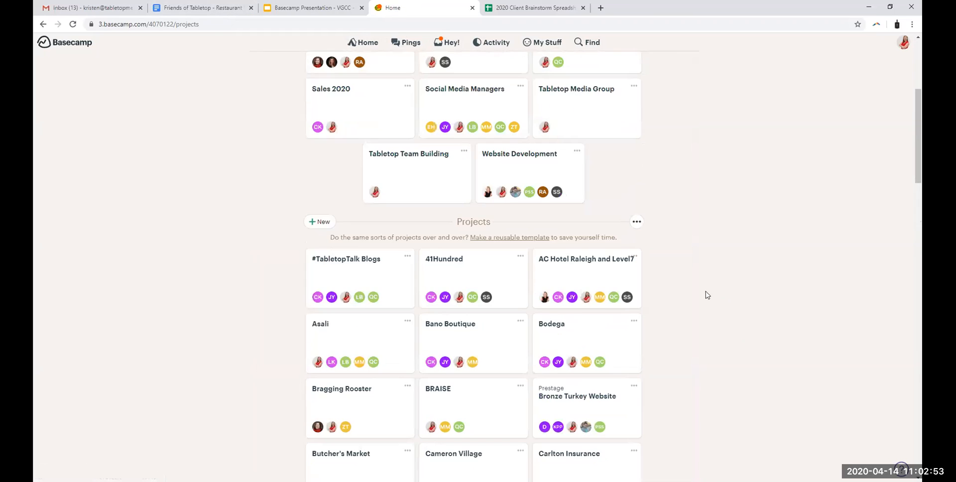
scroll(708, 357, down, 3)
click(579, 263)
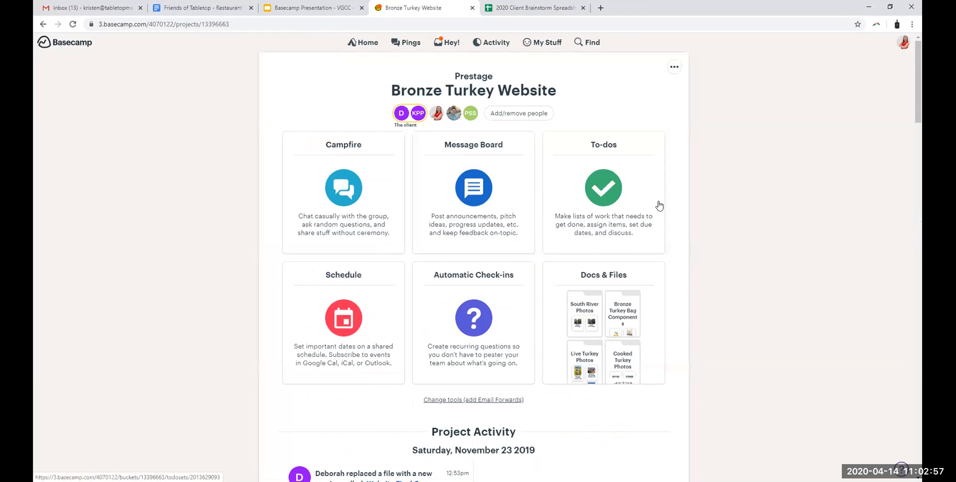
scroll(722, 234, down, 3)
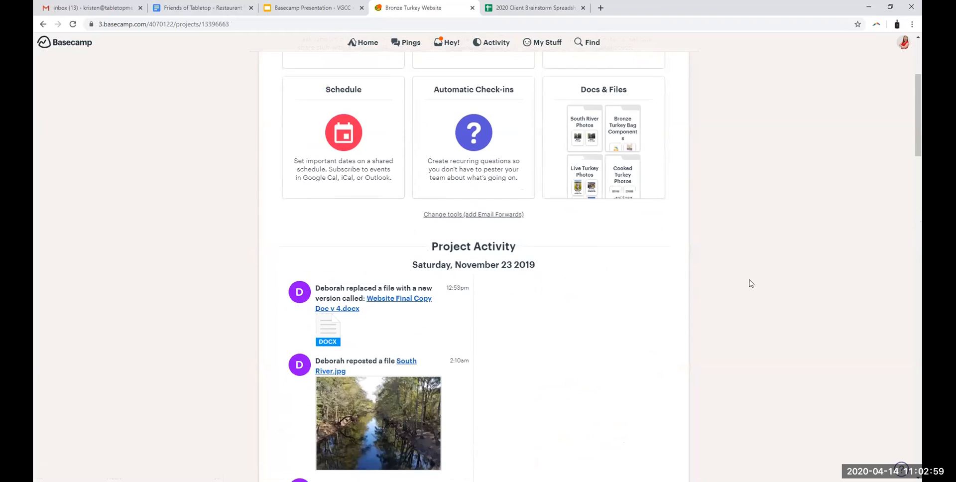
scroll(742, 386, up, 3)
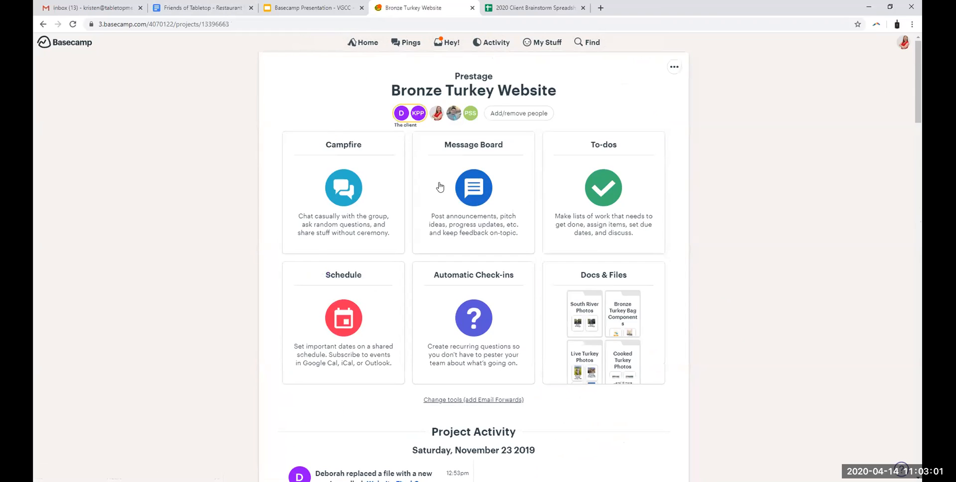
Step: View the Live Turkey Photos and Cooked Turkey Photos folders in the project's Docs & Files, and return to the project page
click(619, 280)
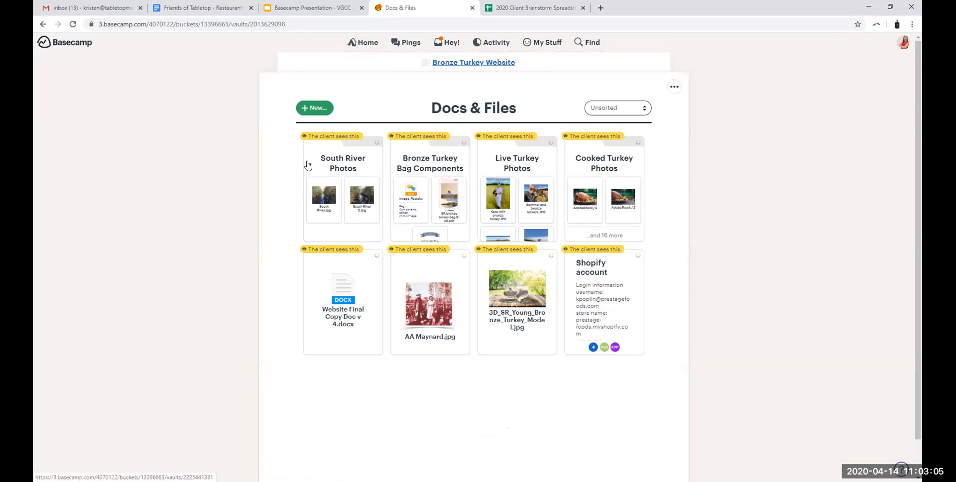
click(526, 168)
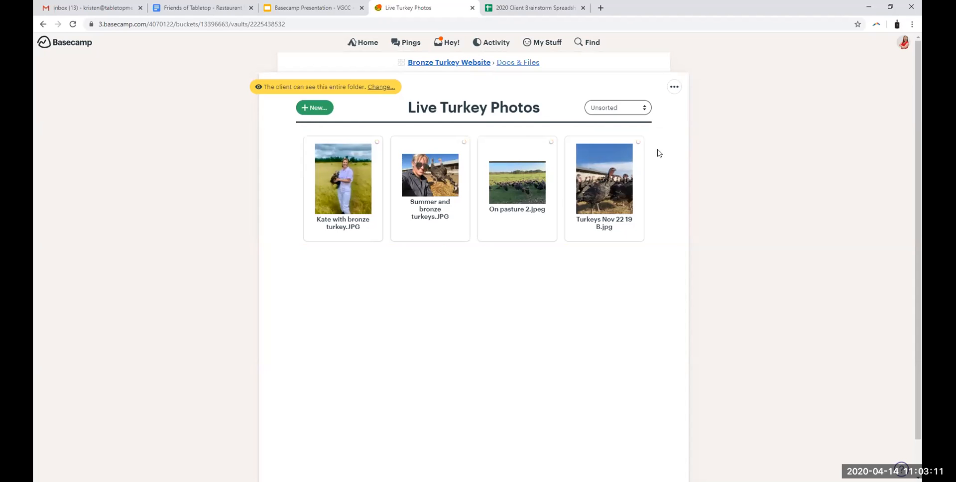
click(523, 63)
click(608, 170)
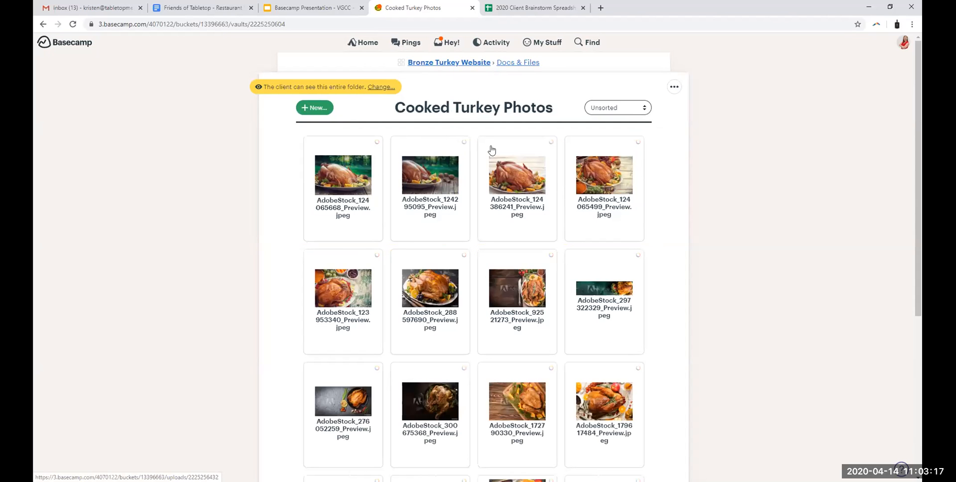
scroll(607, 367, down, 5)
scroll(450, 328, up, 5)
click(468, 61)
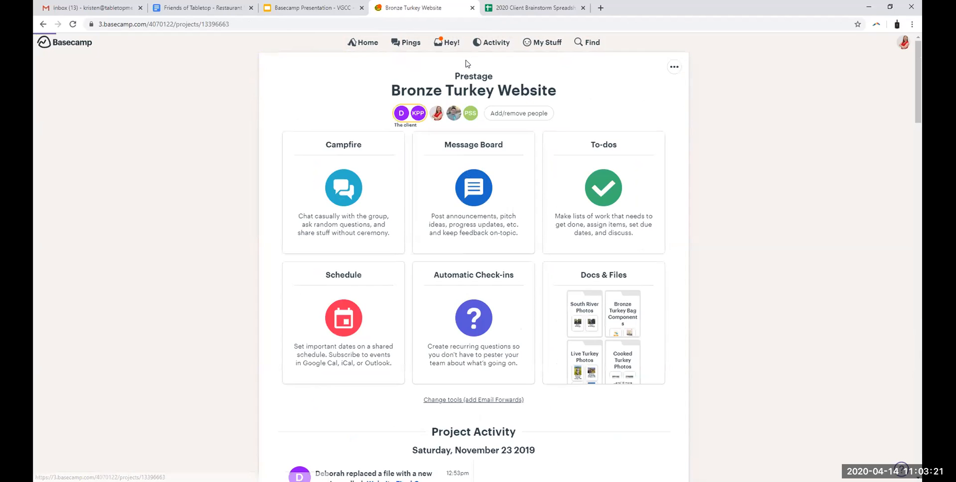
Step: Review the Bronze Turkey Website project's activity timeline and take a look at its To-dos page
scroll(459, 393, down, 8)
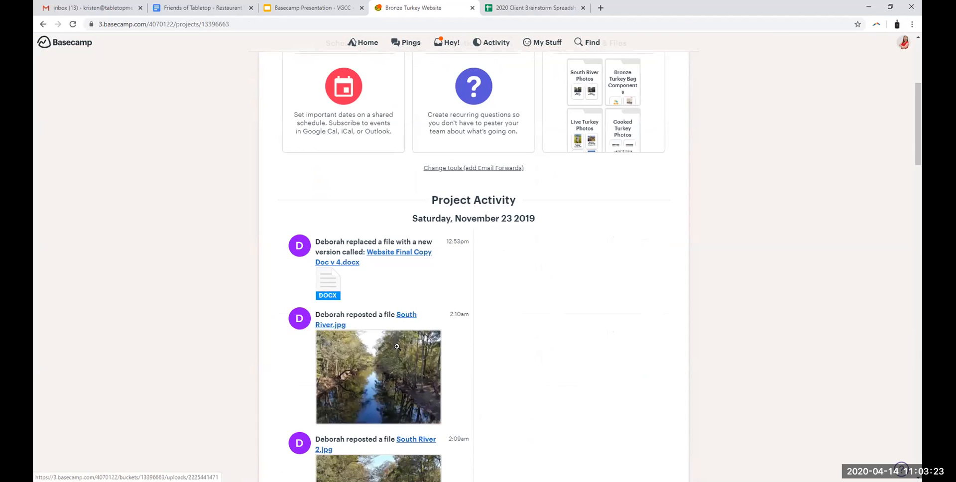
scroll(563, 349, up, 4)
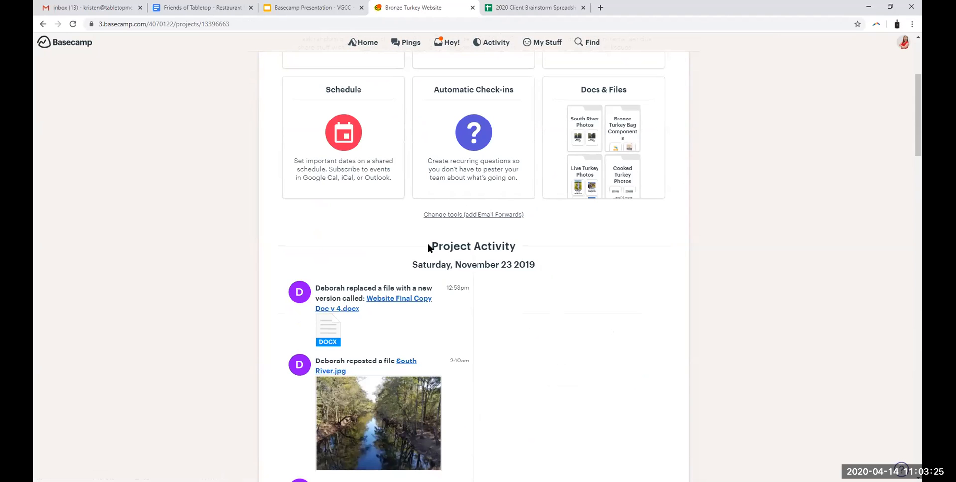
drag(431, 246, 562, 271)
click(498, 291)
scroll(467, 322, down, 2)
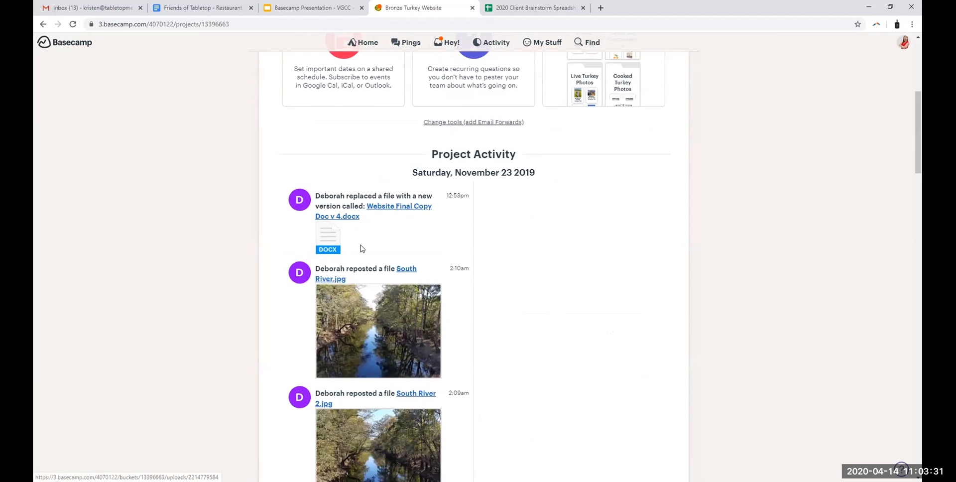
scroll(371, 278, up, 6)
click(605, 149)
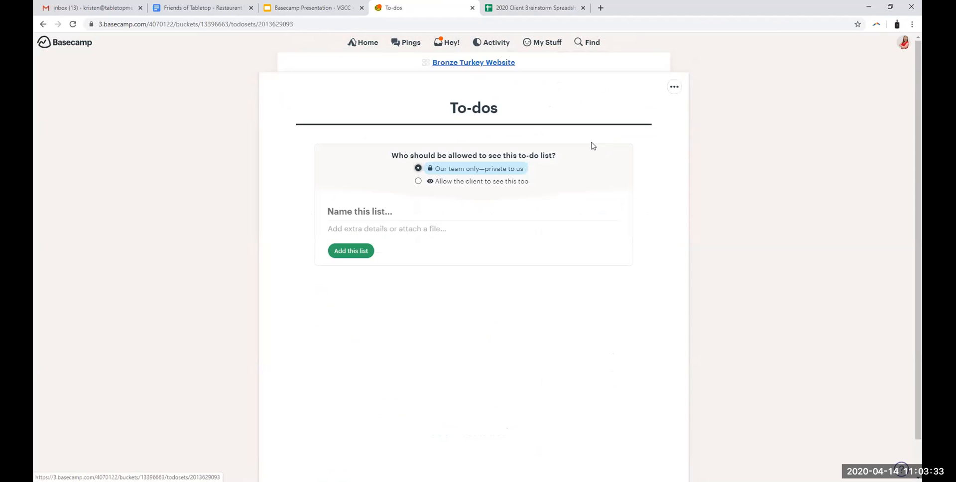
click(480, 63)
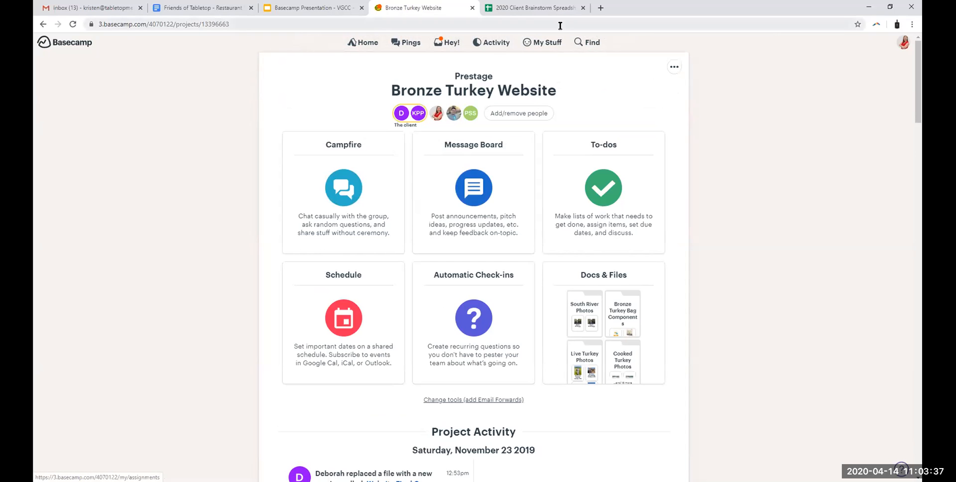
Step: Switch to the Basecamp Presentation in Google Slides and show the "Any questions?" slide
click(567, 9)
click(322, 14)
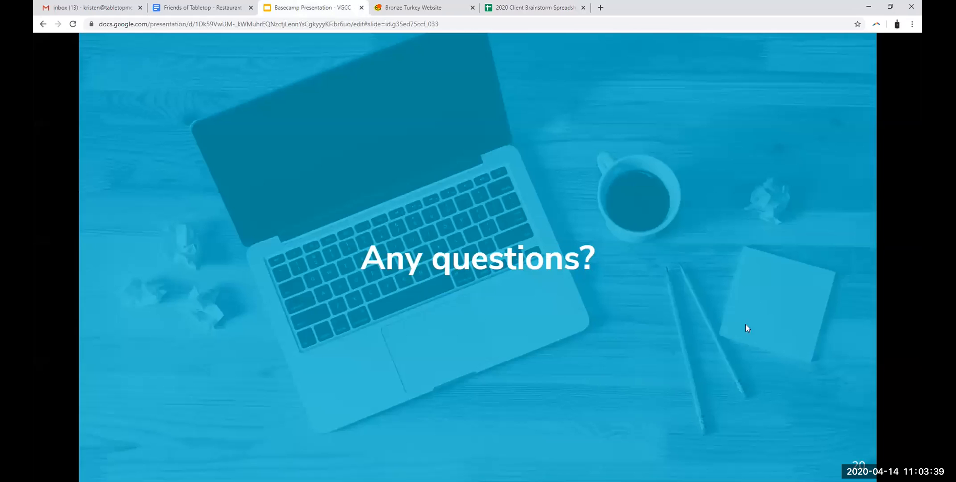
mouse_move(869, 383)
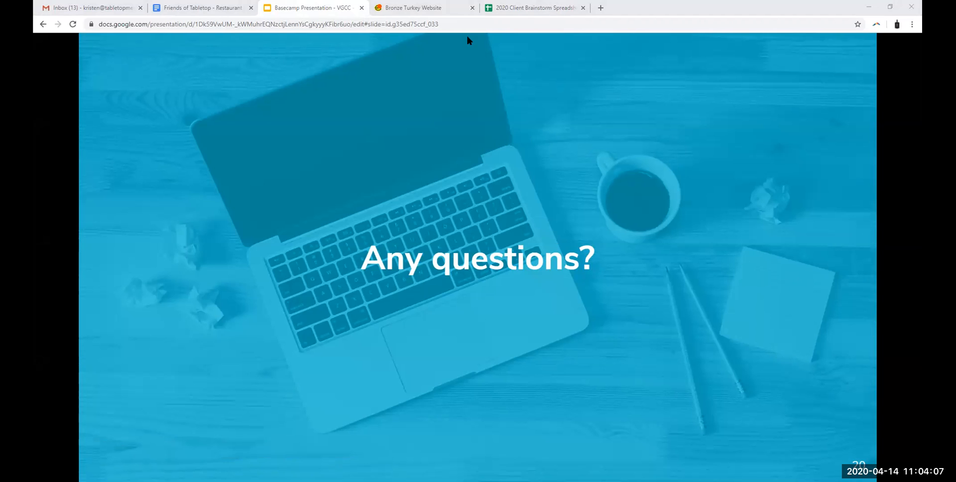
Step: Switch back to Basecamp and look over the teams and projects on the home page
click(401, 8)
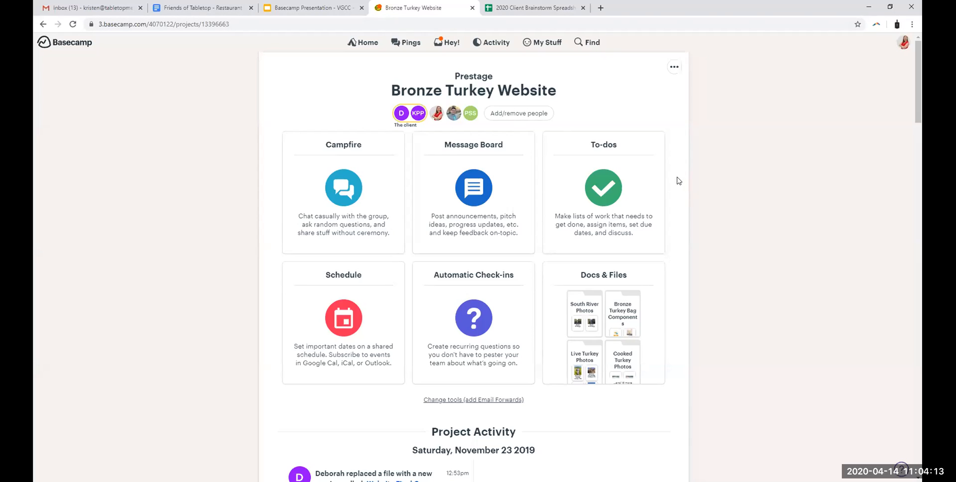
click(364, 45)
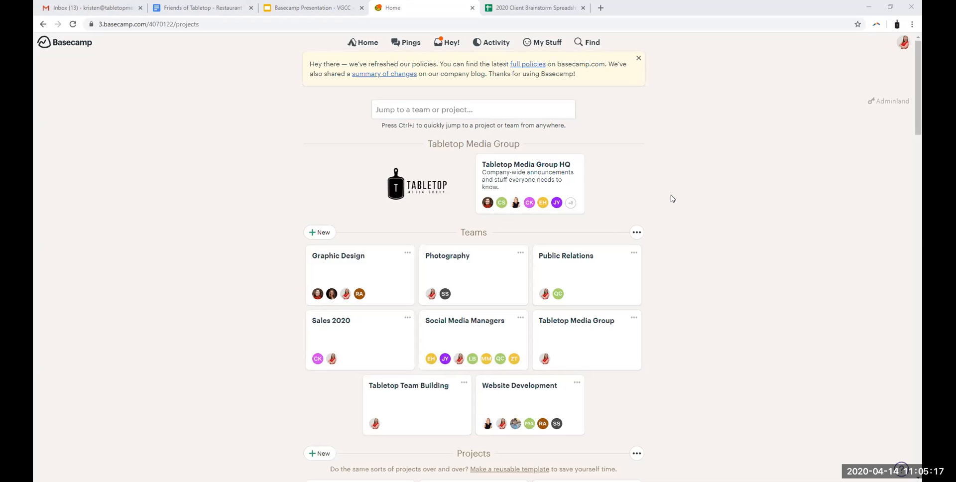
scroll(672, 198, down, 8)
scroll(693, 266, up, 7)
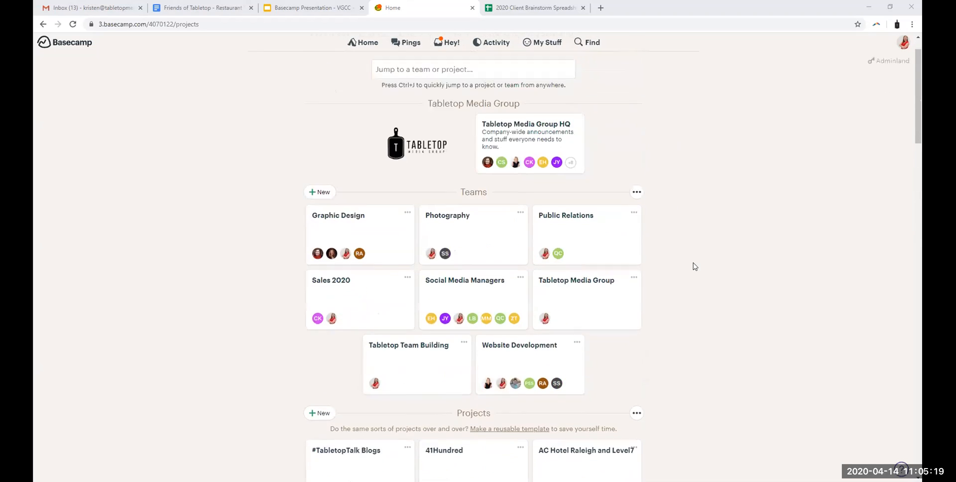
scroll(695, 266, up, 1)
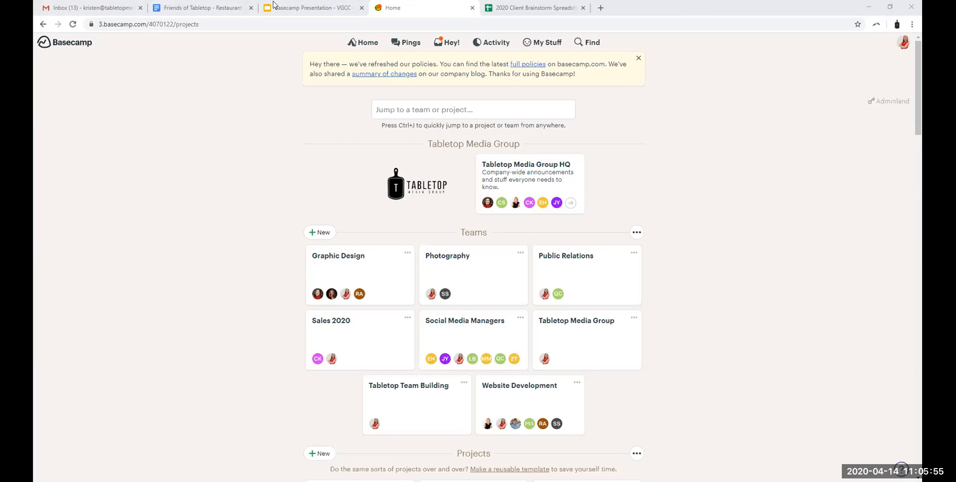
Step: Return to the Basecamp Presentation in Google Slides and show the closing thank-you slide
click(299, 7)
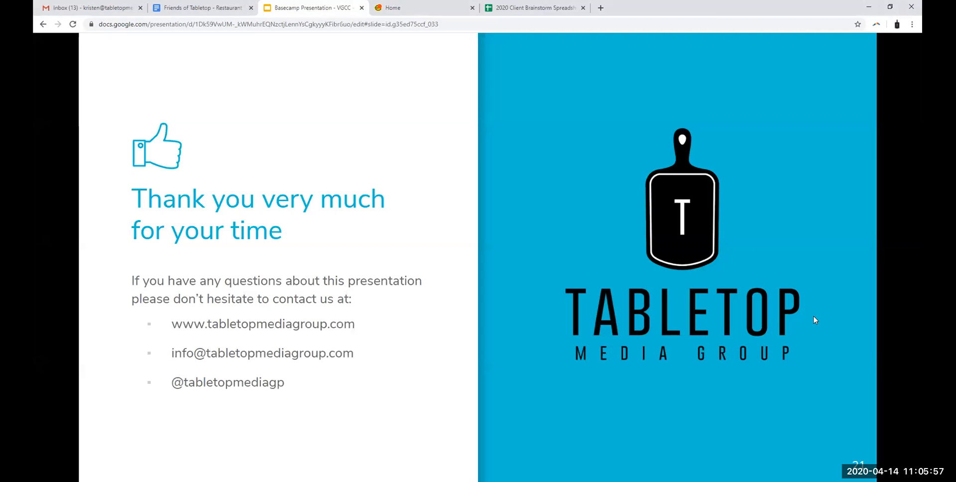